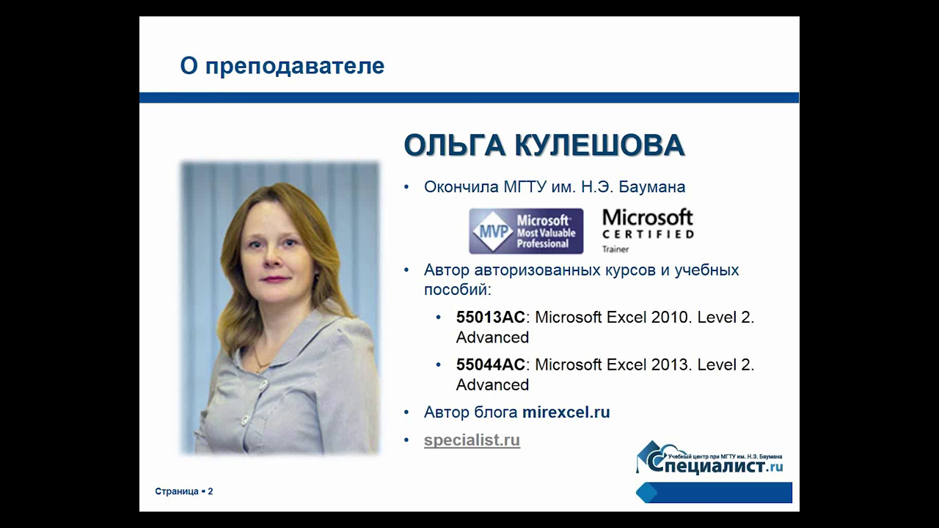
Step: Advance the slideshow from slide 2 to slide 4, the Paste Special uses overview
key(Right)
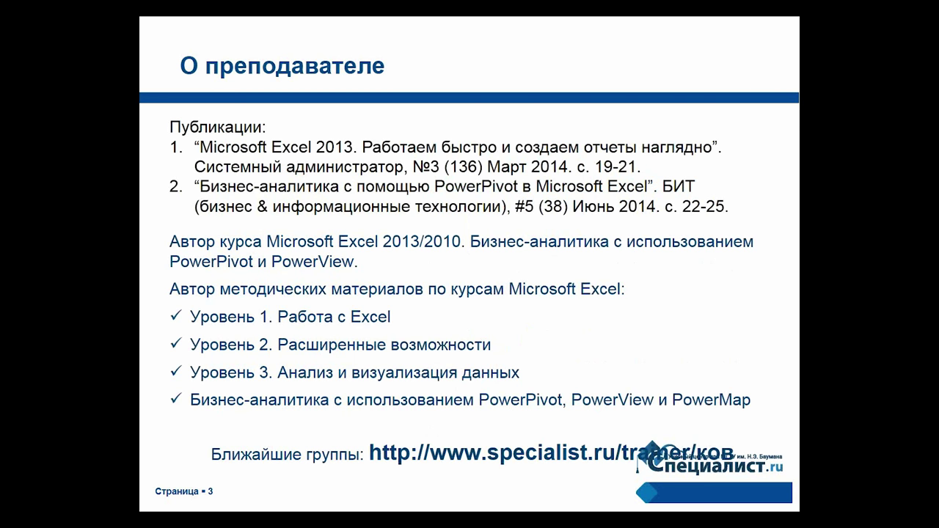
key(Right)
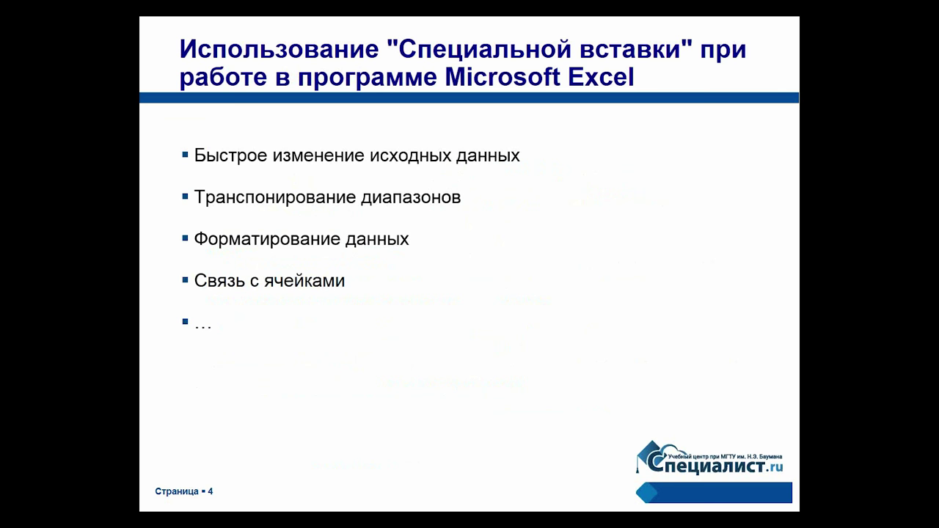
Step: Advance to slide 5, 'Специальная ставка… такая разная…', comparing Paste Special dialogs
key(Right)
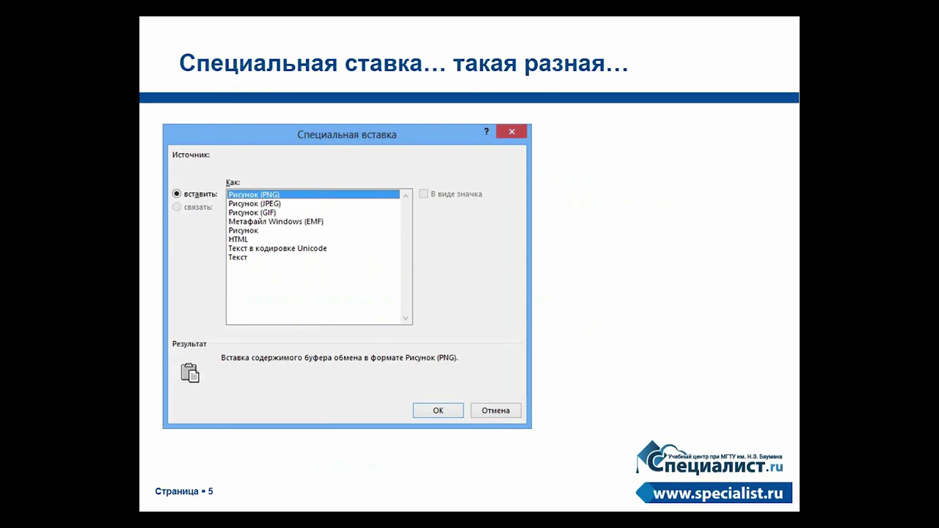
Step: Show Excel's Paste Special dialog picture on slide 5, then switch to the Seminar 2016-04-18 Explorer window
key(Right)
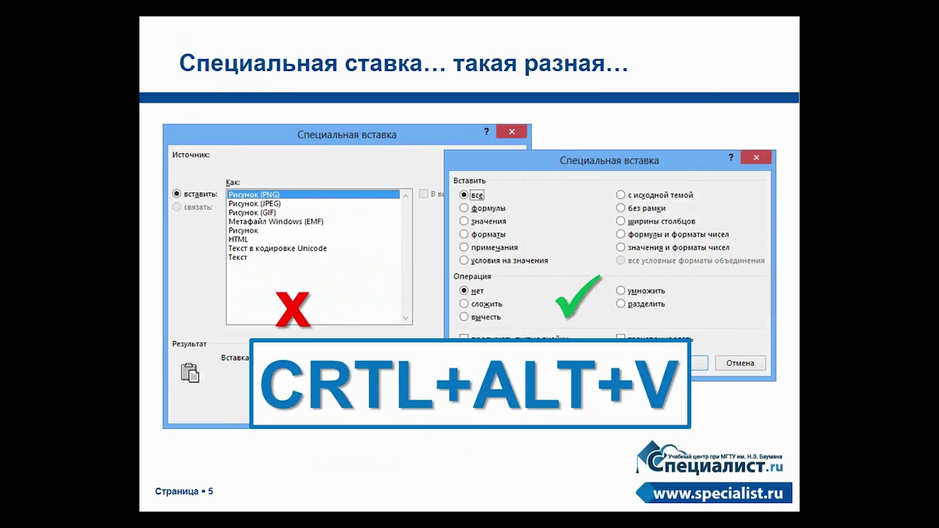
key(alt+Tab)
key(alt+Tab)
key(alt+Tab)
key(alt+Tab)
key(alt+Tab)
key(alt+Tab)
key(alt+Tab)
key(alt+Tab)
key(alt+Tab)
key(alt+Tab)
key(alt+Tab)
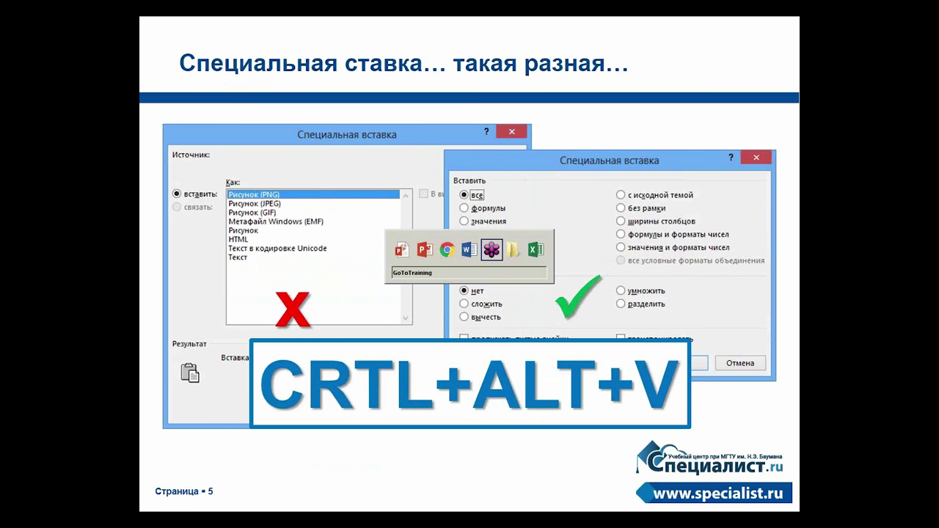
key(alt+Tab)
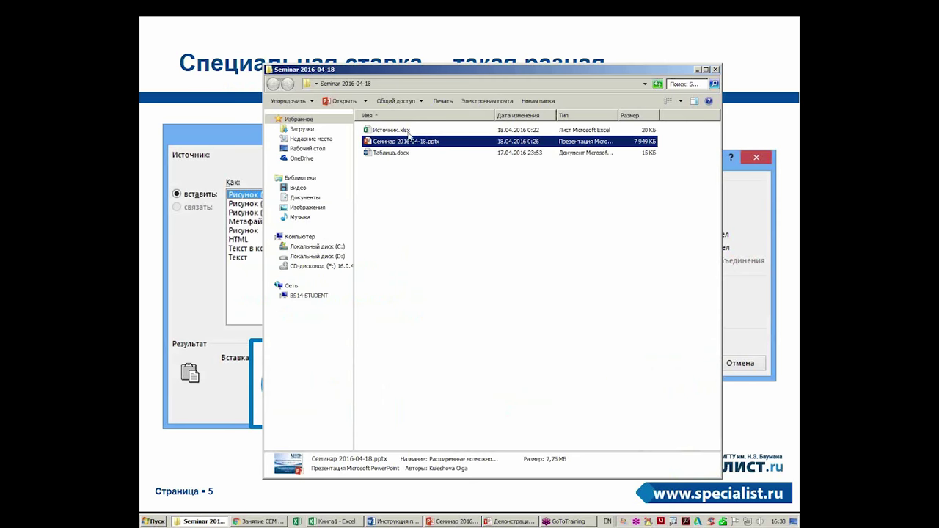
Step: Open Источник.xlsx and Таблица.docx from the folder and maximize the Word window
double_click(406, 132)
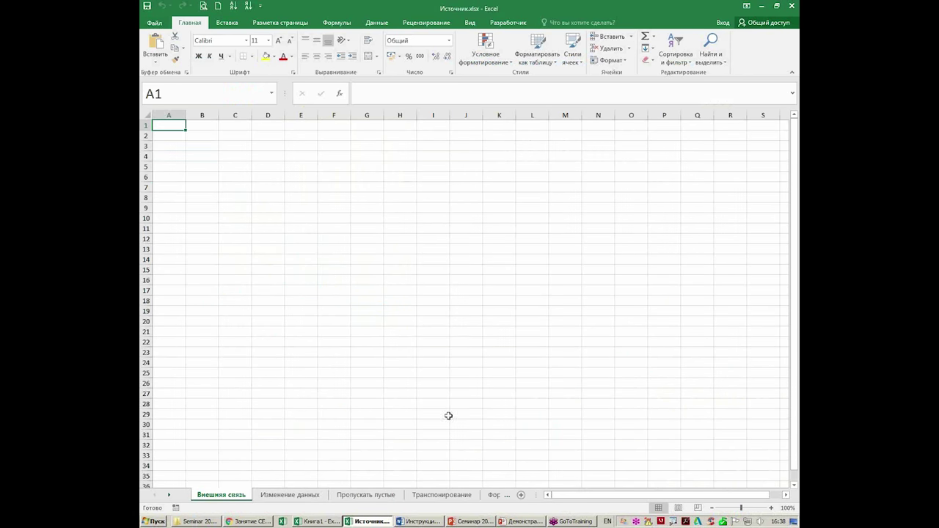
click(205, 524)
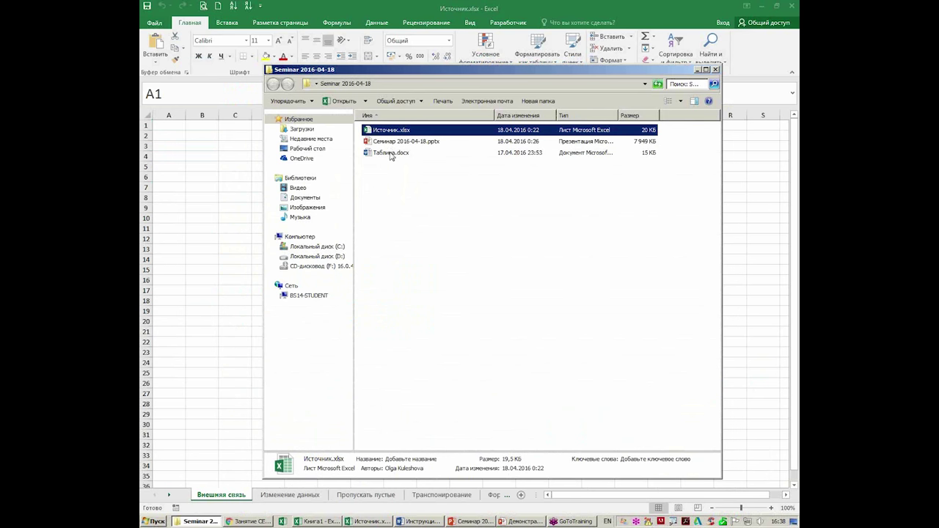
double_click(390, 153)
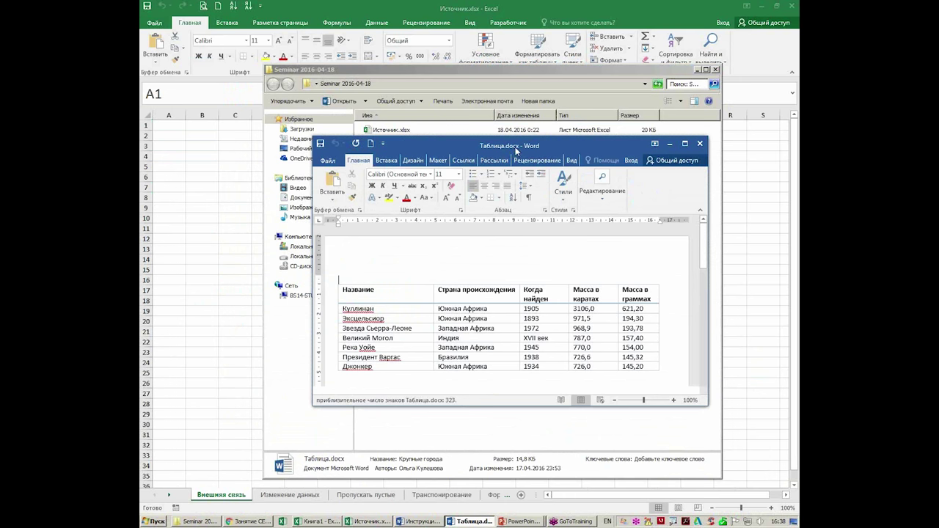
double_click(565, 146)
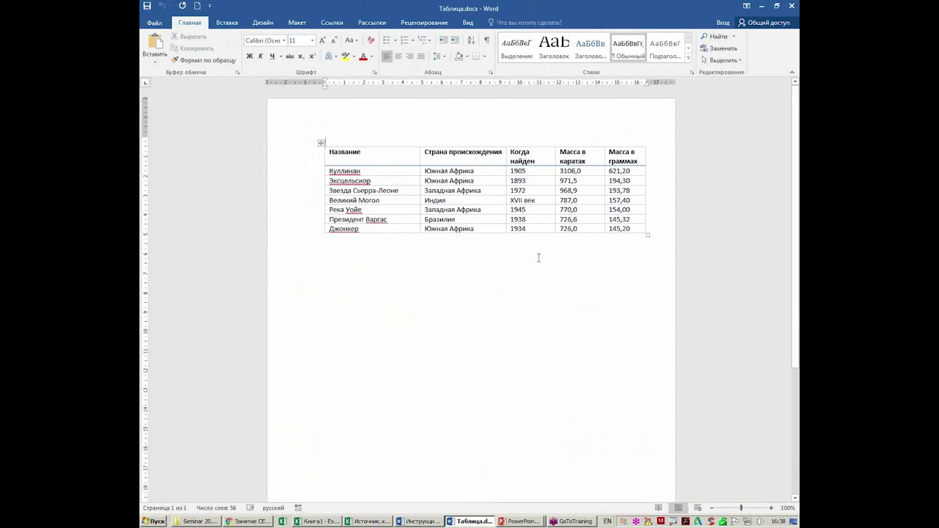
Step: Copy the entire diamonds table in Таблица.docx and switch back to Источник.xlsx
ctrl+scroll(453, 420, up, 5)
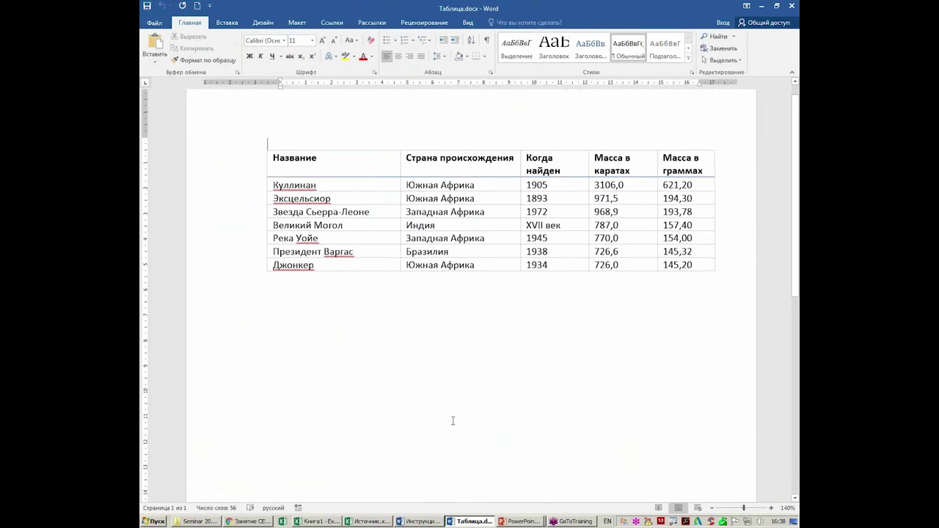
ctrl+scroll(453, 420, up, 1)
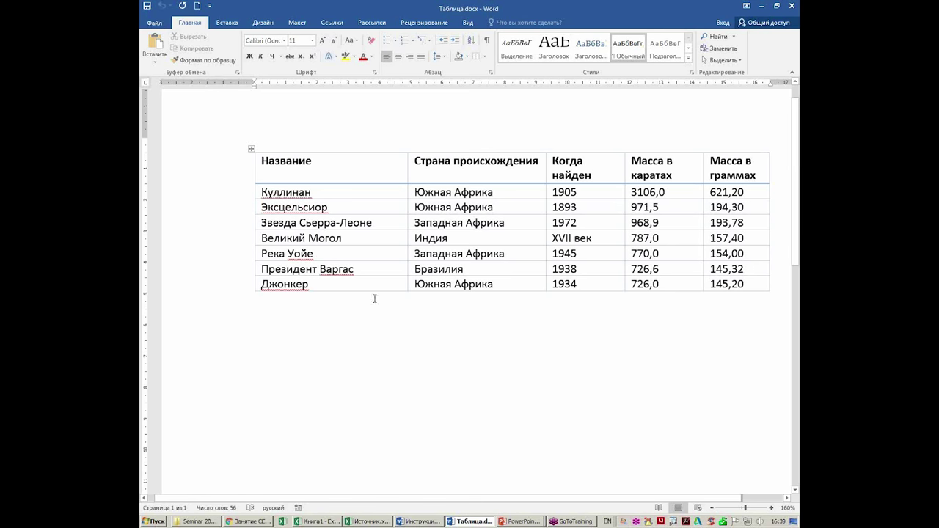
click(251, 149)
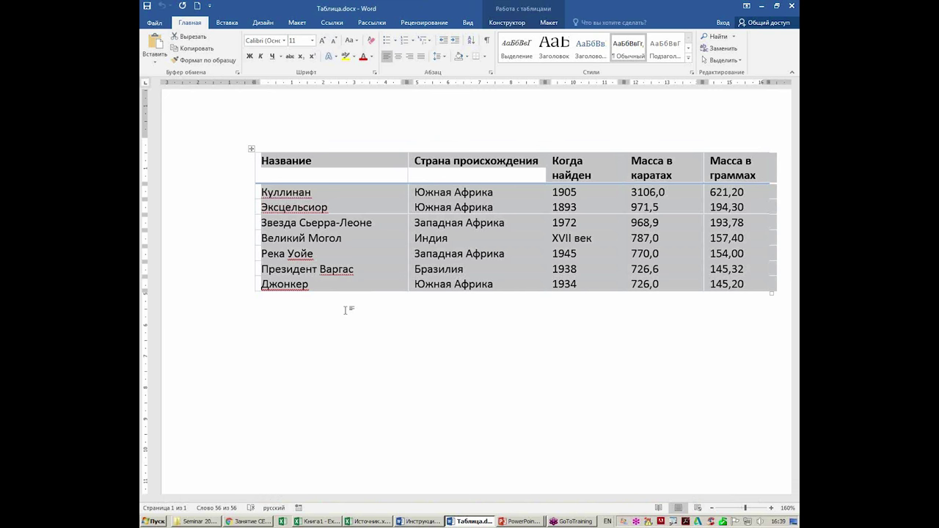
right_click(368, 259)
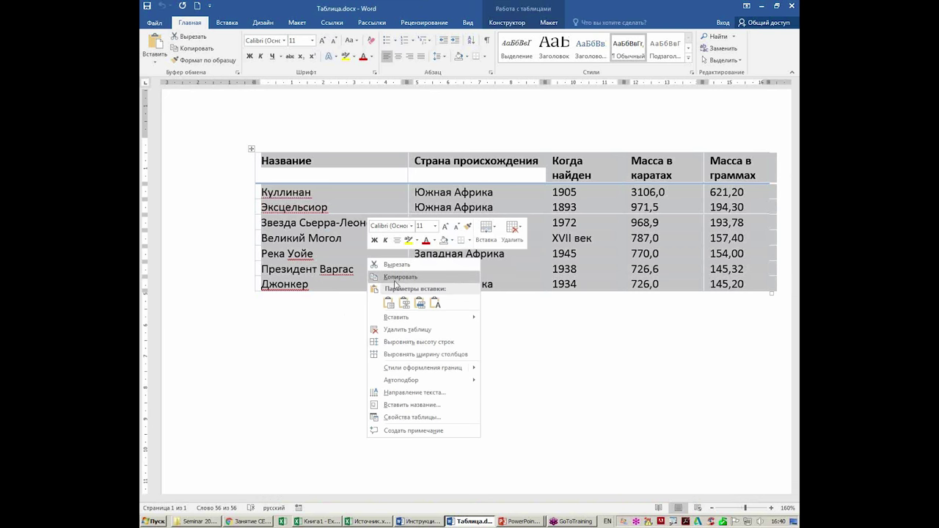
click(400, 279)
click(370, 521)
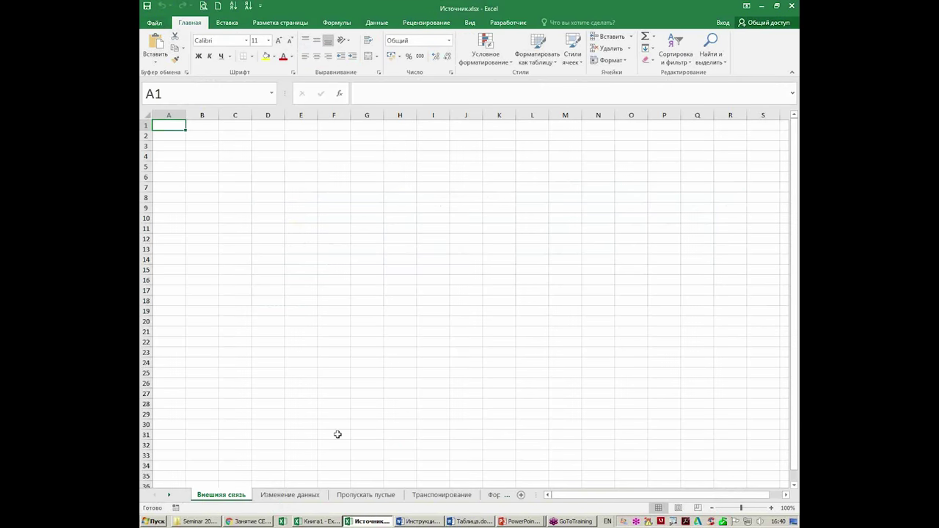
Step: Paste the diamonds table at B2 with source formatting and at I2 with destination formatting
right_click(190, 136)
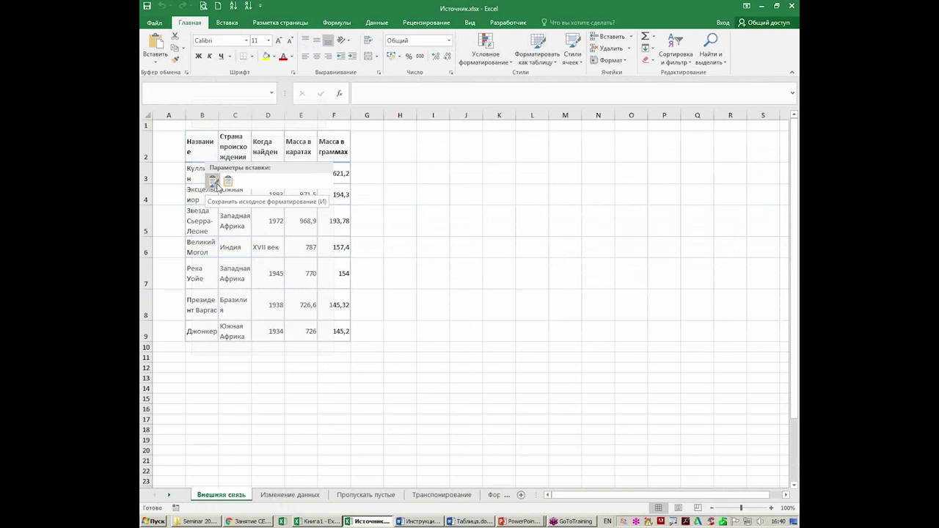
click(214, 181)
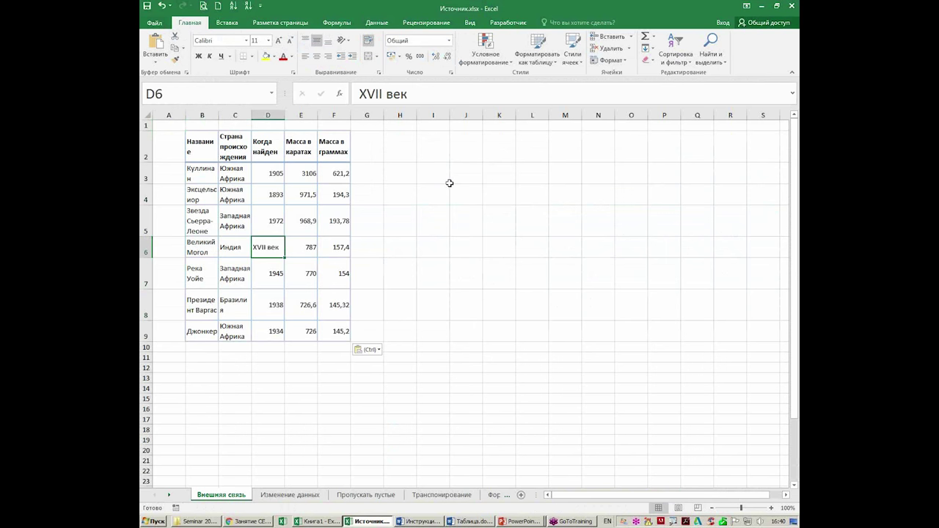
right_click(427, 145)
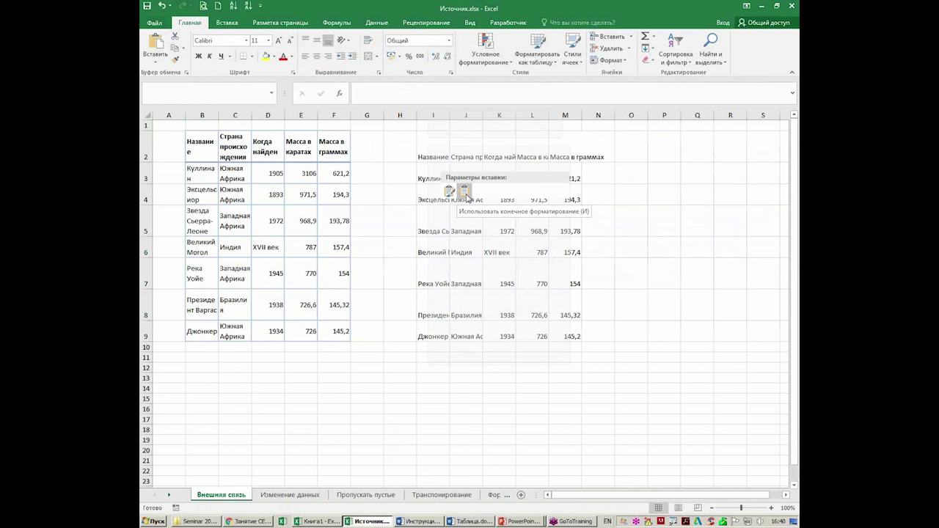
click(466, 195)
click(487, 272)
Step: AutoFit columns I–M to the second table's contents, then select cell B11
drag(432, 115, 581, 115)
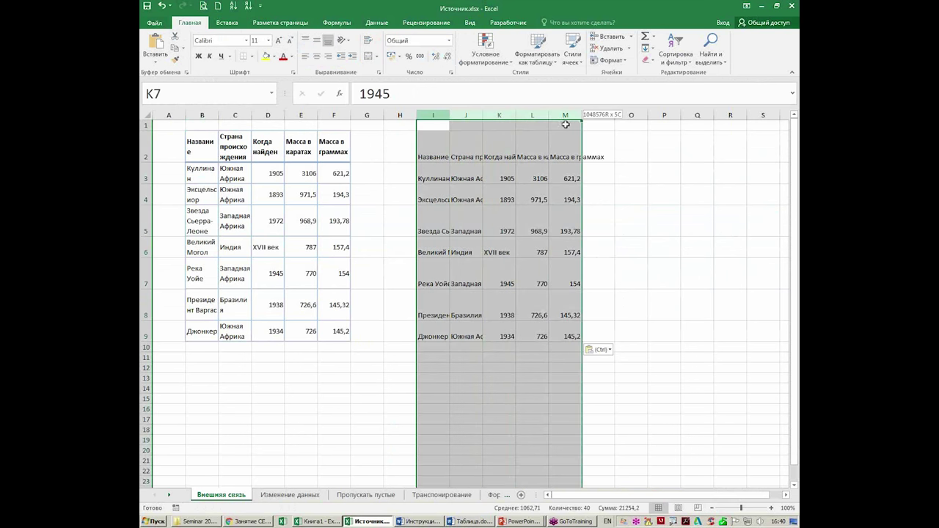
double_click(581, 115)
click(501, 230)
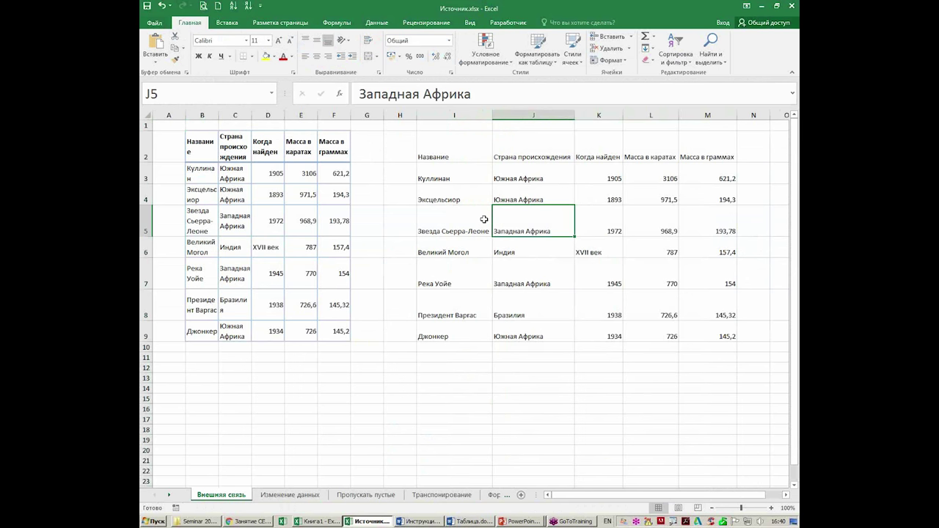
click(208, 359)
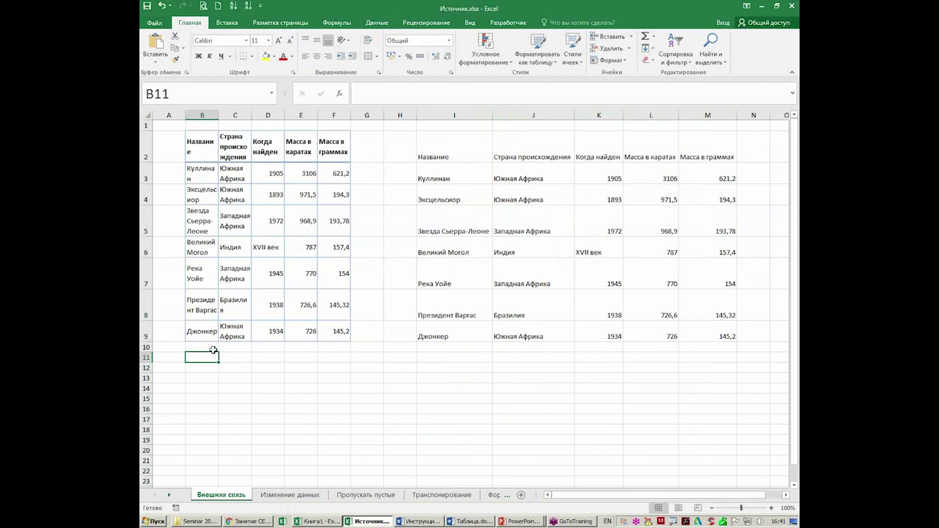
Step: Paste the copied table at B11 as a linked Microsoft Word Document object via Paste Special
key(ctrl+alt+v)
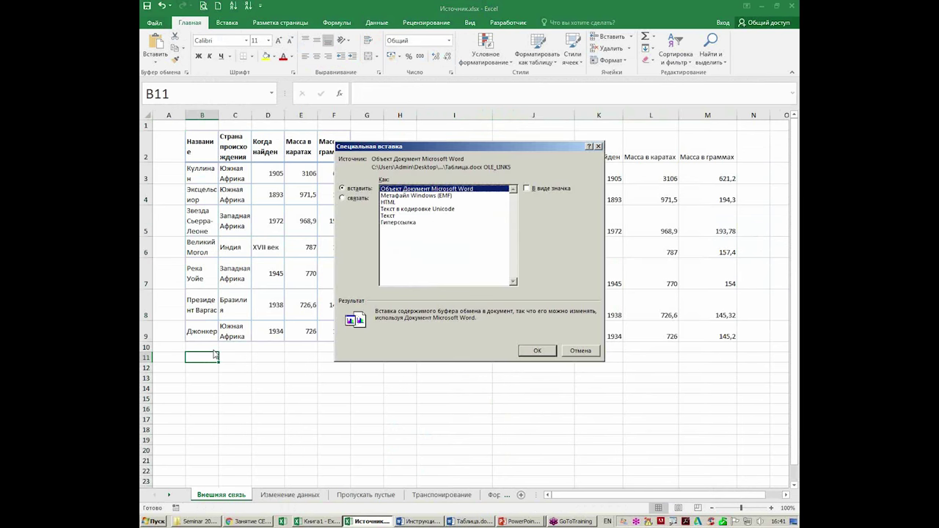
key(Escape)
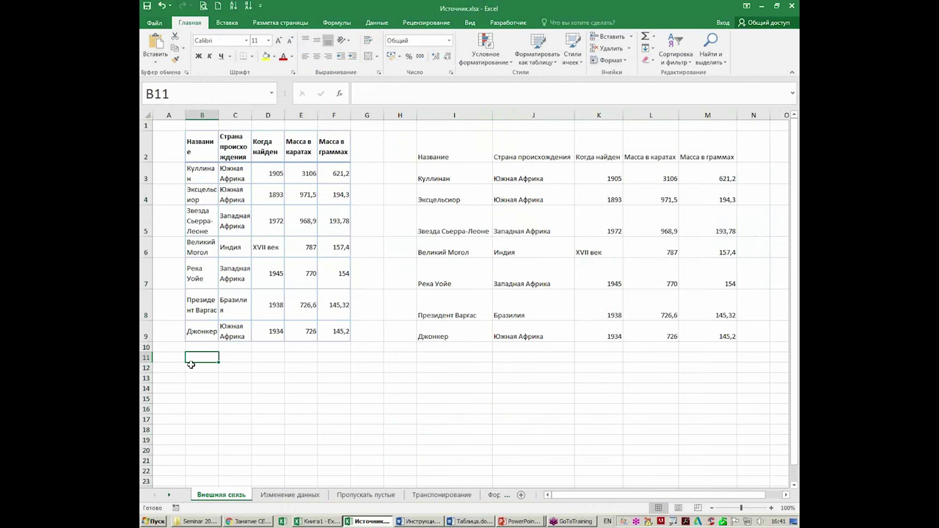
right_click(194, 363)
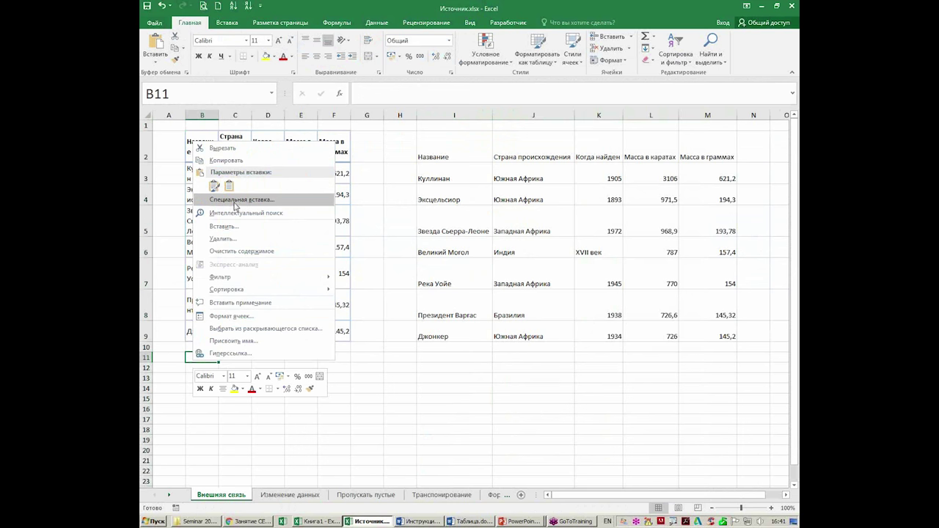
click(201, 25)
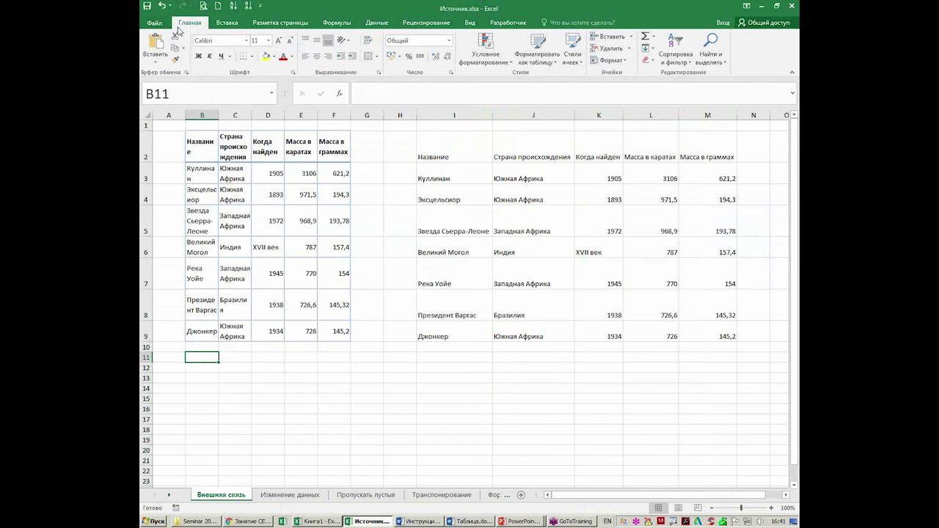
click(157, 65)
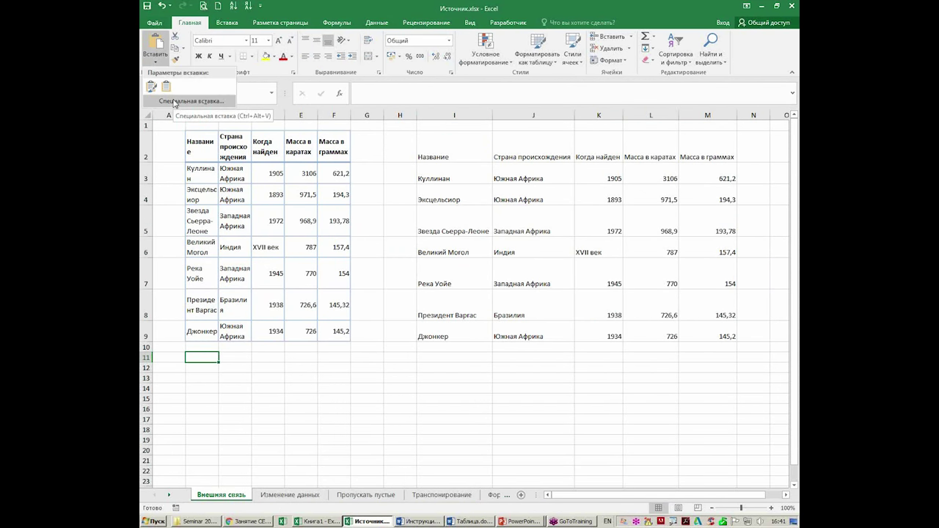
click(174, 104)
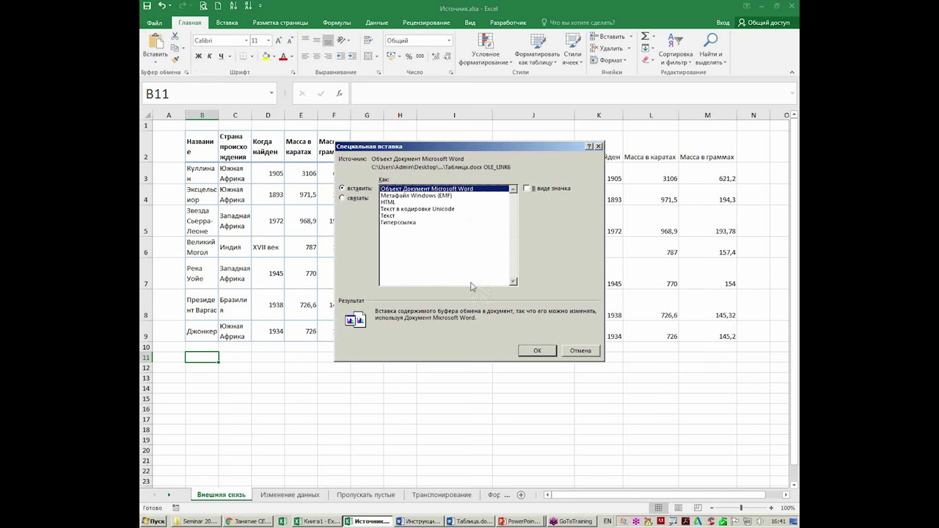
click(360, 200)
click(544, 352)
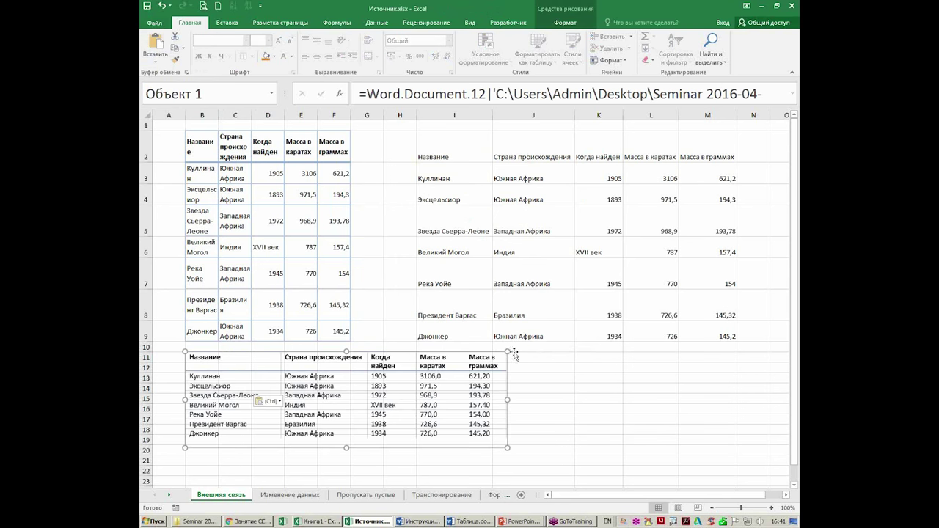
Step: Nudge the linked Word table object slightly left, then select cell B21
click(616, 396)
scroll(616, 396, down, 1)
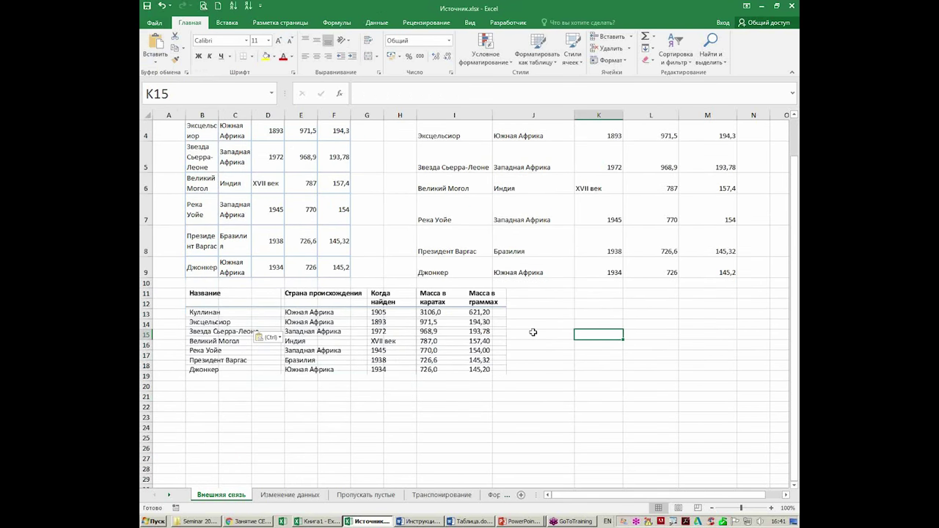
click(409, 294)
drag(409, 294, 400, 293)
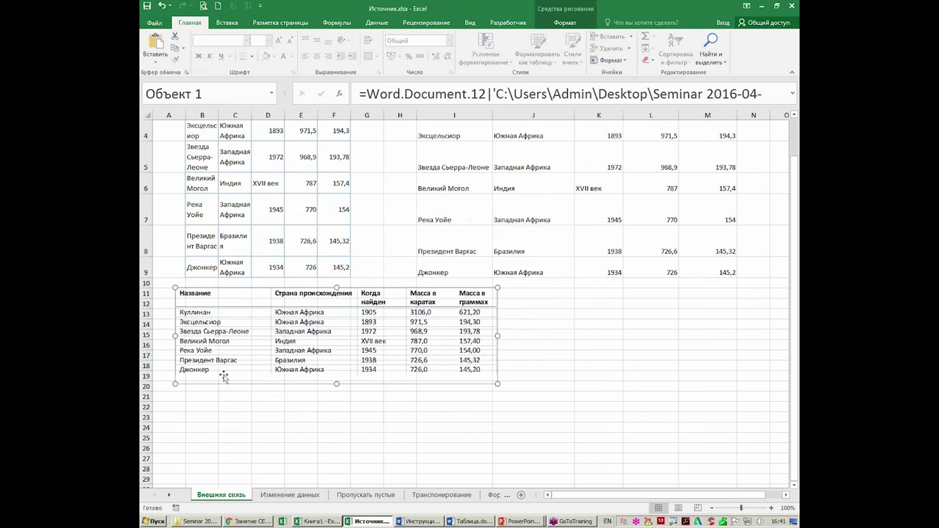
click(210, 396)
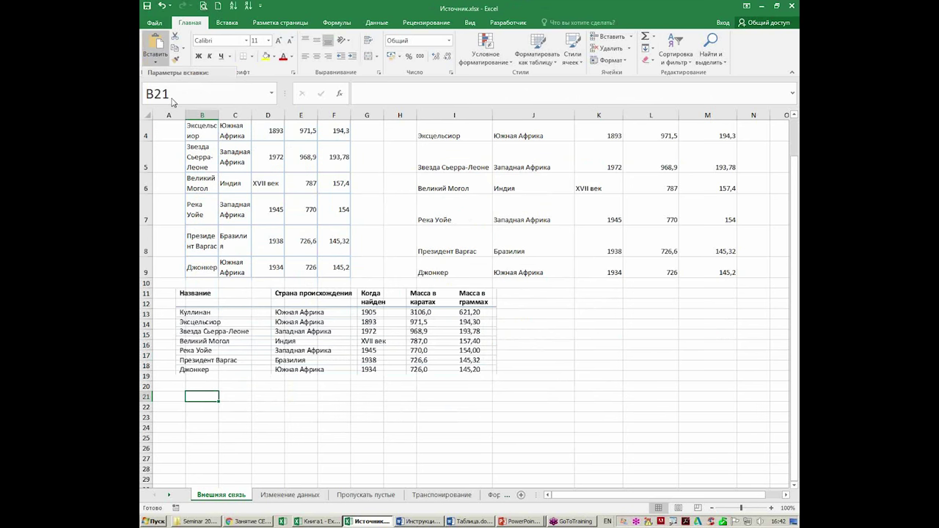
Step: Paste the Word table at B21 as linked text and inspect the link formula in E23
key(ctrl+alt+v)
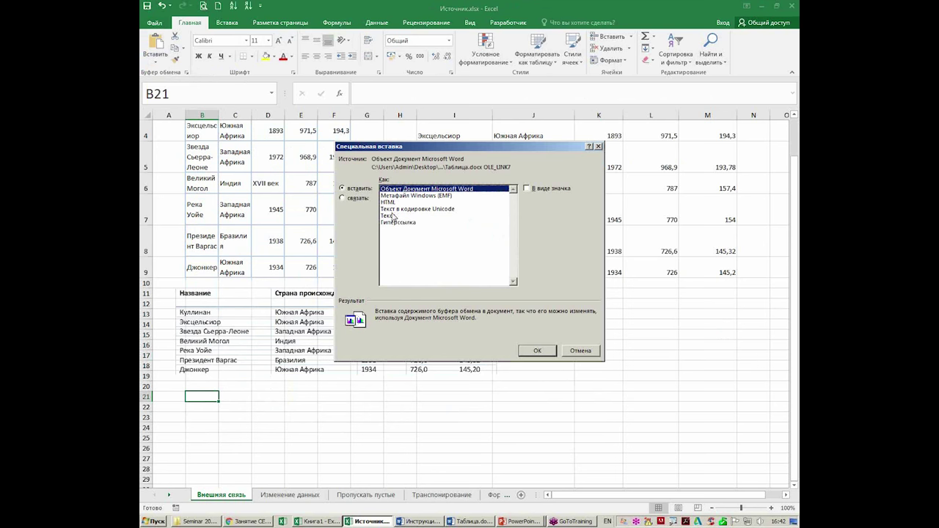
click(393, 216)
click(354, 199)
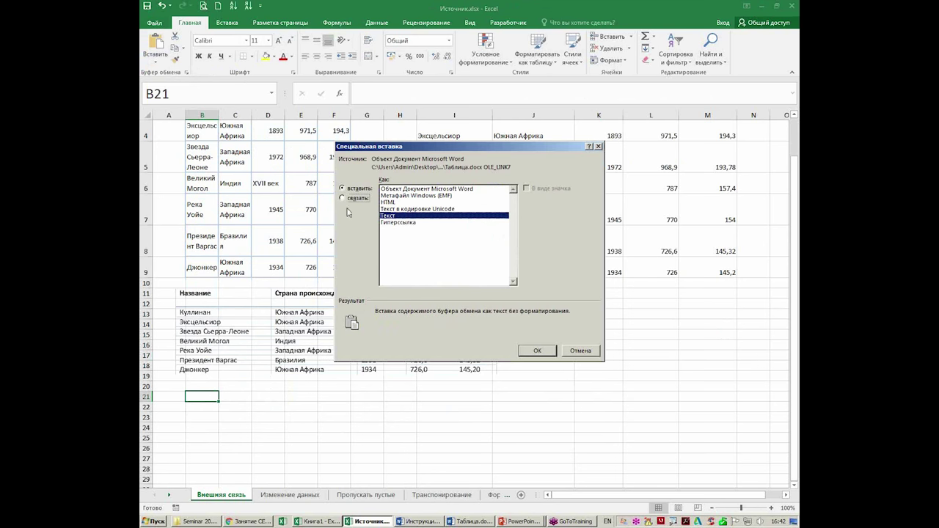
click(543, 350)
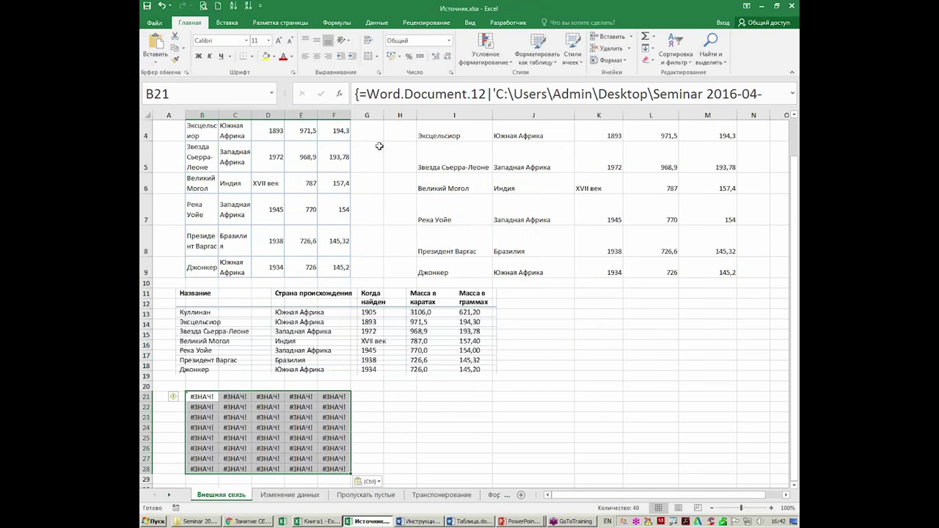
click(324, 337)
click(295, 415)
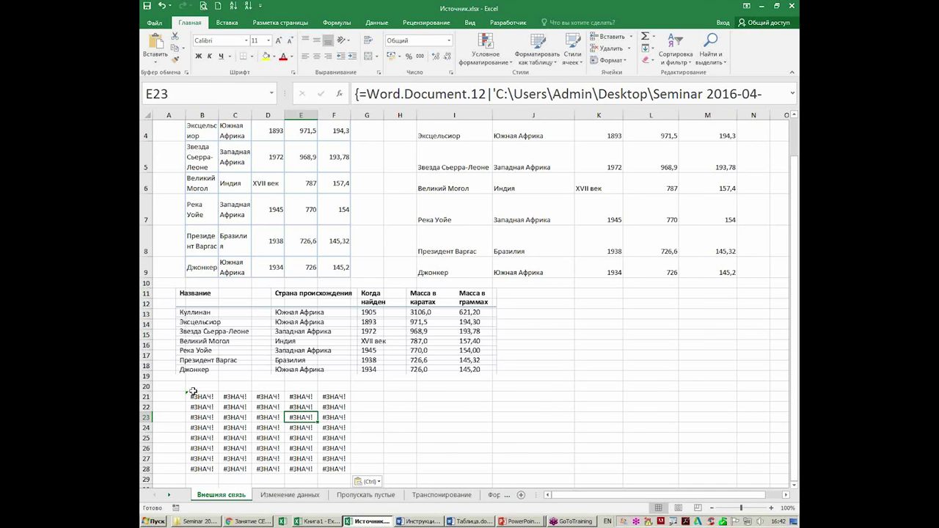
Step: Clear the #ЗНАЧ! error block in B21:F28 and hide the worksheet gridlines
drag(196, 396, 341, 469)
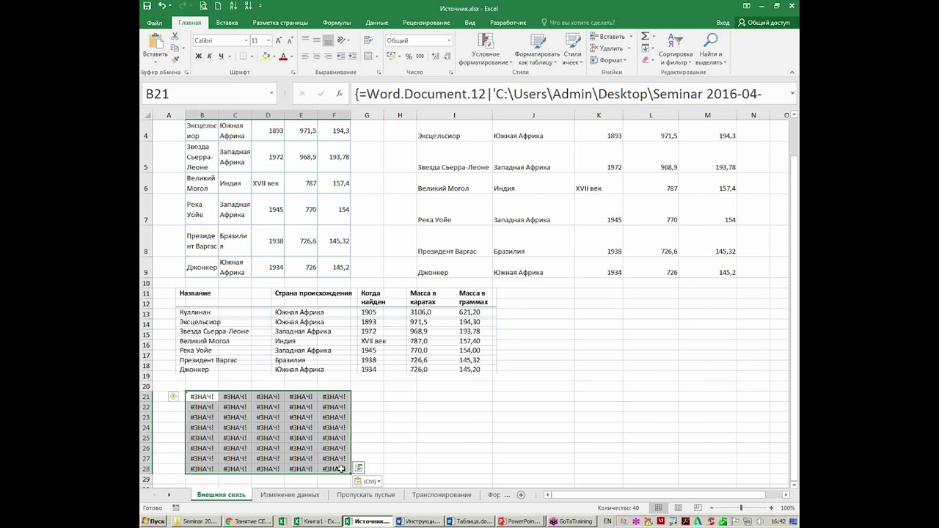
key(Delete)
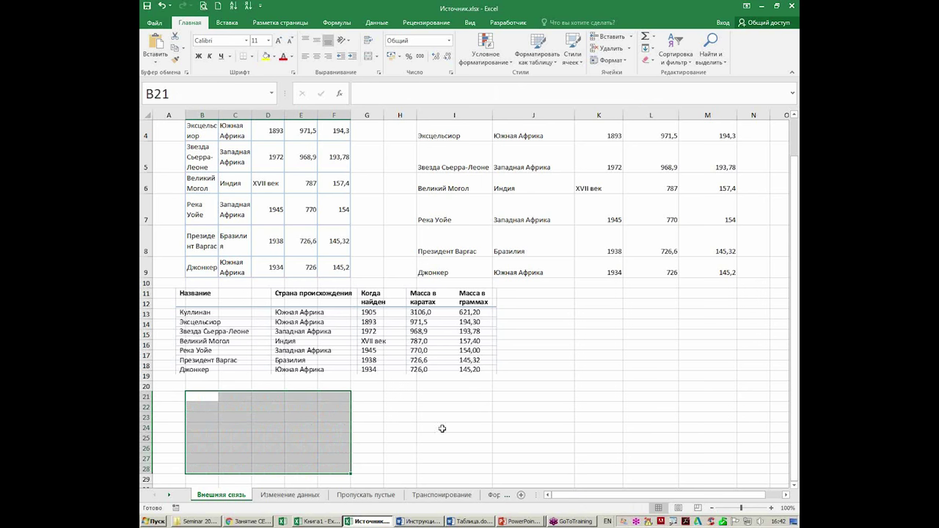
click(469, 23)
click(291, 56)
Step: Hide the worksheet gridlines and switch to the Таблица.docx Word document
click(478, 435)
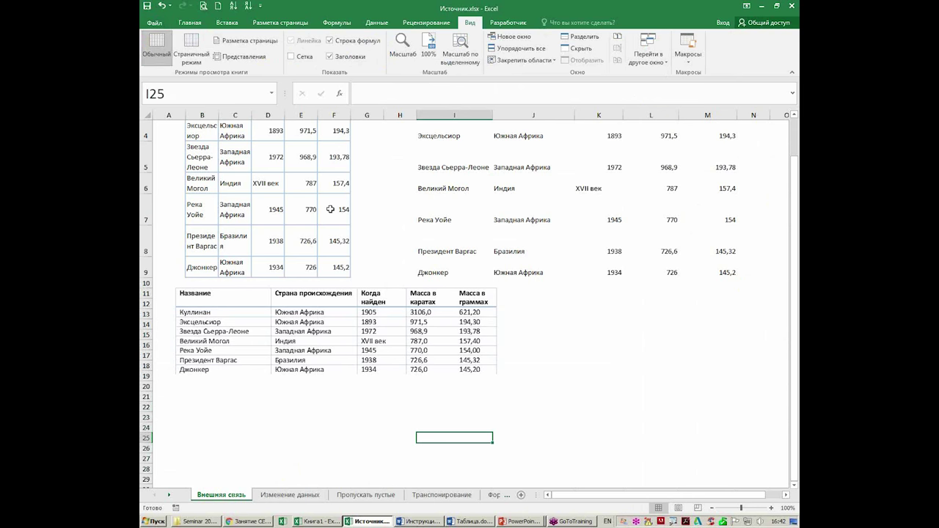
key(alt+Tab)
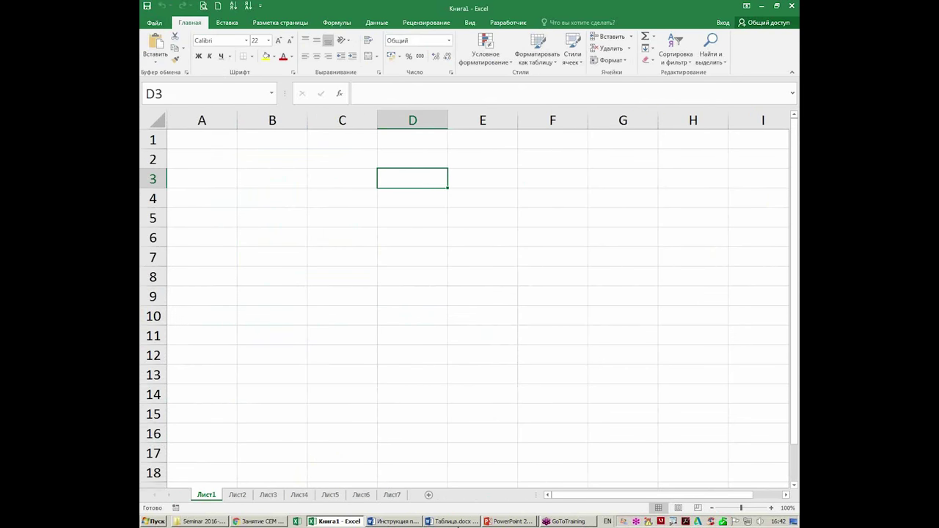
click(455, 520)
Step: Make the diamond names Куллинан through Великий Могол bold and red
click(336, 254)
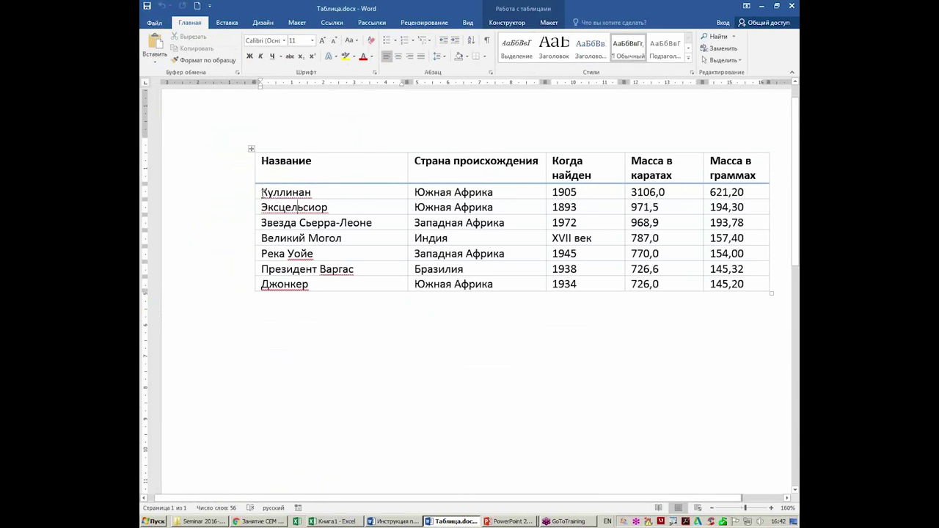
drag(262, 192, 335, 240)
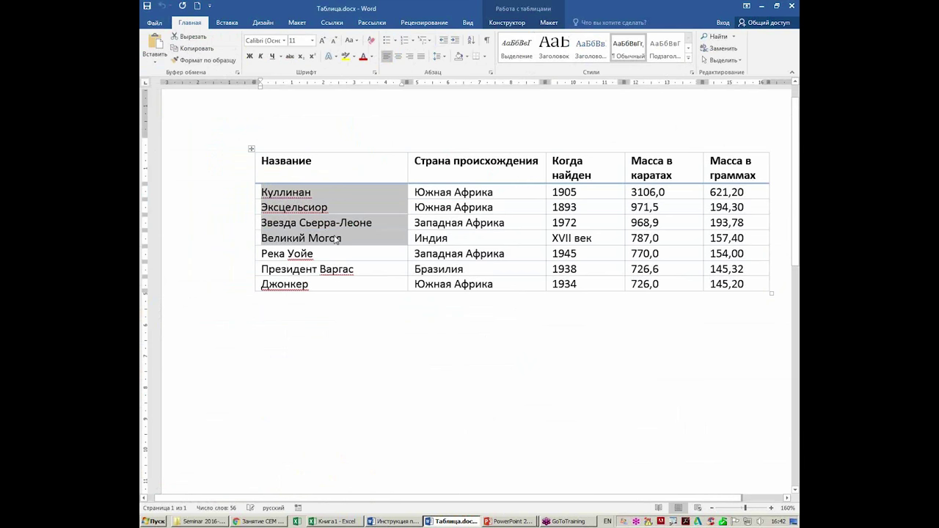
key(ctrl+b)
click(362, 57)
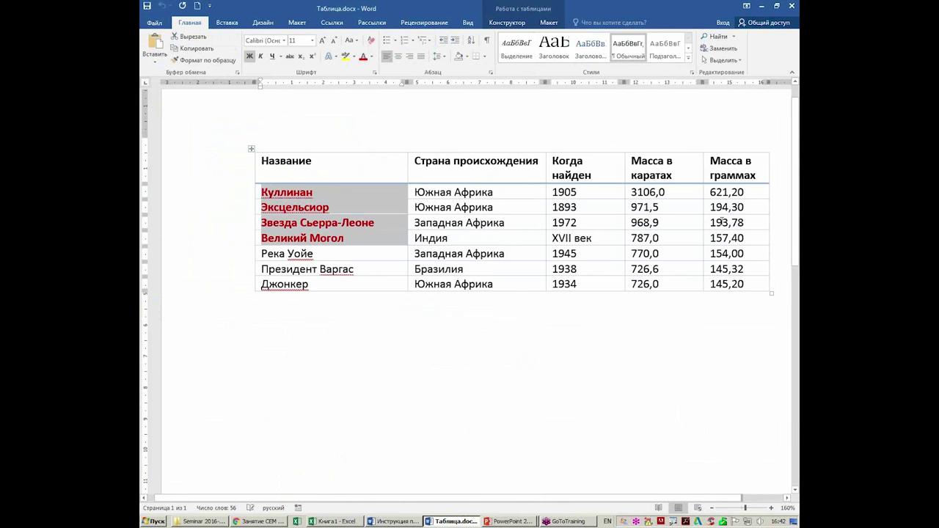
Step: Replace Эксцельсиор's gram mass 194,30 with 5555
drag(744, 208, 704, 208)
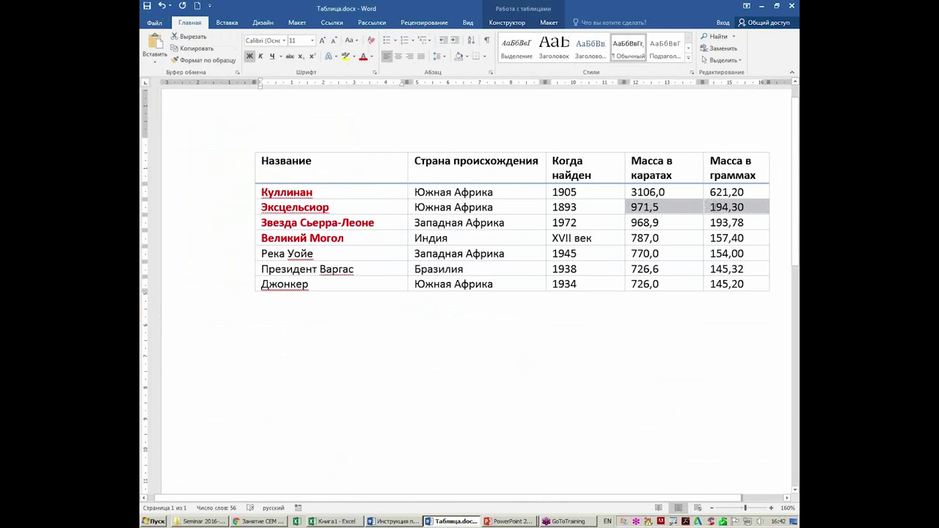
text(5555)
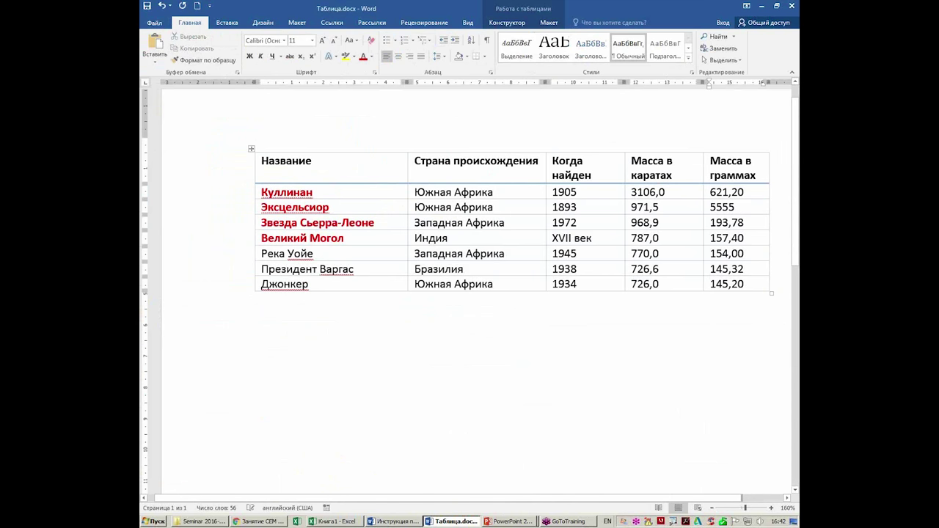
click(662, 309)
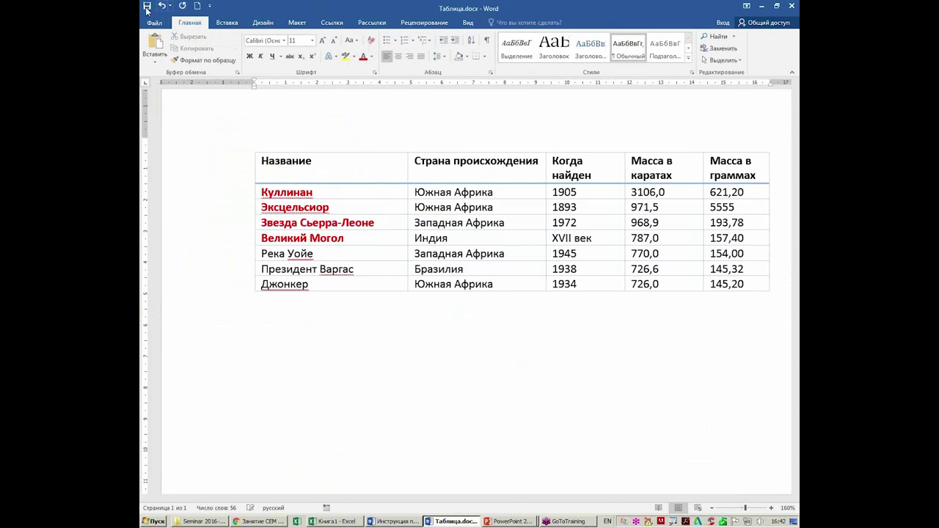
Step: Back in Excel, reopen Источник.xlsx from the Seminar 2016-04-18 folder
key(alt+Tab)
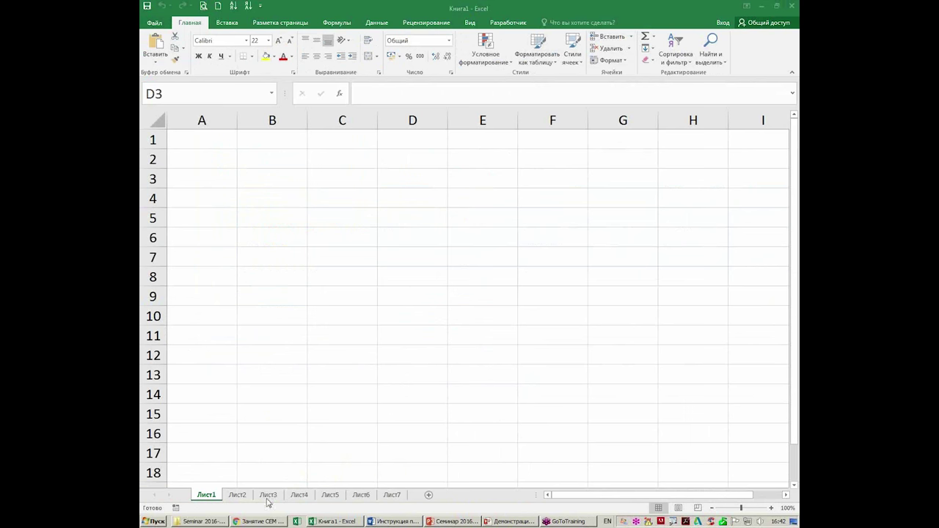
key(ctrl+o)
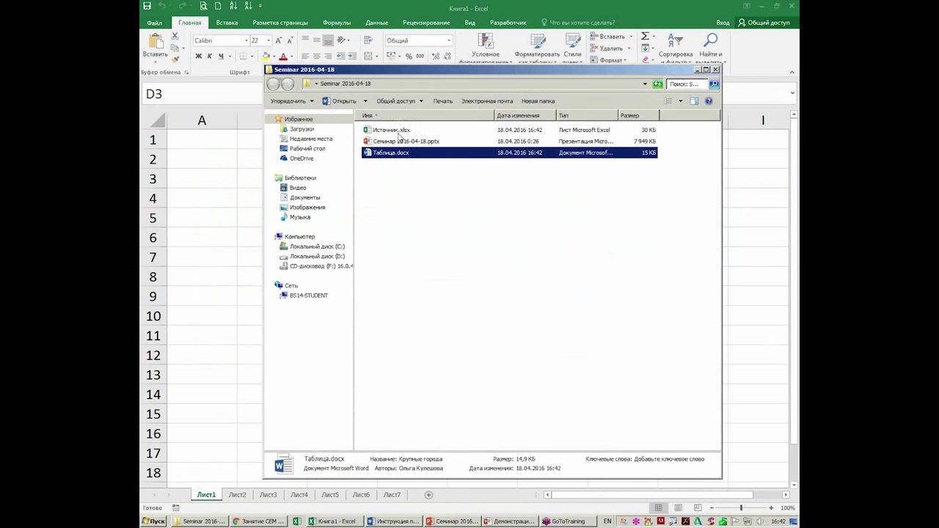
double_click(401, 129)
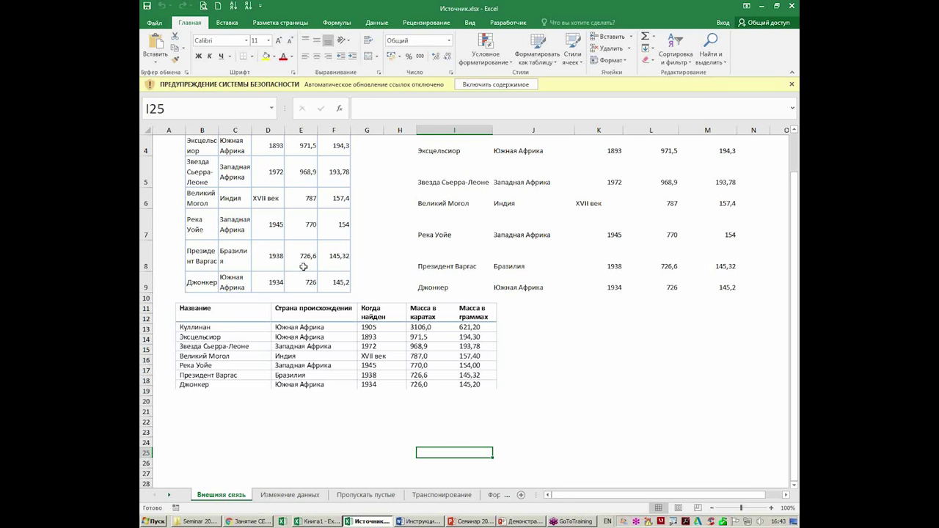
Step: Enable content so the linked table shows red names and 5555, then switch to PowerPoint
click(480, 85)
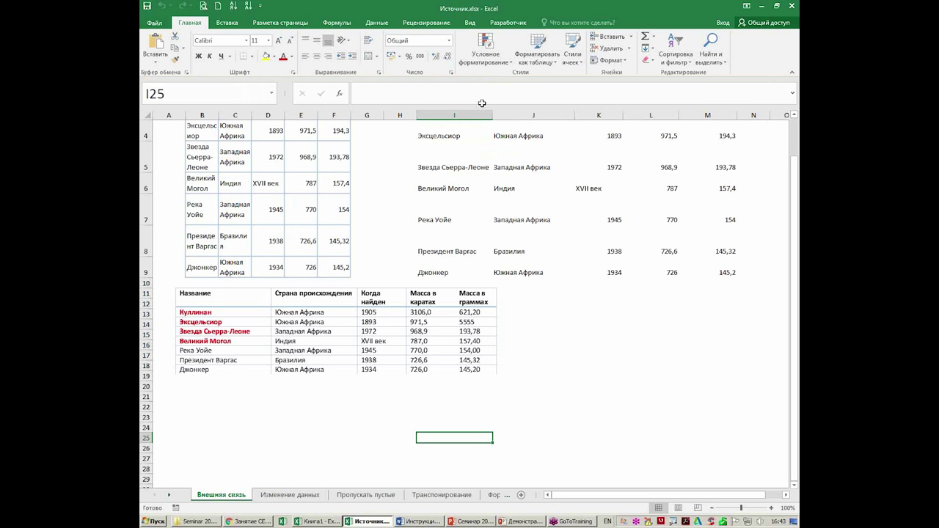
scroll(277, 248, up, 1)
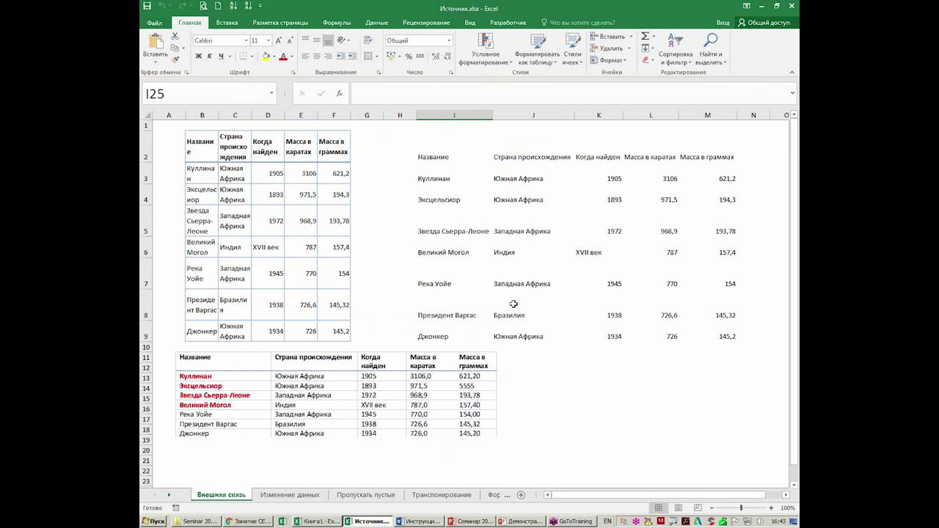
click(332, 390)
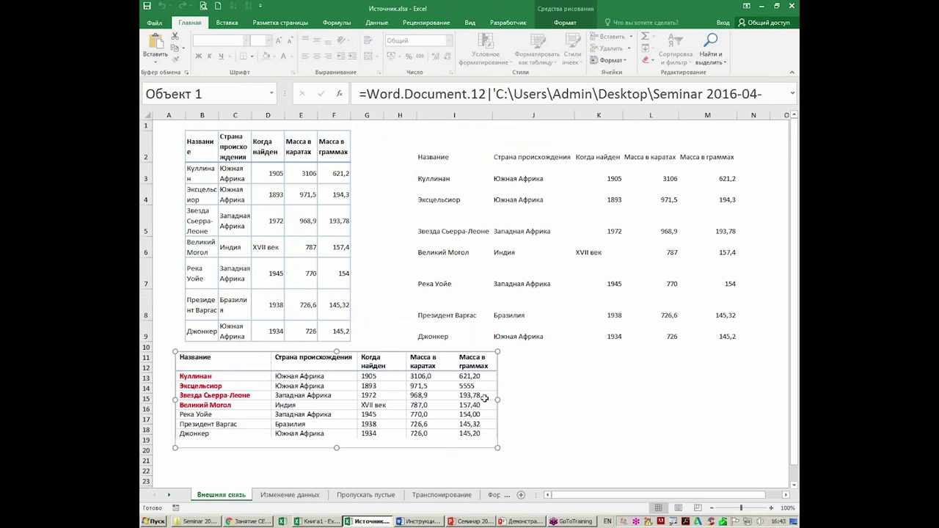
key(Escape)
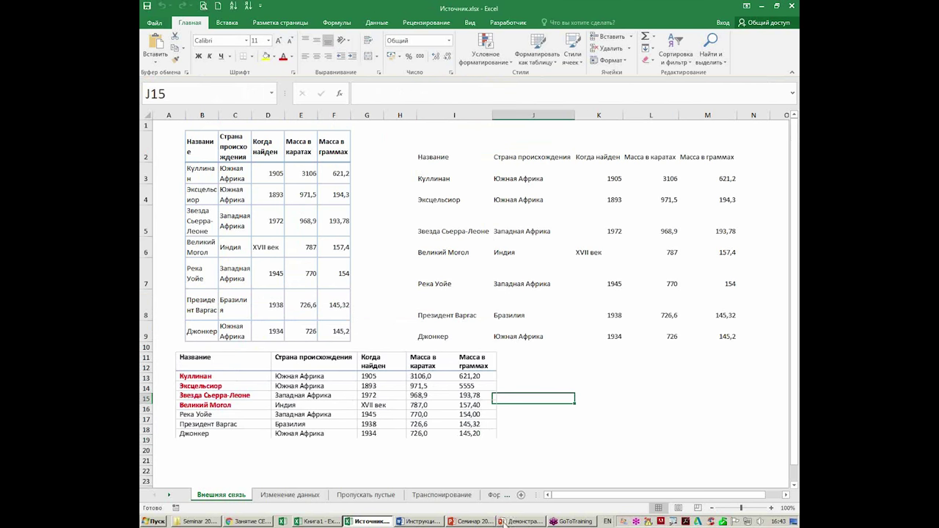
click(515, 522)
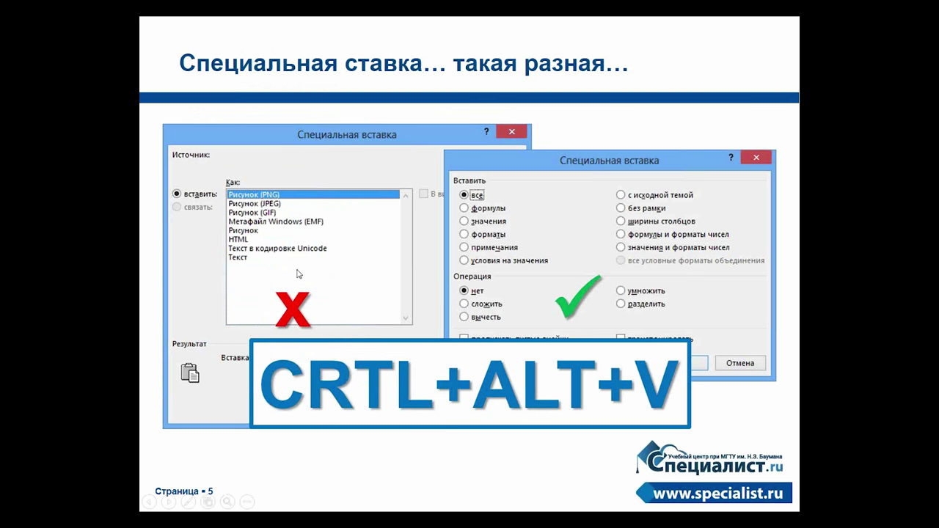
Step: Return to Excel and show the Изменение данных sheet's monthly table
key(alt+Tab)
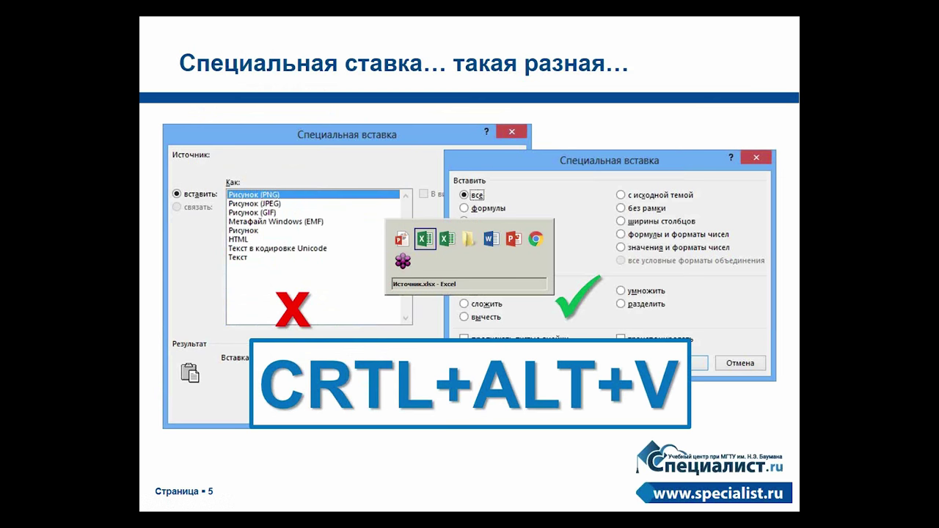
key(Tab)
key(Tab)
key(Tab)
key(Tab)
key(Tab)
key(Tab)
key(Tab)
key(Tab)
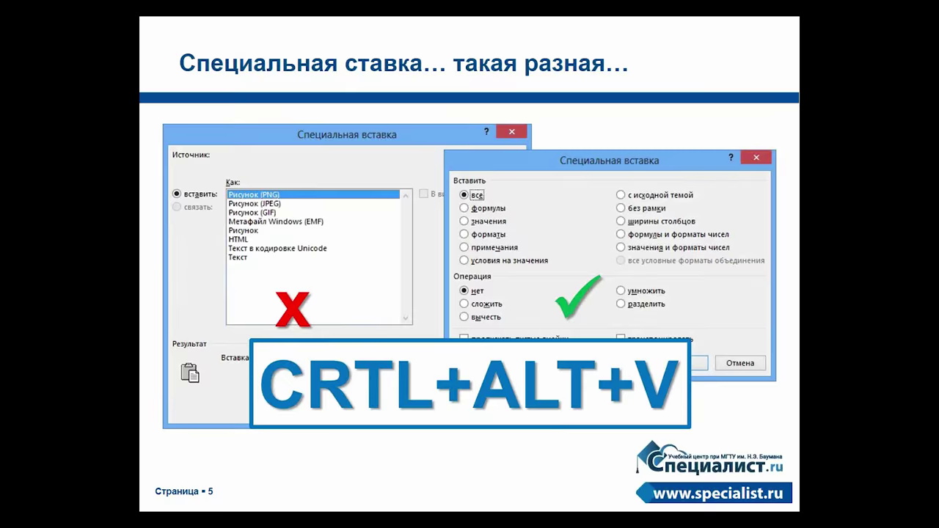
click(292, 497)
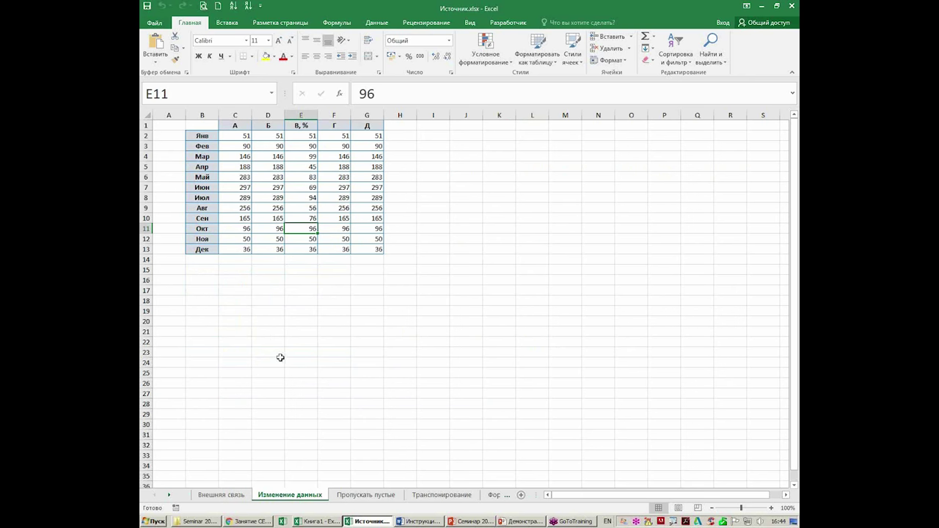
scroll(367, 286, up, 2)
scroll(365, 289, up, 1)
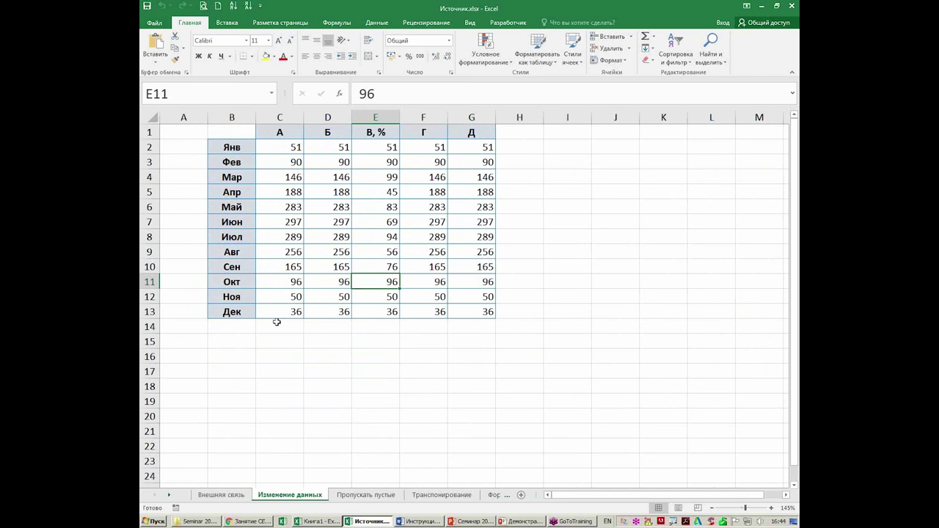
click(282, 163)
click(283, 190)
click(282, 220)
click(284, 253)
click(288, 150)
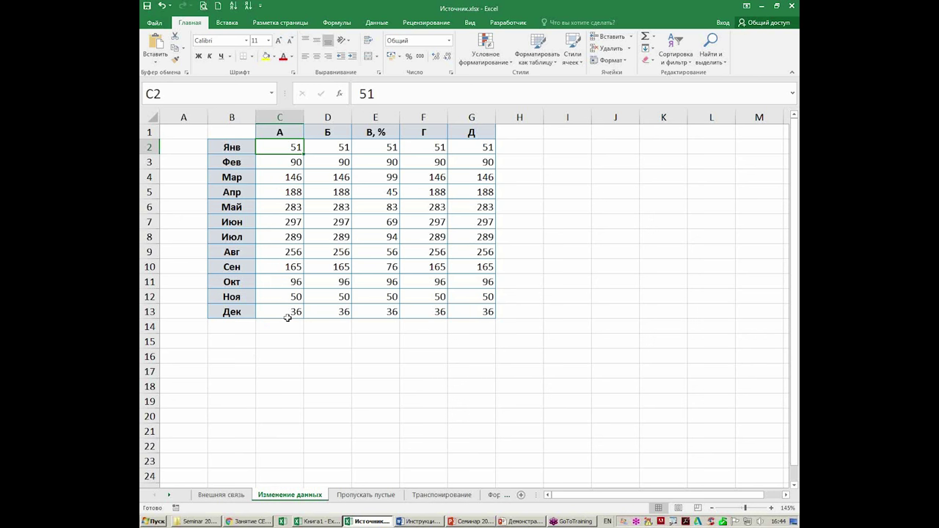
click(527, 150)
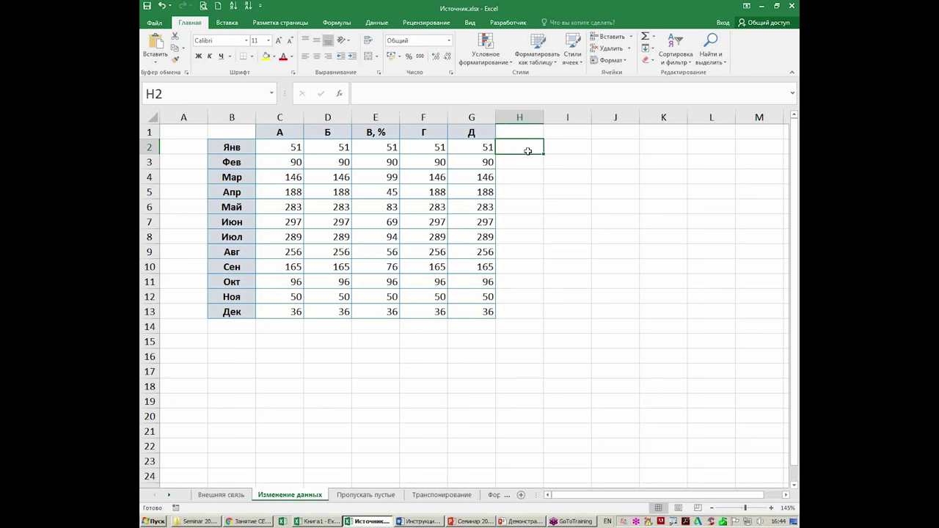
text(=)
click(279, 147)
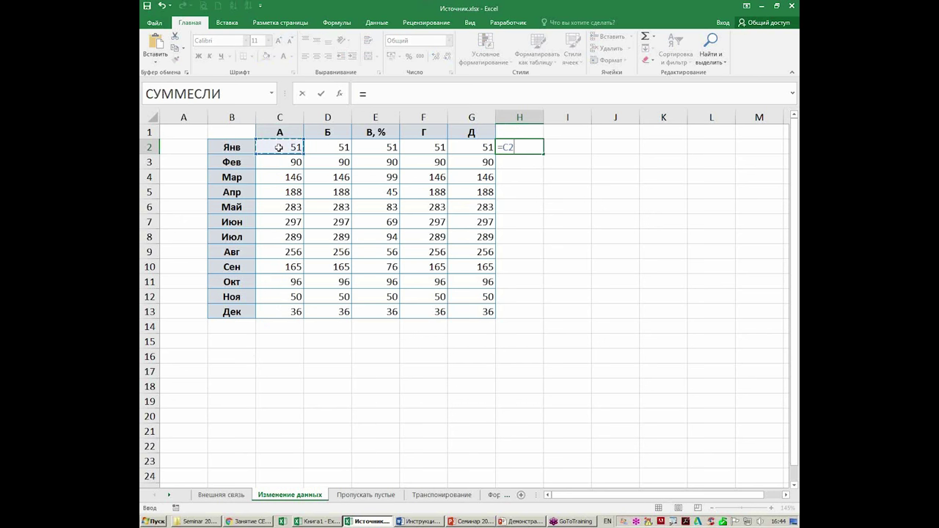
text(+1000)
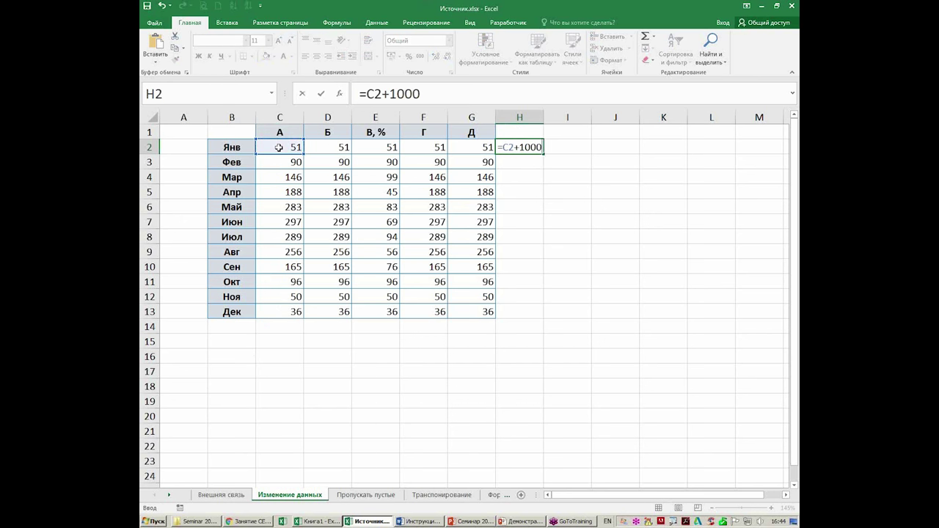
key(Return)
click(524, 148)
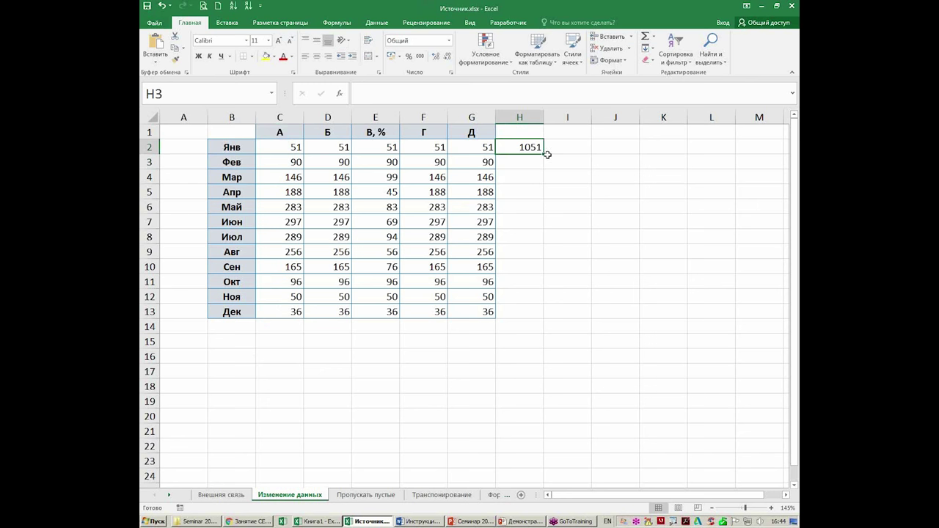
double_click(544, 154)
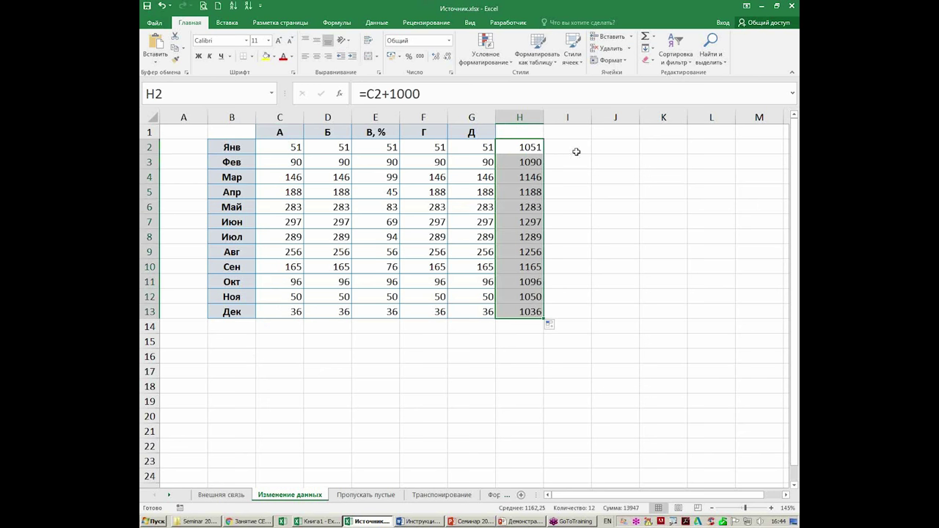
key(Delete)
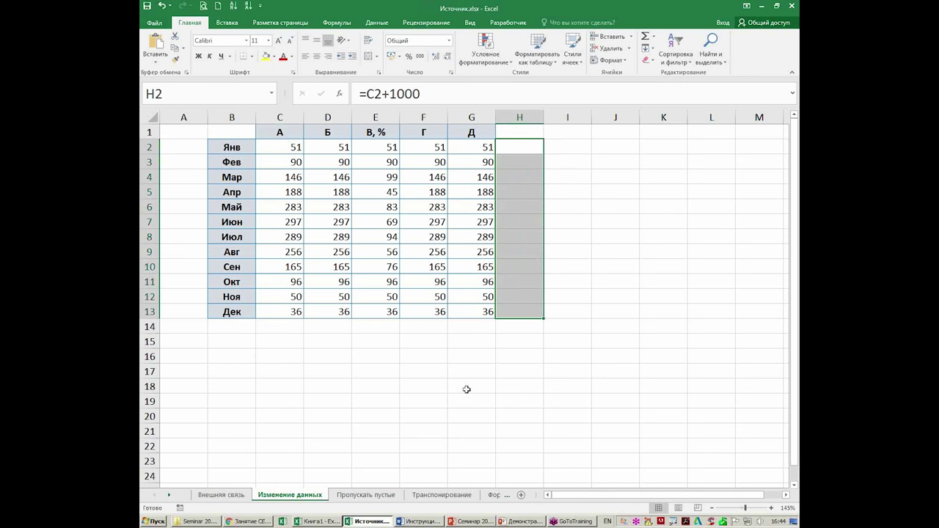
click(319, 359)
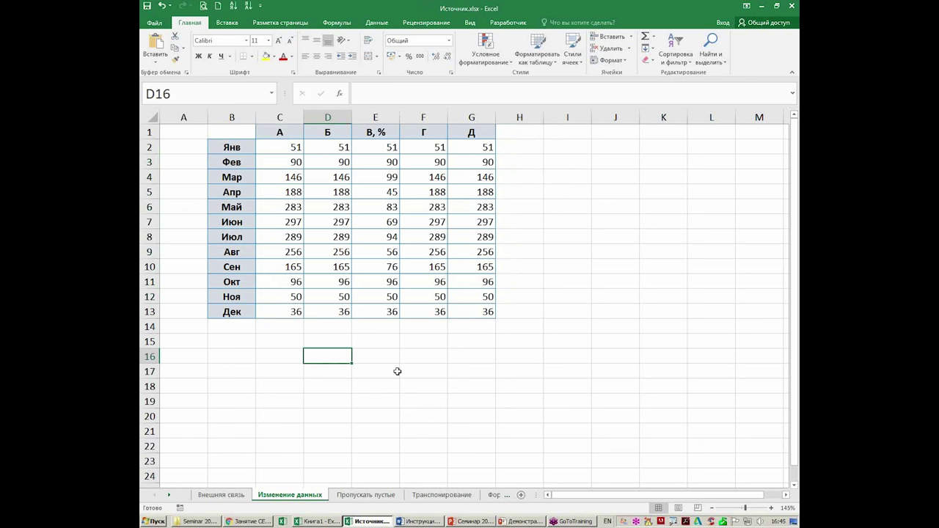
Step: Enter 1000 in helper cell C15 and copy it
key(Left)
key(Up)
text(1000)
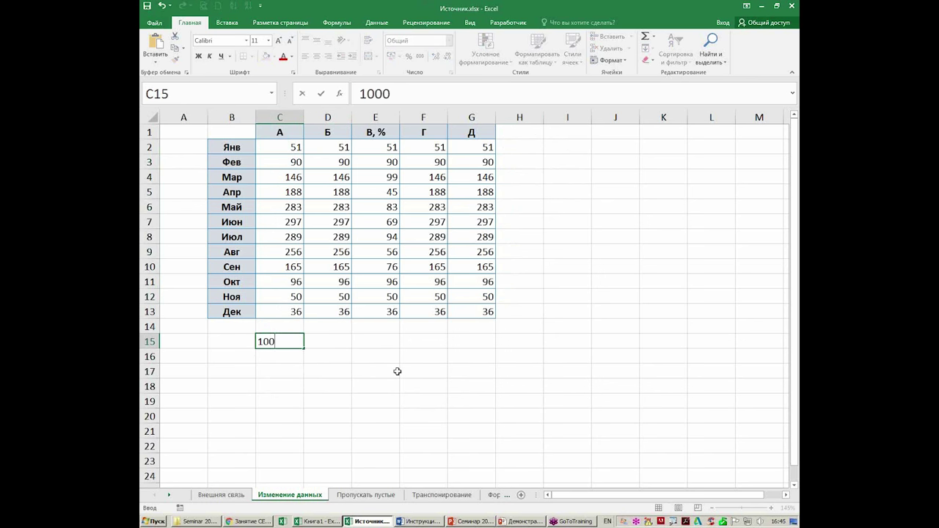
key(Return)
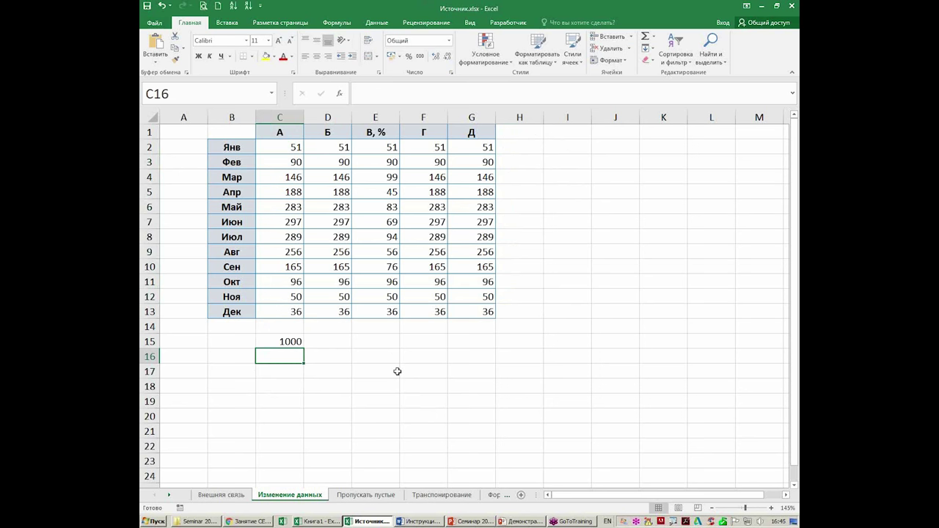
key(Up)
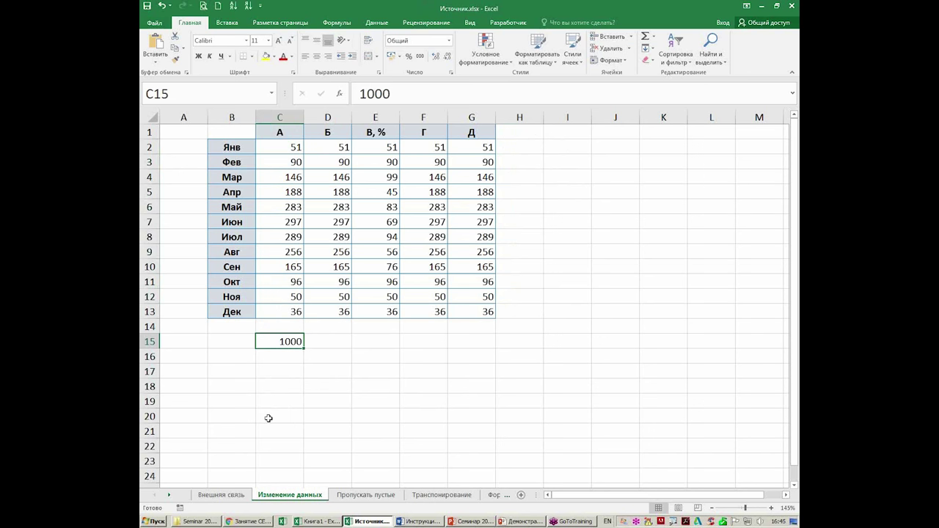
key(ctrl+c)
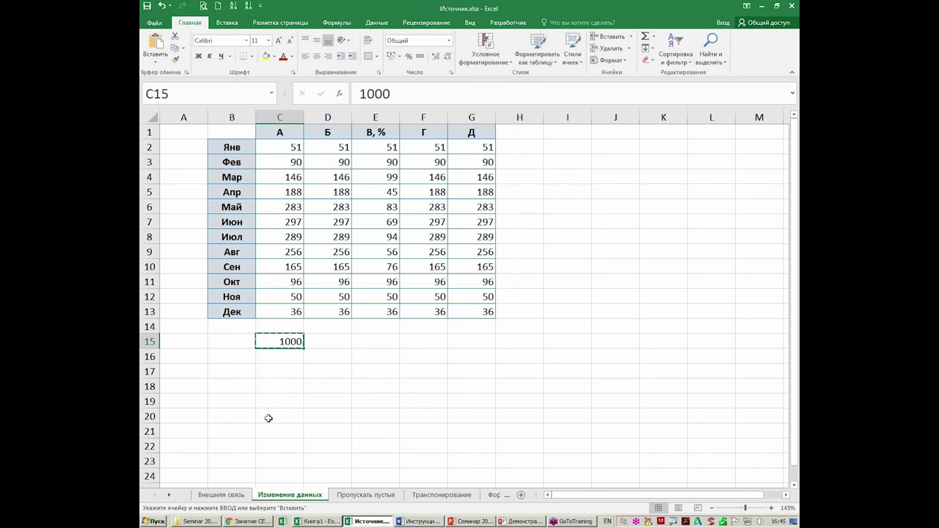
Step: Paste Special the 1000 onto C2:C13 with Values and Add
drag(282, 152, 284, 311)
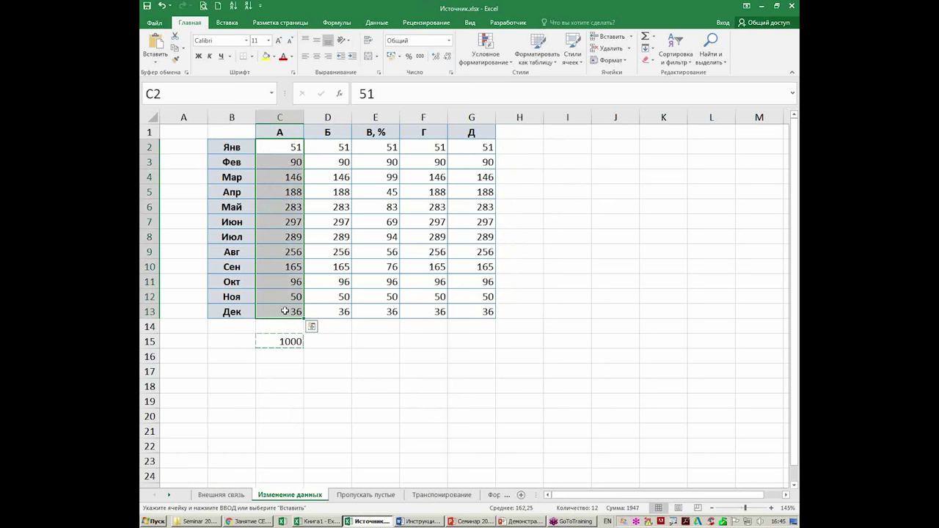
right_click(292, 279)
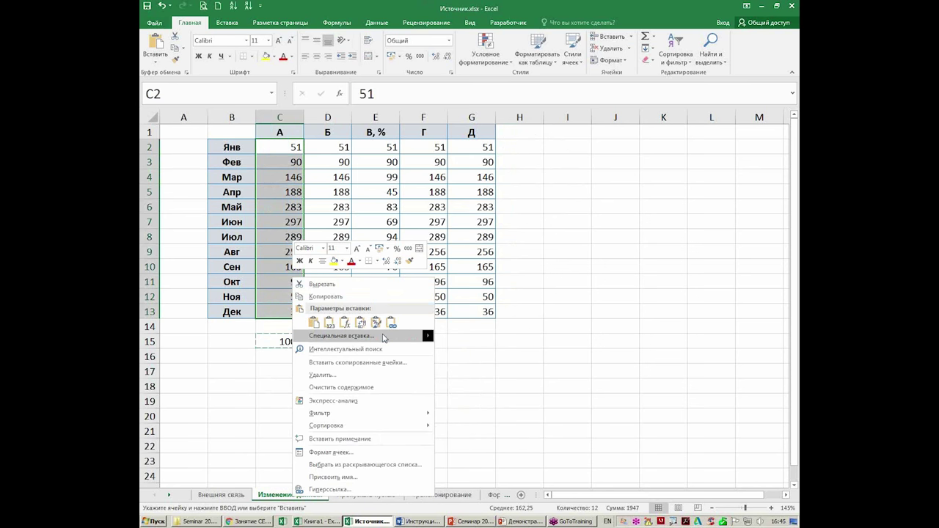
mouse_move(341, 335)
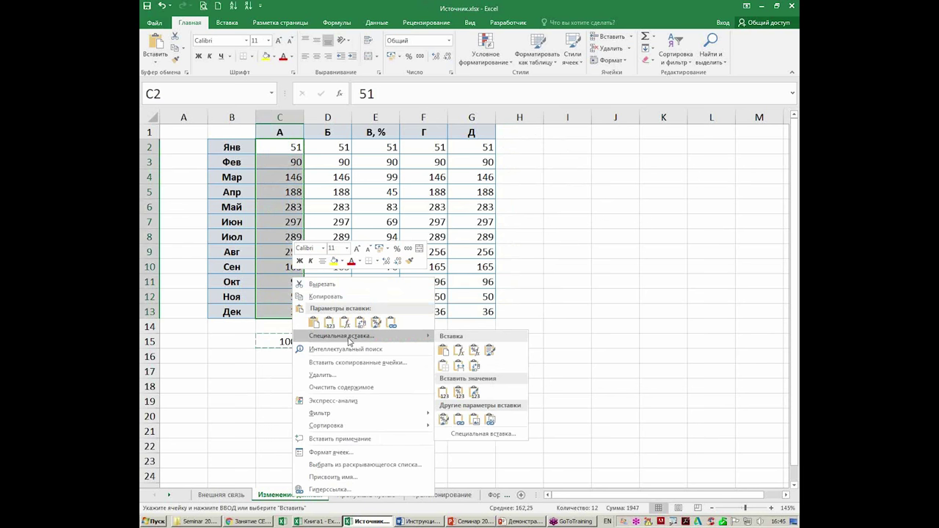
click(350, 338)
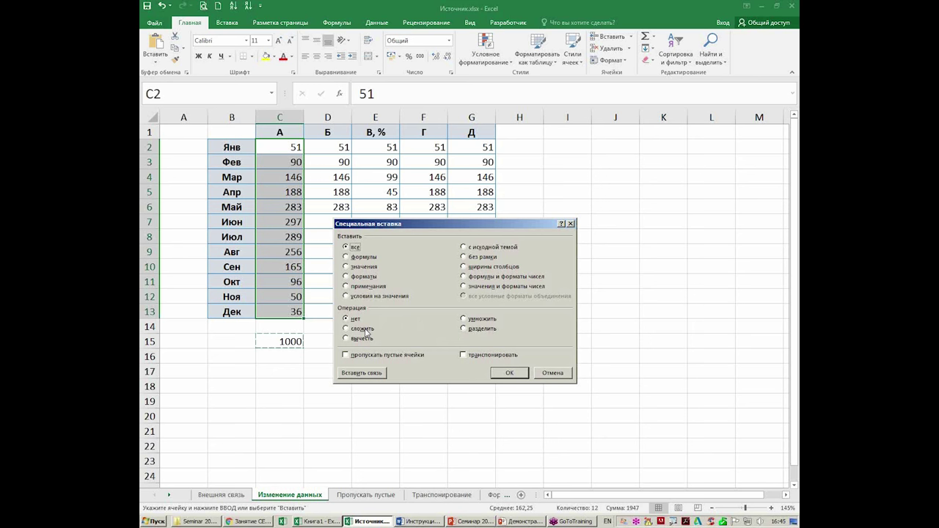
click(365, 330)
click(347, 268)
key(space)
click(522, 374)
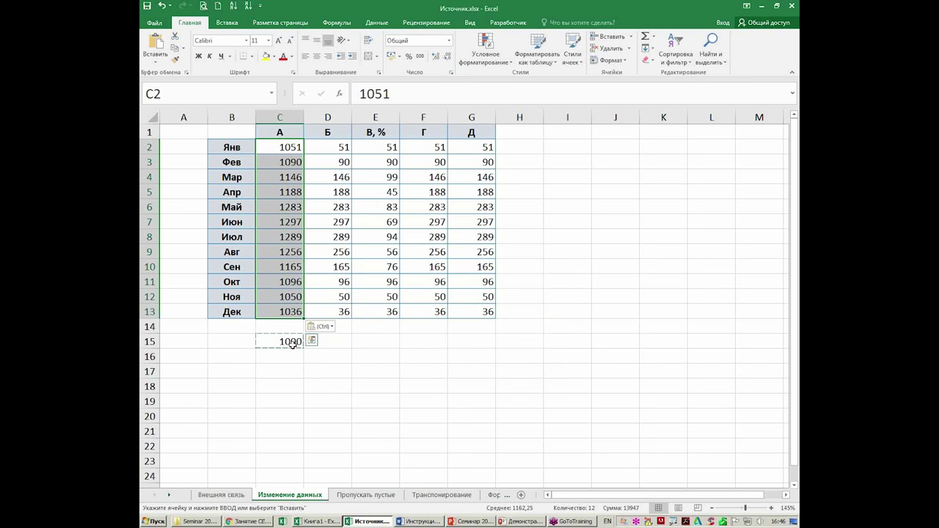
Step: Clear helper cell C15 and check column А now reads 1051 for Янв
click(290, 341)
key(Delete)
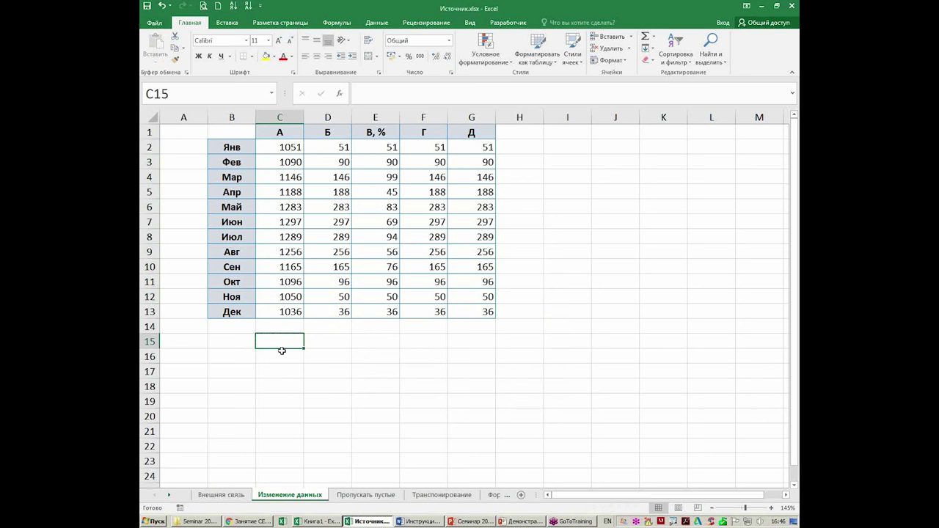
click(291, 209)
Step: Put the multiplier 3 in helper cell D15 and copy it
click(290, 193)
click(289, 177)
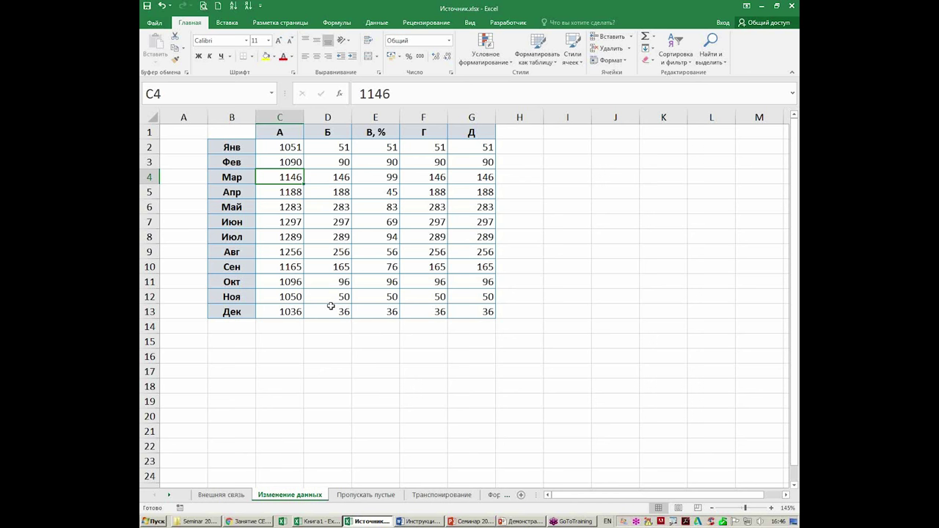
click(328, 344)
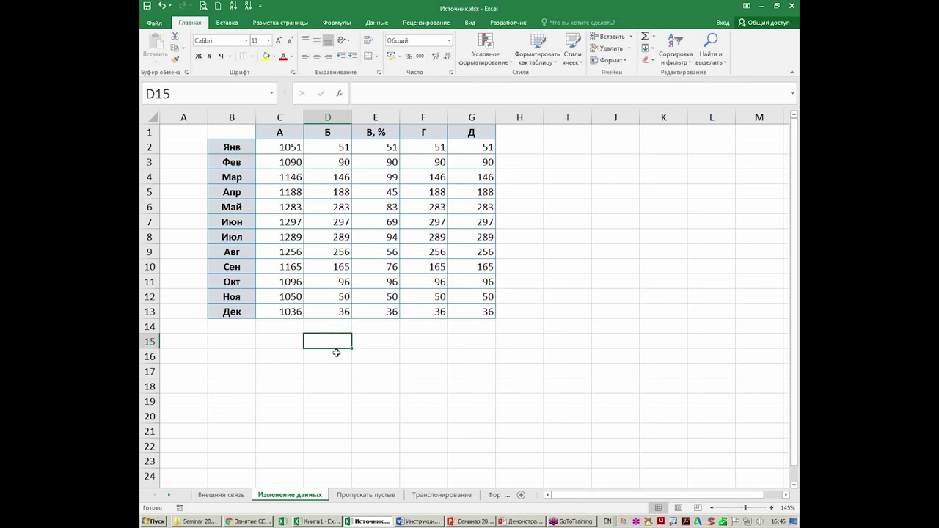
text(3)
key(Return)
click(329, 342)
key(ctrl+c)
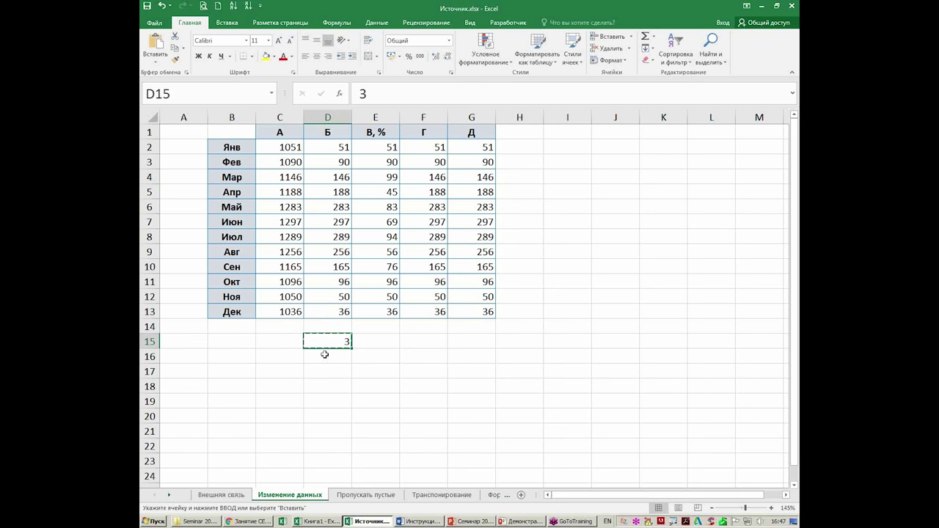
Step: Paste Special onto D2:D13 with Values and Multiply, then clear D15
drag(329, 149, 327, 308)
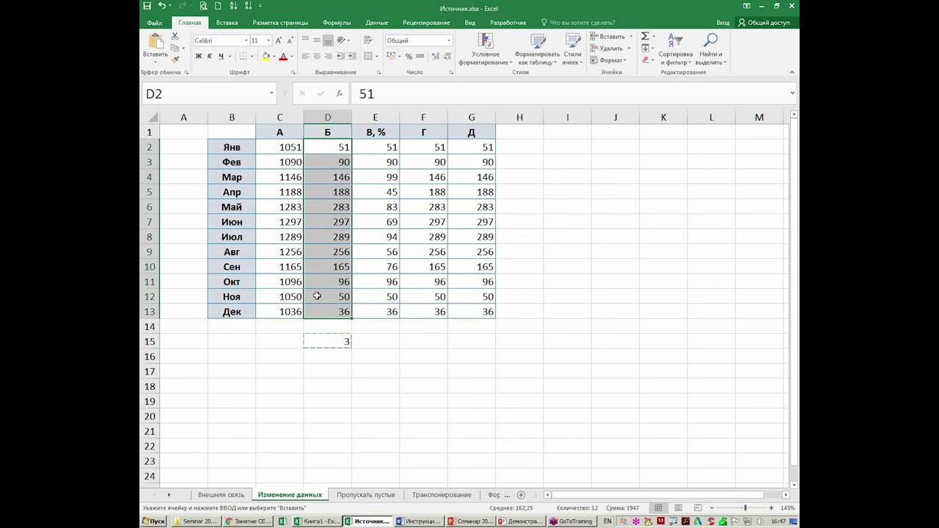
key(ctrl+alt+v)
click(381, 217)
click(479, 268)
click(523, 323)
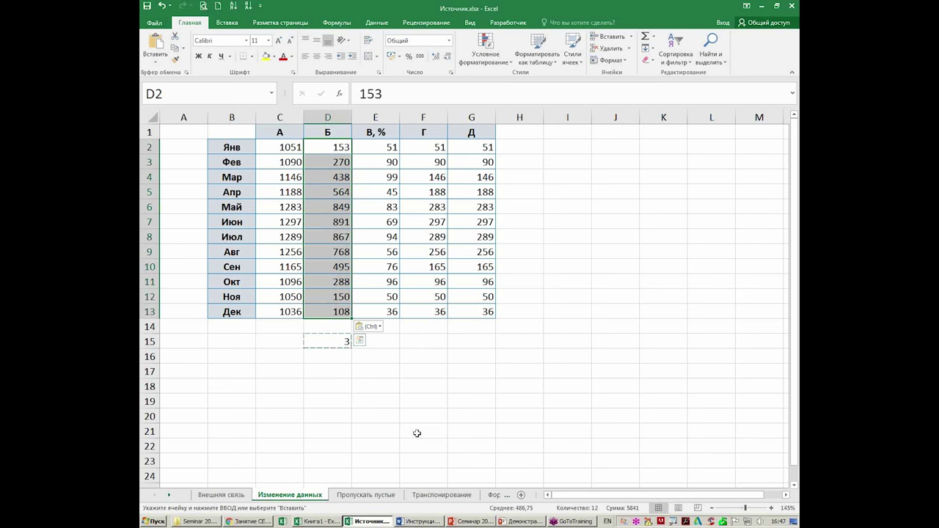
click(334, 343)
key(Delete)
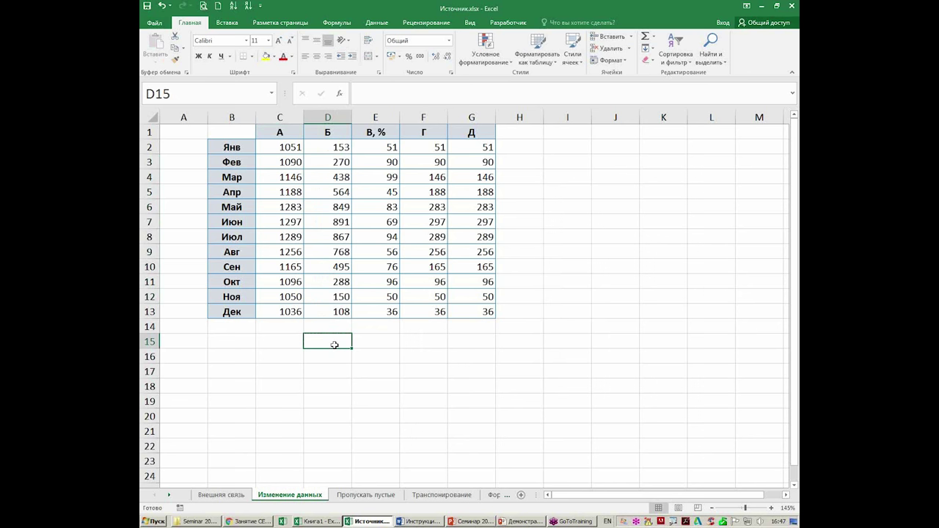
Step: Enter the multiplier 1,25 in D15 (corrected from 0,25) and copy it
text(0,25)
key(Return)
click(333, 342)
double_click(334, 343)
key(BackSpace)
text(1,25)
key(ctrl+Return)
key(ctrl+c)
Step: Paste Special onto D2:D13 with Values and Multiply, then clear D15
drag(330, 147, 330, 313)
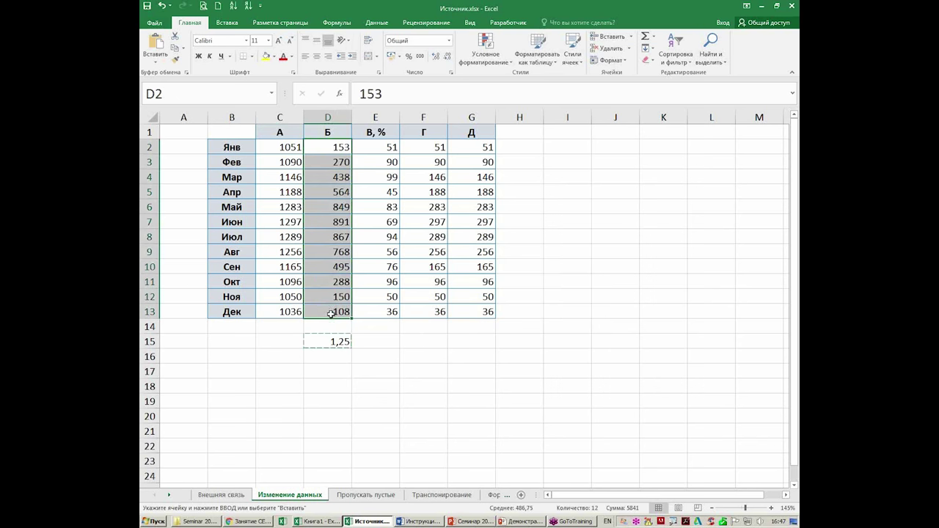
key(ctrl+alt+v)
click(364, 217)
click(479, 269)
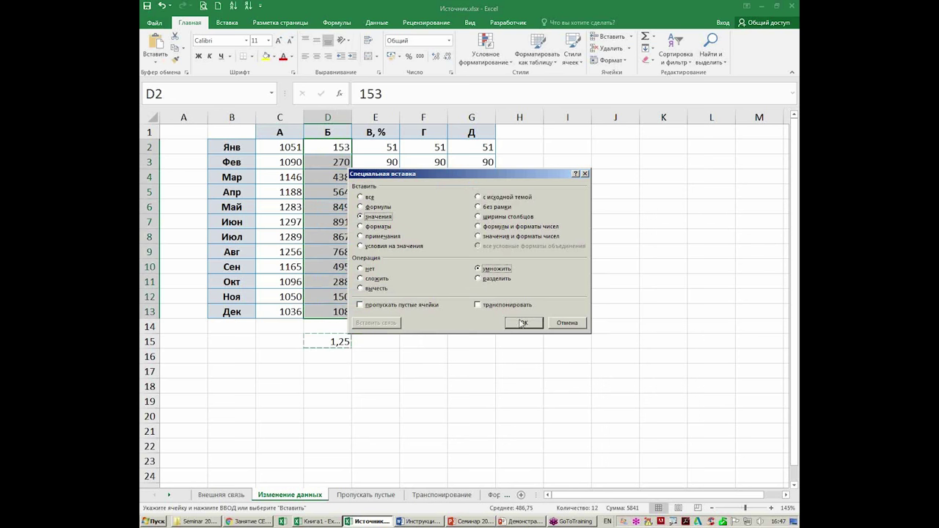
drag(422, 175, 509, 183)
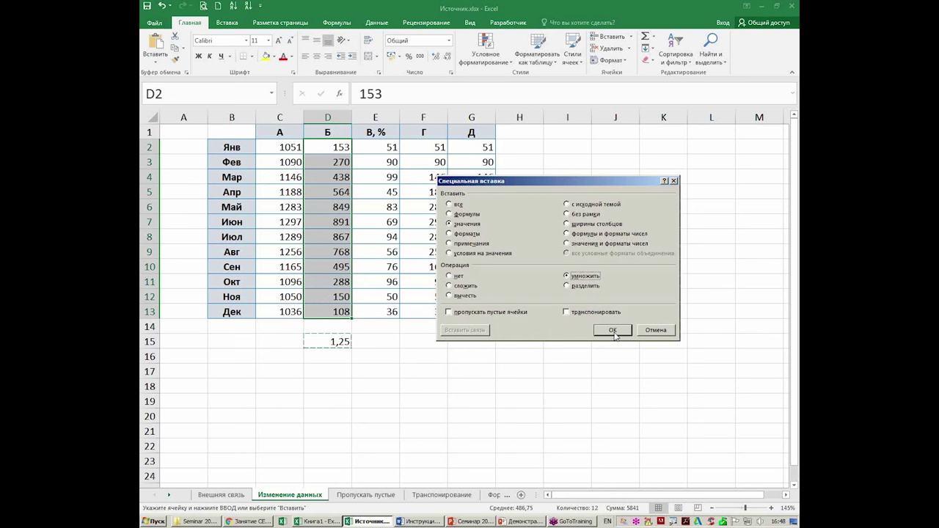
click(613, 331)
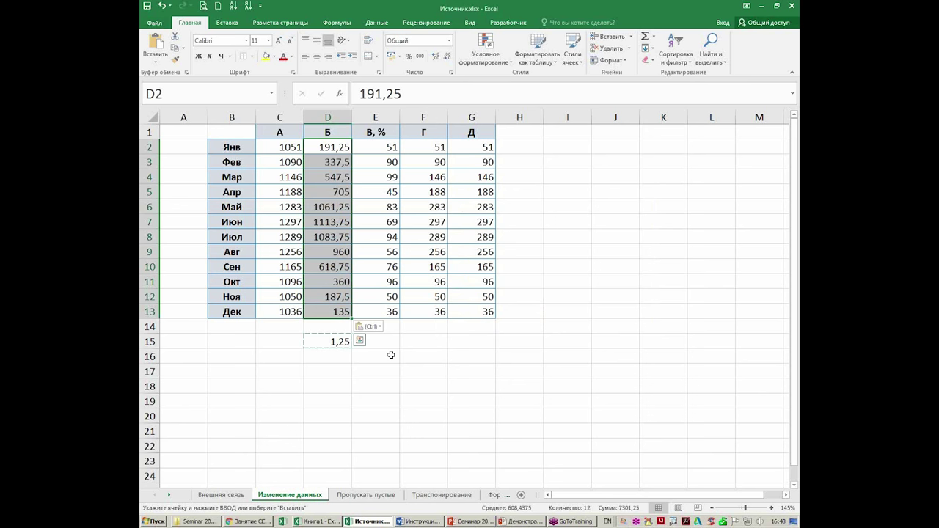
click(336, 342)
key(Delete)
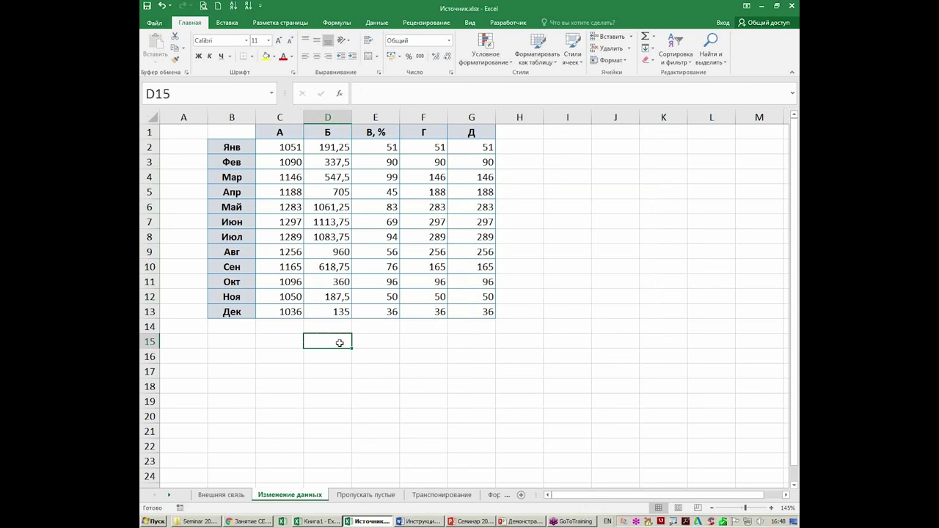
Step: Inspect the В, % column values from Янв 51 down to Дек 36
click(390, 132)
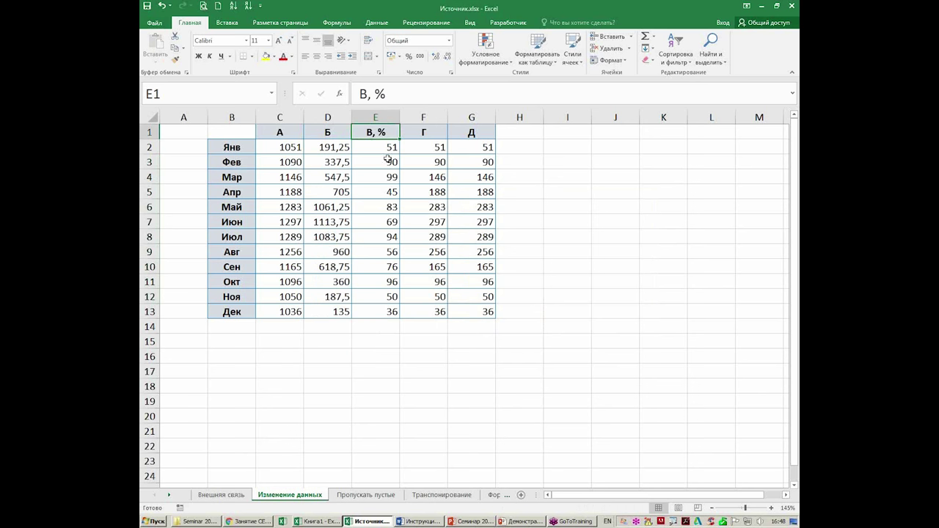
key(Down)
key(Down)
click(377, 193)
click(378, 236)
click(378, 267)
click(378, 296)
click(376, 311)
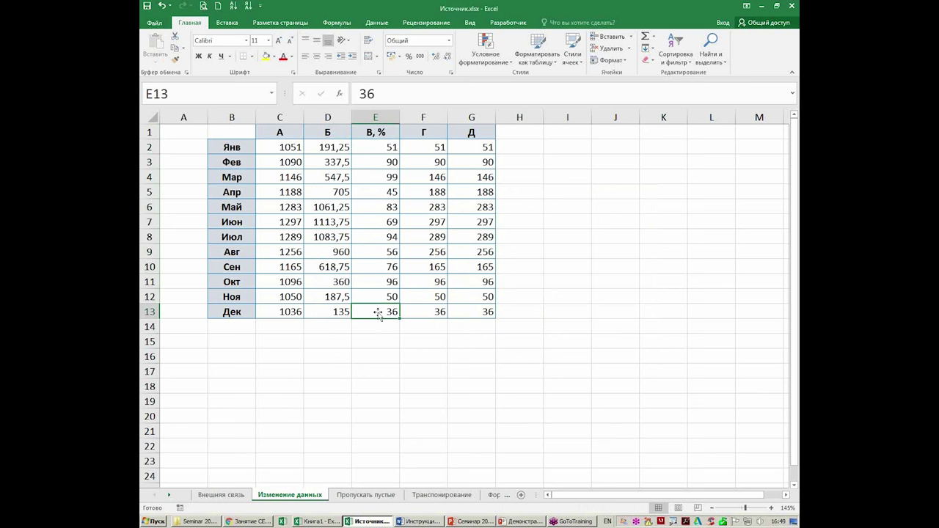
Step: Try percent formatting on E2:E13, then undo it
drag(381, 152, 382, 313)
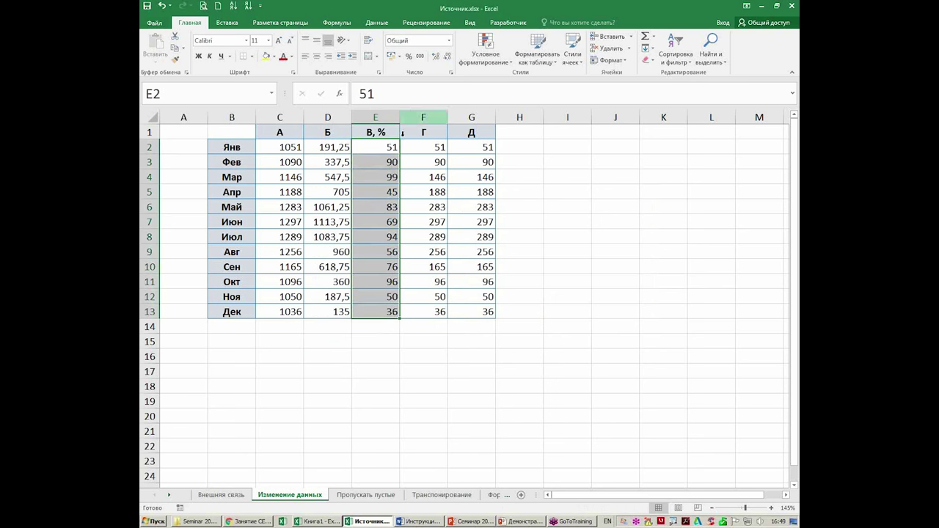
click(408, 55)
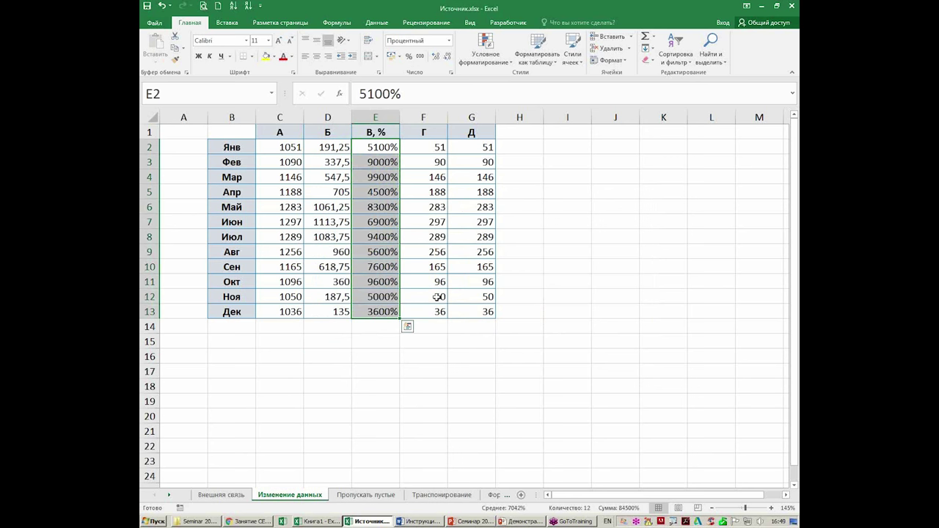
key(ctrl+z)
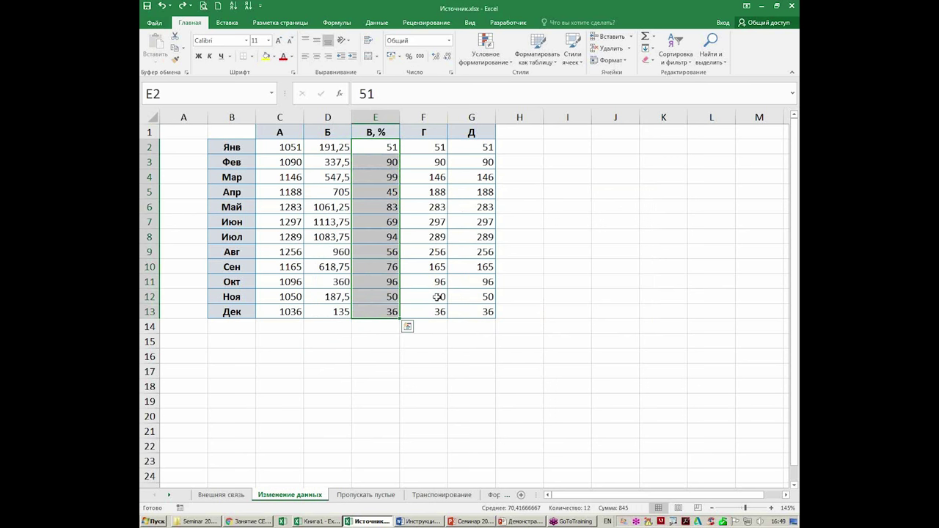
Step: Enter 100 in helper cell E15 and copy it
click(388, 341)
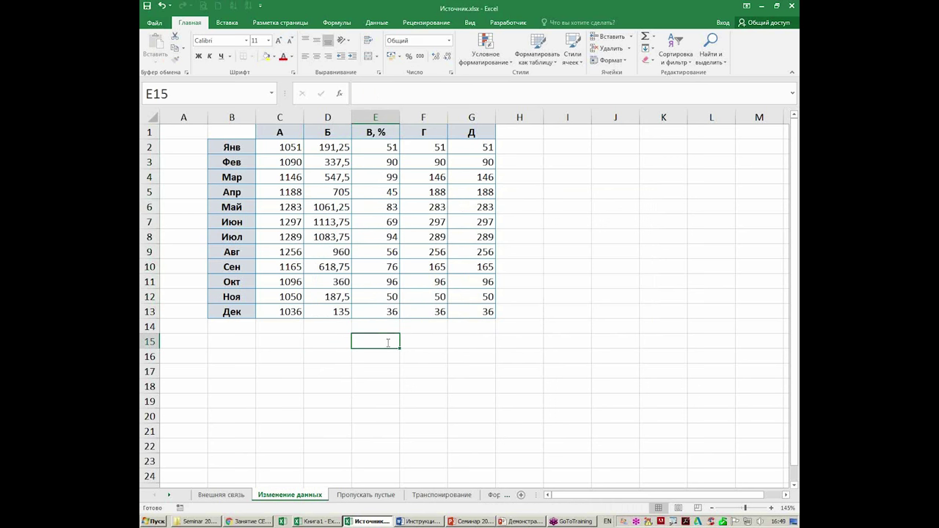
text(100)
key(Return)
click(388, 341)
key(ctrl+c)
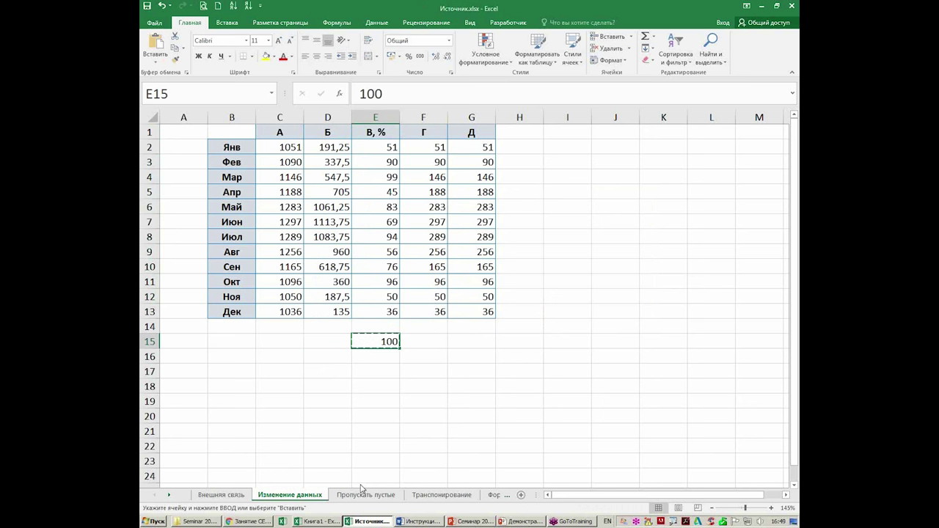
Step: Paste Special onto E2:E13 with Values and Divide
drag(384, 149, 392, 312)
key(ctrl+alt+v)
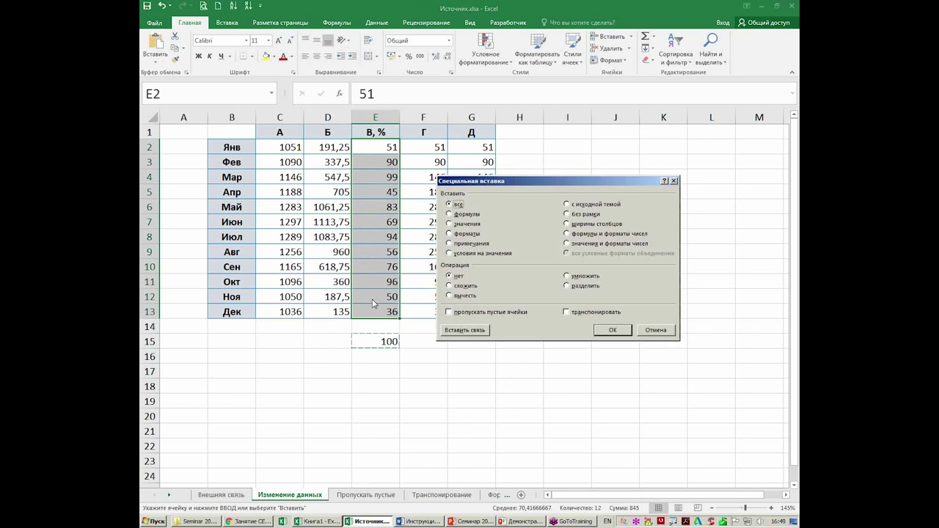
click(464, 224)
key(space)
click(583, 288)
click(609, 331)
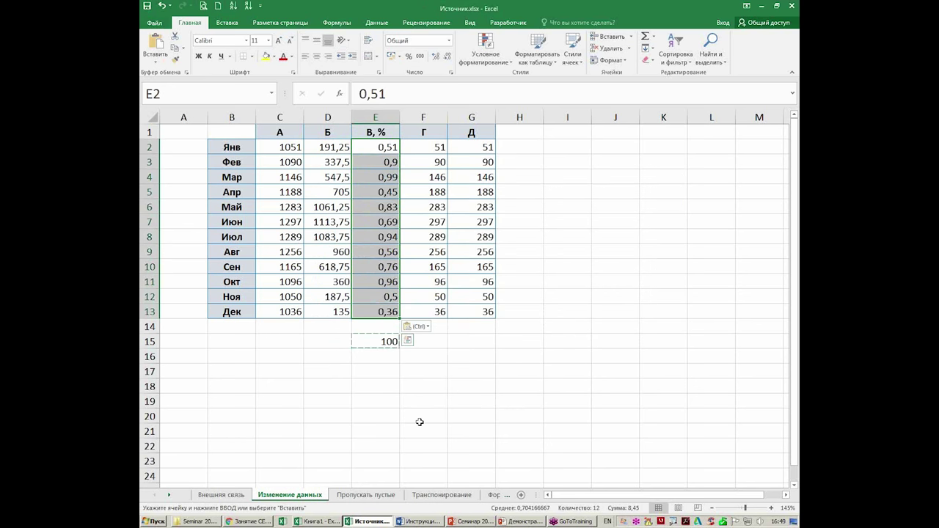
Step: Delete the helper 100 and format E2:E13 as percentages
click(387, 341)
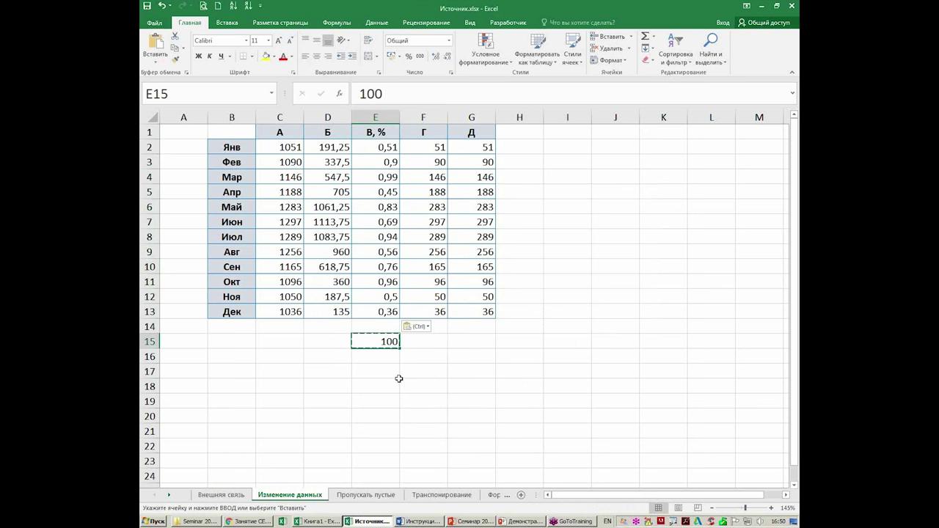
key(Delete)
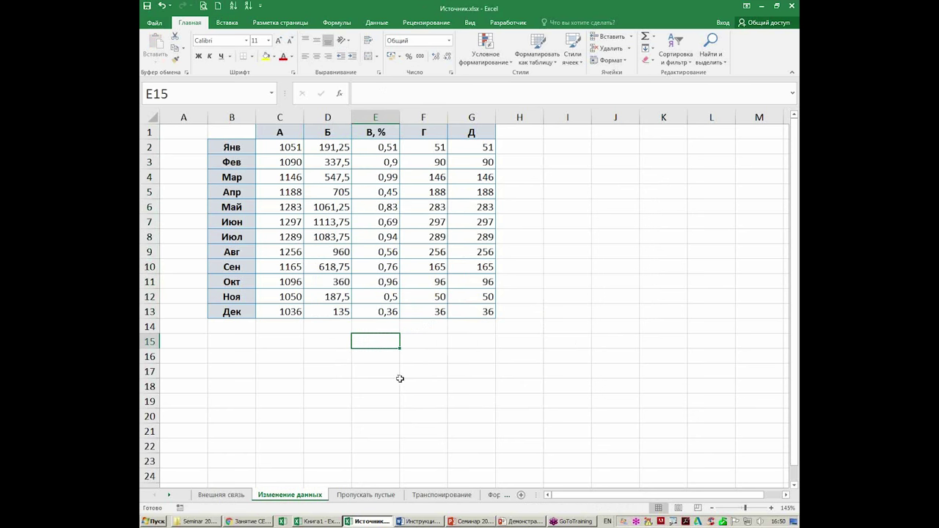
drag(375, 150, 374, 313)
click(409, 56)
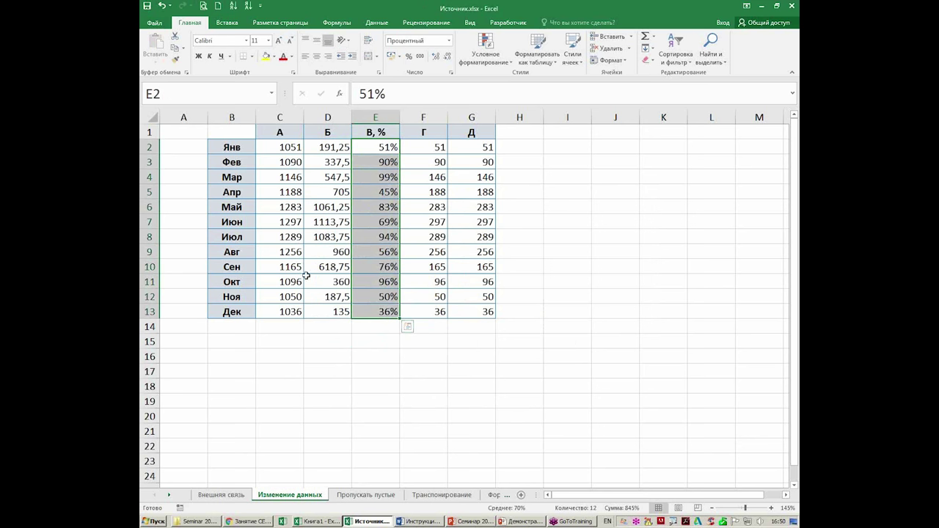
Step: Copy the Д column values G2:G13
drag(291, 147, 297, 310)
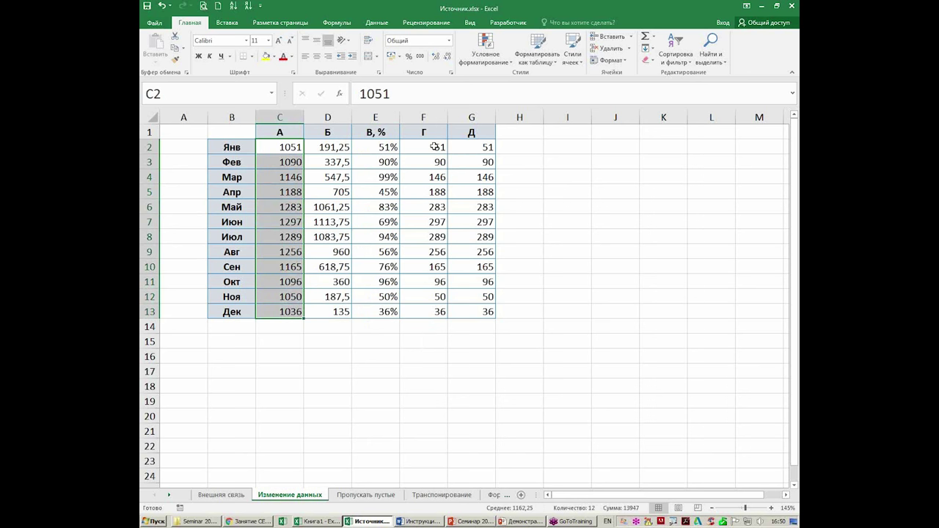
drag(470, 147, 473, 314)
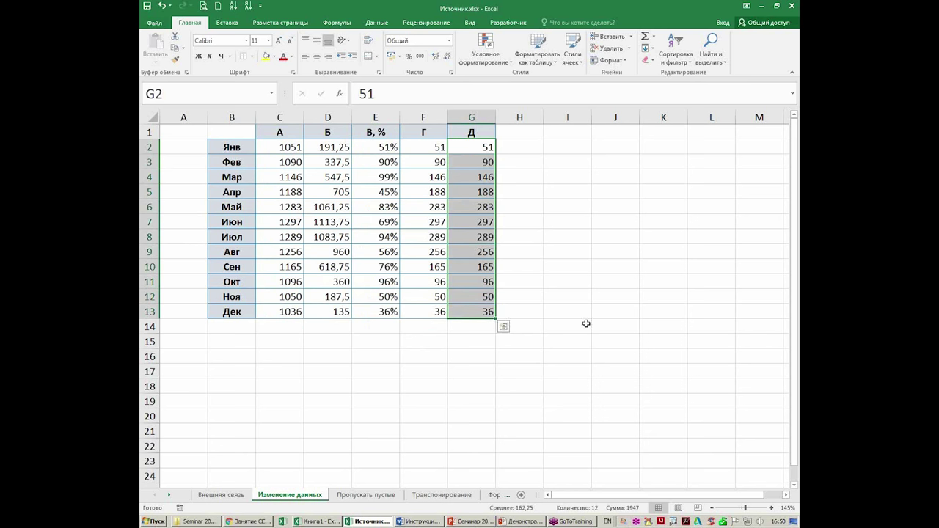
key(ctrl+c)
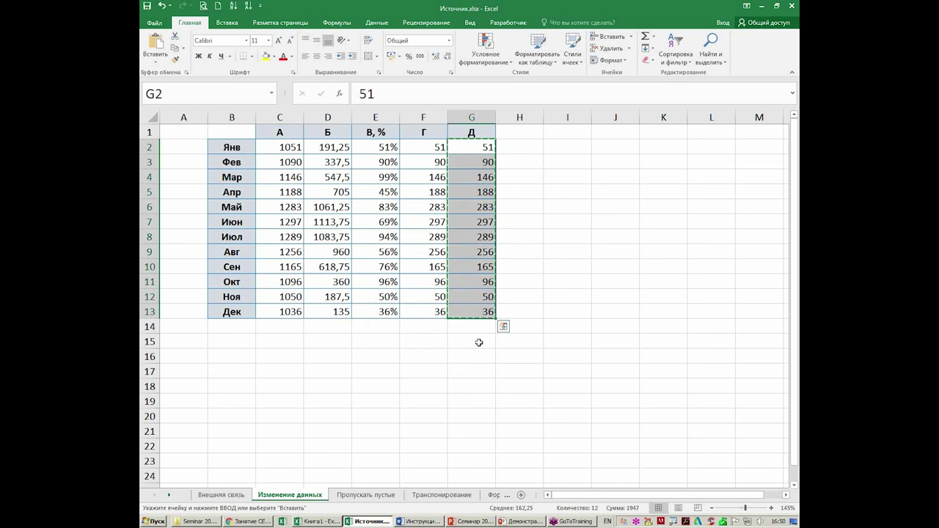
Step: Paste Special them onto C2:C13 with Values and Subtract, making every А value 1000
drag(285, 147, 278, 312)
right_click(279, 312)
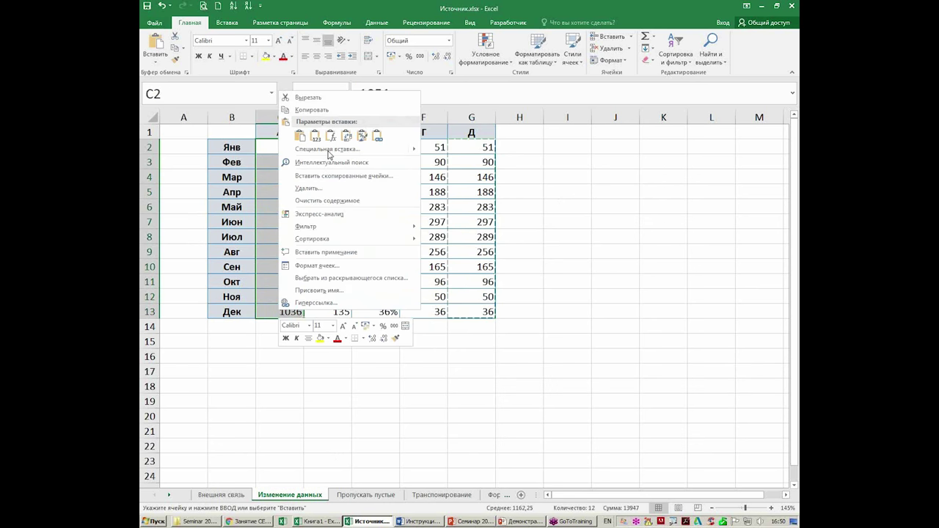
click(328, 150)
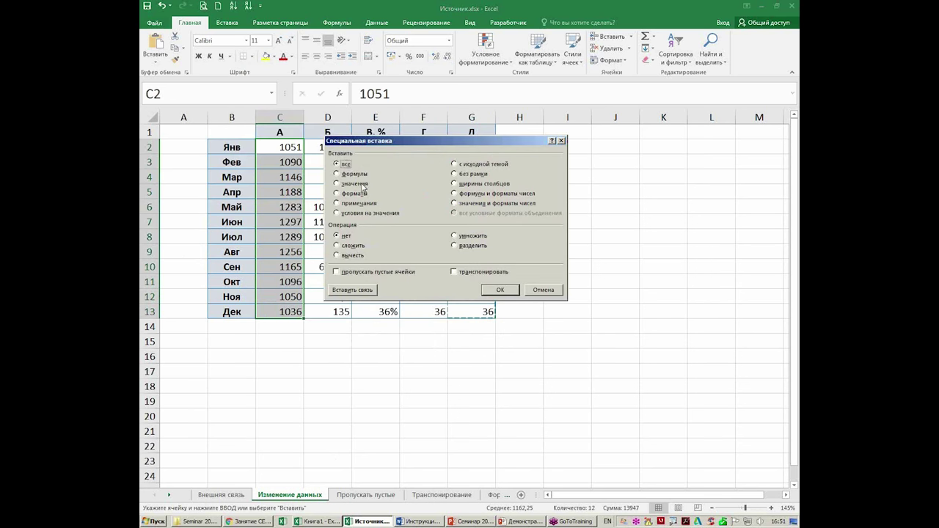
click(360, 184)
click(348, 255)
click(502, 291)
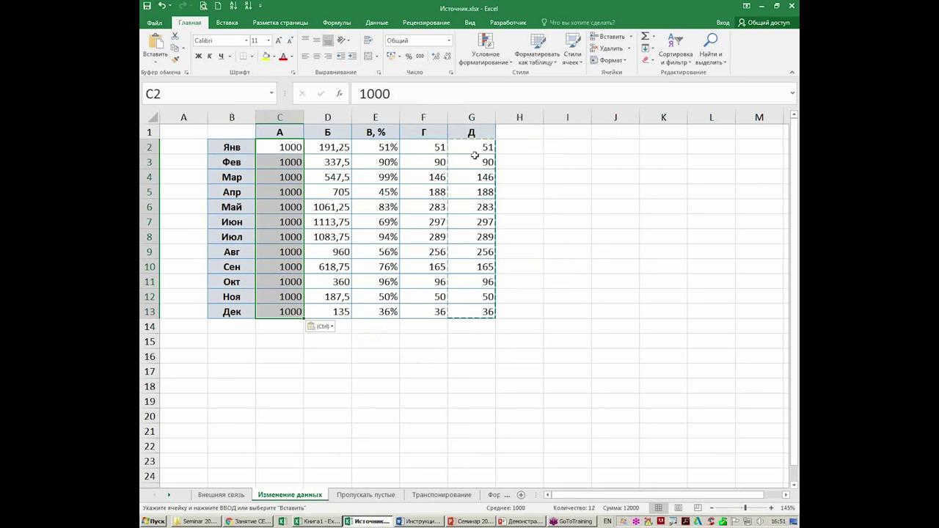
Step: Enter the note '1 ячейка' in F15, switching the keyboard to Russian
click(421, 343)
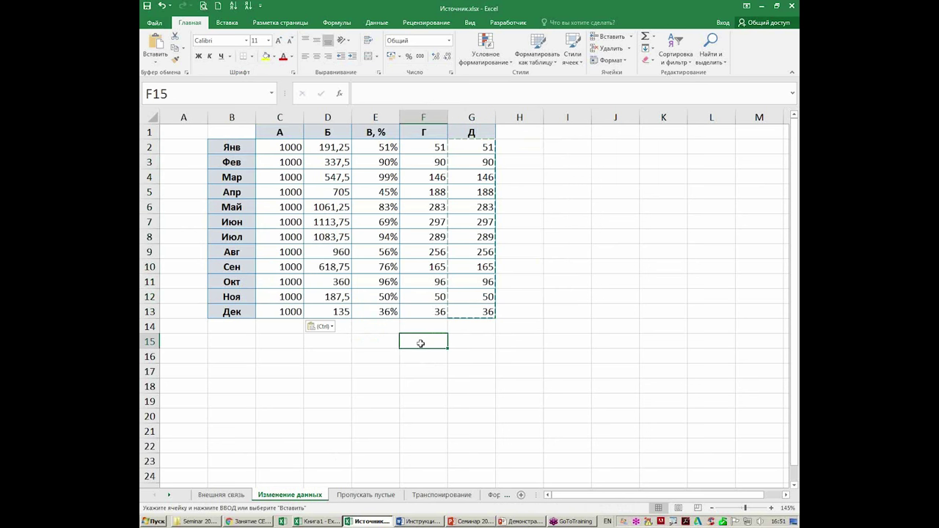
text(1 zxtqrf)
key(BackSpace)
key(BackSpace)
key(BackSpace)
key(BackSpace)
key(BackSpace)
text(zxtqrf)
key(BackSpace)
key(BackSpace)
key(BackSpace)
key(BackSpace)
key(BackSpace)
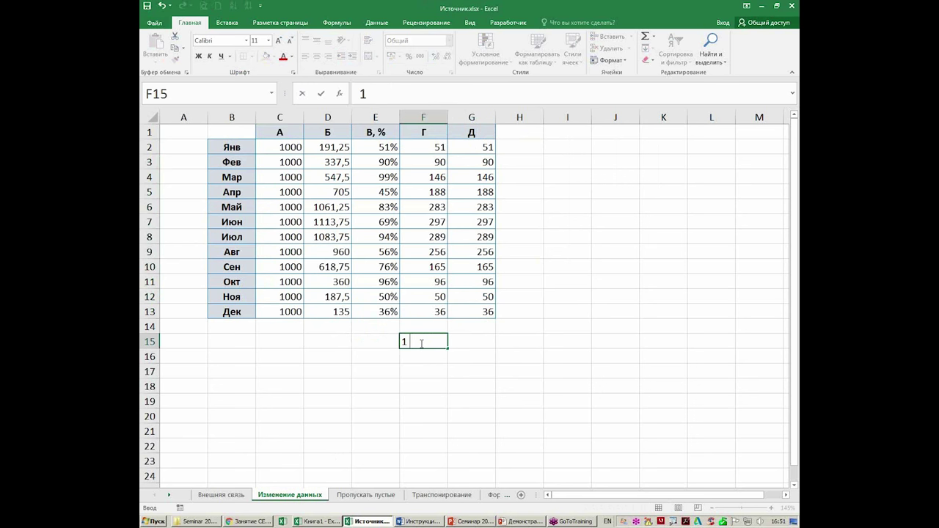
key(alt+shift)
text(ячейка)
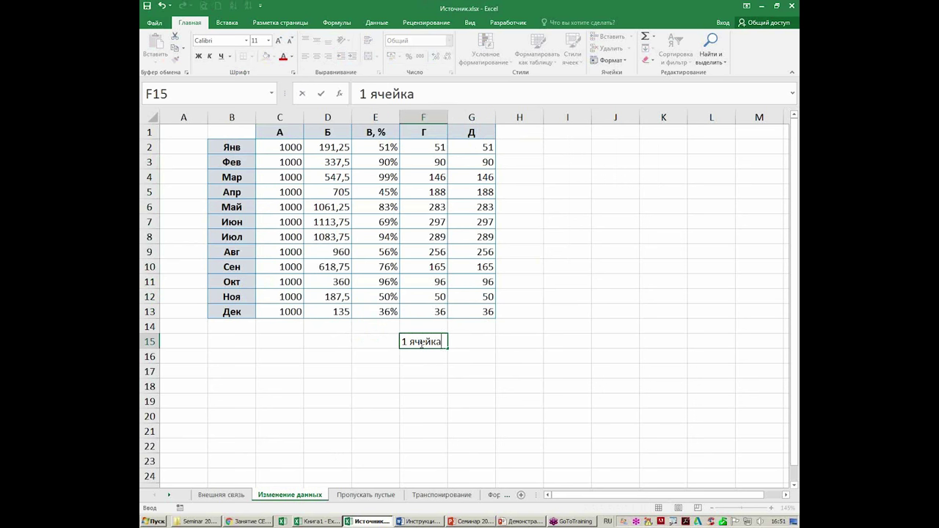
key(Return)
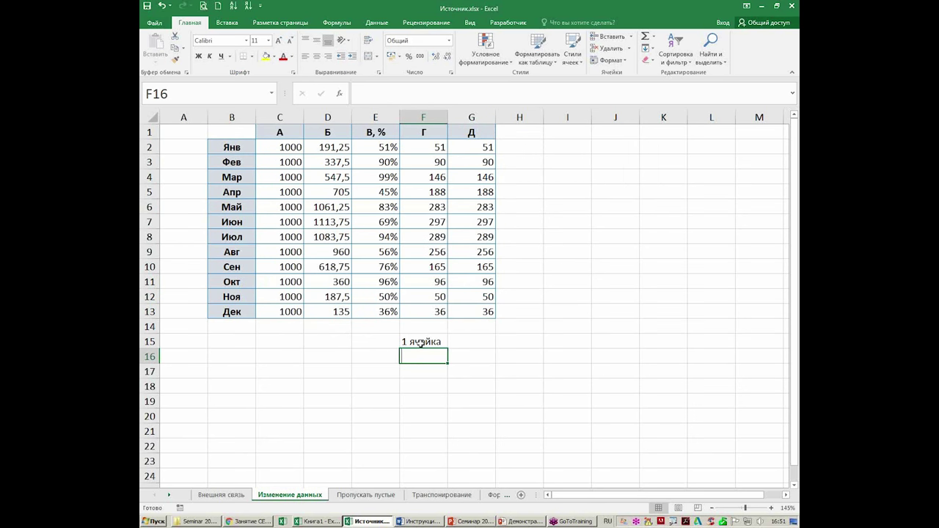
Step: Enter 'диапазон' in F16 and 'равного размера' in G16
text(диапазон)
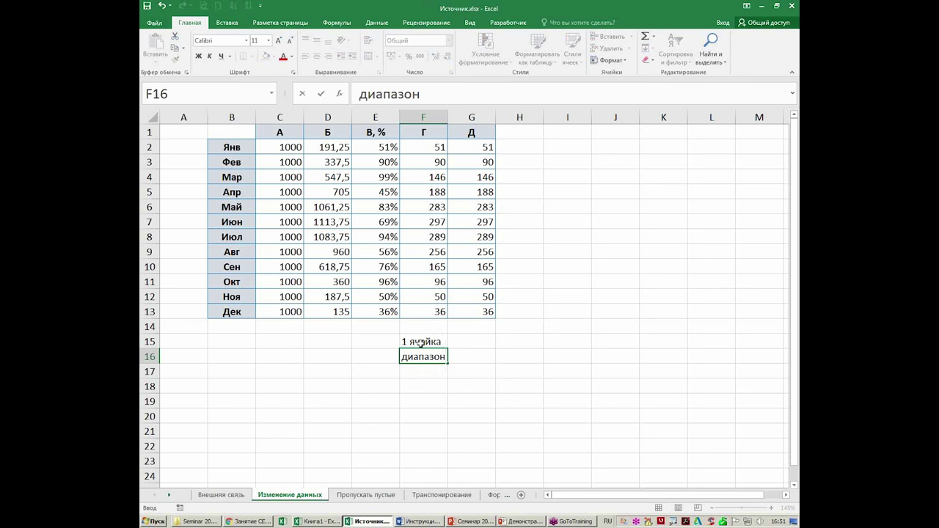
key(Tab)
text(равного размера)
key(Return)
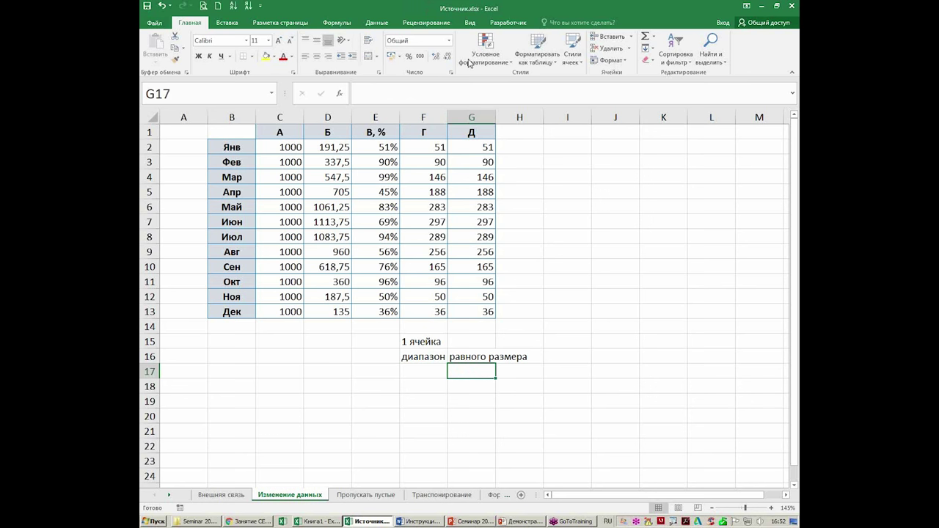
Step: Enter =D2-F2 in G2 and fill it down column Д to row 13
click(520, 149)
text(+)
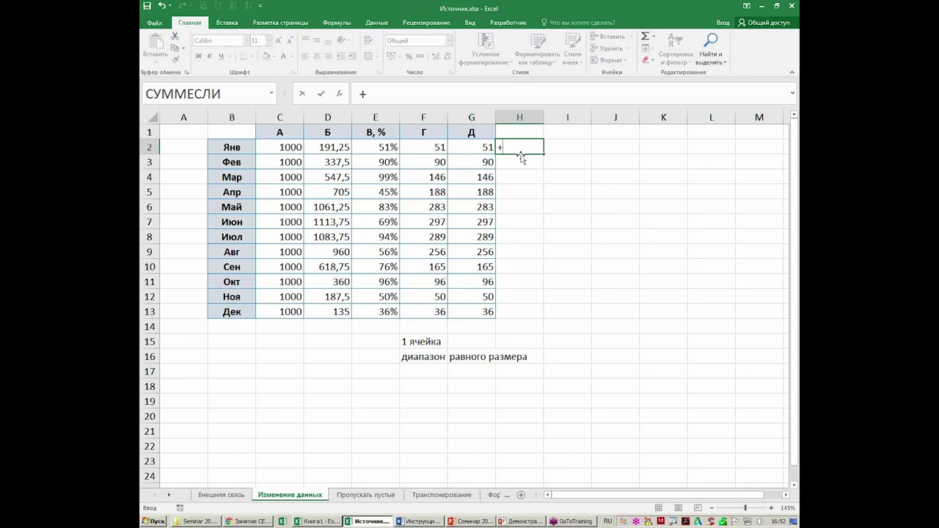
key(Escape)
key(Left)
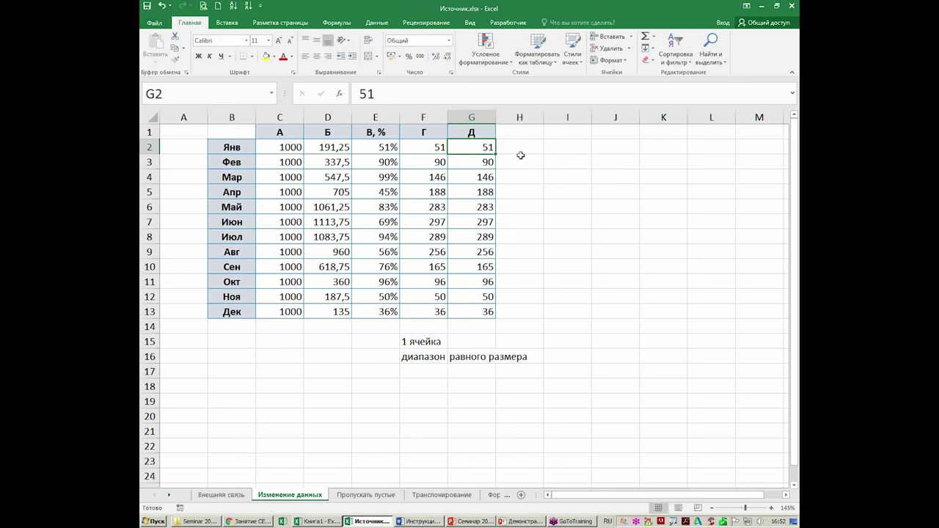
text(=)
key(Left)
key(Left)
key(Left)
text(-)
key(Left)
key(Left)
key(Right)
key(Return)
key(Up)
double_click(496, 155)
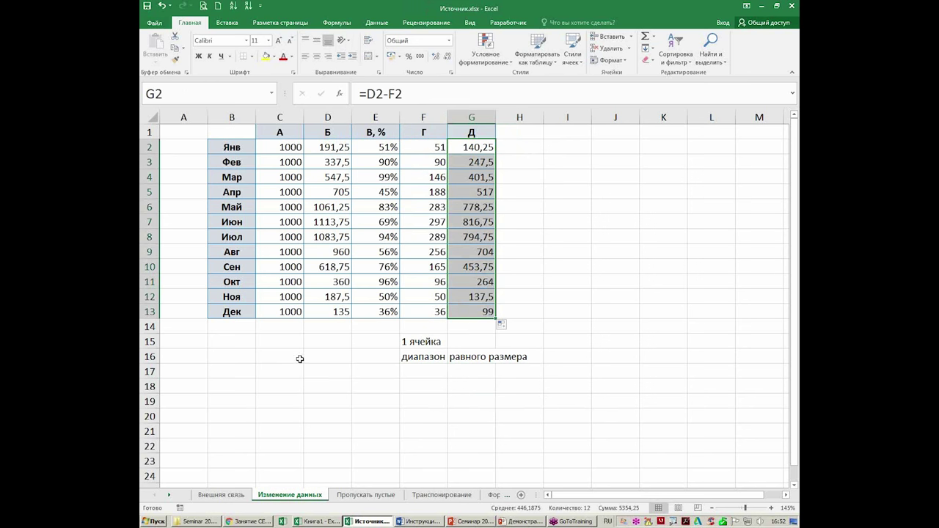
Step: Multiply column Д by the 1000 in C2 with Paste Special Values + Multiply, then go to Пропускать пустые
click(289, 149)
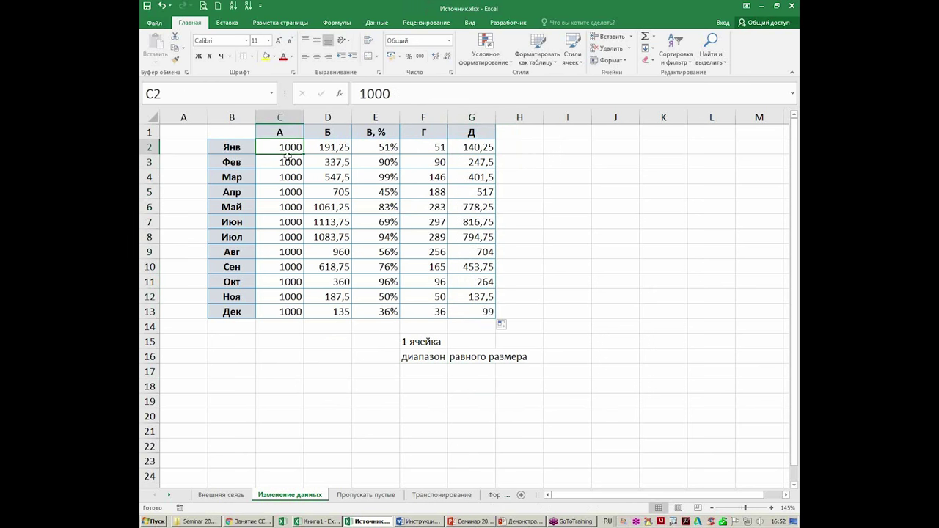
key(ctrl+c)
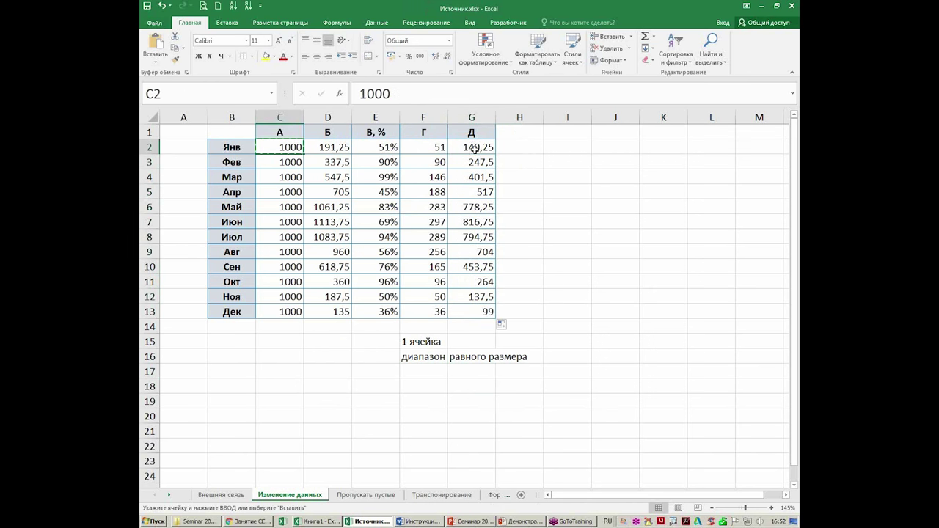
drag(478, 147, 476, 308)
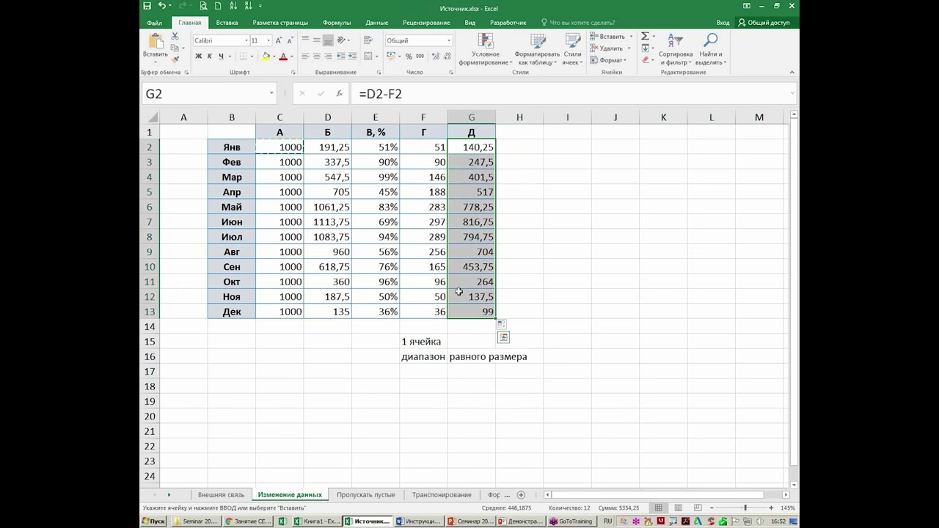
key(ctrl+alt+v)
click(467, 224)
click(566, 276)
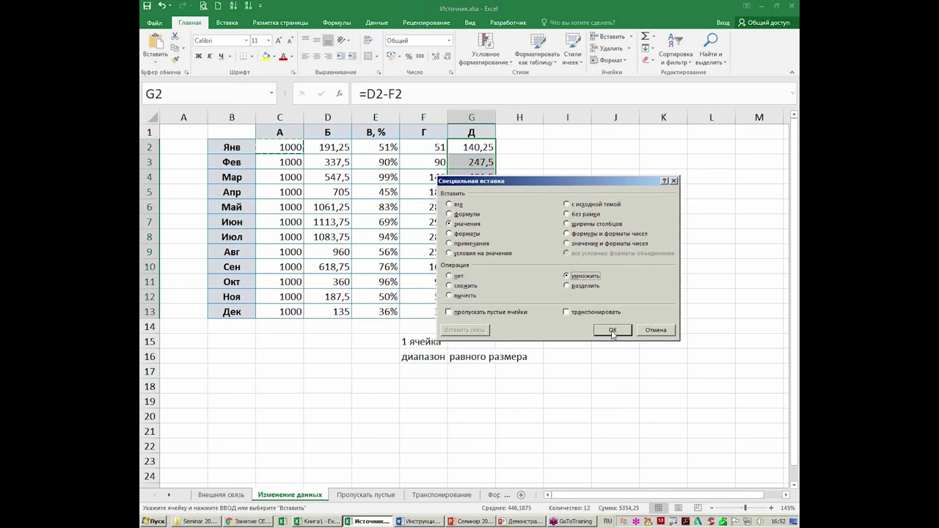
click(613, 330)
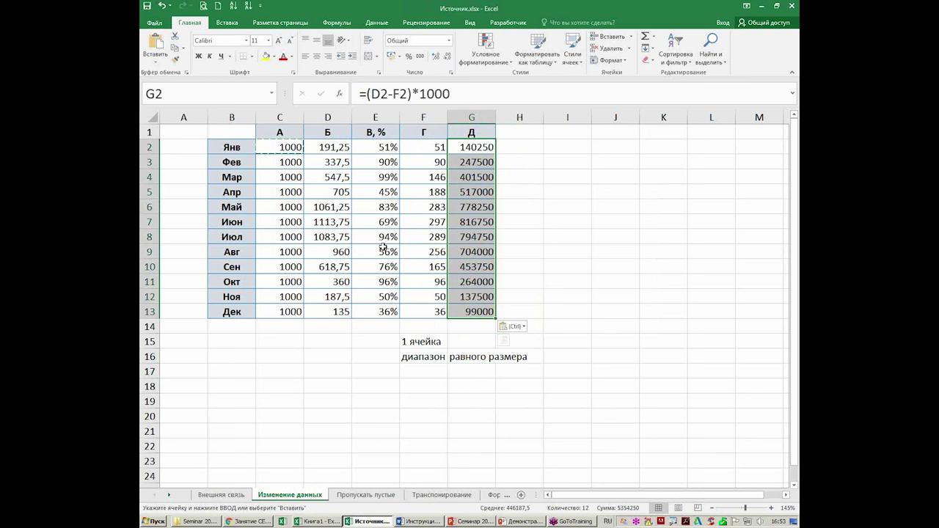
key(Up)
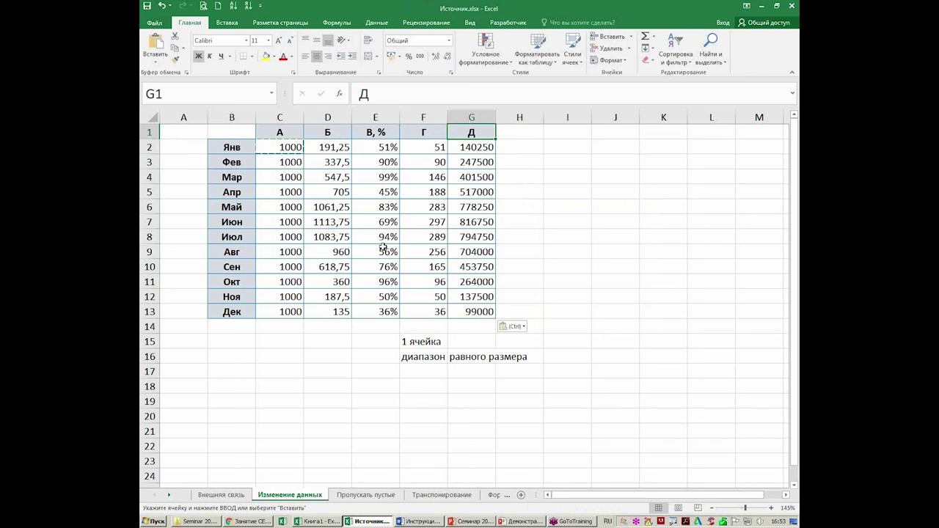
key(ctrl+Page_Down)
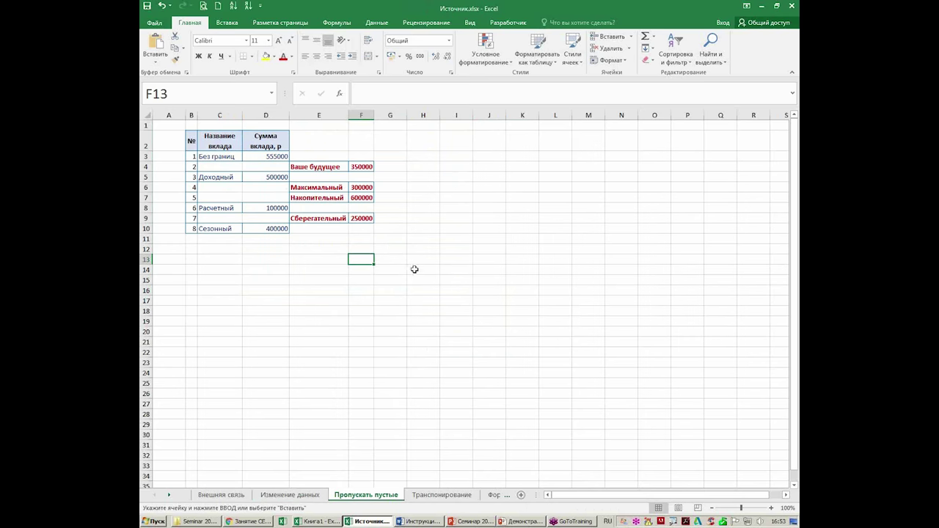
scroll(415, 268, up, 2)
scroll(349, 349, up, 2)
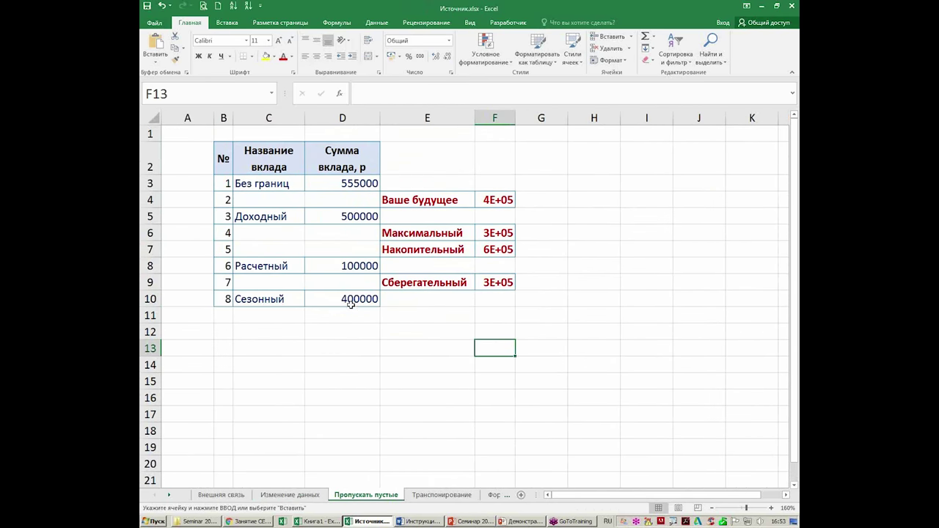
click(350, 302)
key(ctrl+c)
click(371, 355)
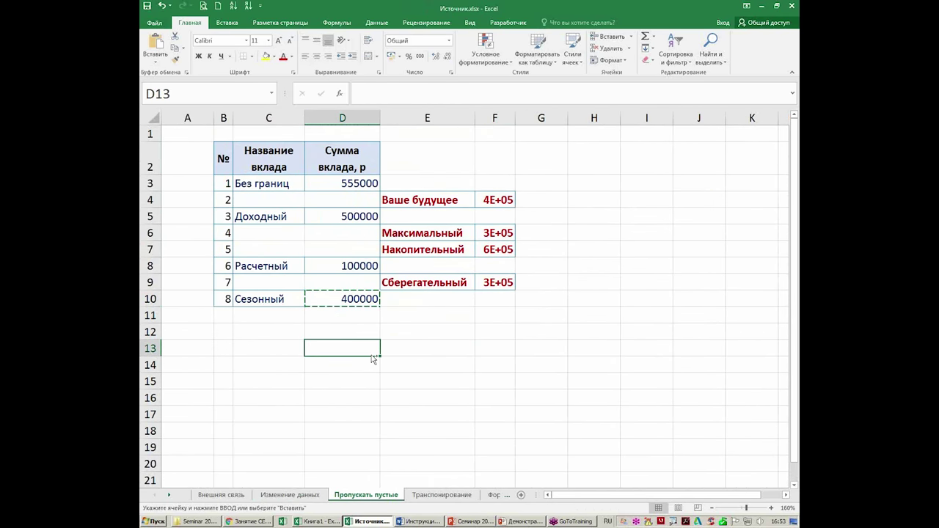
key(ctrl+alt+v)
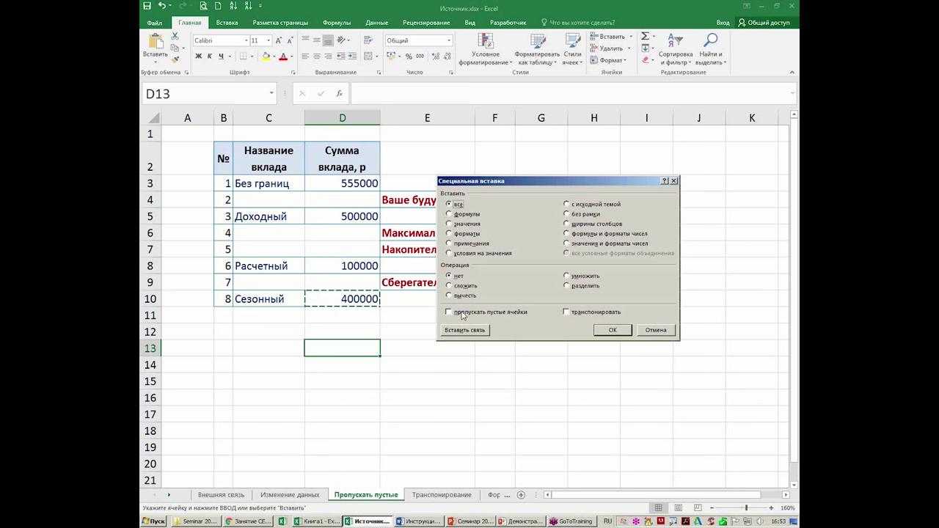
click(622, 332)
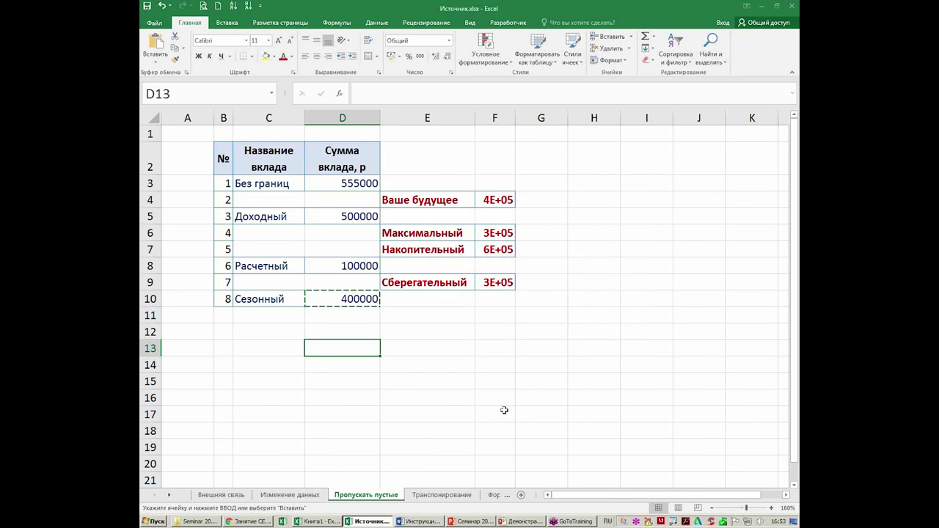
click(503, 412)
key(Escape)
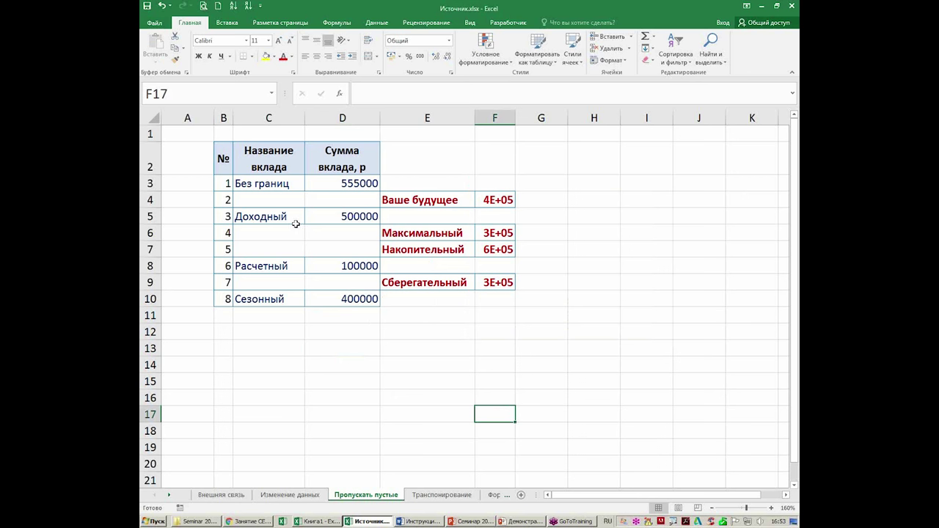
drag(271, 184, 268, 306)
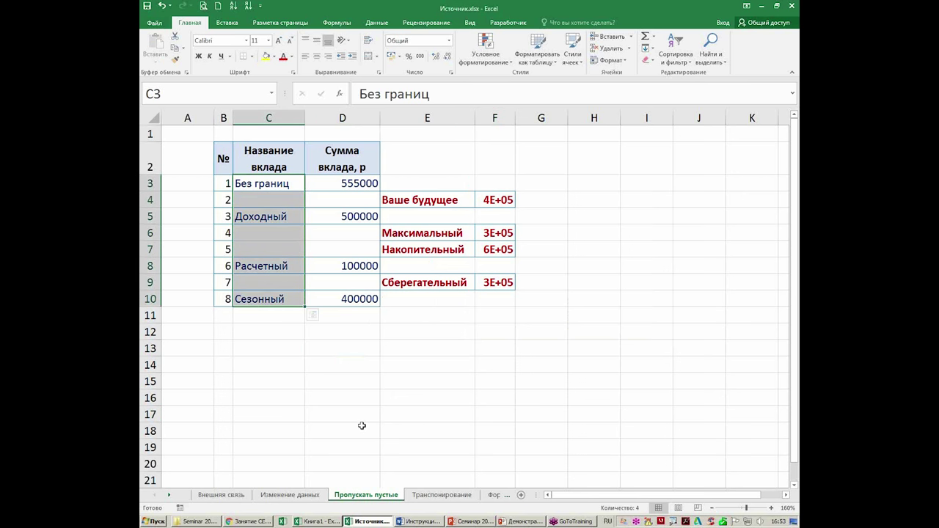
key(ctrl+c)
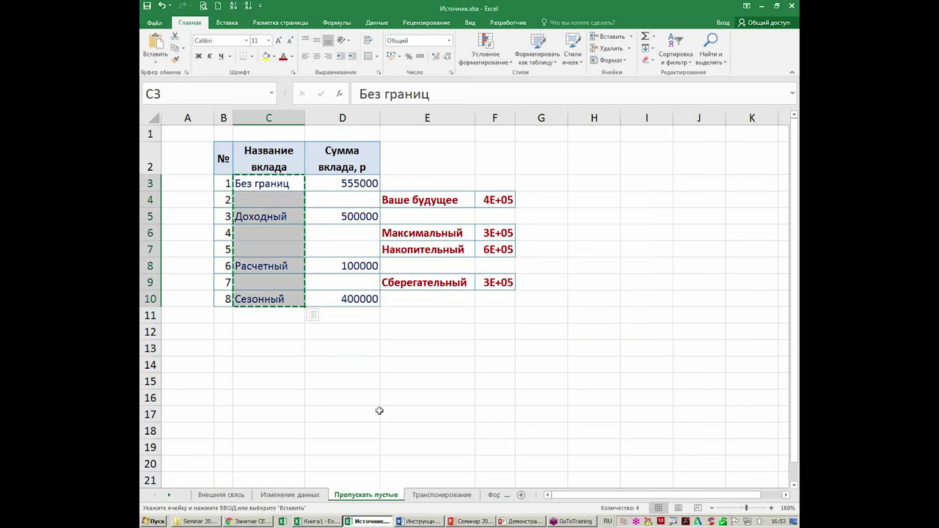
right_click(586, 181)
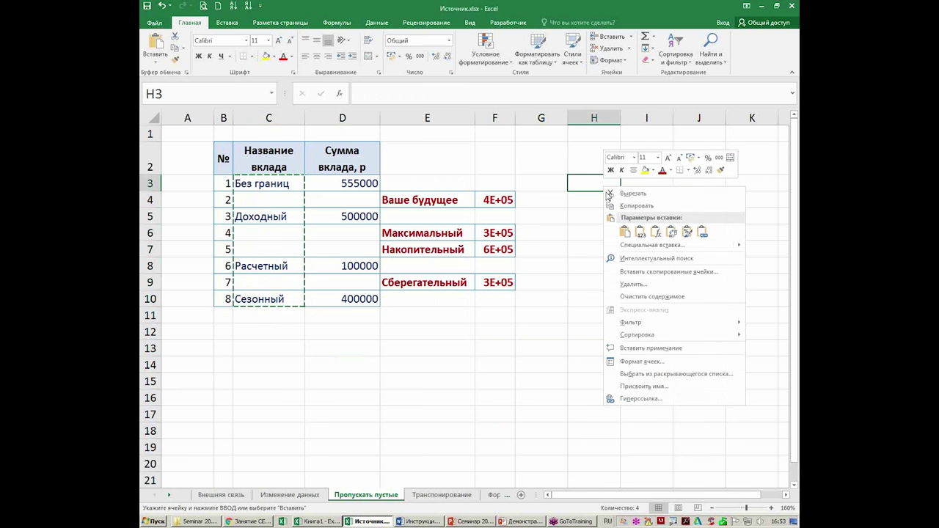
click(624, 234)
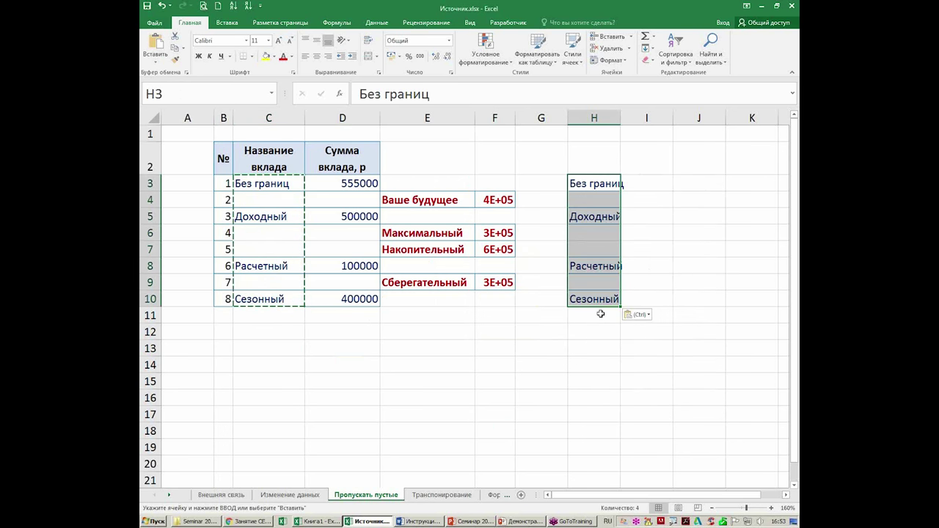
key(ctrl+z)
click(587, 186)
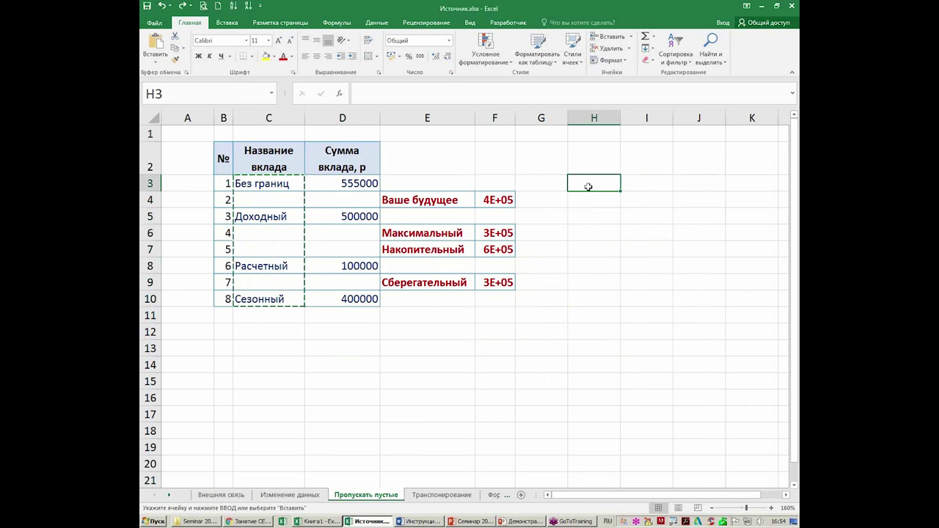
right_click(587, 186)
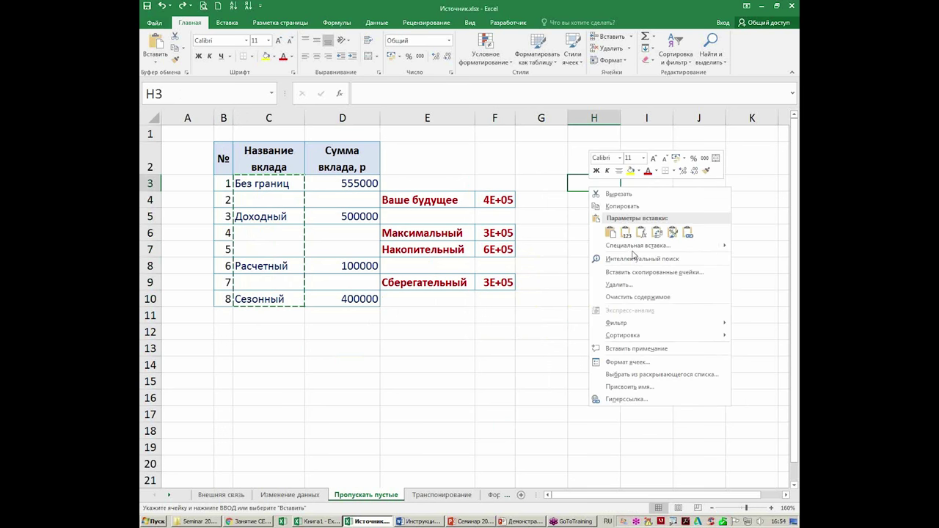
click(634, 246)
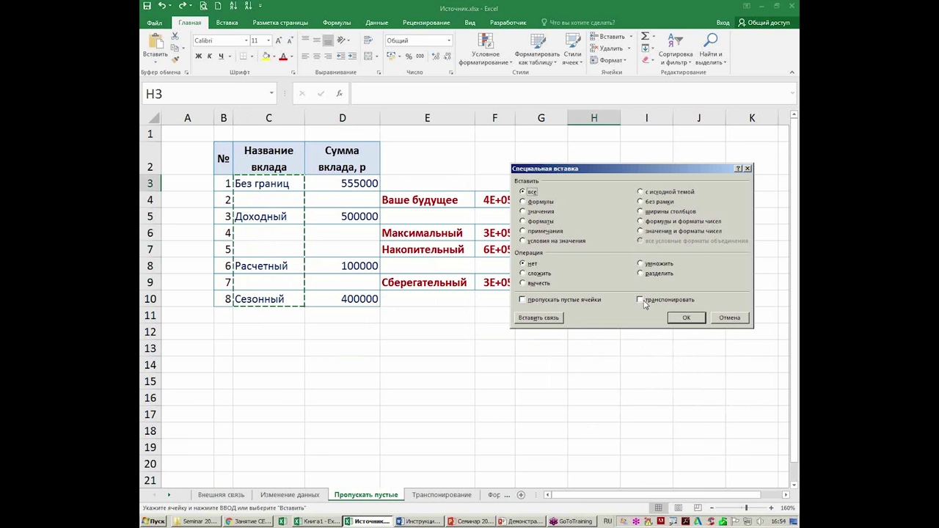
click(590, 303)
click(686, 317)
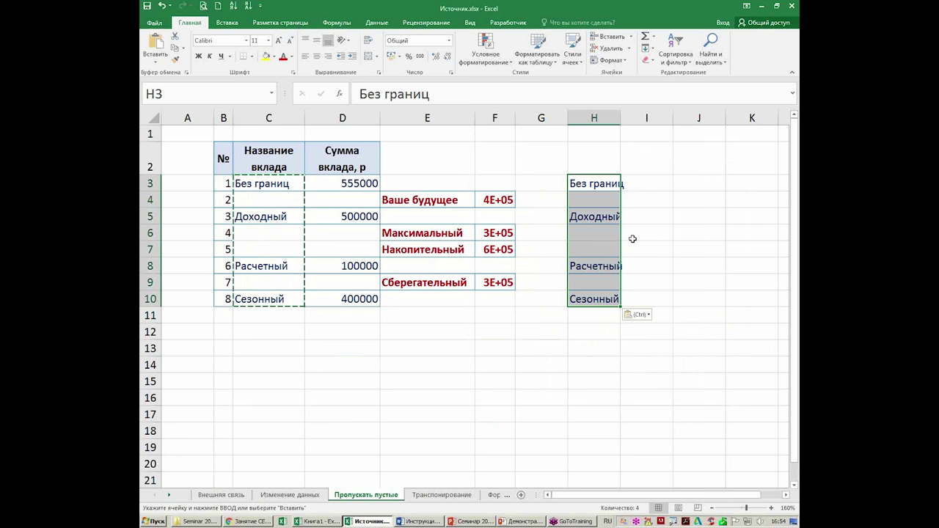
click(599, 157)
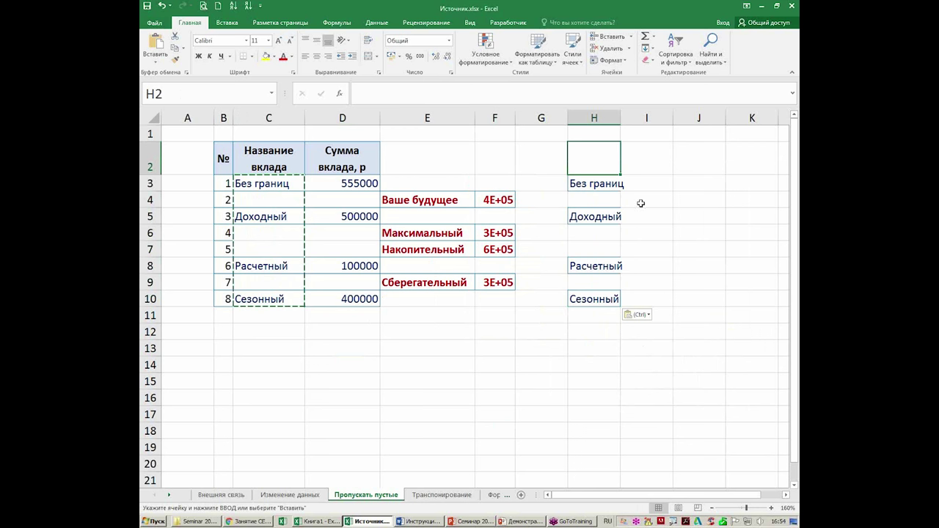
drag(620, 176, 620, 306)
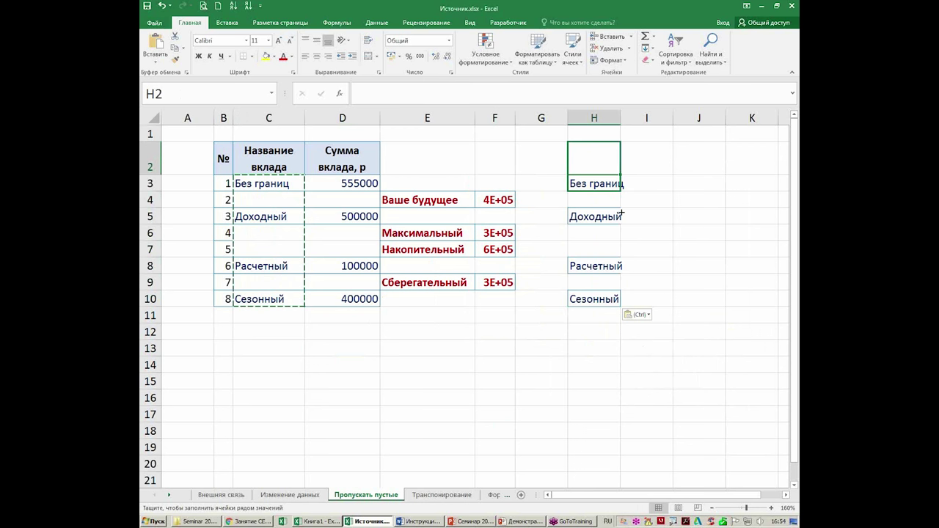
click(562, 346)
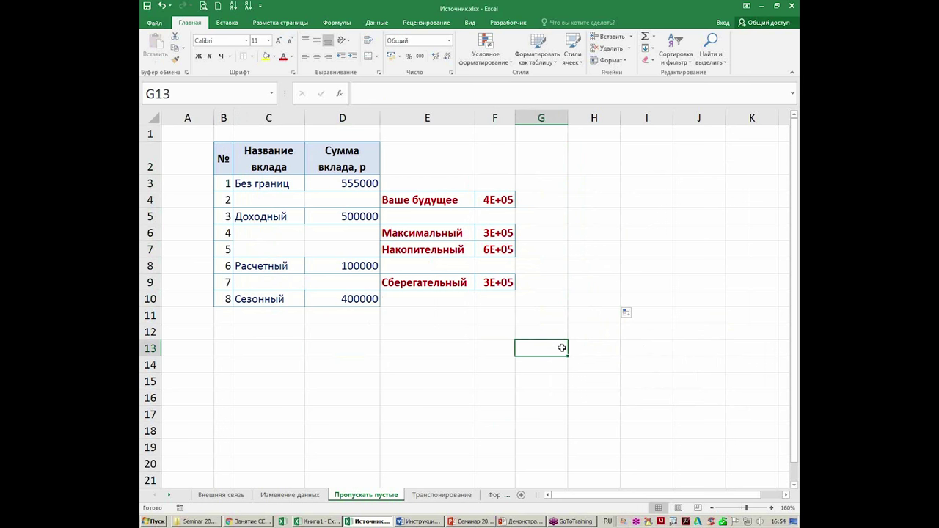
Step: Widen column F to show the full red amounts, then select the red deposit list E3:F10
drag(516, 123, 533, 123)
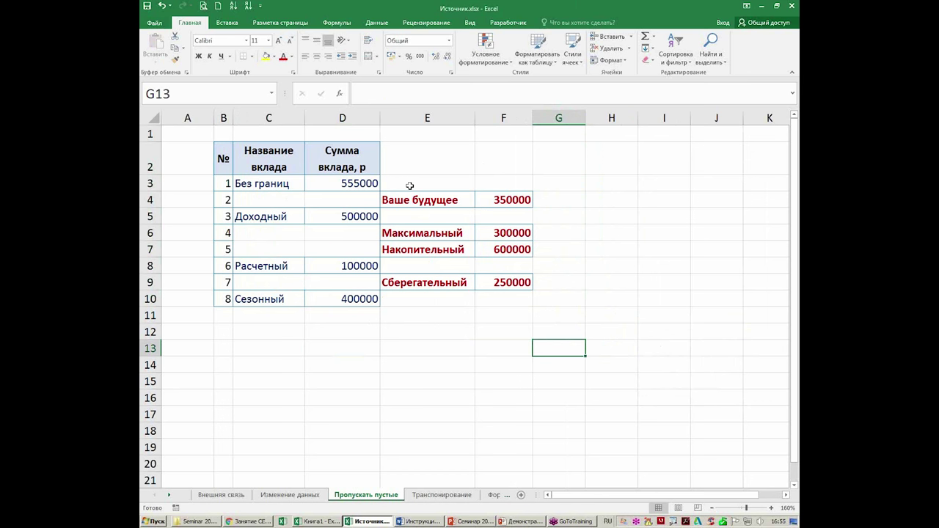
drag(410, 185, 484, 296)
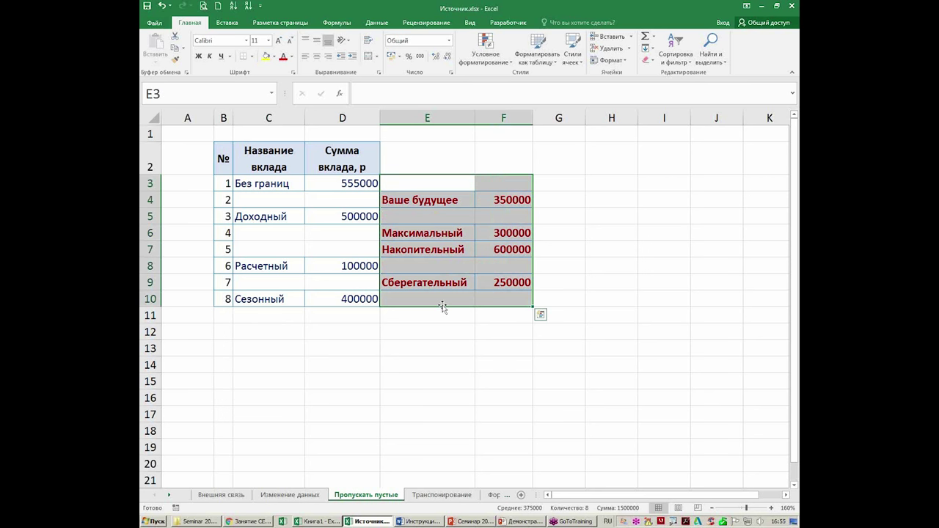
key(ctrl+c)
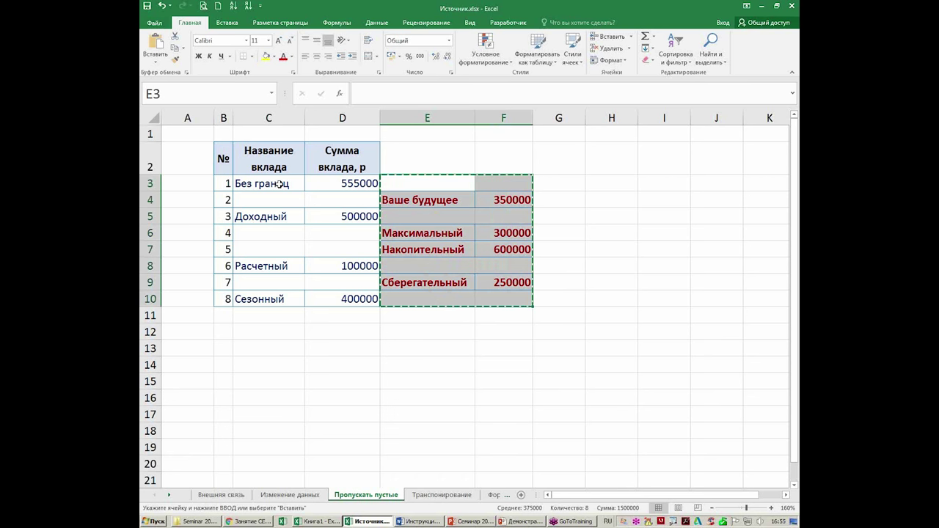
click(281, 184)
right_click(282, 184)
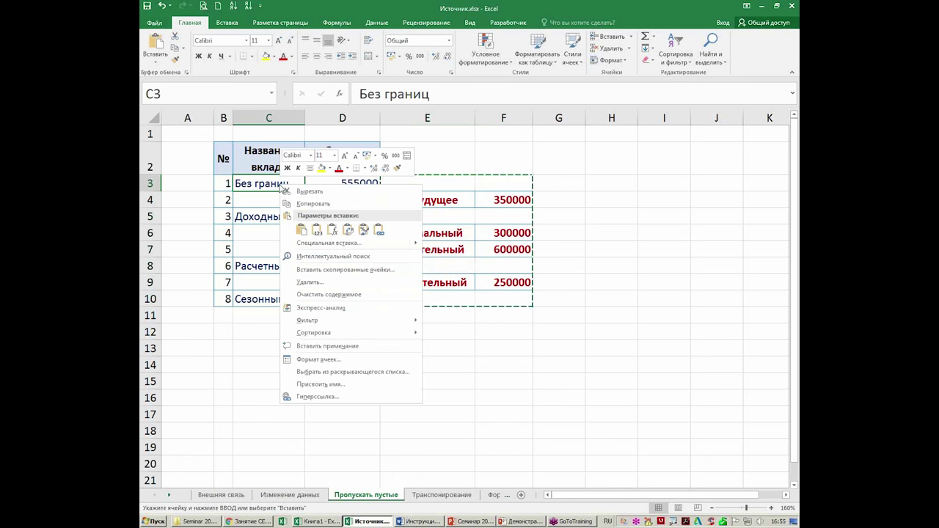
click(317, 242)
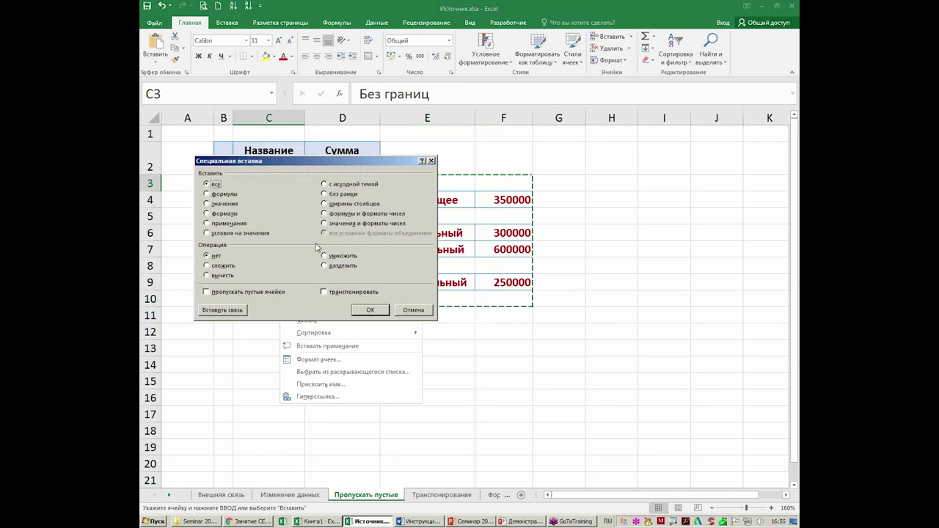
drag(383, 166, 540, 158)
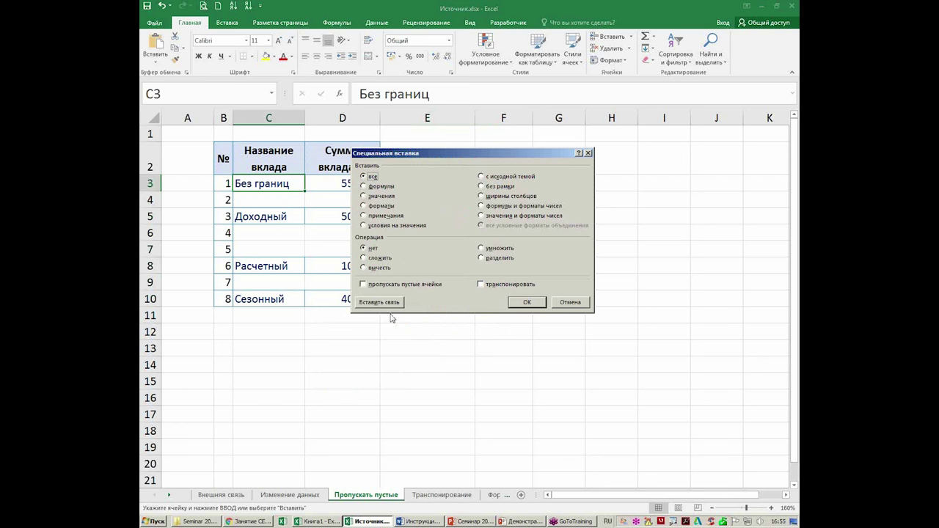
click(363, 285)
mouse_move(449, 157)
mouse_down()
mouse_move(515, 141)
mouse_move(555, 159)
mouse_up()
click(635, 304)
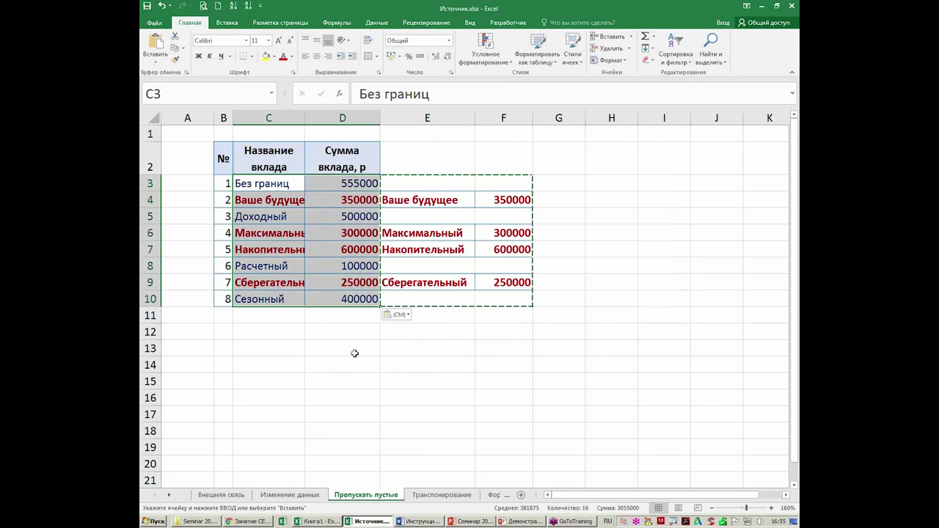
Step: Undo the merge, try cutting the red list into C3 via special paste, then redo the merge
key(ctrl+z)
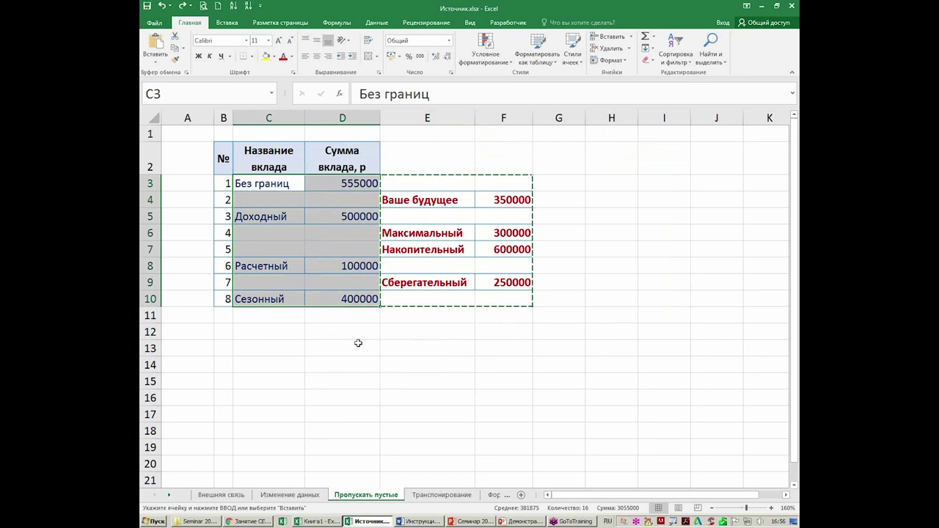
click(430, 213)
drag(412, 180, 503, 300)
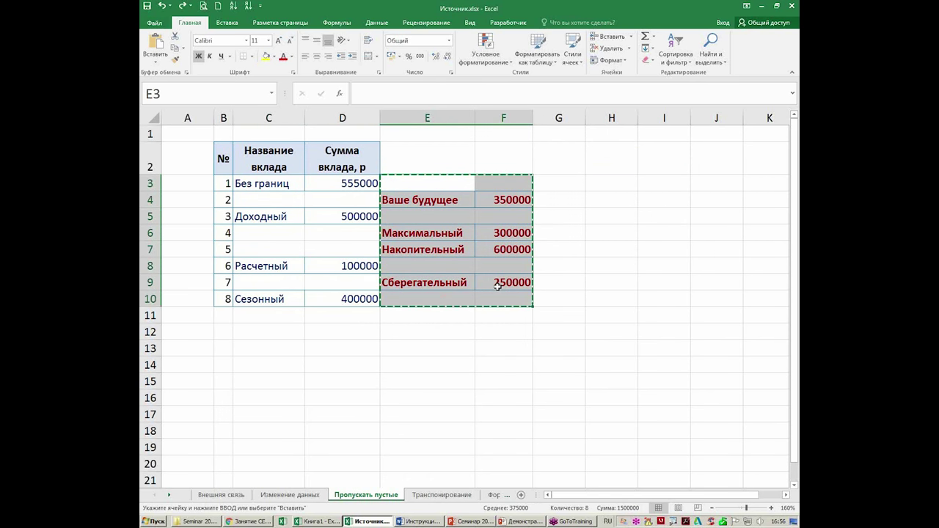
right_click(463, 205)
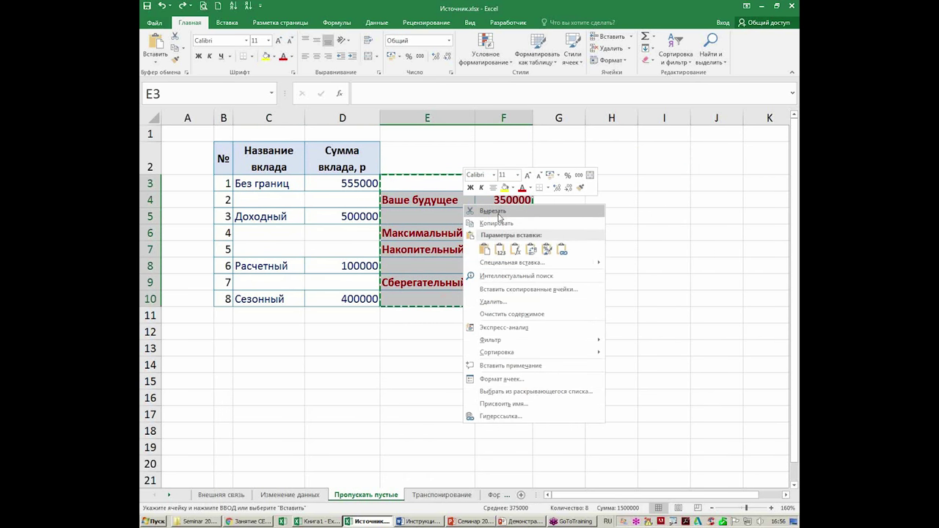
click(499, 214)
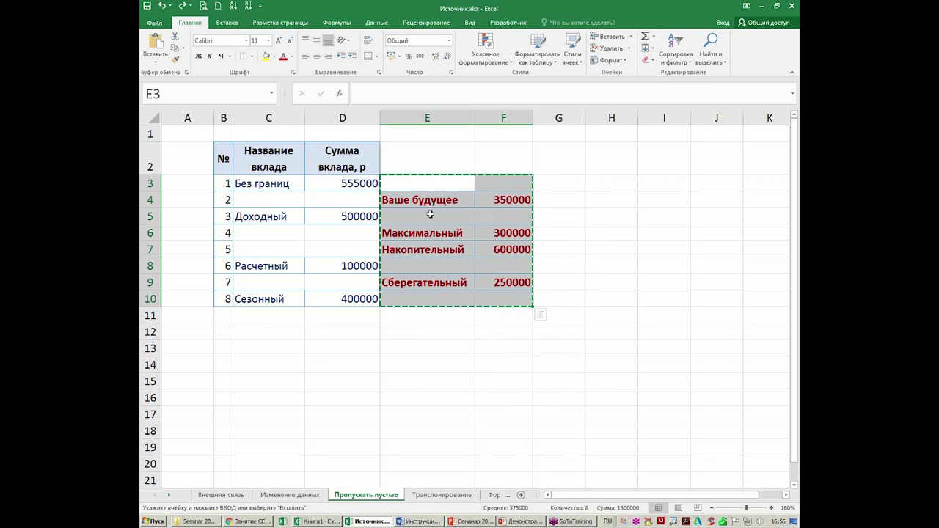
click(267, 186)
right_click(270, 188)
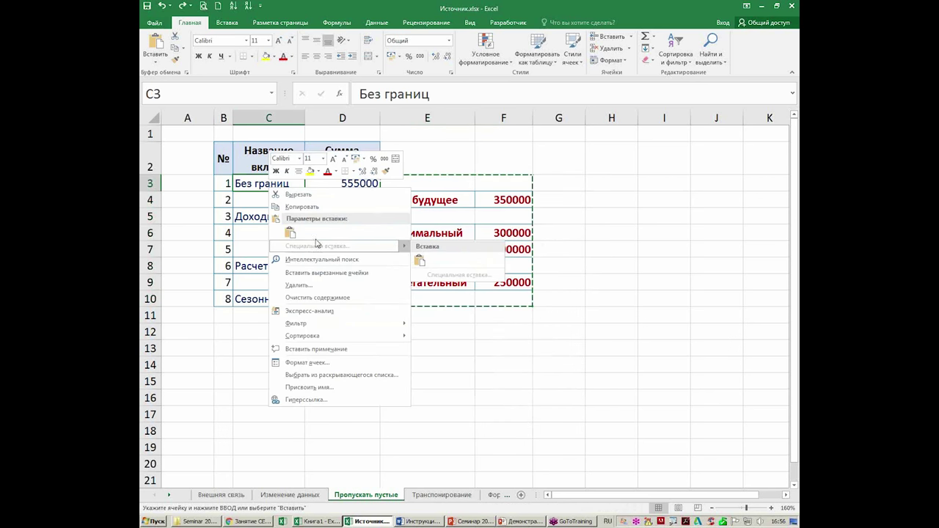
mouse_move(317, 246)
click(291, 233)
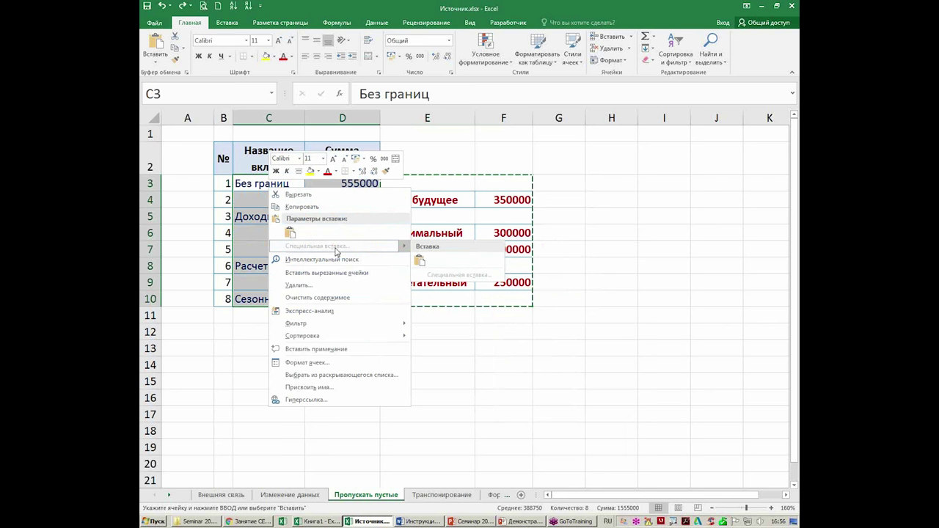
click(437, 219)
click(454, 224)
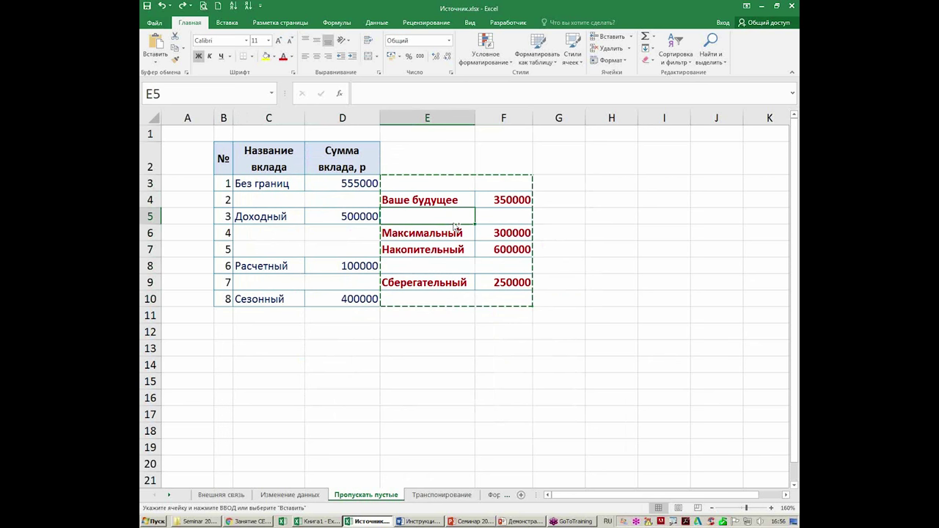
key(ctrl+y)
Step: Clear the red deposit entries from E3:F10, leaving only the merged table
mouse_move(428, 184)
mouse_down()
mouse_move(485, 205)
mouse_move(486, 297)
mouse_up()
right_click(486, 297)
key(Escape)
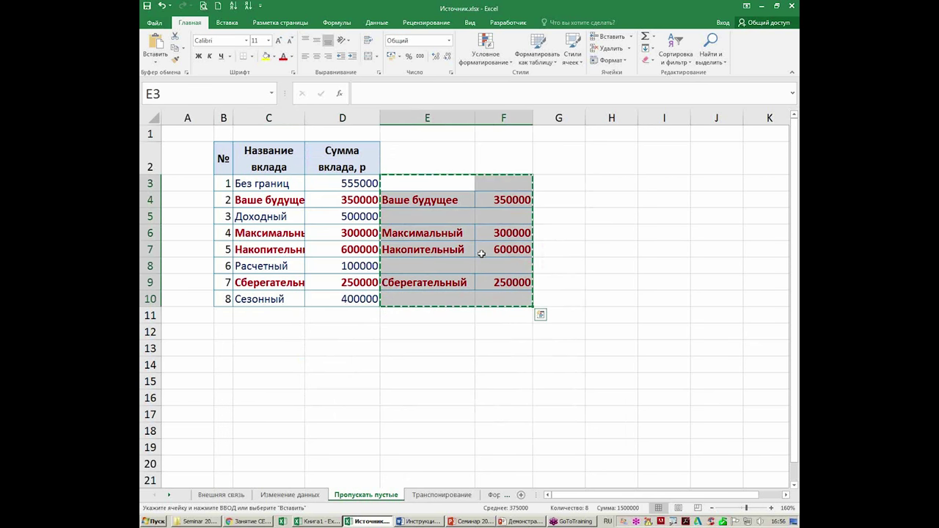
key(Delete)
mouse_move(432, 158)
mouse_down()
mouse_move(496, 163)
mouse_move(528, 299)
mouse_up()
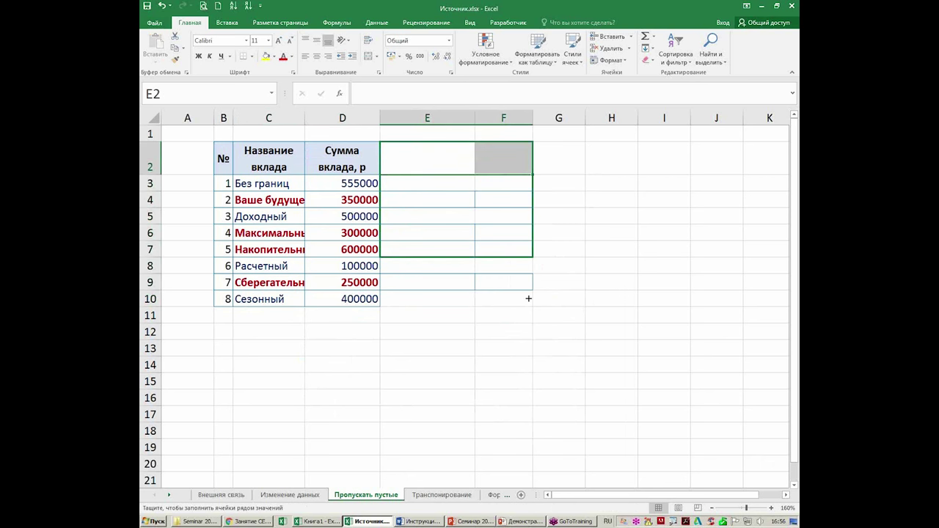
click(429, 333)
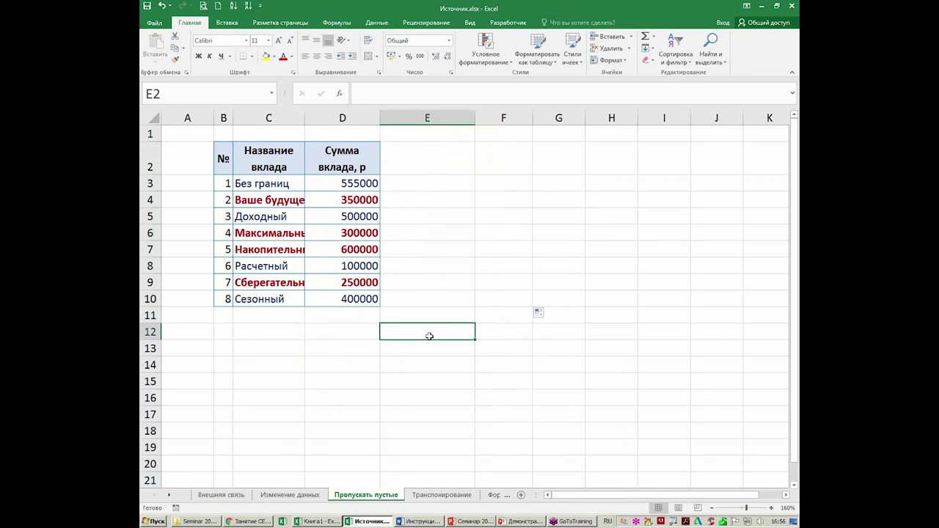
Step: Autofit columns C and D to the deposit names and amounts, then go to the Транспонирование sheet
double_click(304, 119)
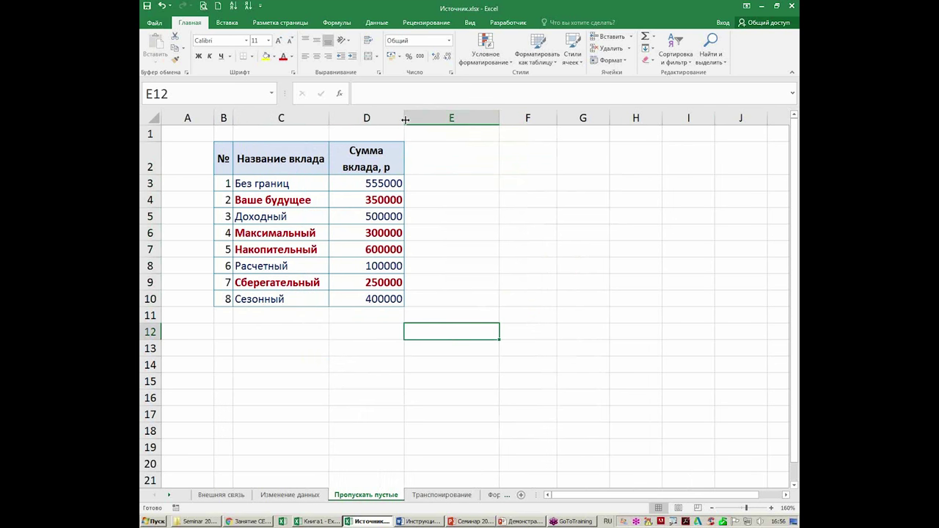
double_click(405, 119)
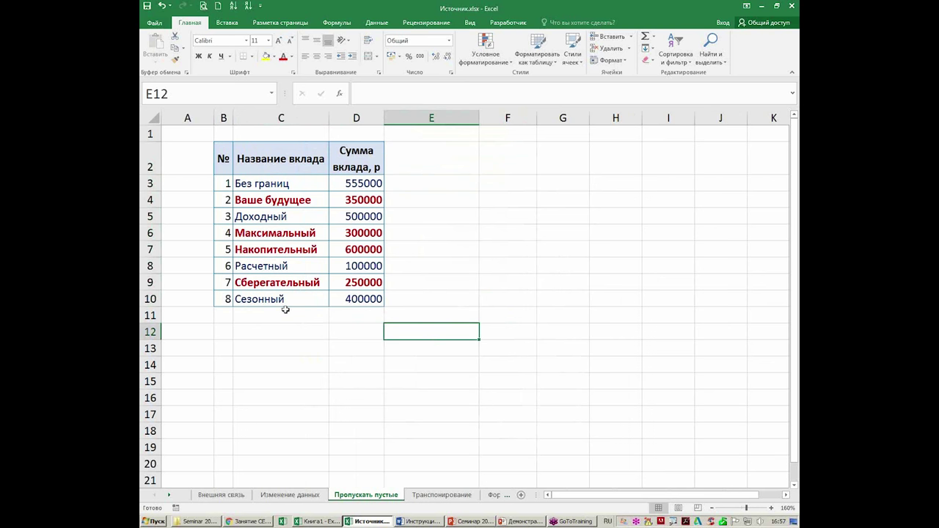
key(ctrl+Page_Down)
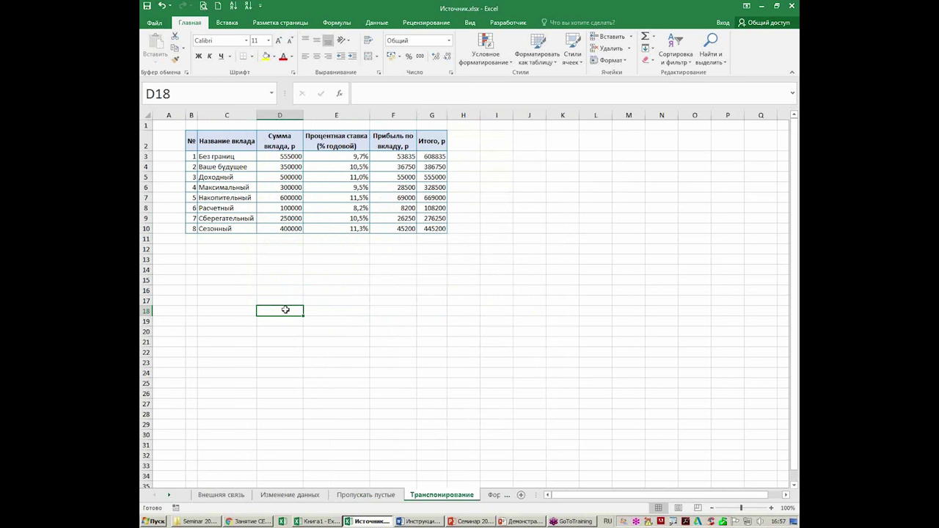
Step: Review the 11,5% rate, profit value and total formula in the deposit table
click(358, 197)
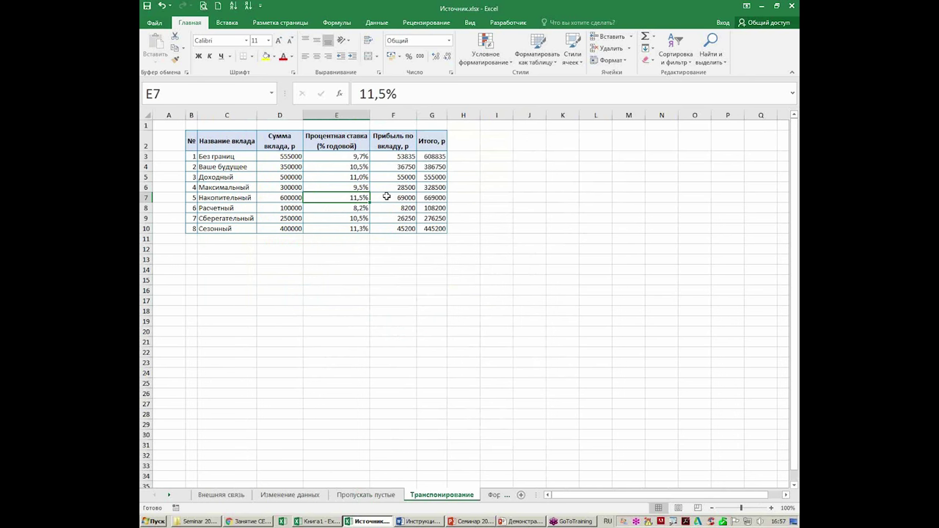
scroll(439, 346, up, 2)
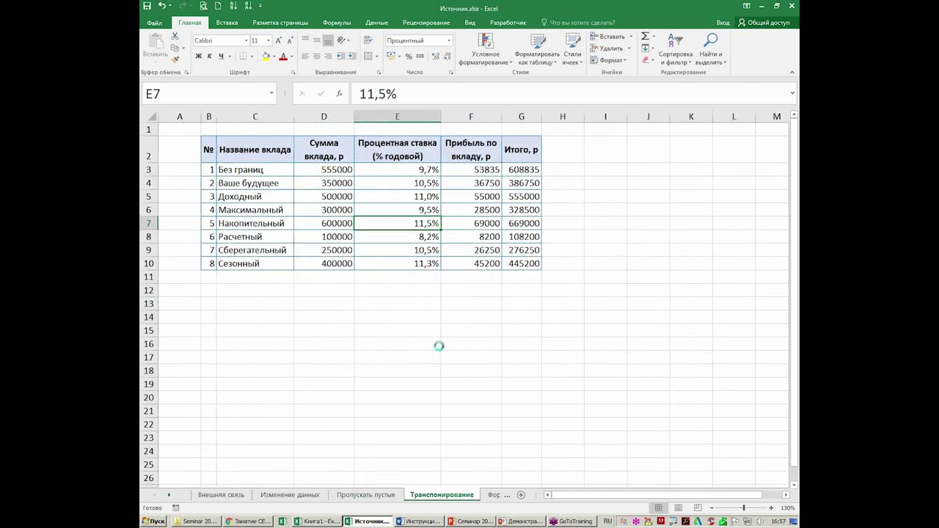
scroll(439, 346, up, 2)
click(559, 230)
click(611, 233)
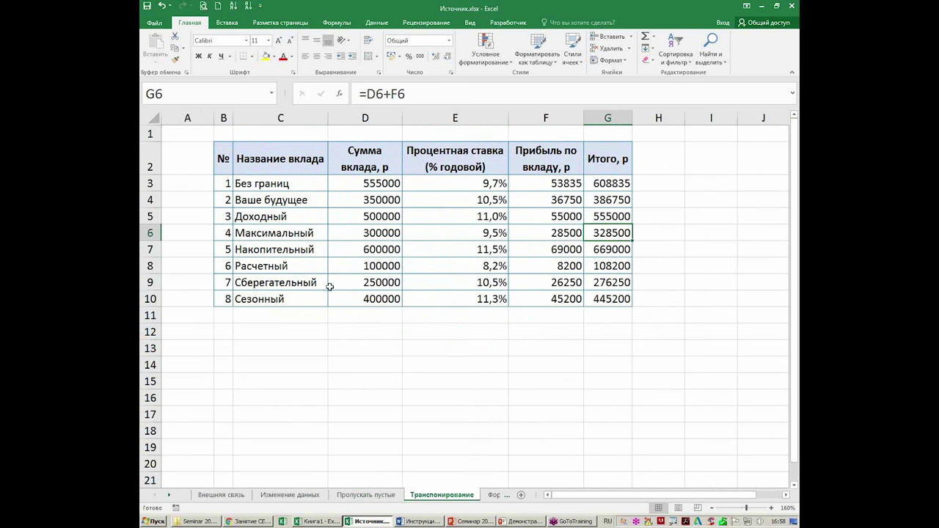
click(786, 495)
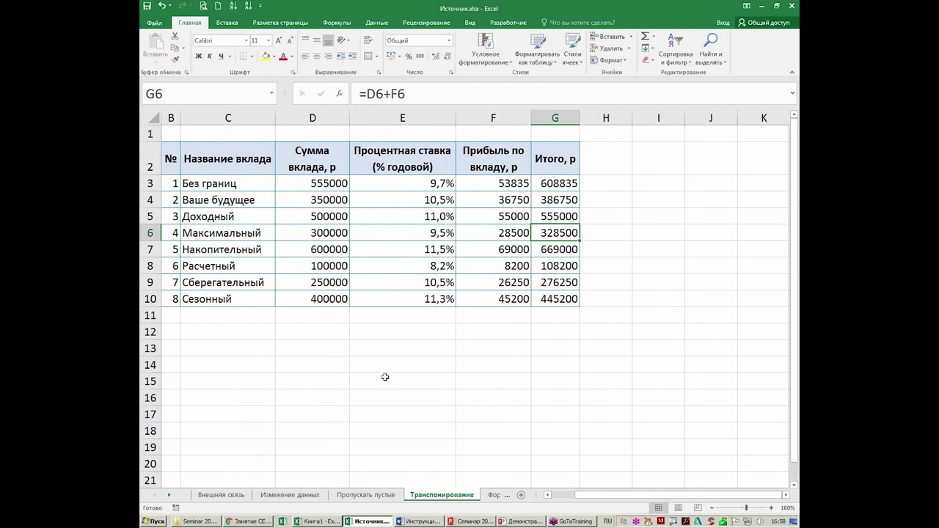
Step: Copy the deposit table and paste it transposed at I2 via Paste Special
click(207, 198)
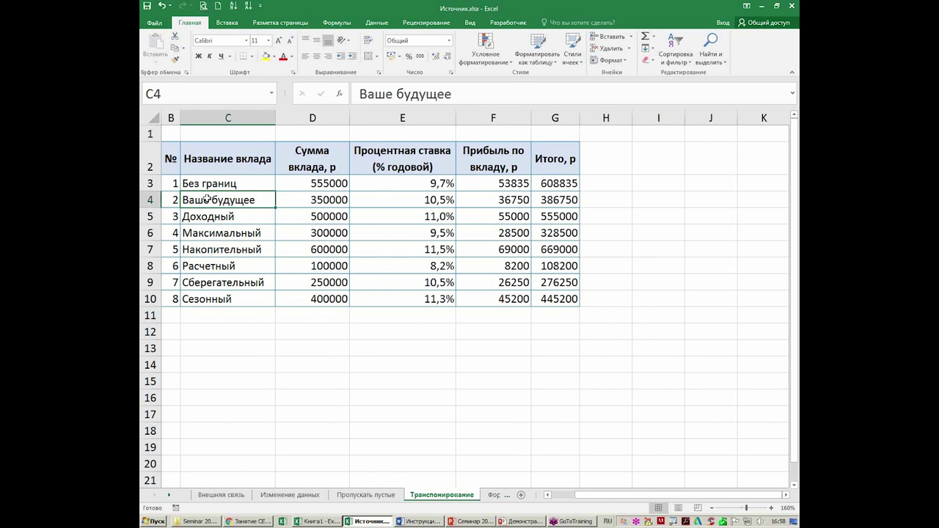
key(ctrl+a)
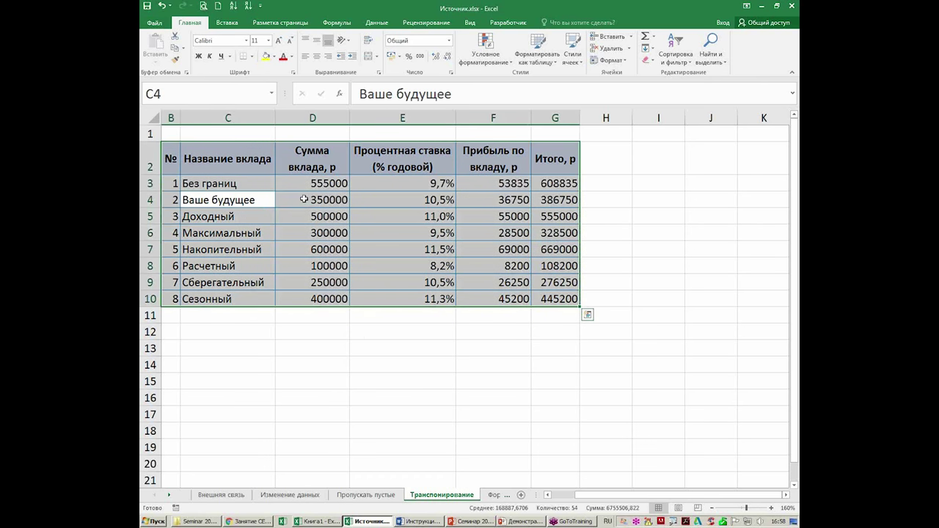
click(304, 199)
key(ctrl+a)
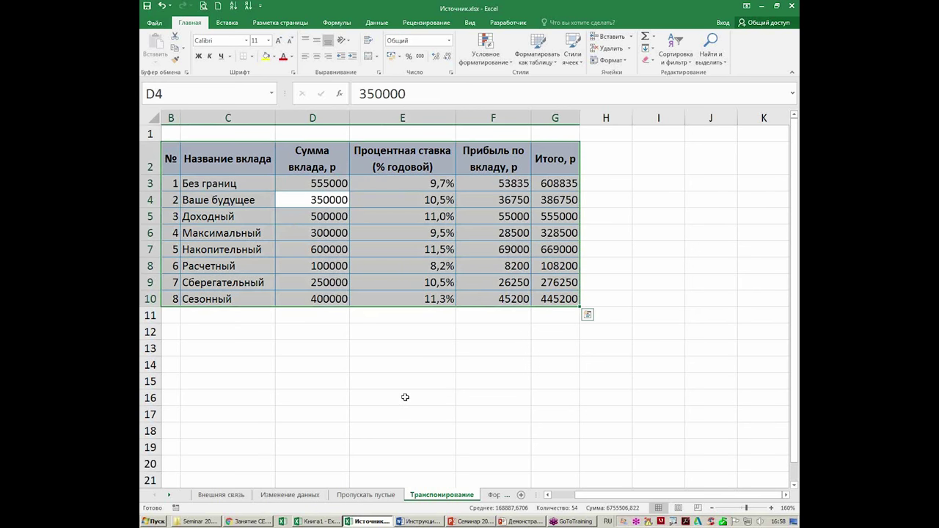
key(ctrl+c)
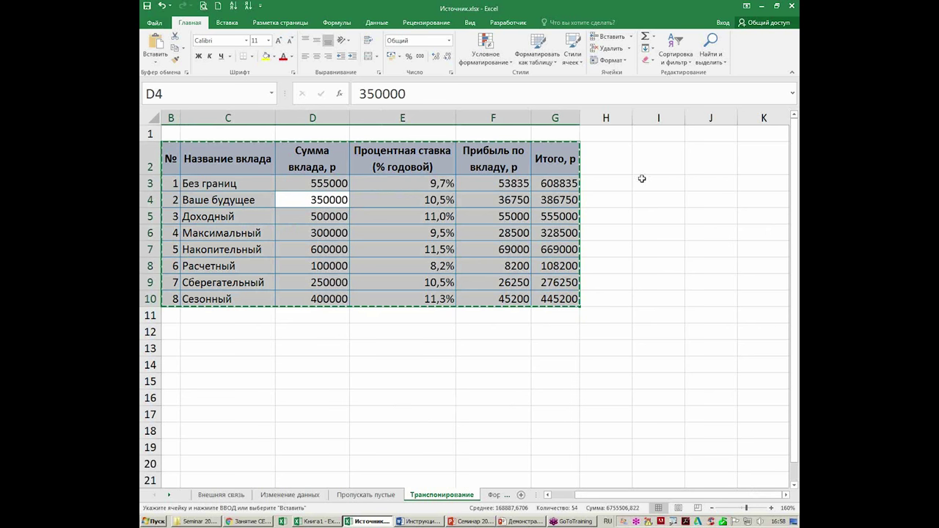
right_click(654, 158)
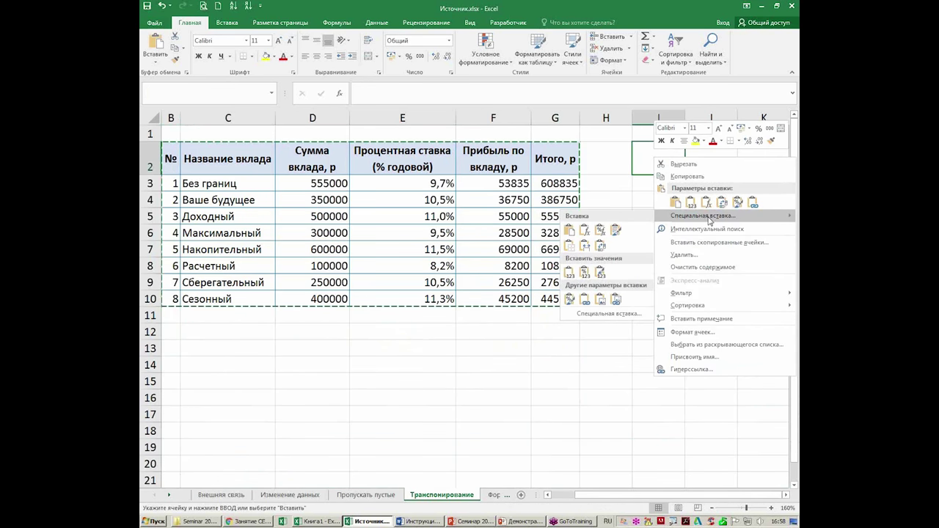
click(708, 219)
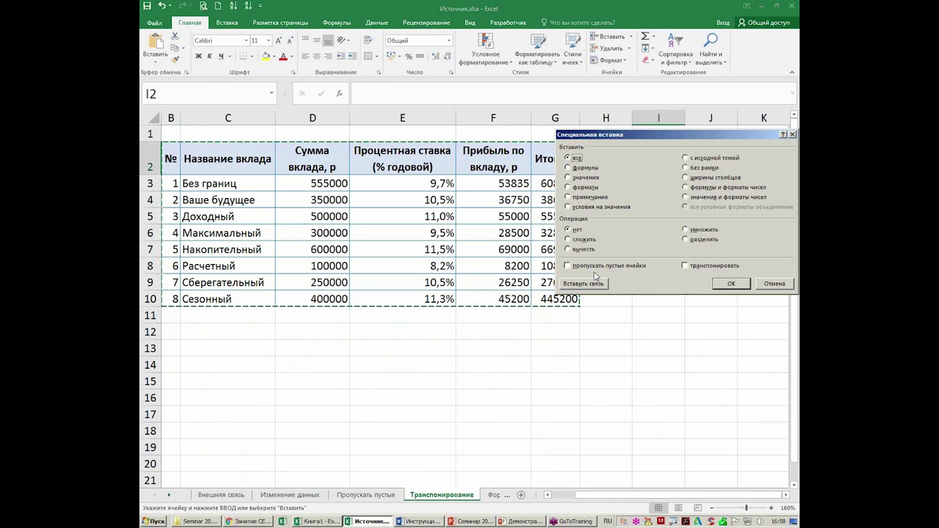
click(688, 266)
click(730, 284)
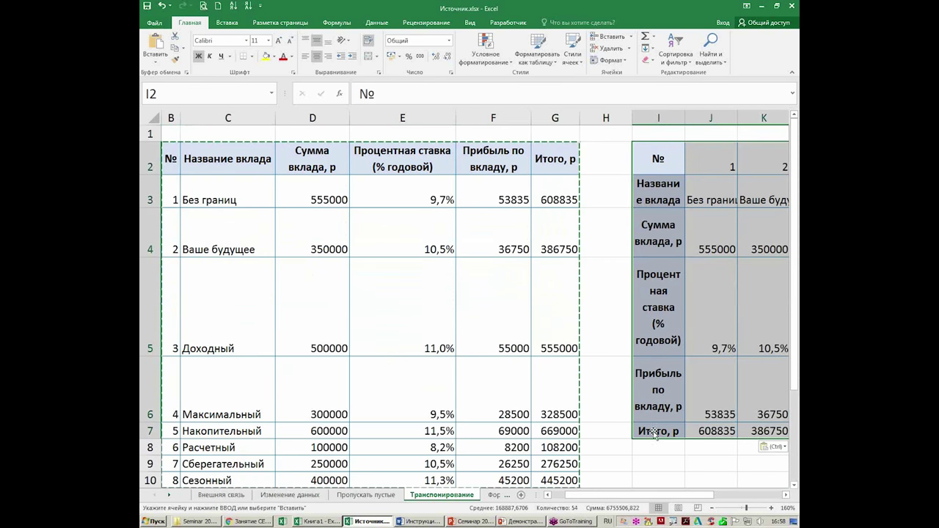
Step: Autofit columns I–P and give all sheet rows the same height
drag(711, 495, 778, 494)
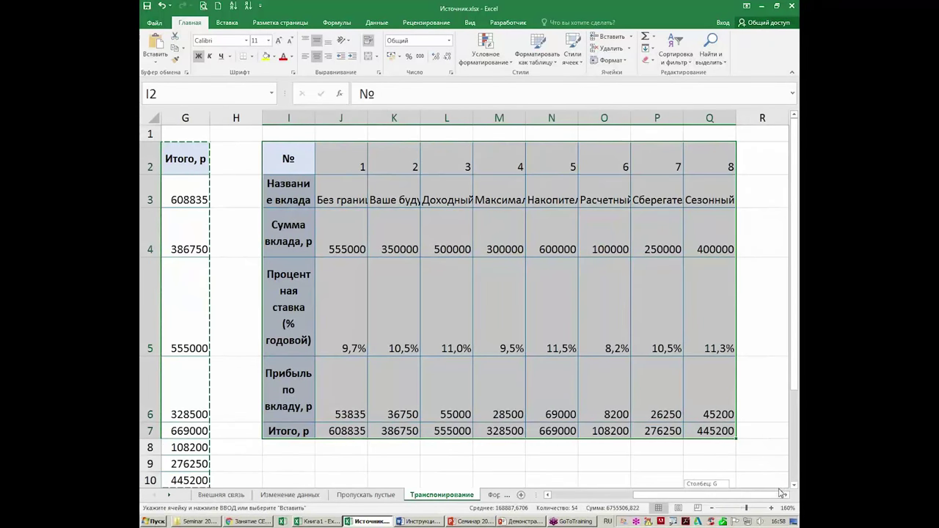
drag(315, 119, 728, 116)
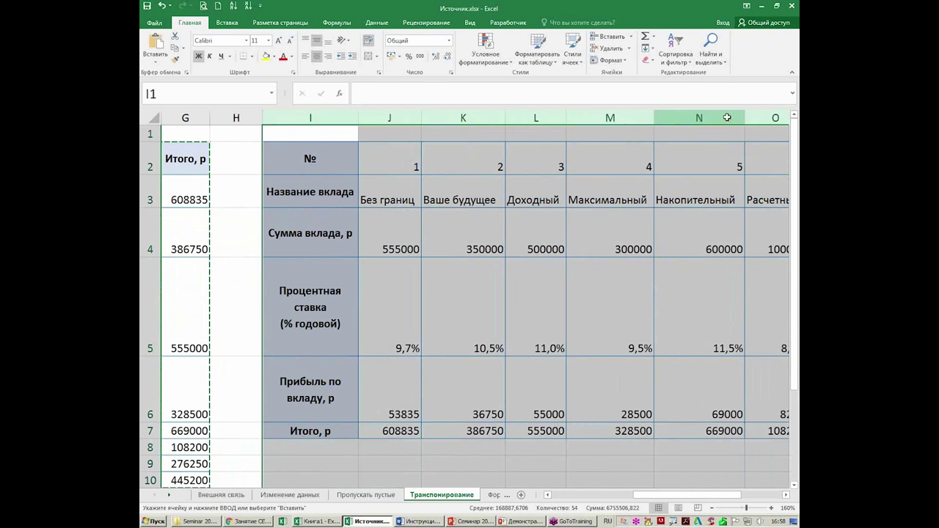
double_click(731, 117)
double_click(152, 356)
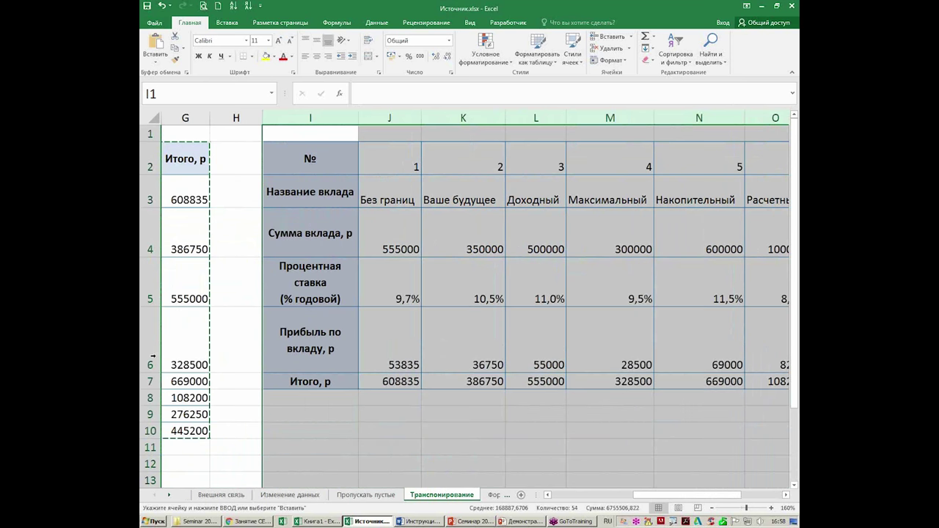
click(152, 117)
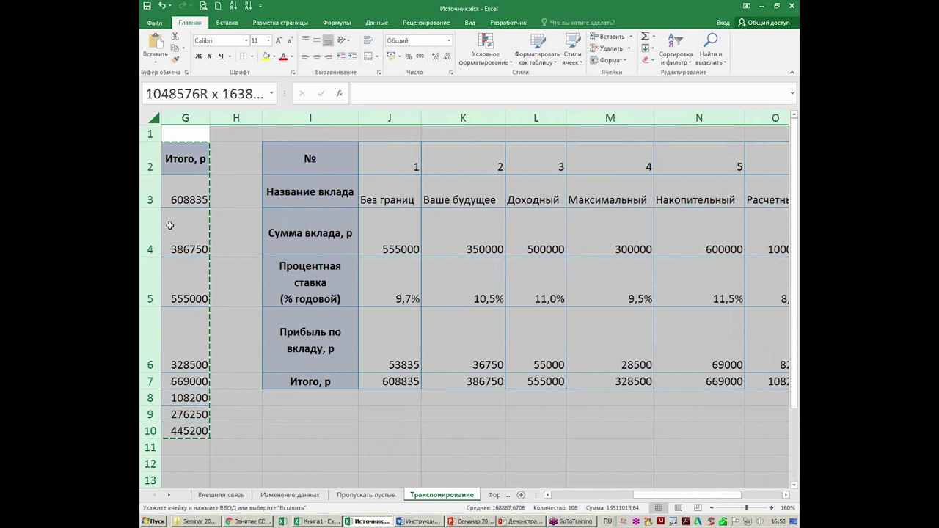
drag(151, 256, 152, 257)
Step: Check the transposed amount, rate, profit =J4*J5 and total =J4+J6 cells
click(361, 332)
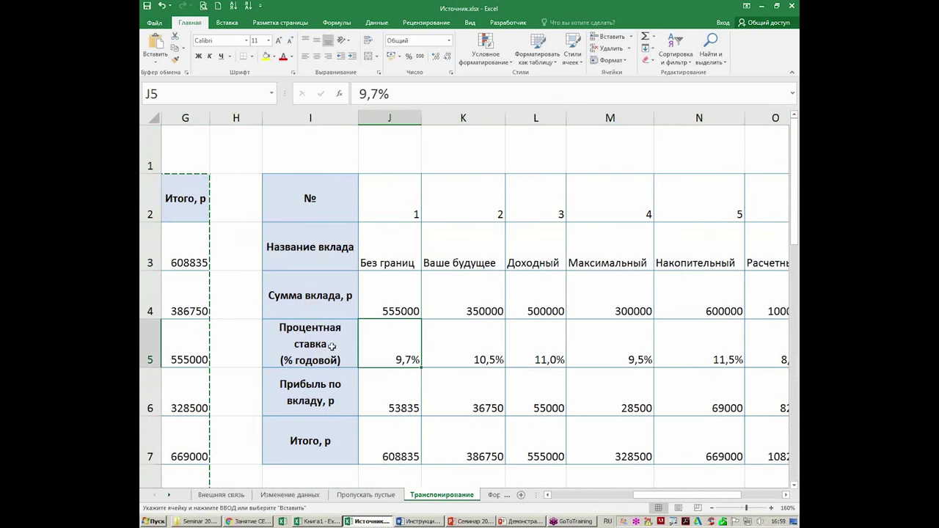
click(433, 404)
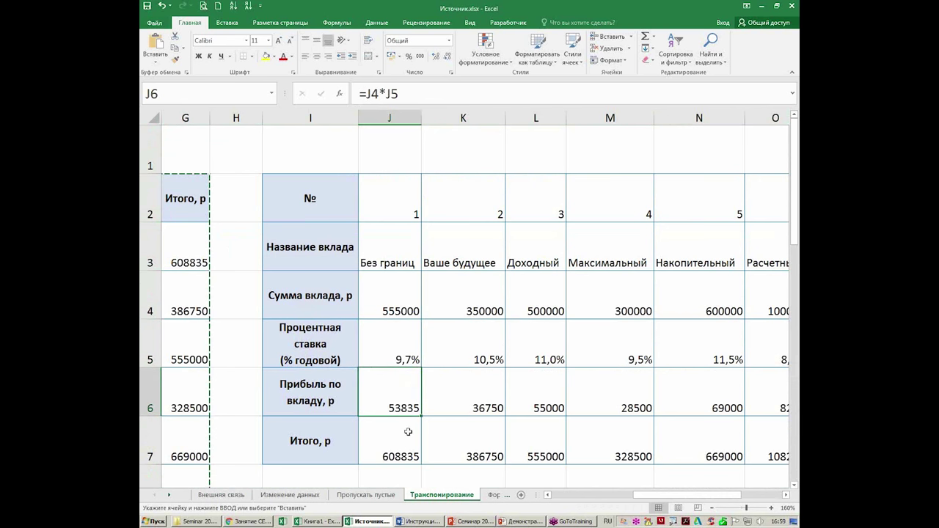
click(395, 343)
click(397, 316)
click(406, 339)
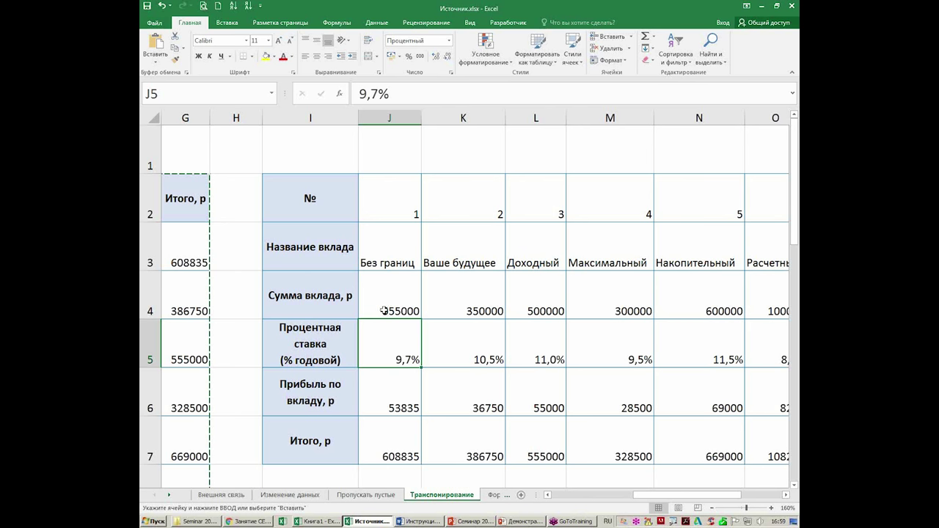
click(390, 395)
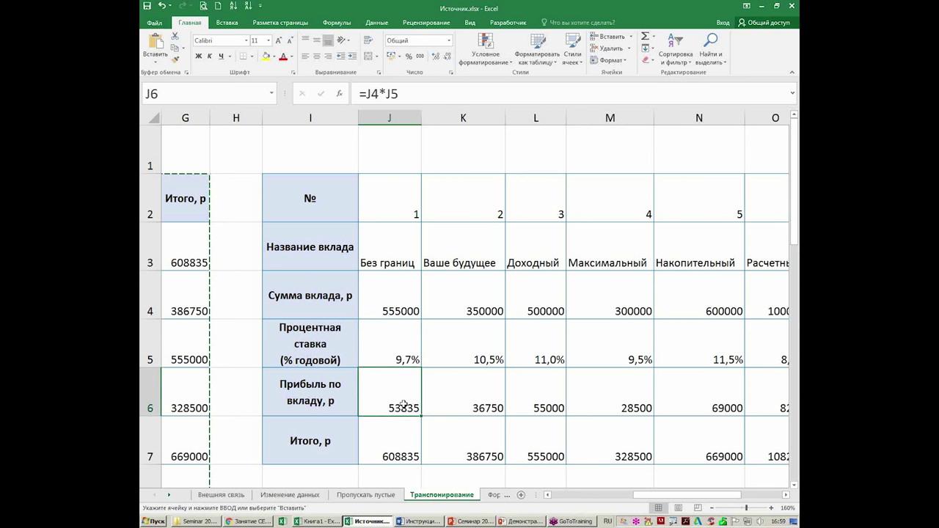
click(401, 431)
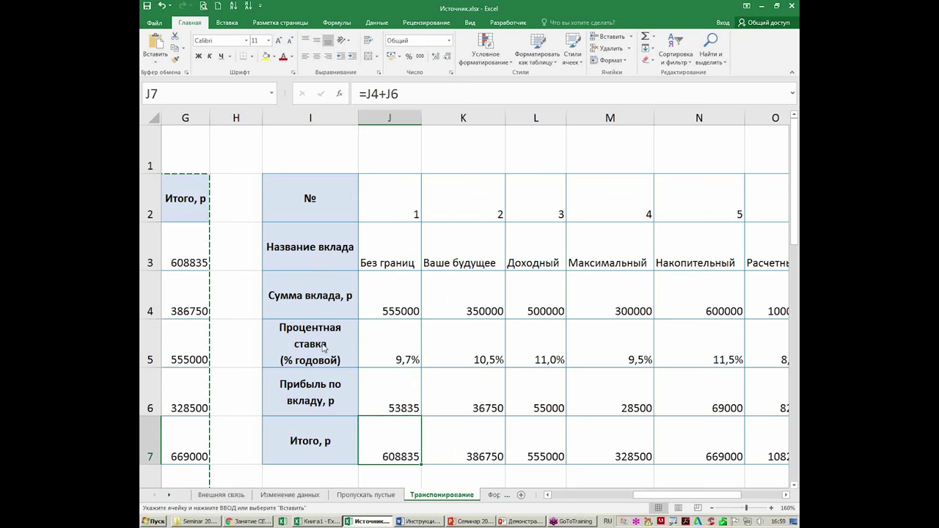
scroll(555, 502, left, 2)
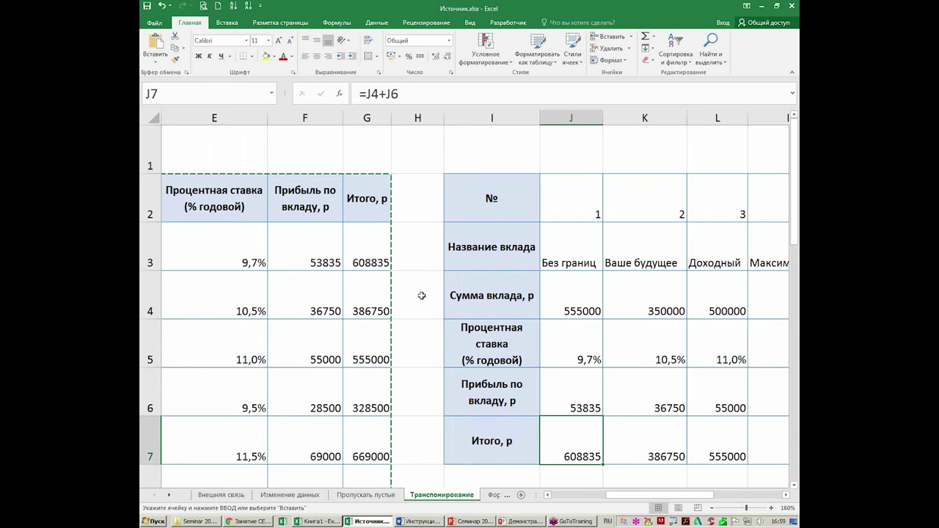
drag(377, 161, 146, 469)
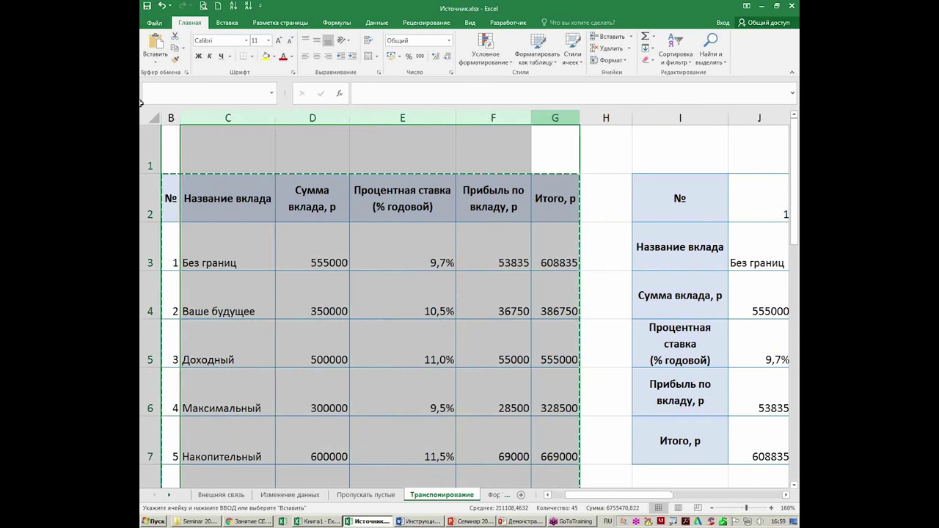
Step: Clear the original vertical deposit table completely with Clear All
click(648, 61)
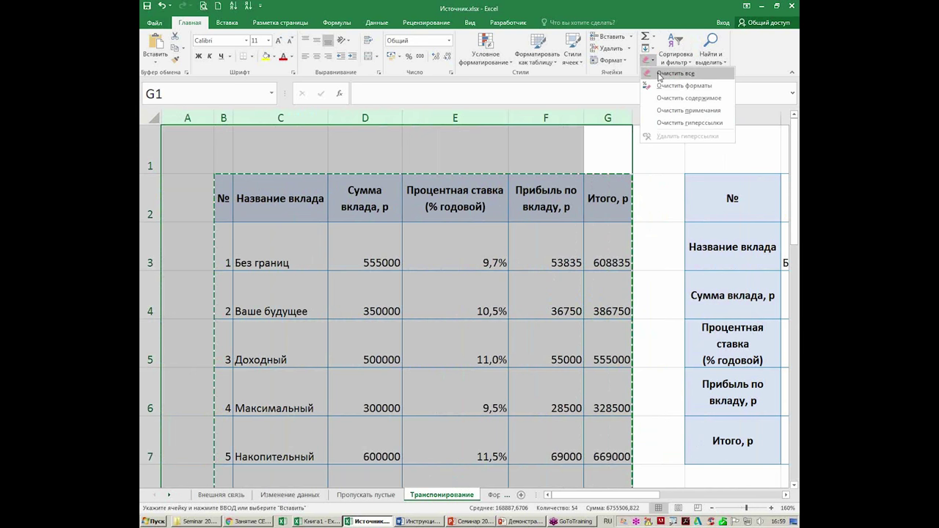
click(675, 74)
click(528, 276)
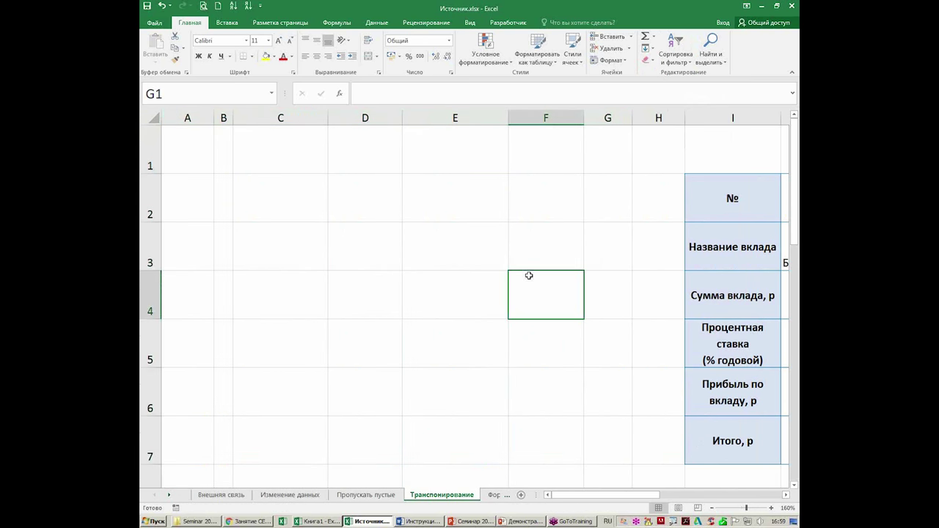
click(786, 495)
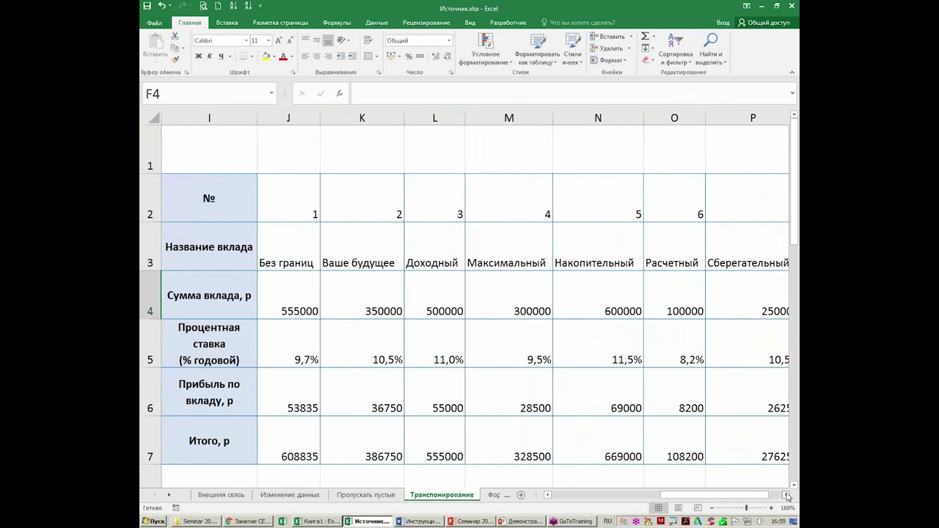
Step: Copy the horizontal deposit table and paste it transposed at B2, checking the profit and total formulas
click(273, 256)
key(ctrl+a)
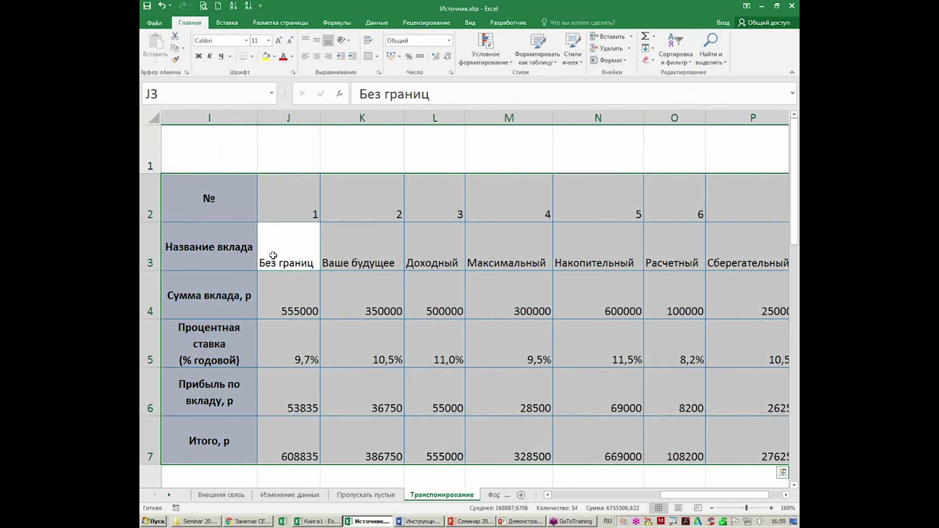
key(ctrl+c)
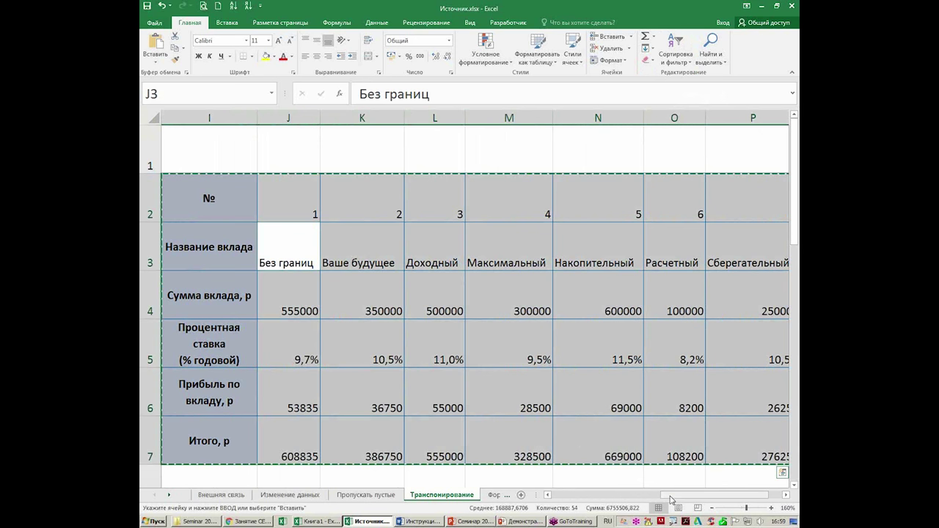
drag(711, 495, 603, 495)
right_click(232, 189)
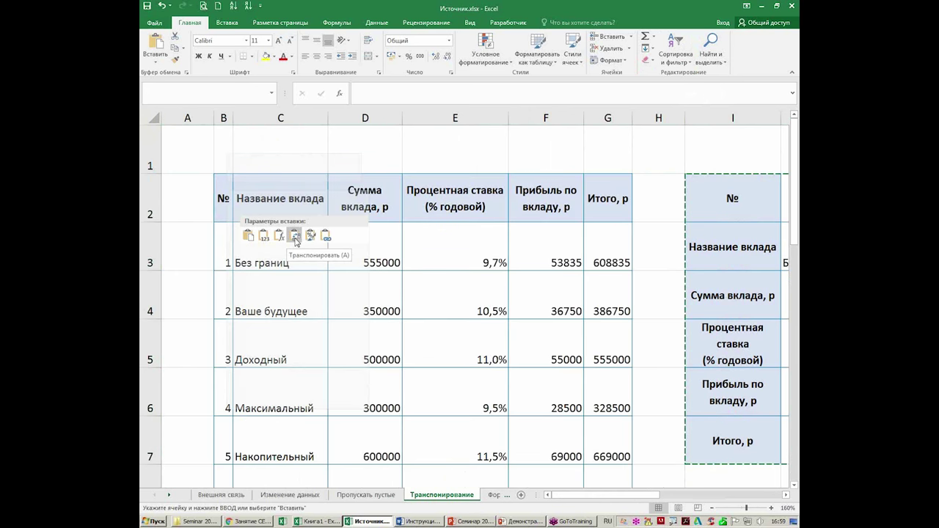
click(294, 236)
click(538, 342)
click(604, 332)
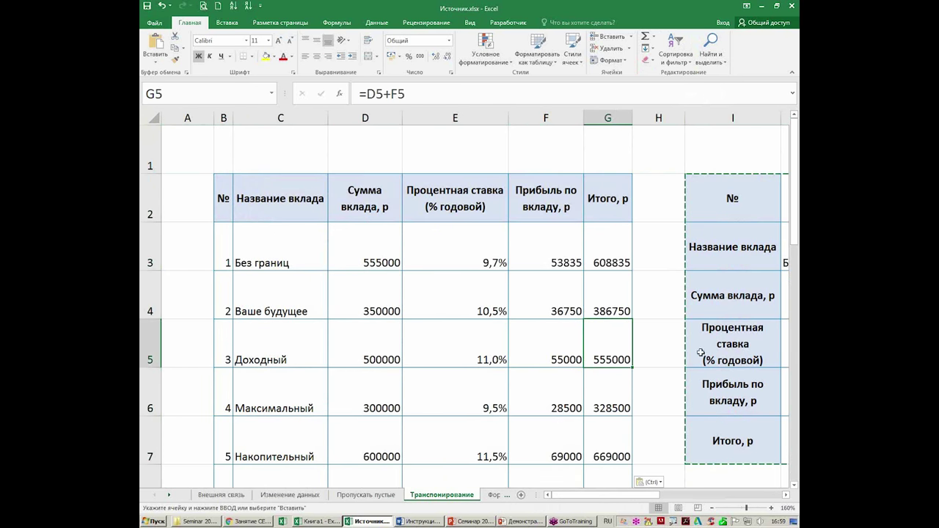
Step: Delete columns I–P holding the horizontal copy and autofit all row heights
mouse_move(710, 117)
mouse_down()
mouse_move(794, 117)
mouse_move(709, 139)
mouse_up()
key(ctrl+minus)
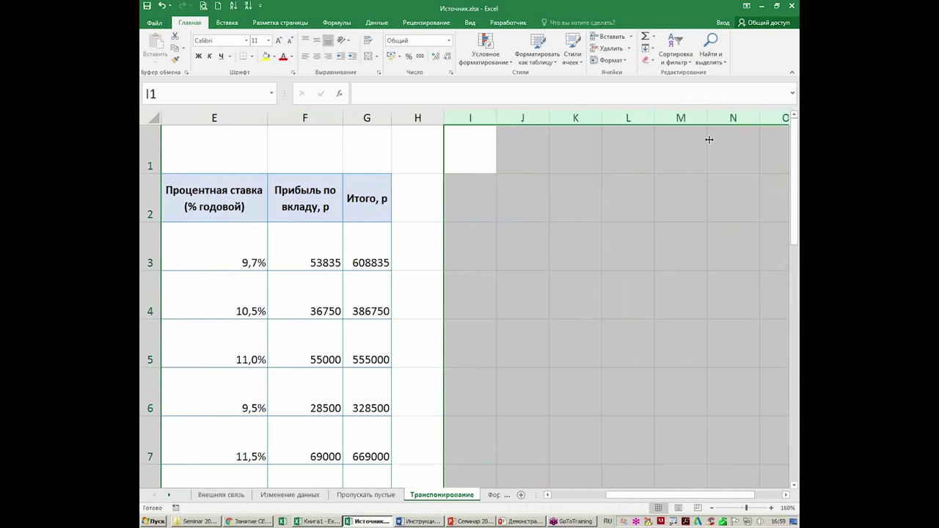
drag(633, 495, 578, 495)
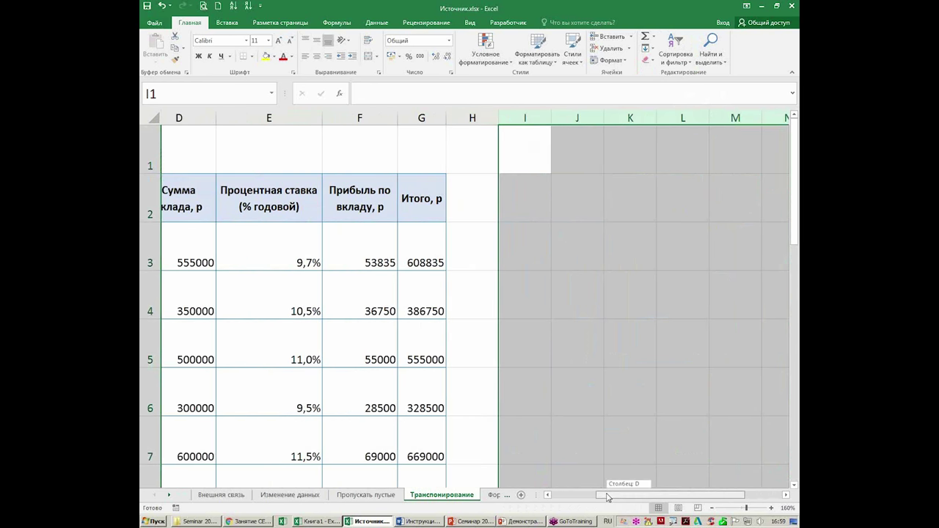
click(152, 118)
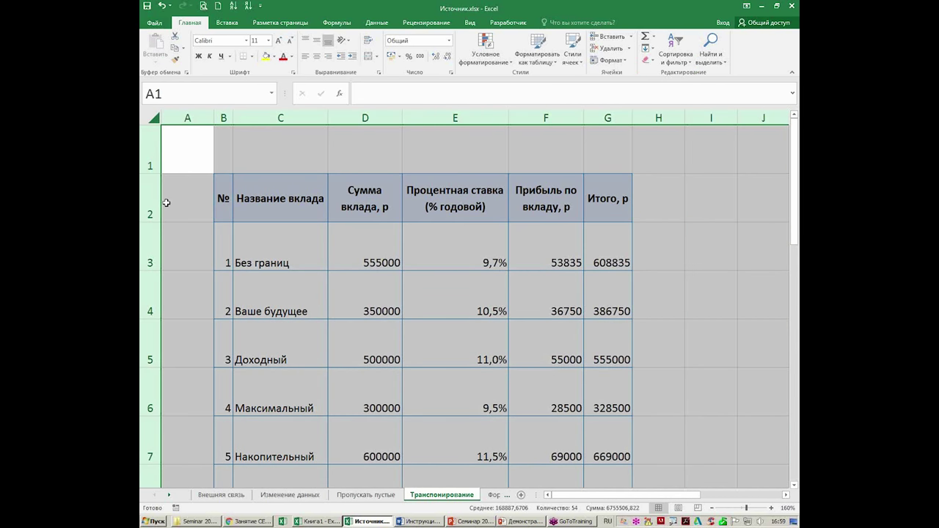
double_click(151, 221)
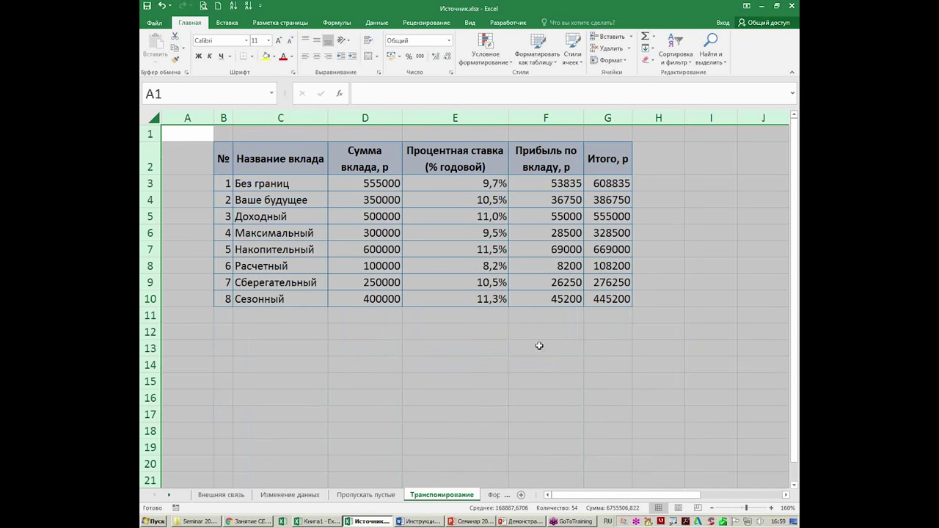
click(537, 247)
click(598, 245)
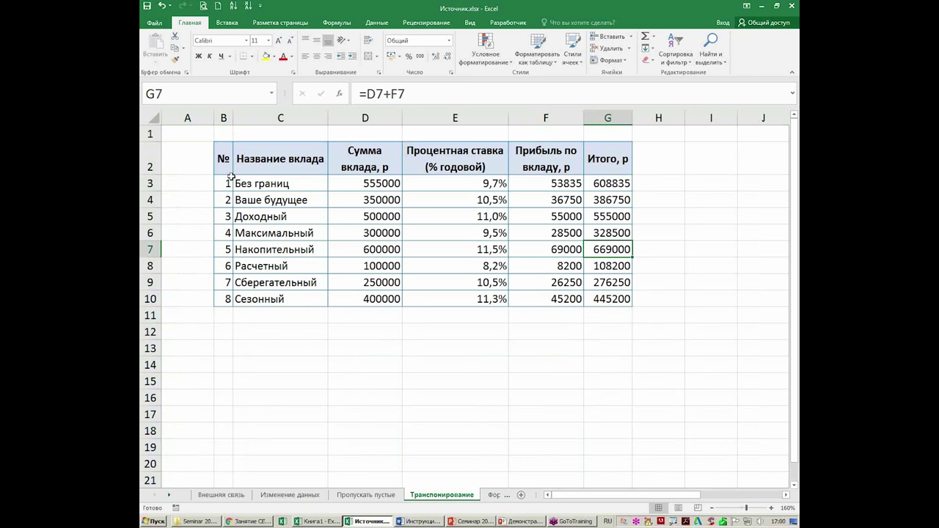
click(484, 244)
click(550, 249)
click(607, 250)
Step: Copy B2:G10 and paste it at B13 with Paste Special Values and Transpose
mouse_move(233, 163)
mouse_down()
mouse_move(414, 246)
mouse_move(612, 303)
mouse_up()
key(ctrl+c)
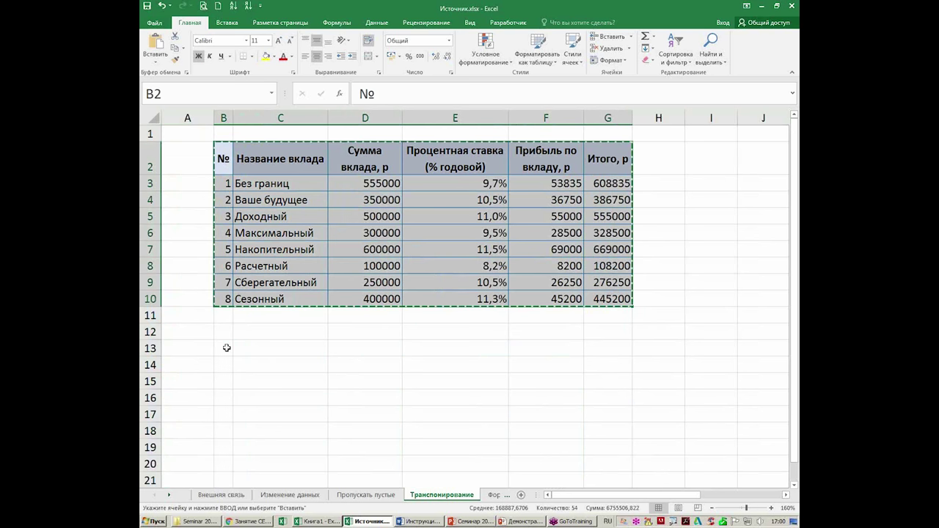
right_click(231, 350)
click(269, 189)
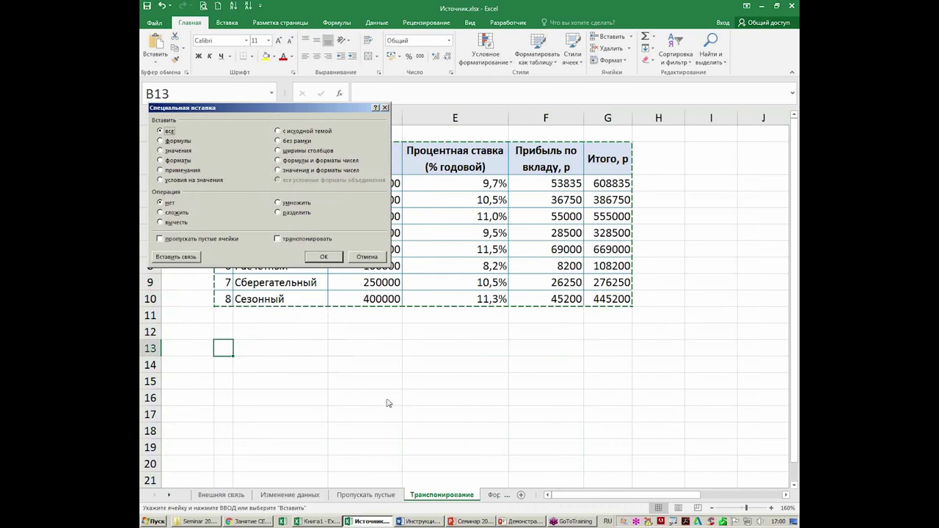
drag(317, 108, 465, 205)
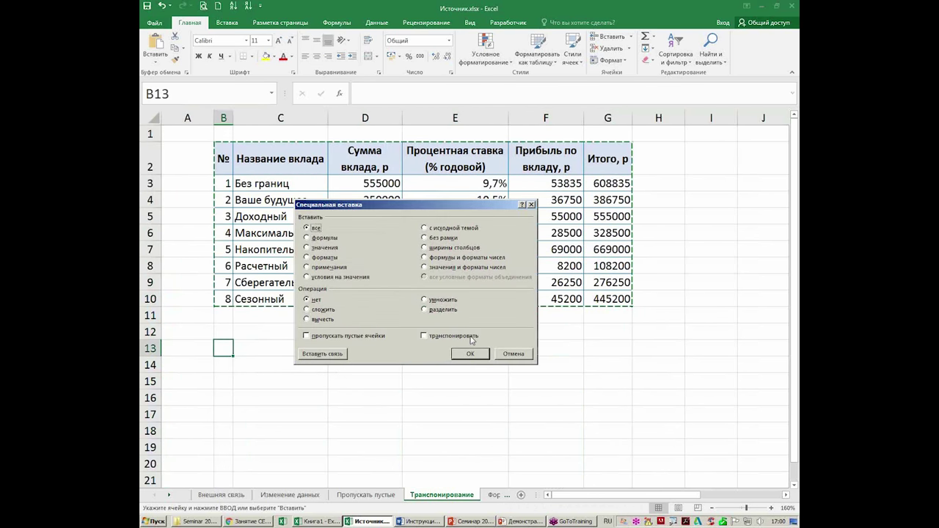
click(464, 336)
click(464, 337)
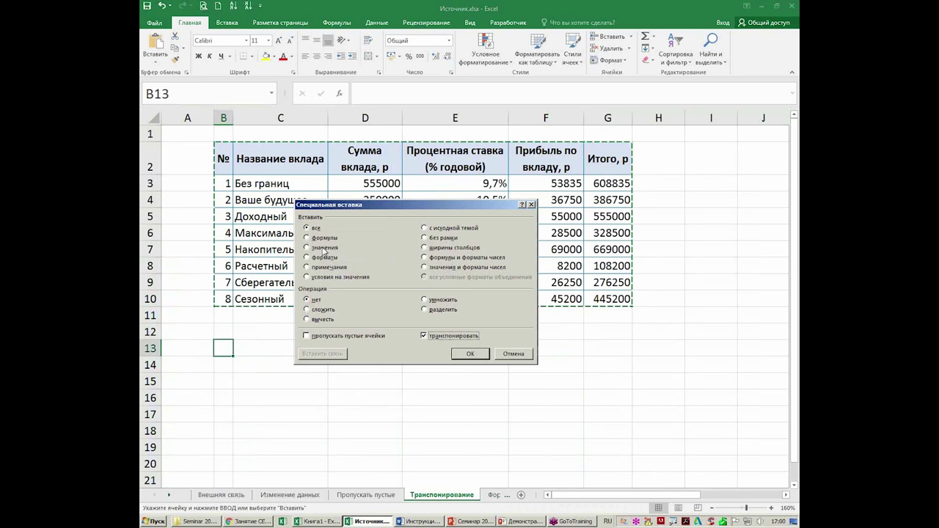
click(481, 356)
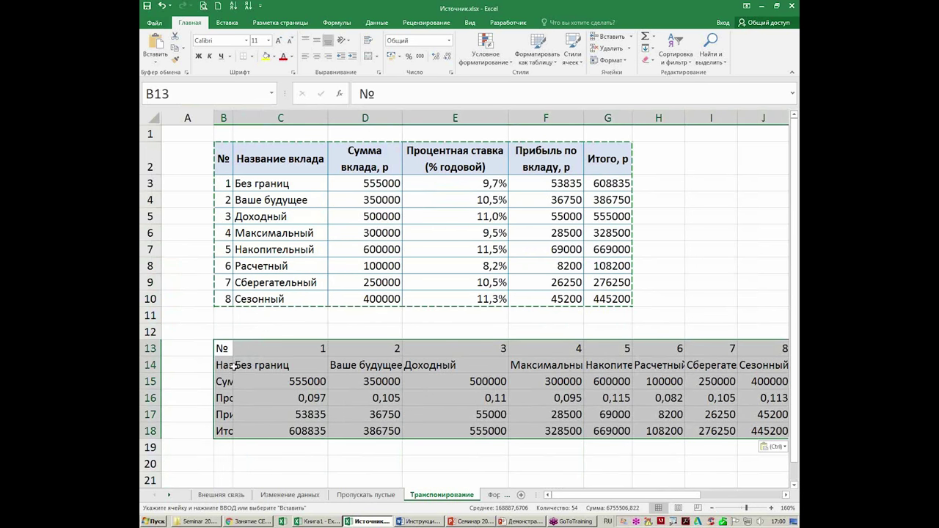
Step: Inspect a decimal rate in the pasted copy, then undo the paste and reselect B13
click(489, 408)
click(485, 443)
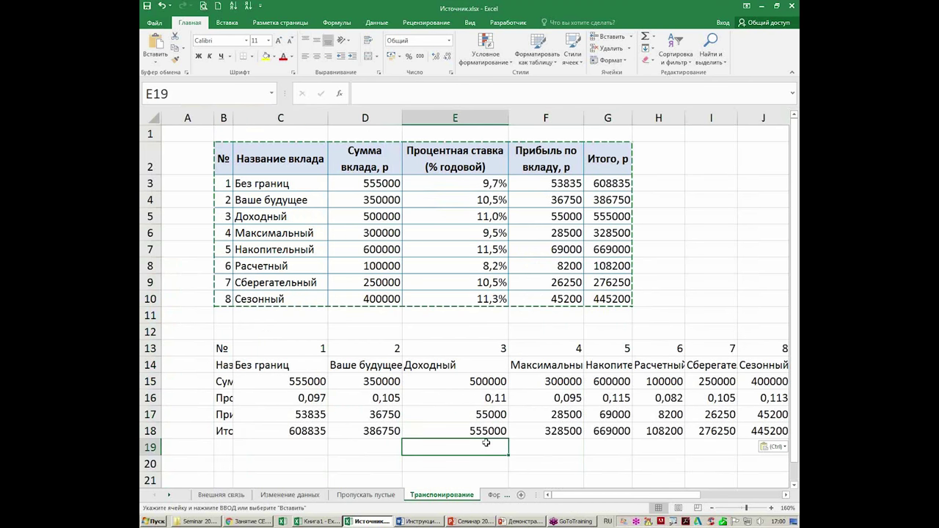
key(ctrl+z)
click(226, 347)
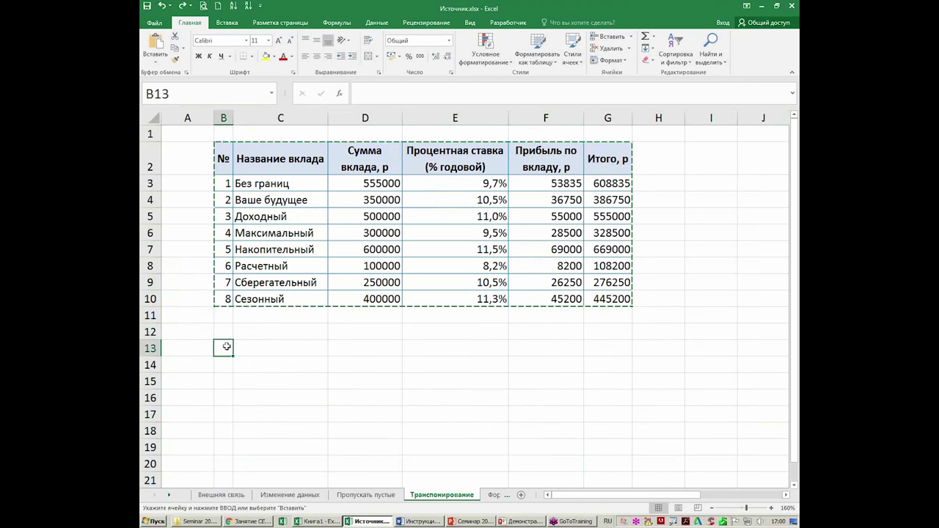
Step: Paste the deposit table as values only at B13, check F17 and G17, and end copy mode
right_click(227, 346)
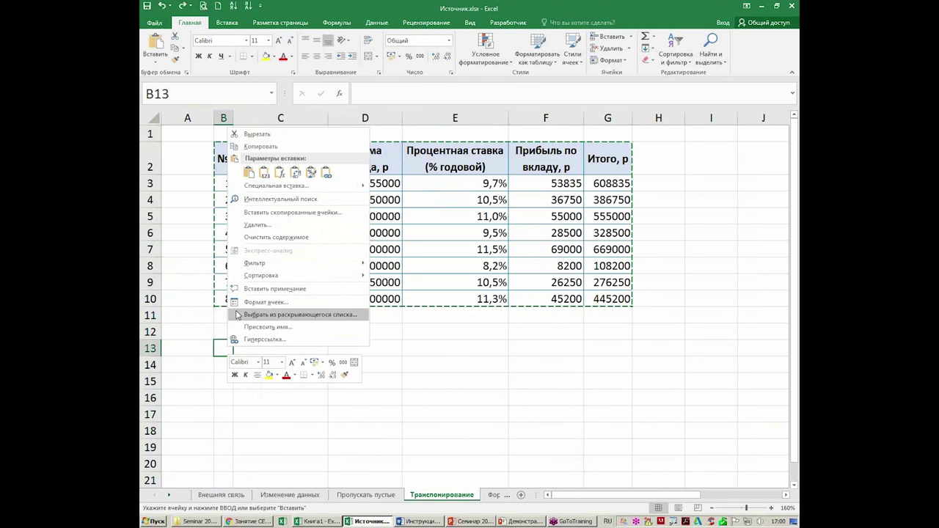
click(264, 174)
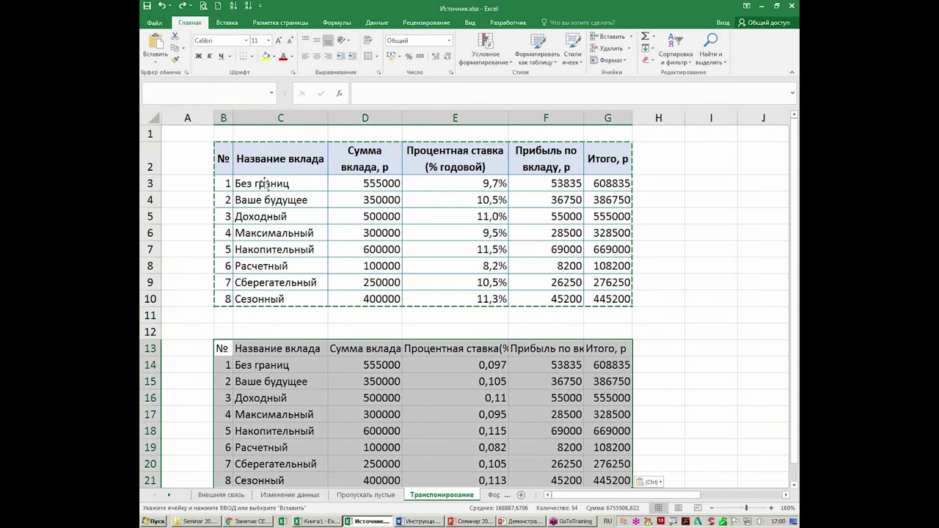
click(587, 414)
click(558, 412)
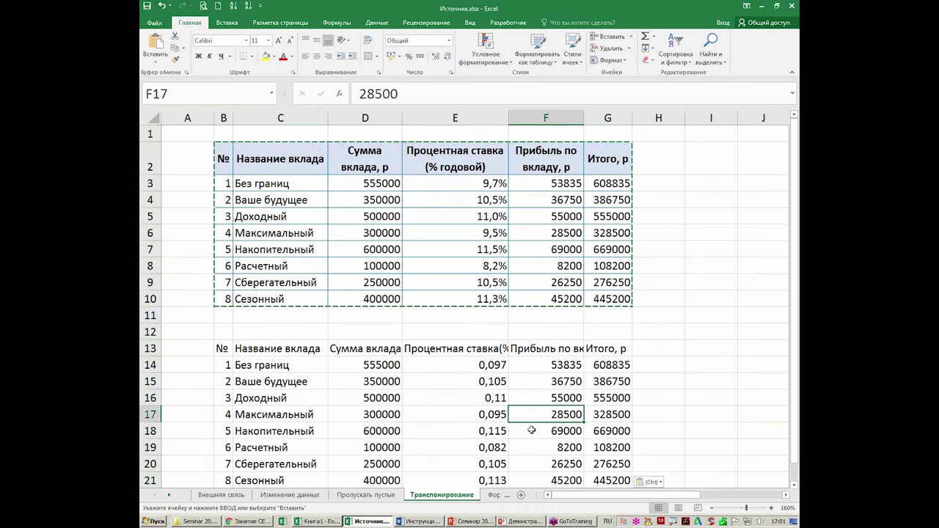
key(Escape)
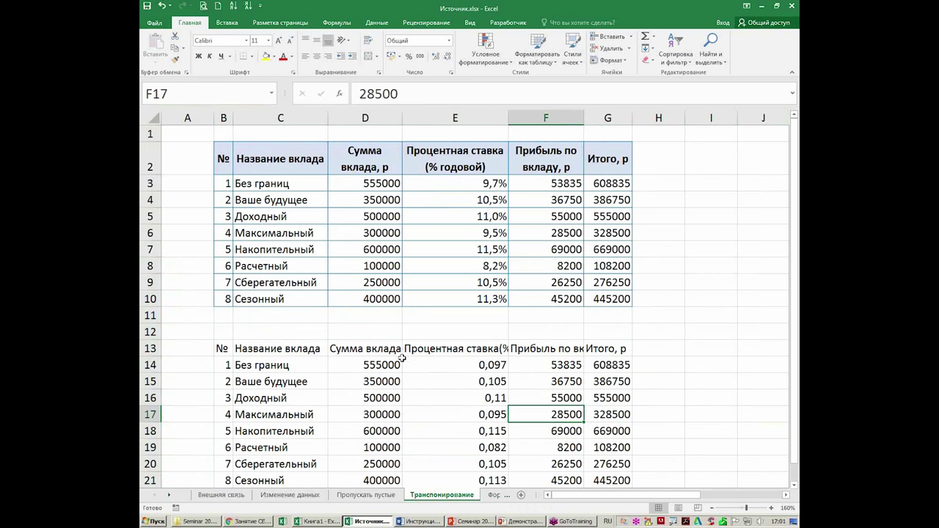
Step: Clear the rate, profit and total columns E13:G21 and the amount column D13:D21 of the copy
mouse_move(429, 348)
mouse_down()
mouse_move(598, 485)
mouse_move(598, 434)
mouse_up()
key(Delete)
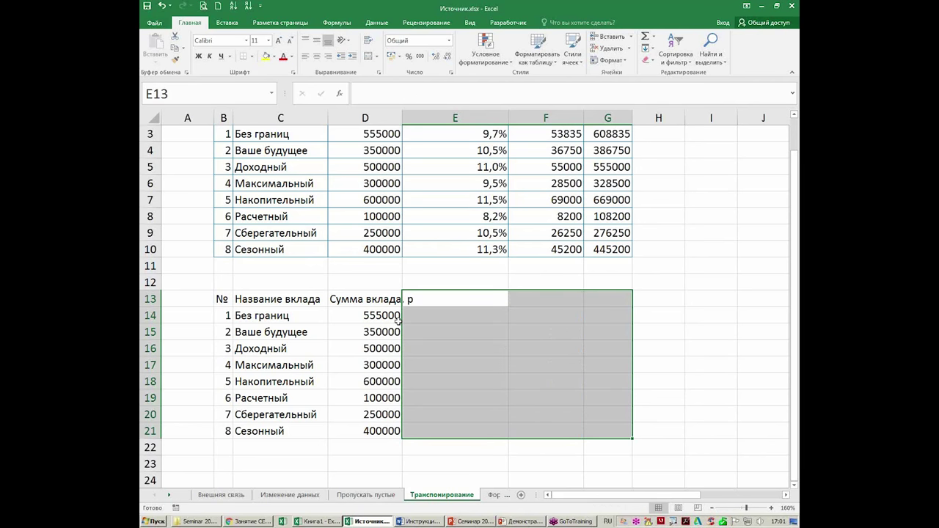
drag(367, 299, 382, 429)
key(Delete)
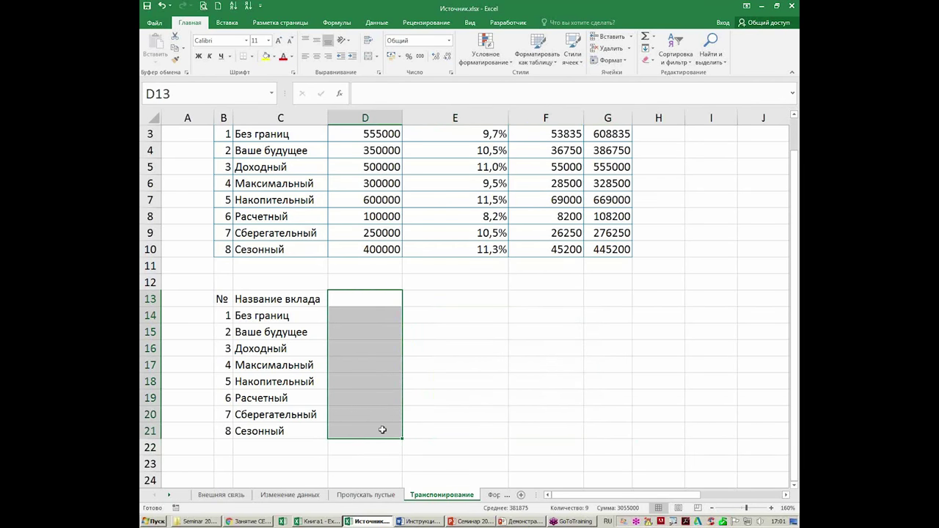
click(442, 417)
Step: Copy the Итого, р totals G2:G10 and paste them as values into D13
scroll(569, 425, up, 1)
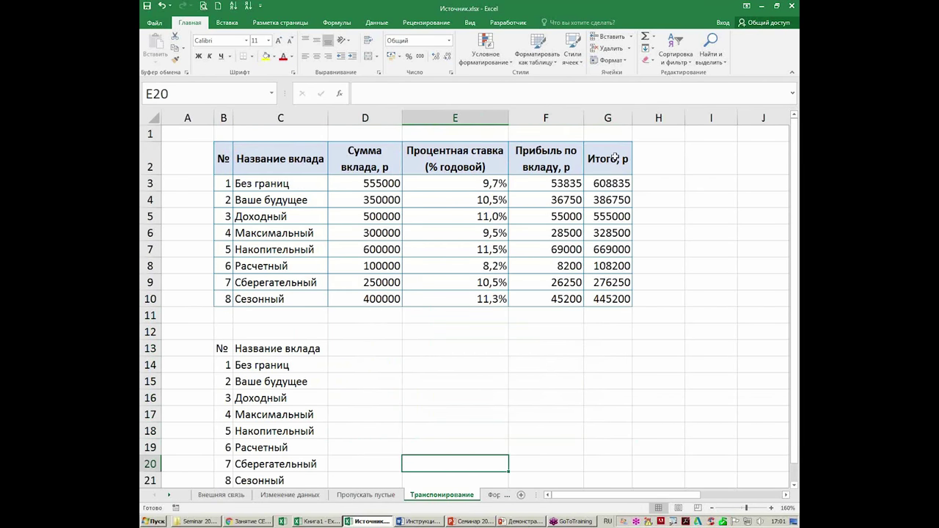
drag(614, 157, 620, 298)
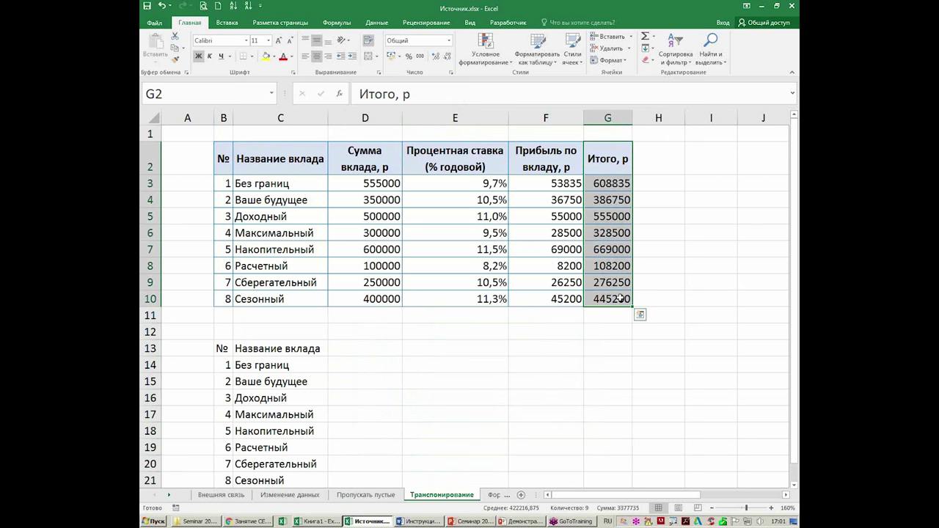
key(ctrl+c)
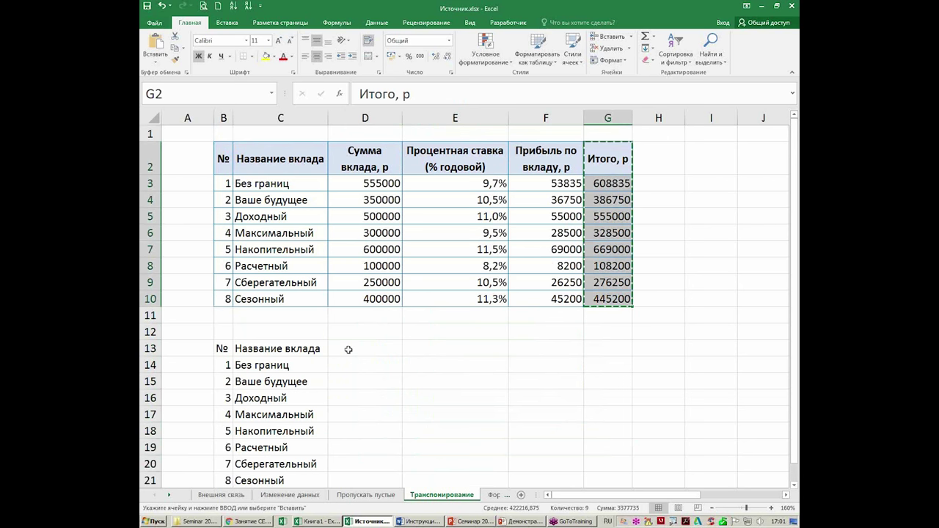
right_click(348, 349)
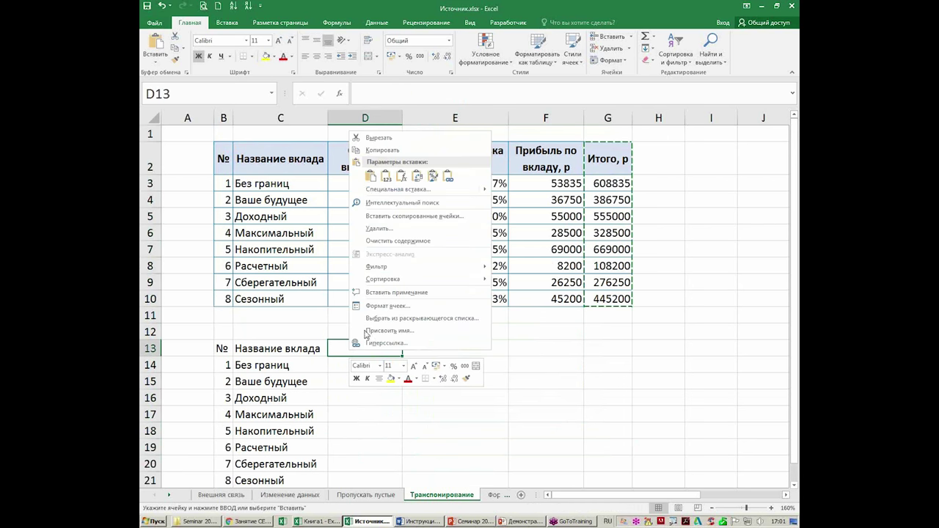
click(386, 177)
click(372, 396)
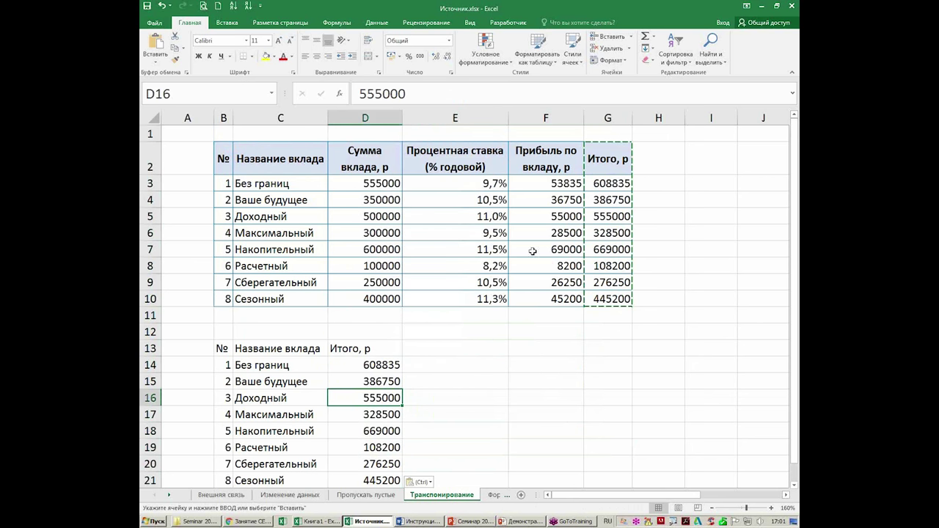
click(374, 418)
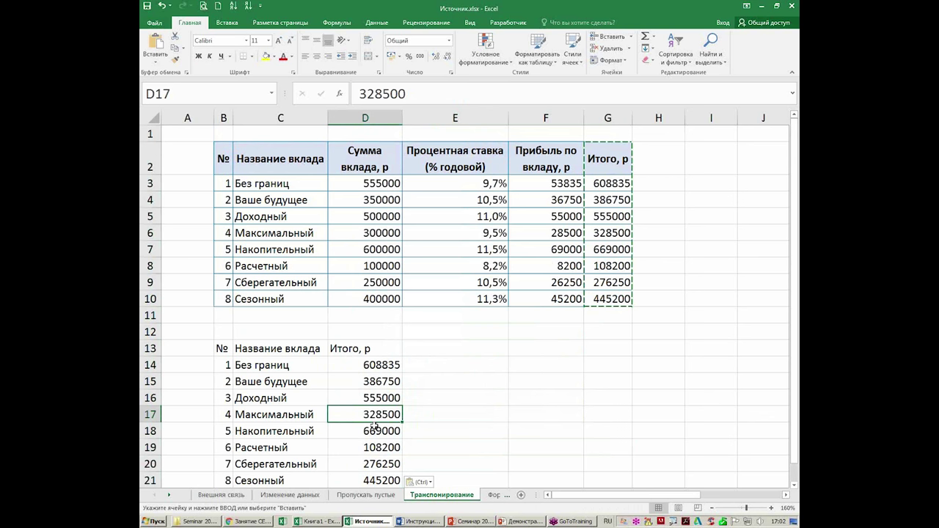
Step: Move to the next sheet, Форматирование, with its monthly Заказов and Сумма table
key(ctrl+Page_Down)
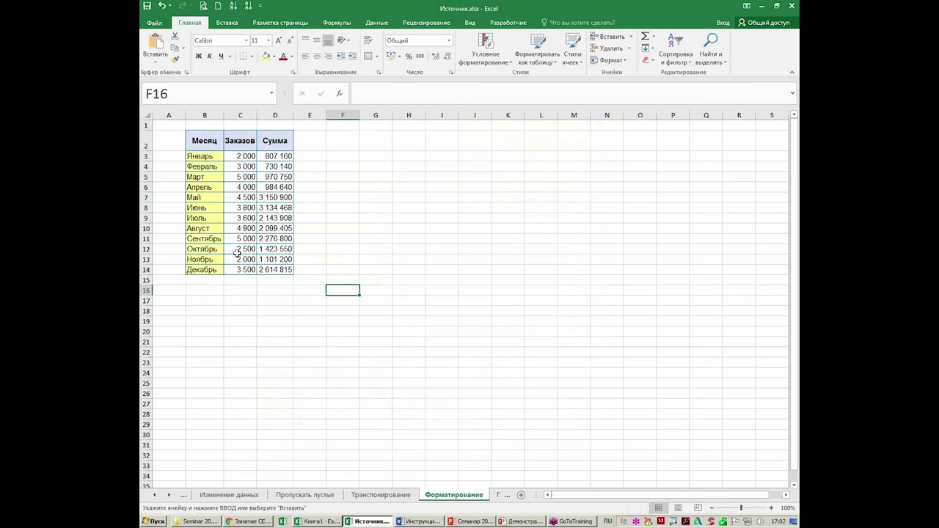
Step: Copy the table B2:D14 and paste it at G2 as transposed values only
drag(208, 142, 291, 271)
key(ctrl+c)
right_click(376, 137)
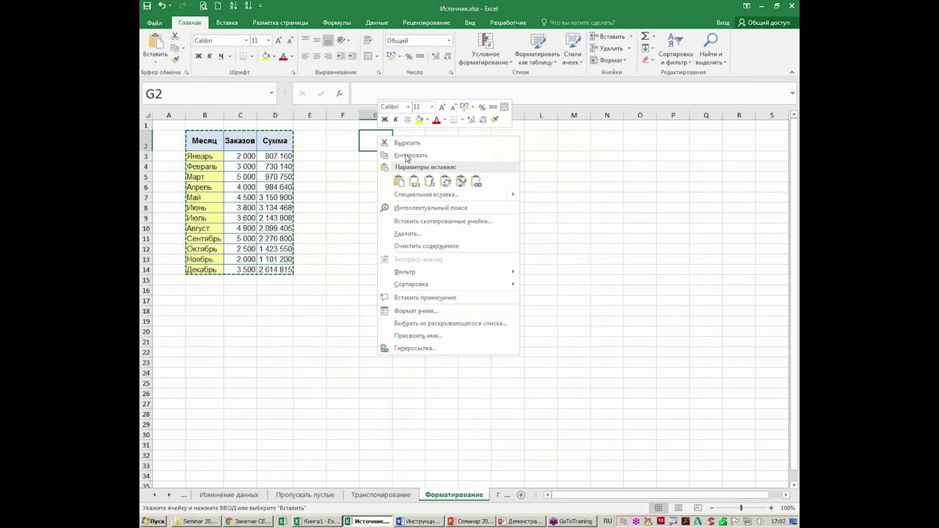
click(446, 182)
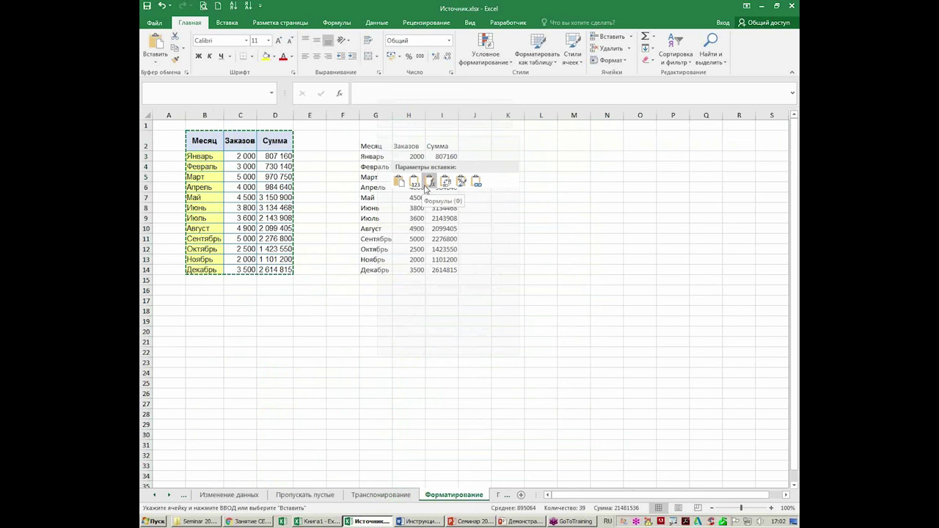
click(426, 194)
click(333, 158)
click(434, 245)
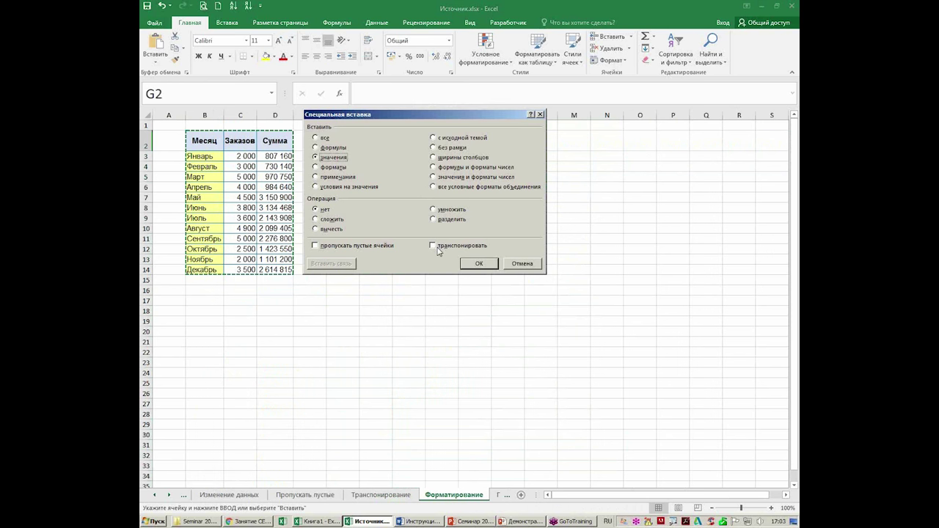
click(469, 264)
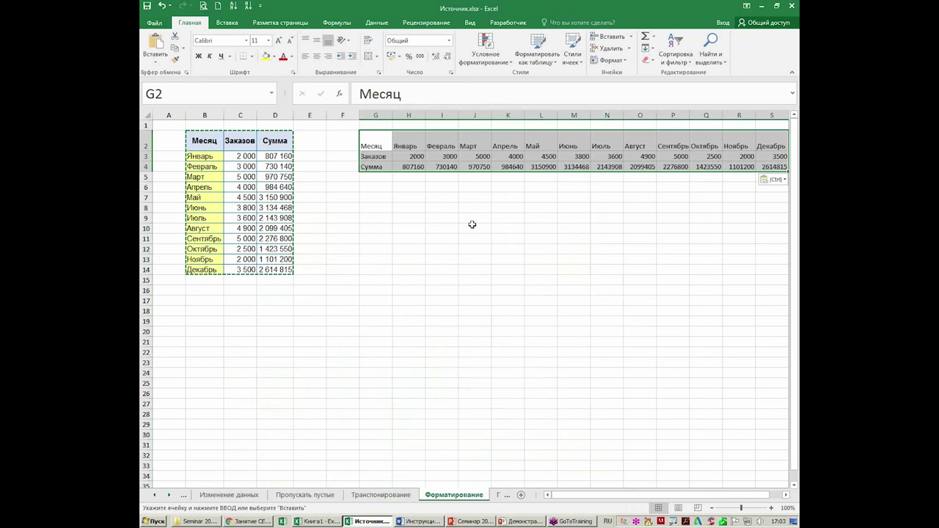
click(455, 240)
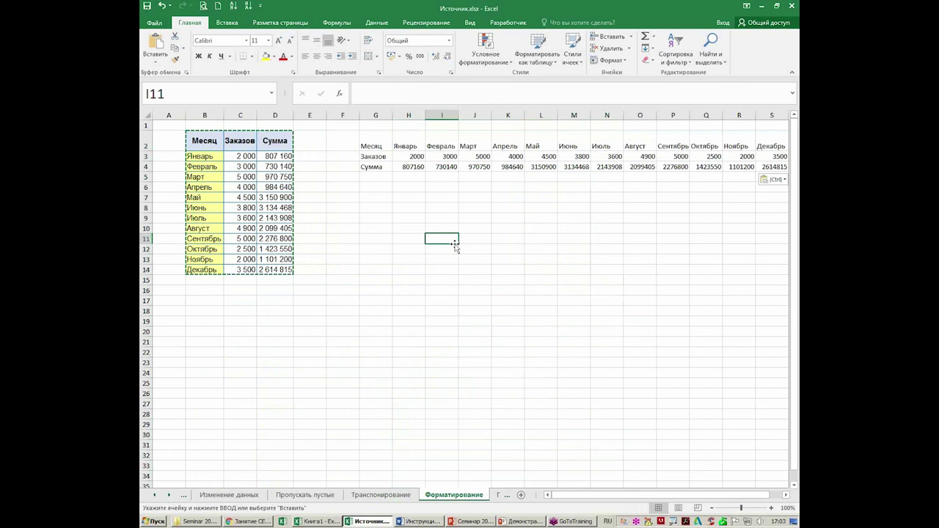
key(Escape)
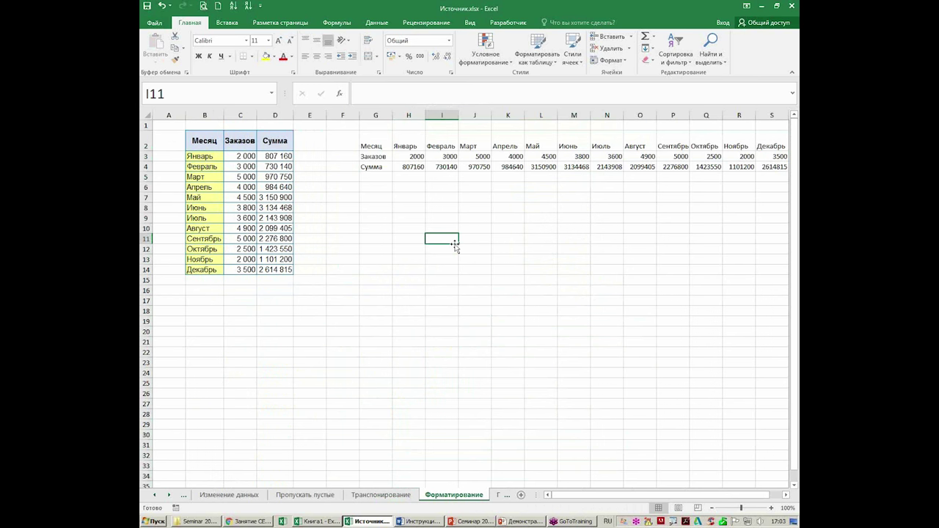
drag(208, 141, 275, 269)
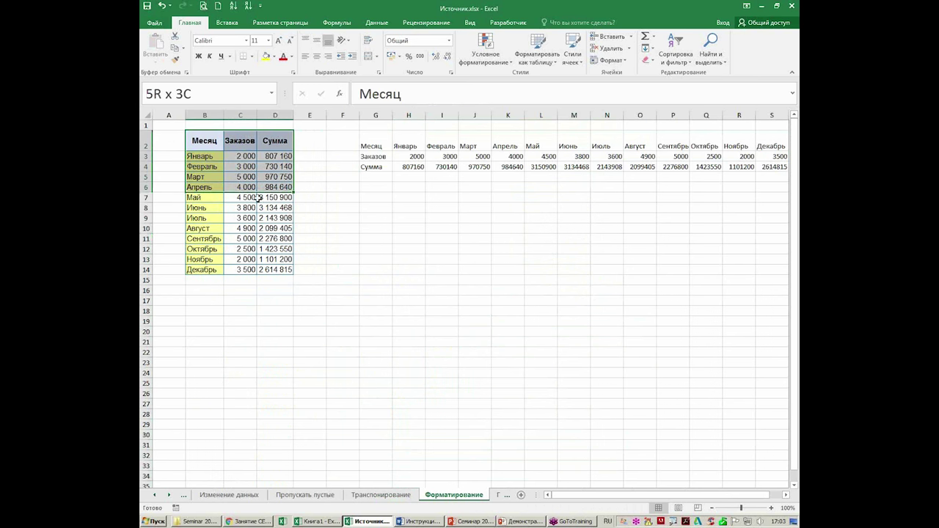
click(174, 63)
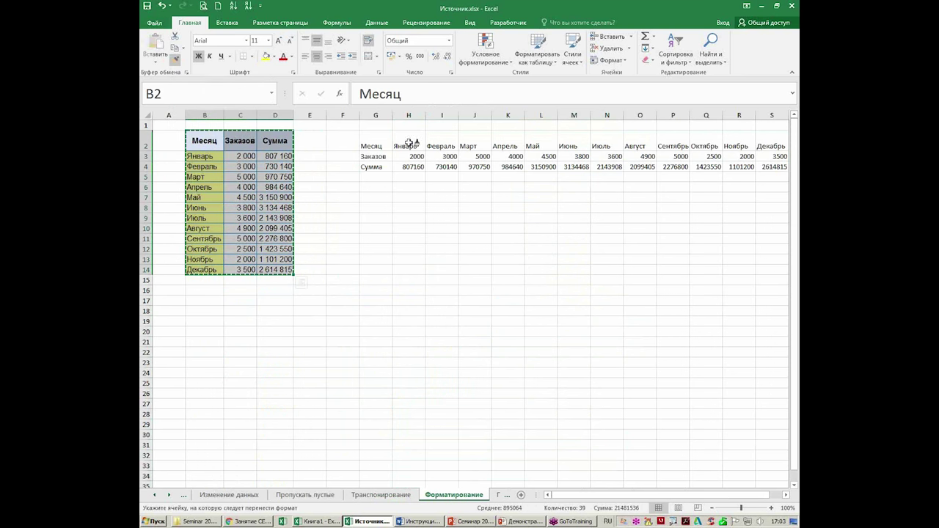
drag(376, 146, 770, 167)
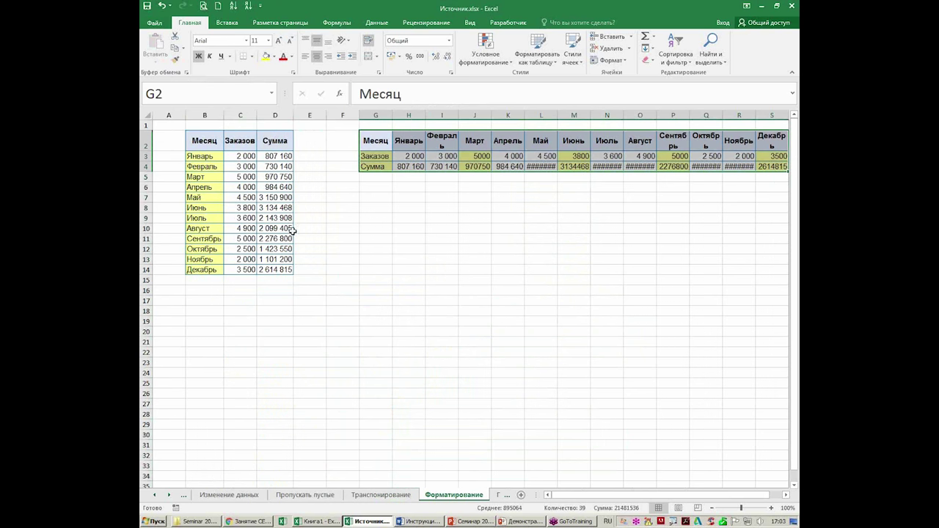
mouse_move(204, 144)
mouse_down()
mouse_move(205, 157)
mouse_move(275, 167)
mouse_up()
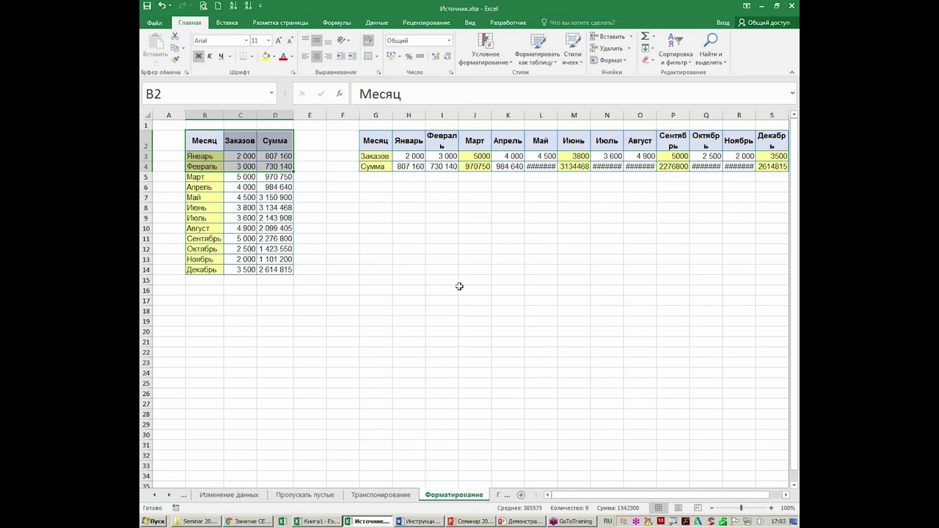
Step: Recopy the source table and paste only its formats, transposed, onto G2:S4
click(242, 177)
drag(212, 143, 285, 269)
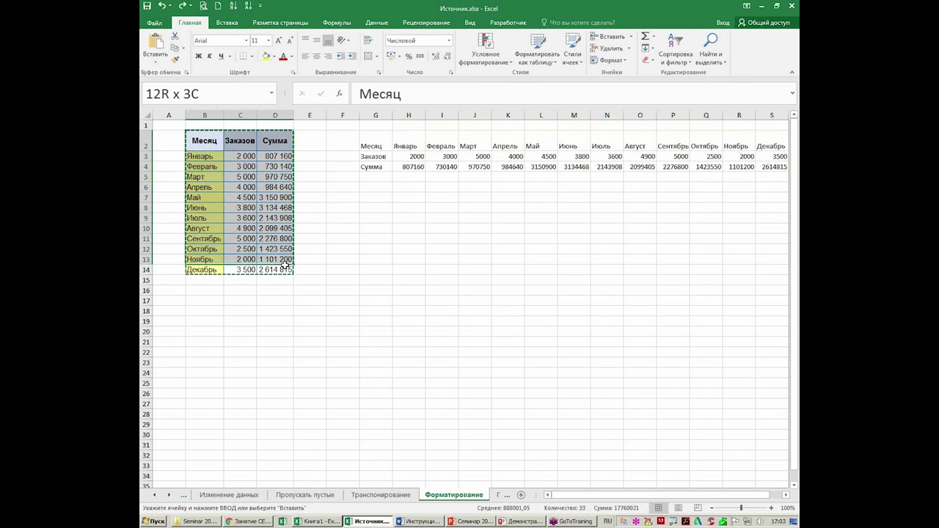
right_click(371, 145)
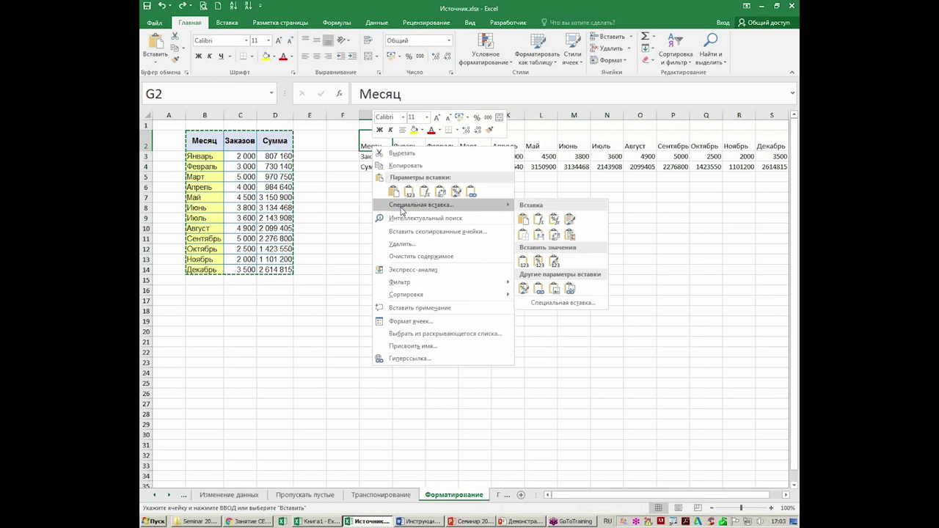
click(419, 205)
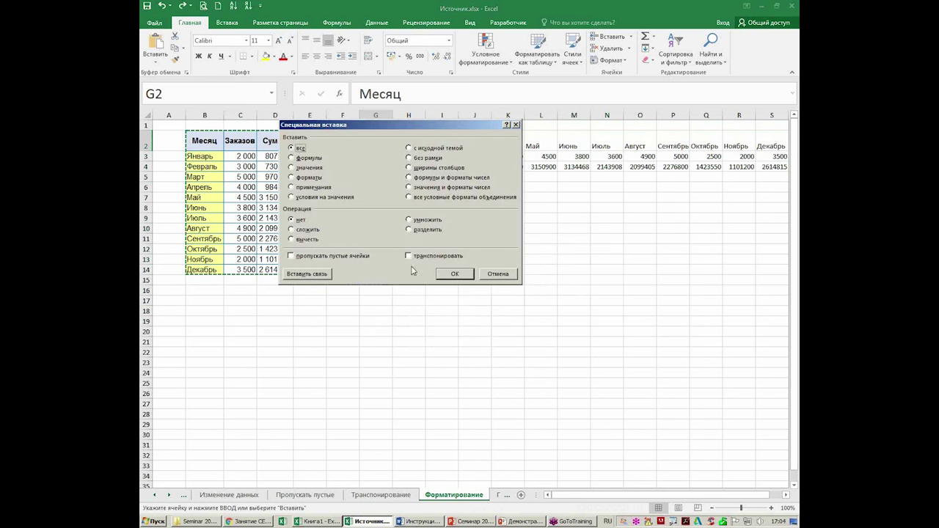
click(414, 259)
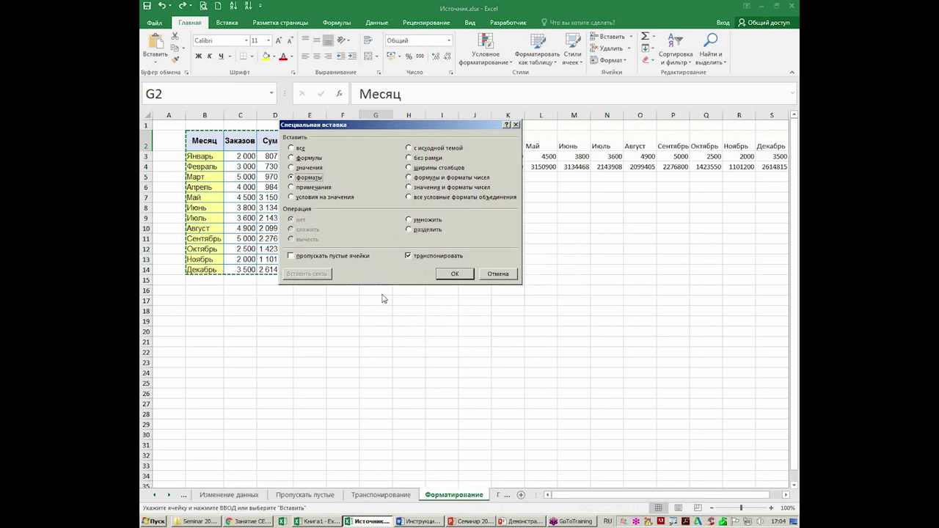
click(461, 274)
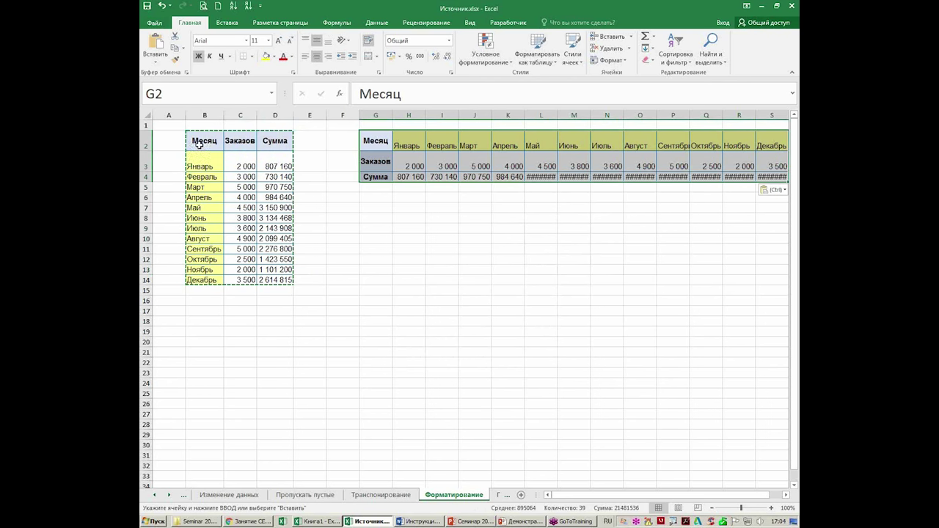
drag(199, 145, 199, 281)
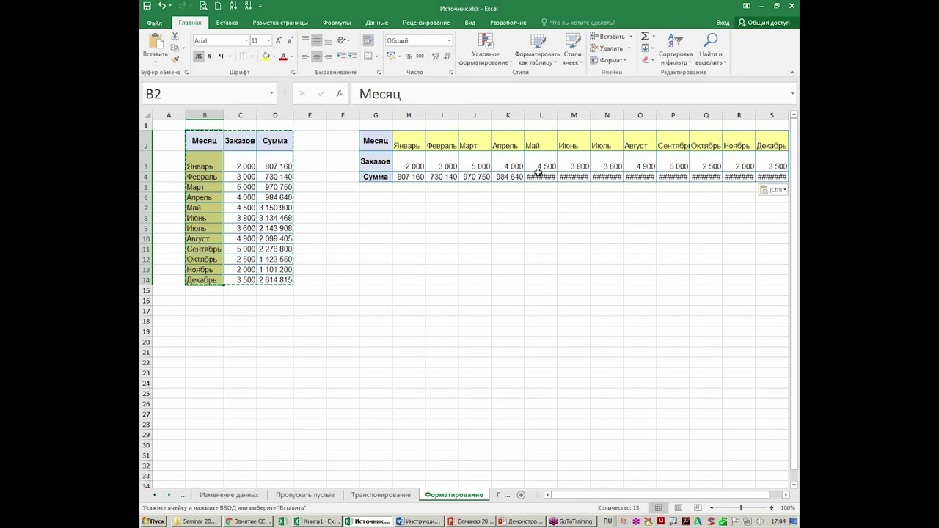
Step: Copy column D and paste its column width onto columns G through S
click(275, 114)
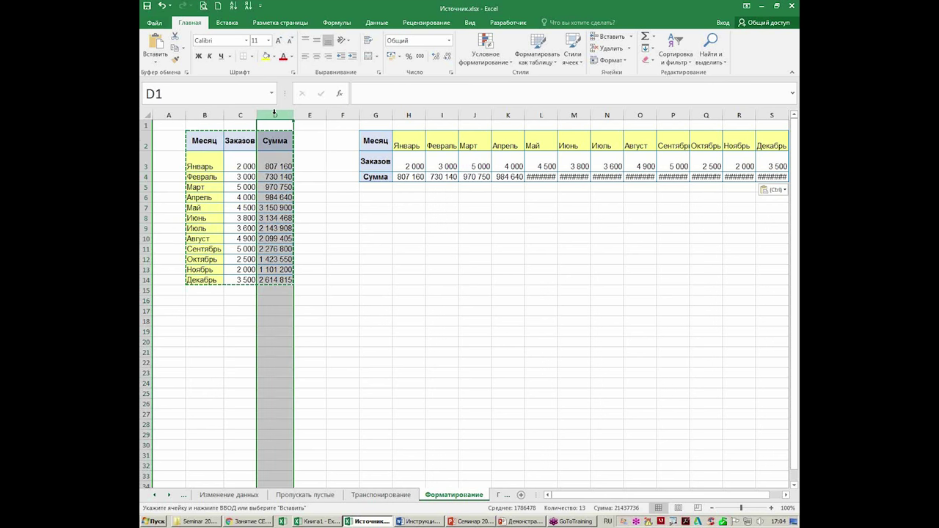
right_click(273, 162)
click(293, 181)
drag(375, 114, 765, 114)
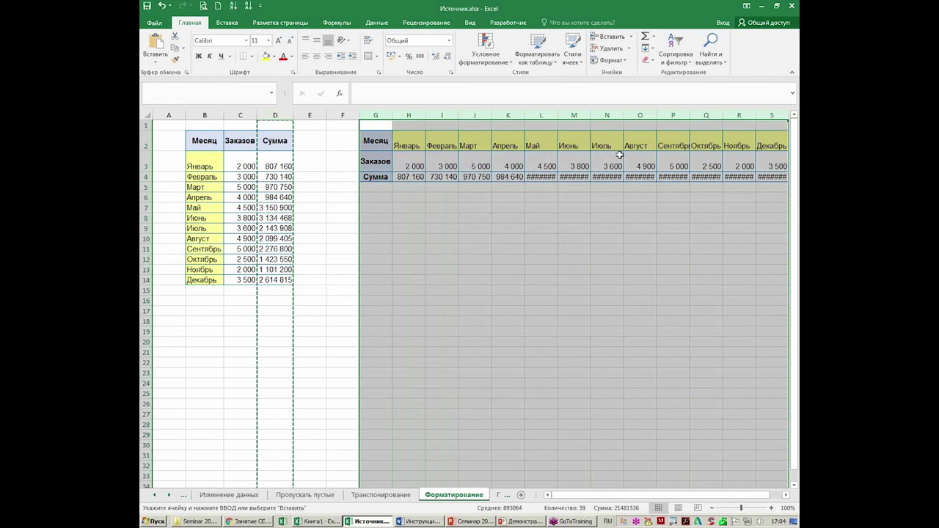
right_click(548, 151)
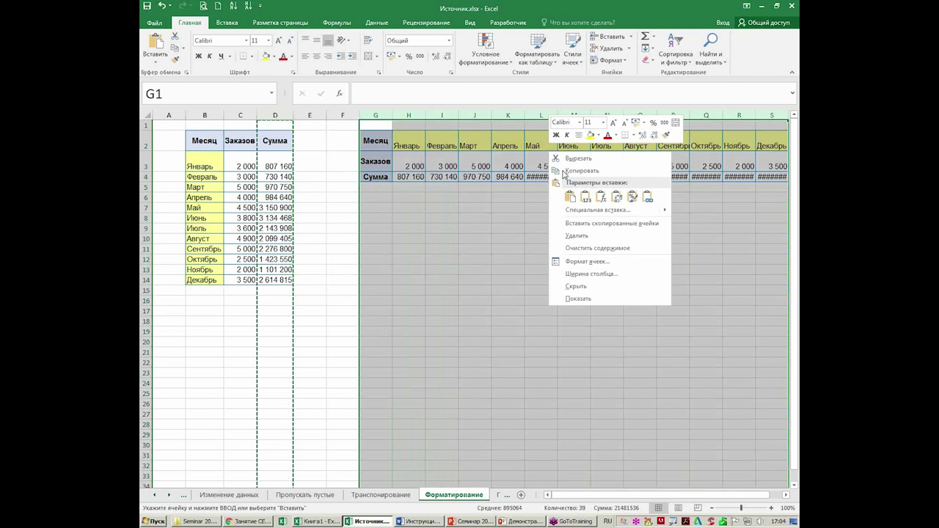
click(571, 210)
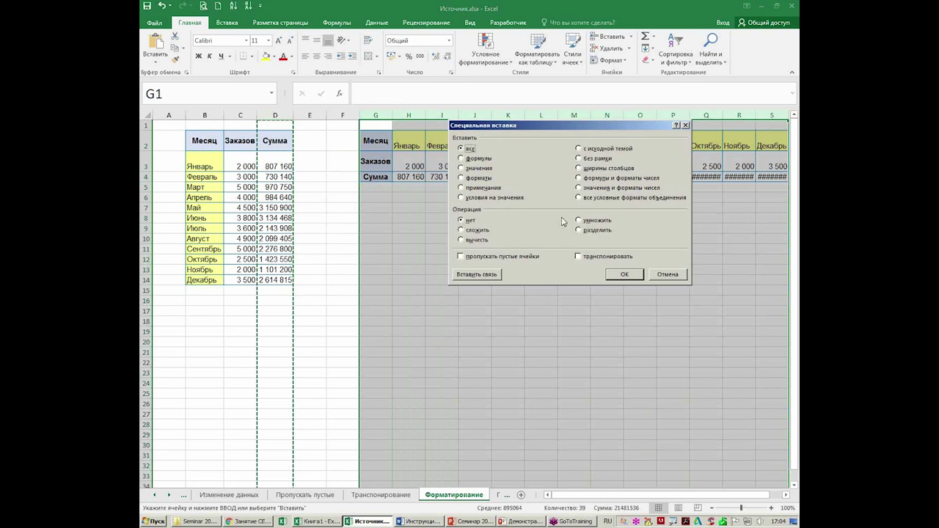
click(579, 169)
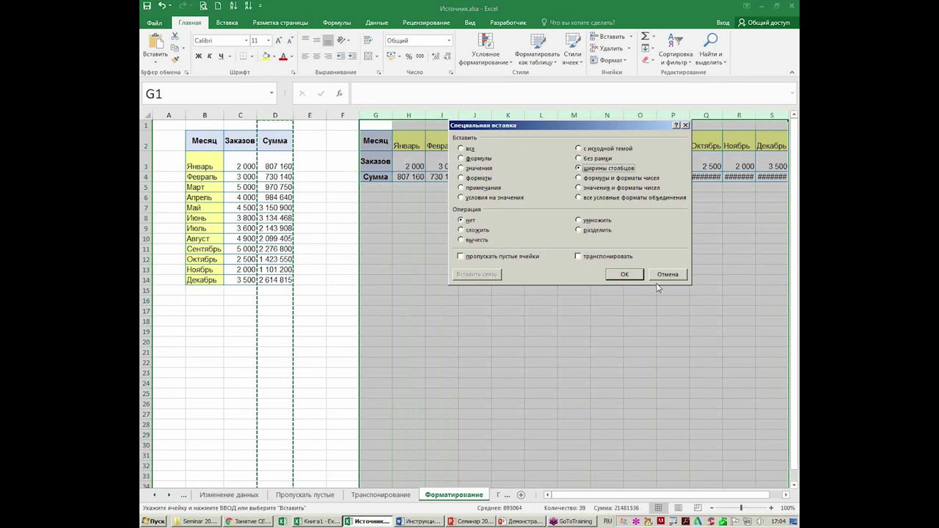
click(624, 274)
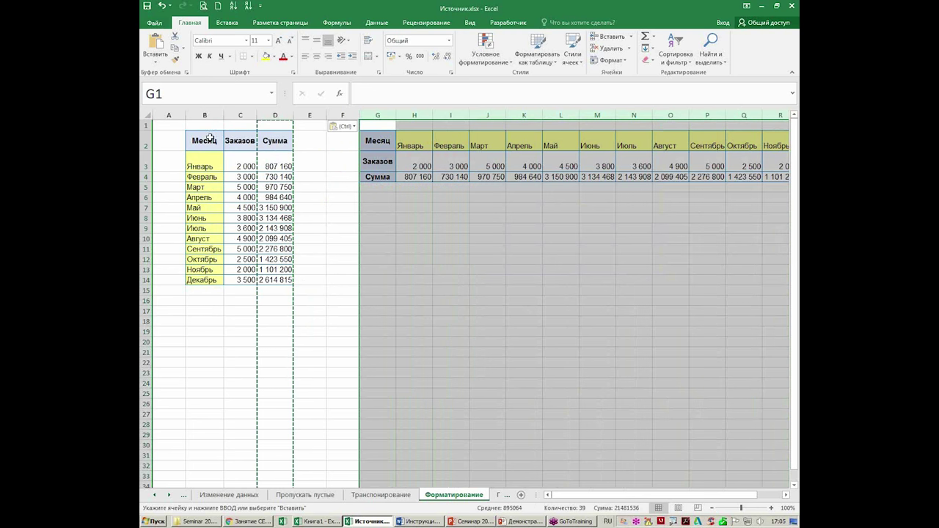
Step: Reopen Paste Special for columns G–K, close it unchanged, and cancel the pending copy
drag(204, 115, 313, 116)
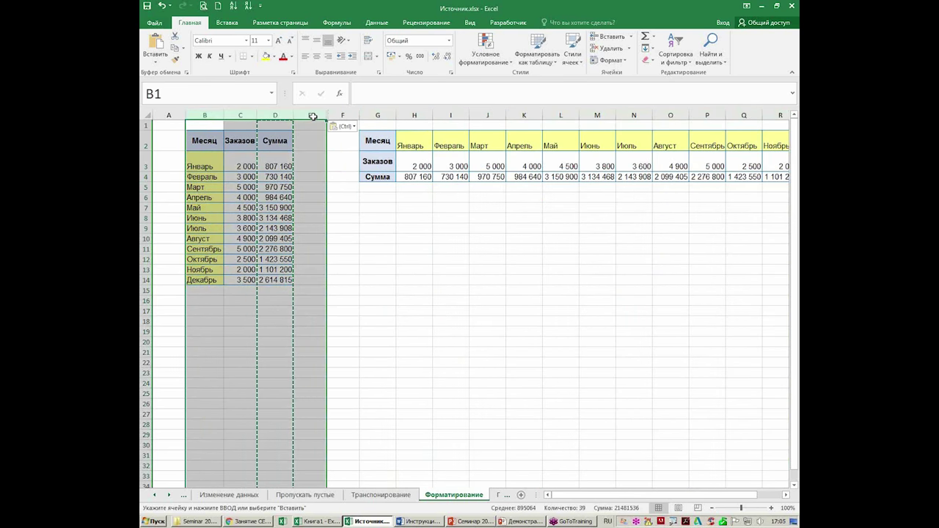
drag(381, 116, 523, 115)
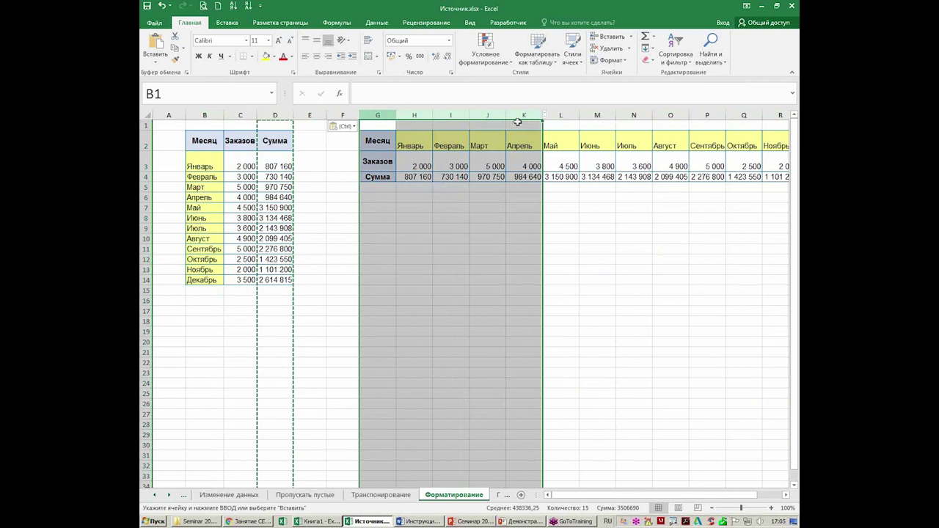
right_click(474, 139)
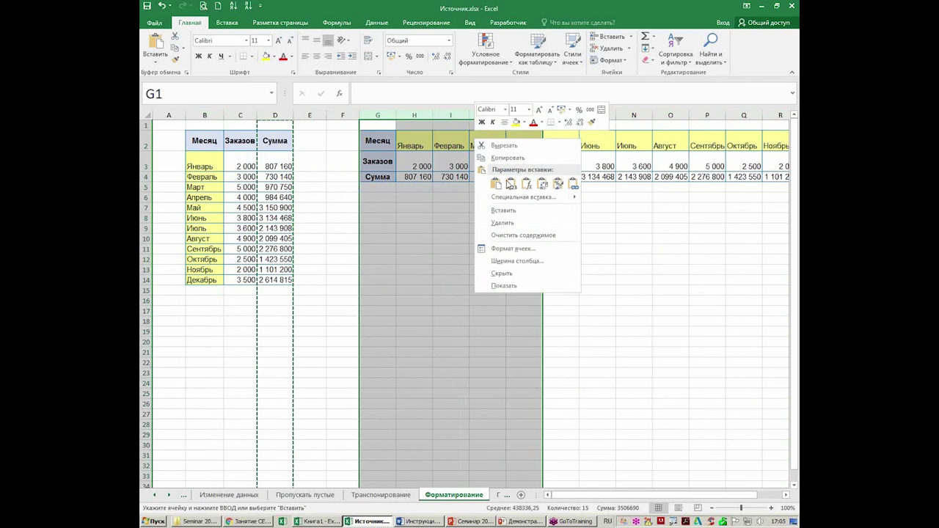
click(499, 197)
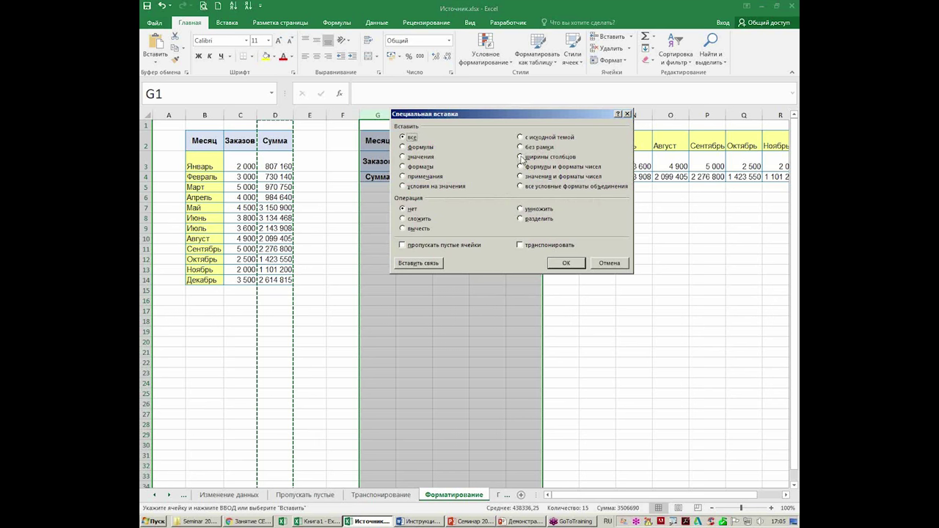
click(608, 264)
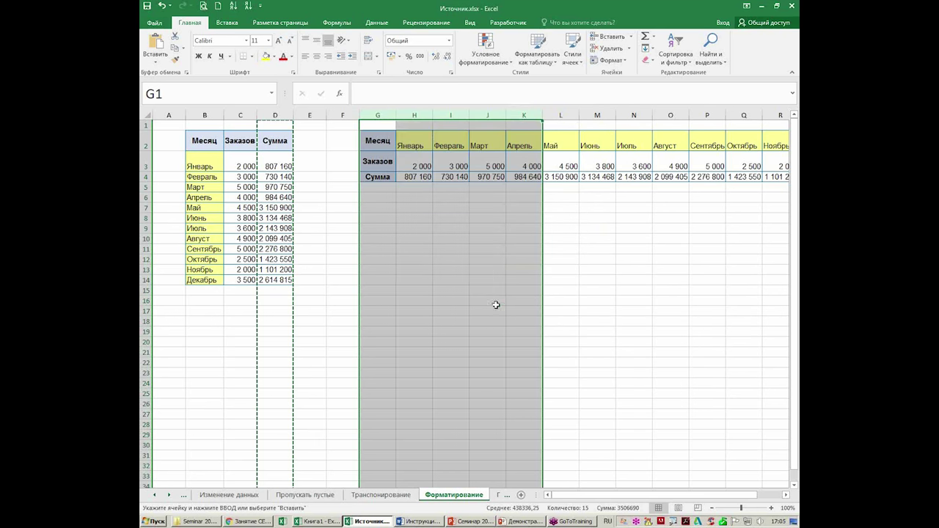
click(495, 302)
key(Escape)
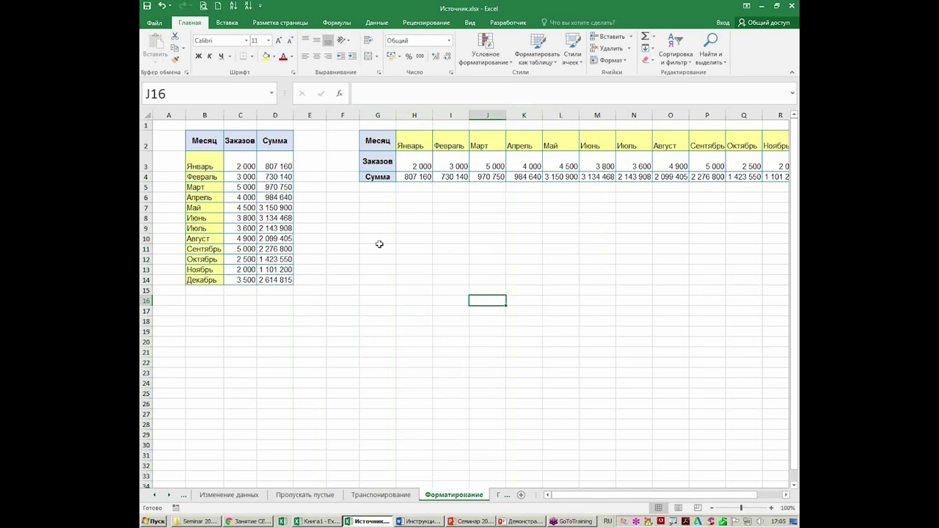
Step: Paste Апрель from B6 into G8 with everything except borders, then check it
click(380, 248)
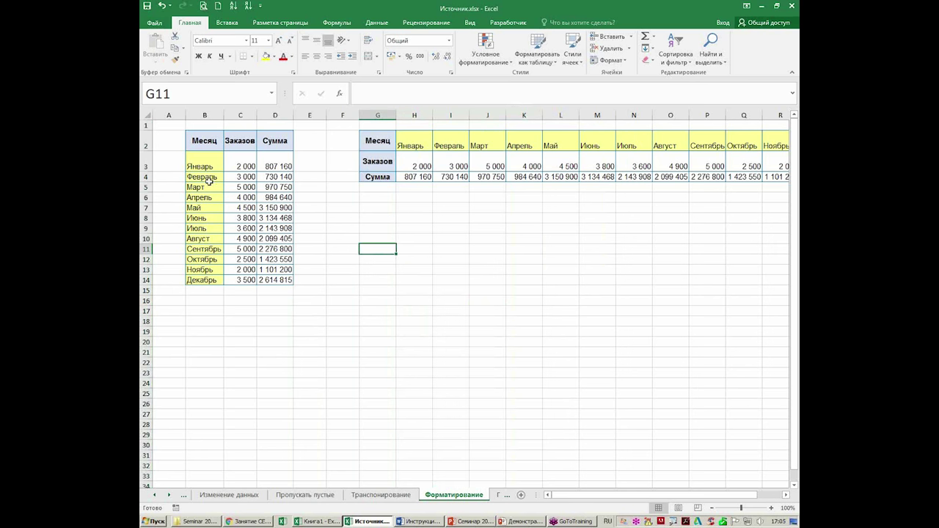
click(218, 197)
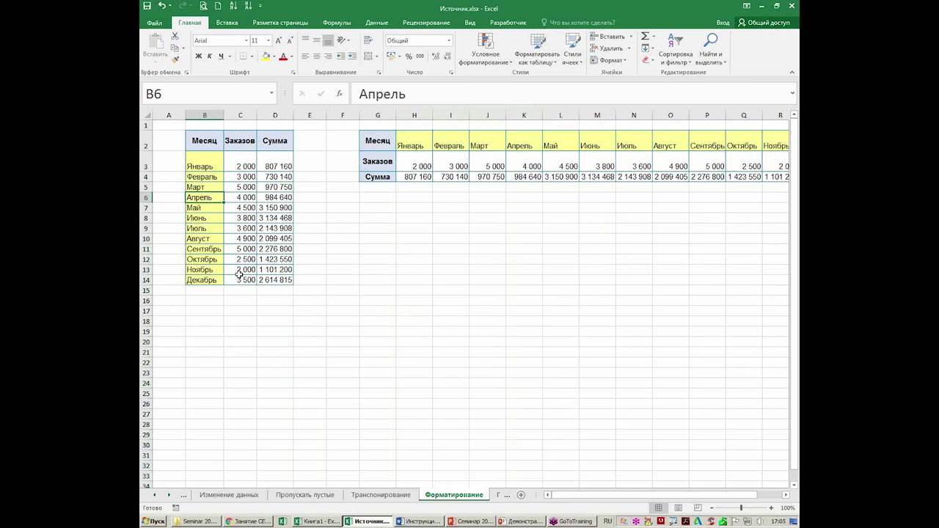
key(ctrl+c)
right_click(379, 220)
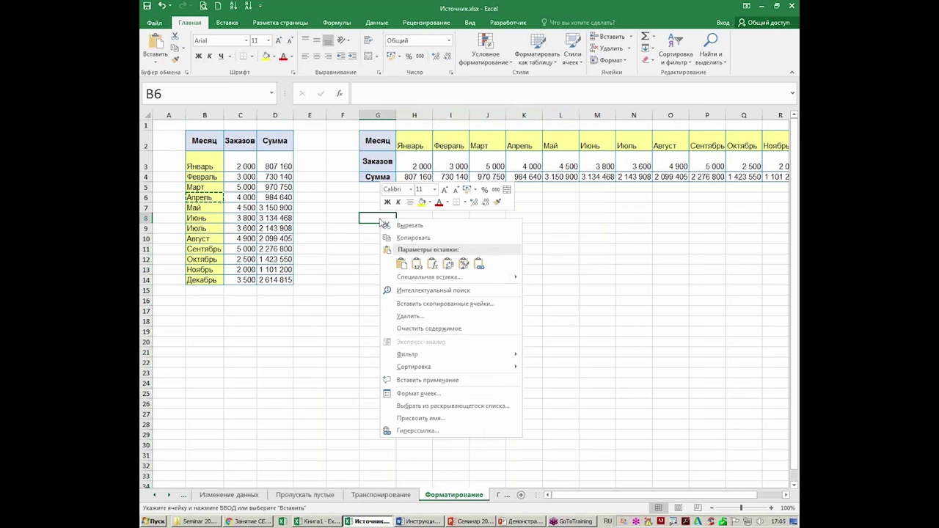
click(413, 278)
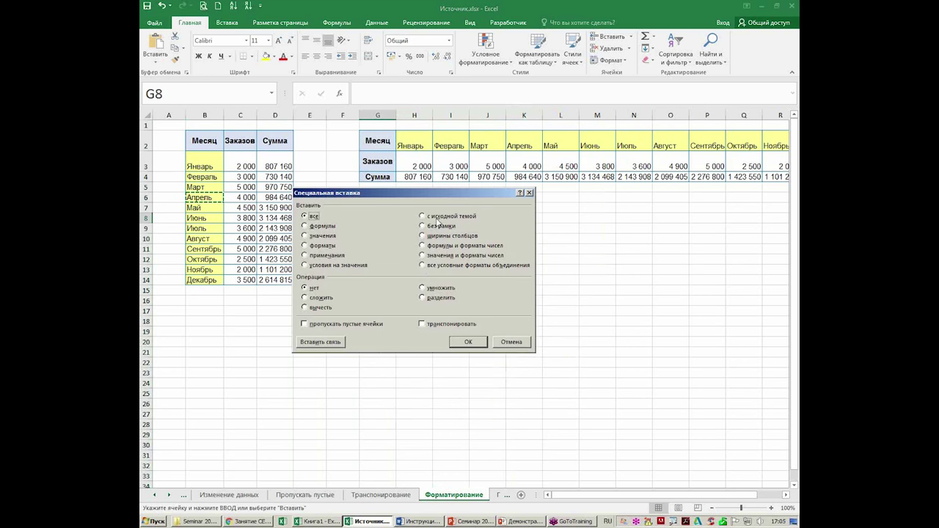
key(alt+r)
click(468, 341)
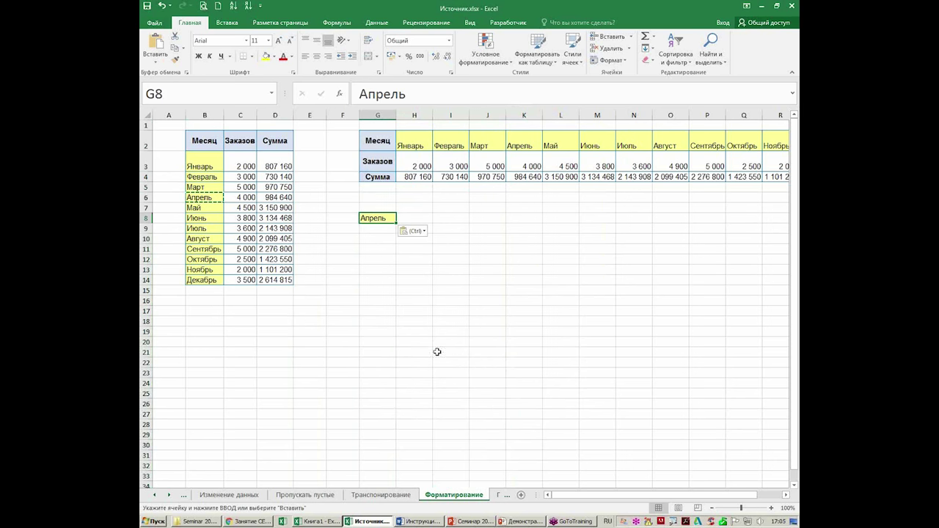
drag(423, 321, 421, 314)
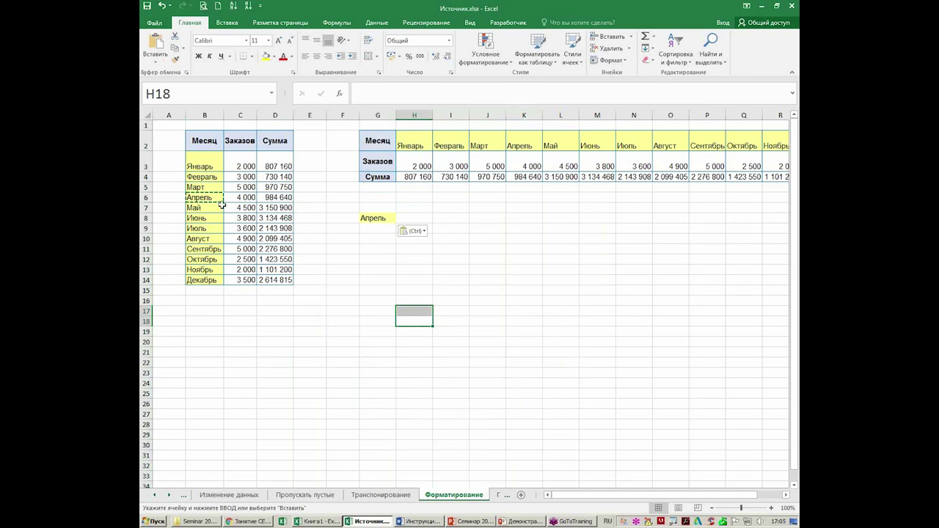
click(376, 218)
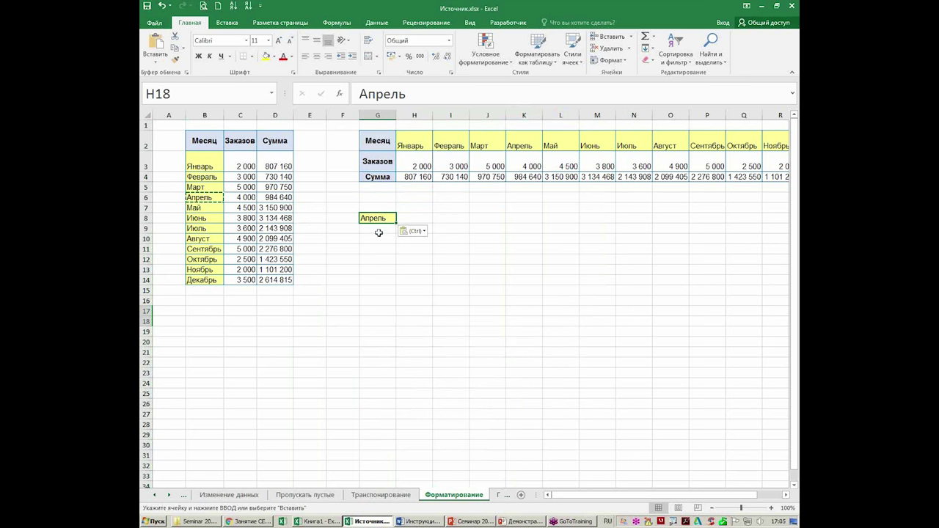
click(377, 271)
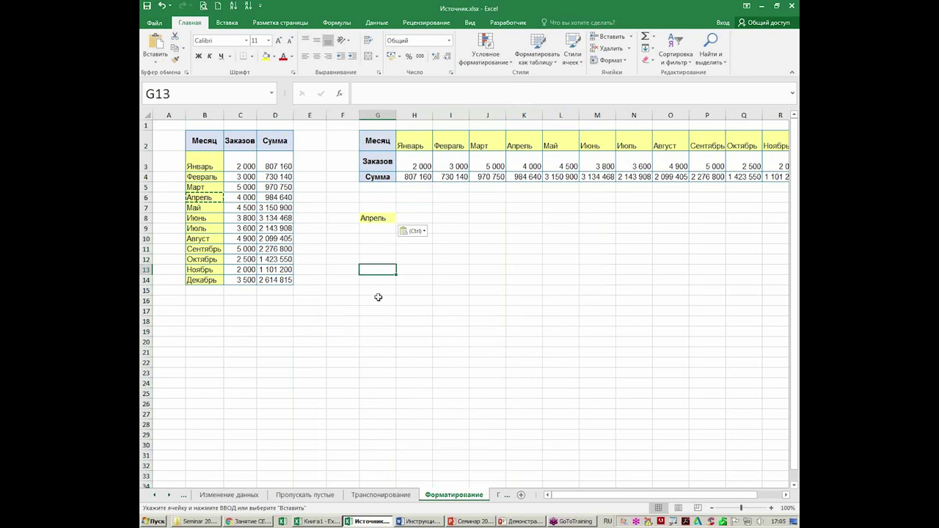
click(375, 218)
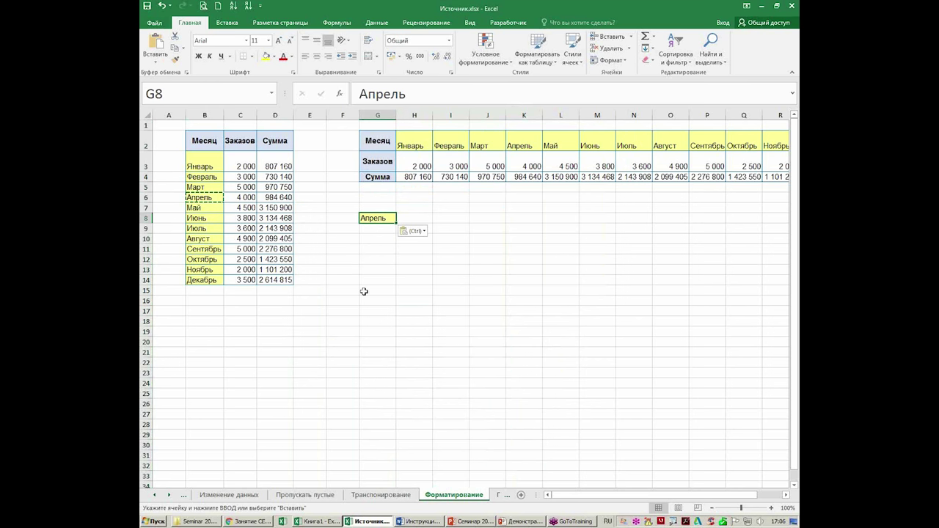
Step: Preview a values-only paste of Апрель into G9, then dismiss it without pasting
click(215, 198)
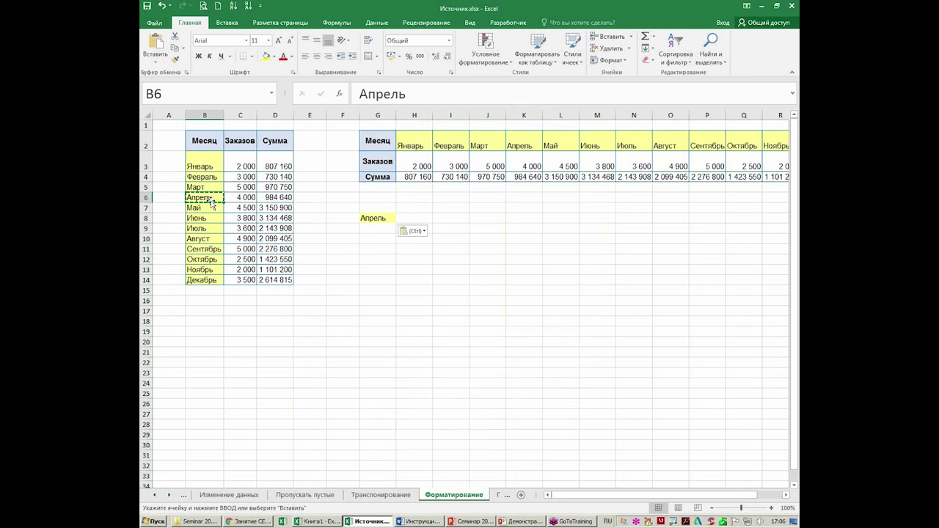
right_click(370, 230)
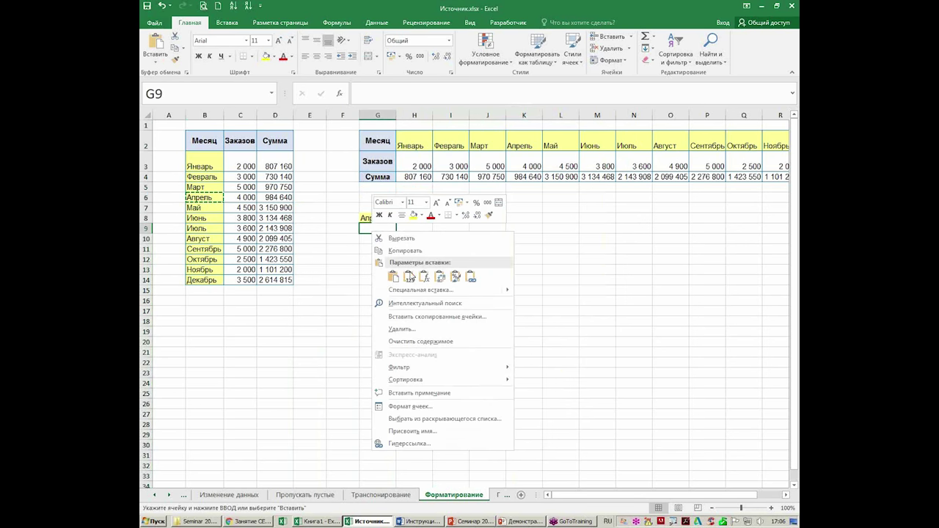
click(409, 277)
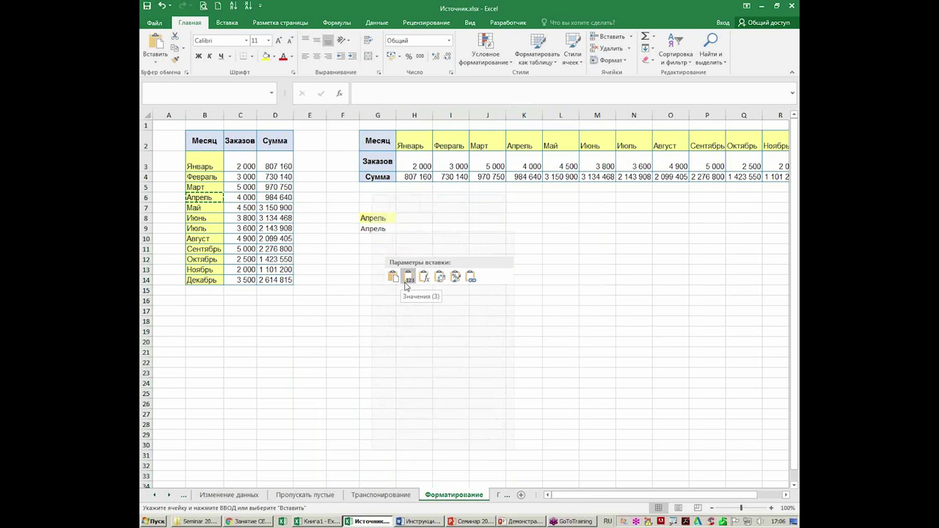
right_click(371, 230)
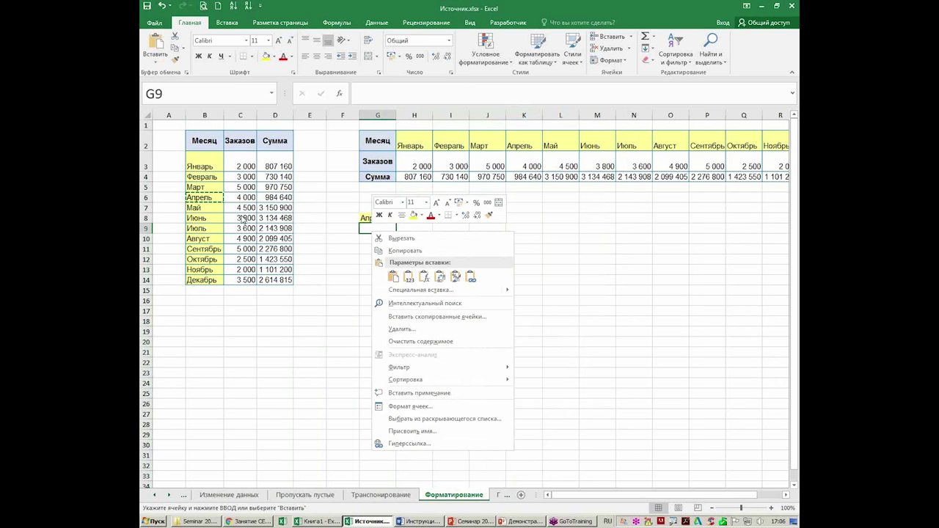
key(Escape)
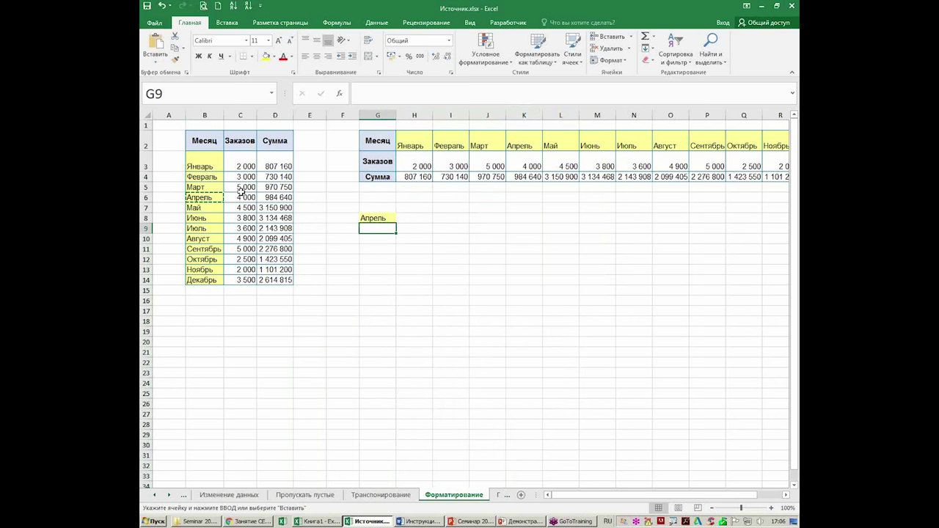
Step: Fill the Заказов and Сумма figures C3:D14 green
drag(241, 167, 275, 281)
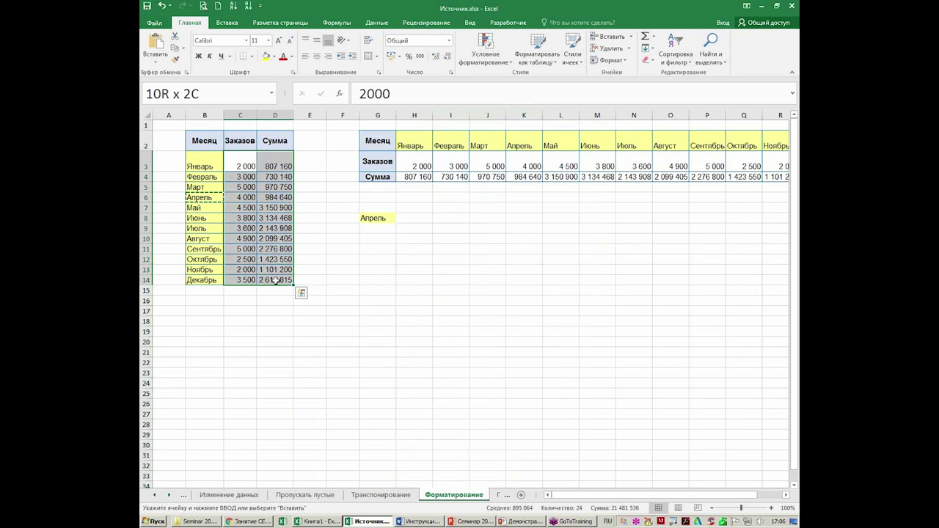
click(275, 59)
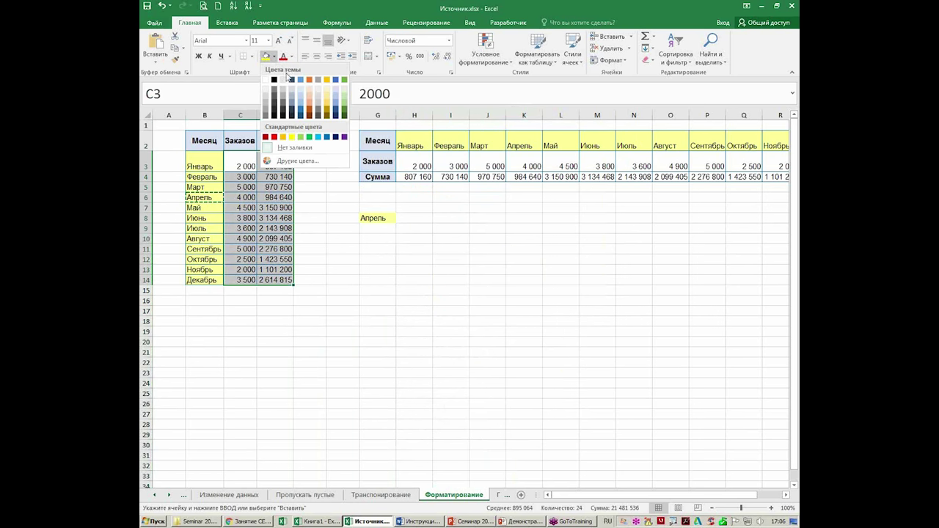
click(344, 108)
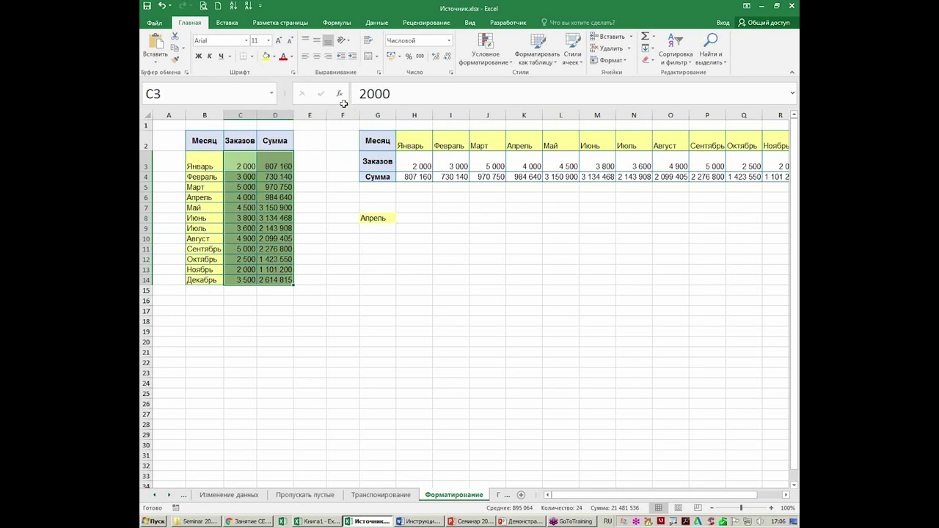
click(249, 207)
right_click(249, 208)
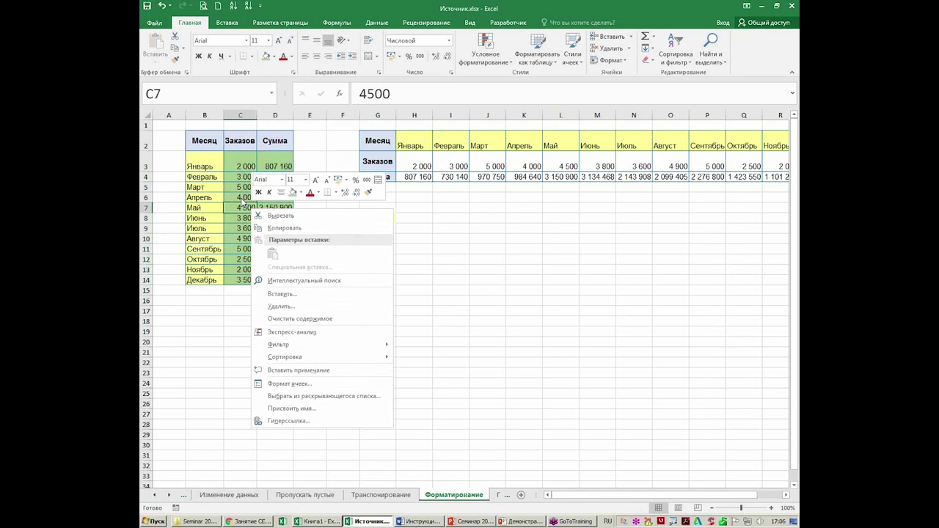
click(244, 204)
Step: Copy C3:D14 and paste it at I8 using the source theme ('с исходной темой')
drag(239, 159, 277, 278)
key(ctrl+c)
right_click(459, 217)
mouse_move(506, 275)
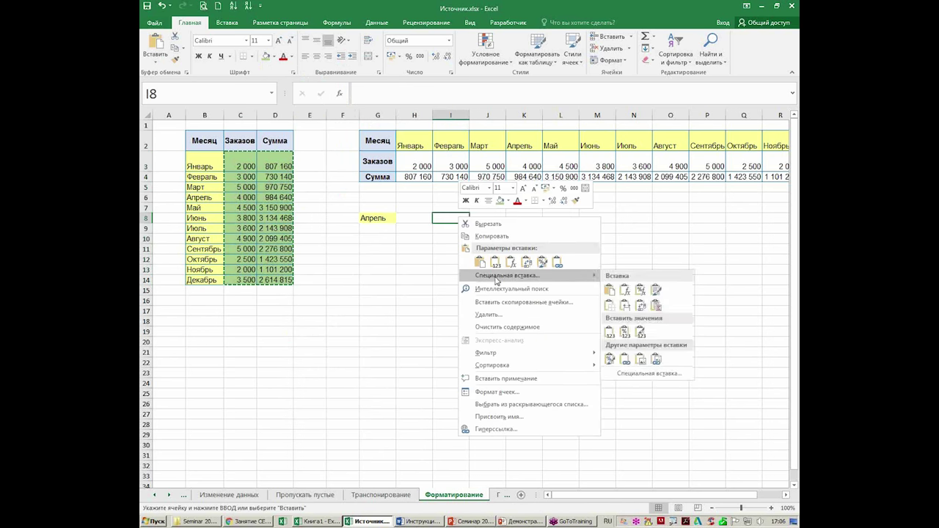
click(496, 277)
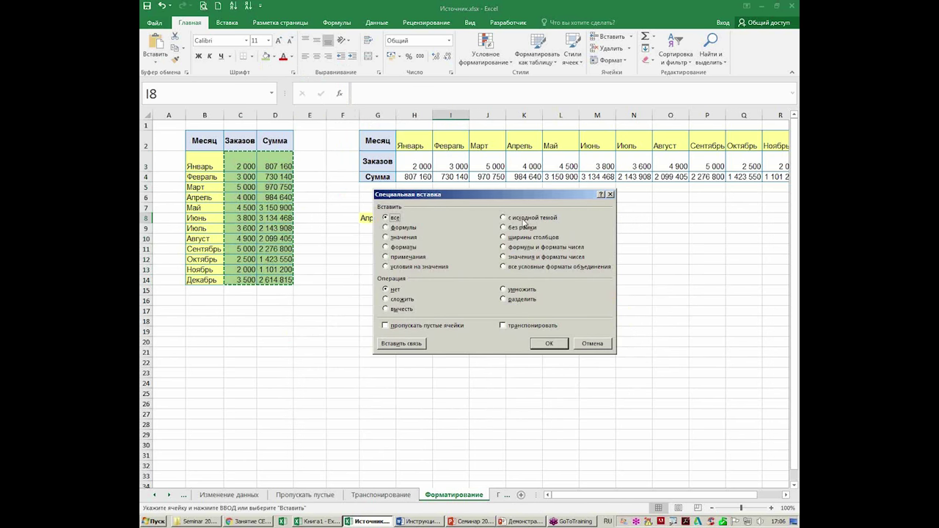
click(550, 344)
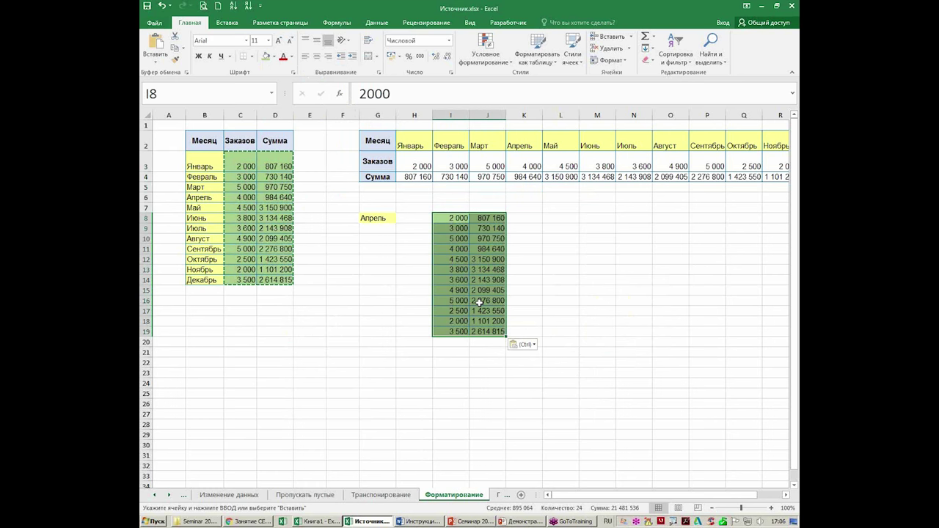
Step: In Книга1, select B2:C9 and apply the Красный и фиолетовый theme colours
click(317, 522)
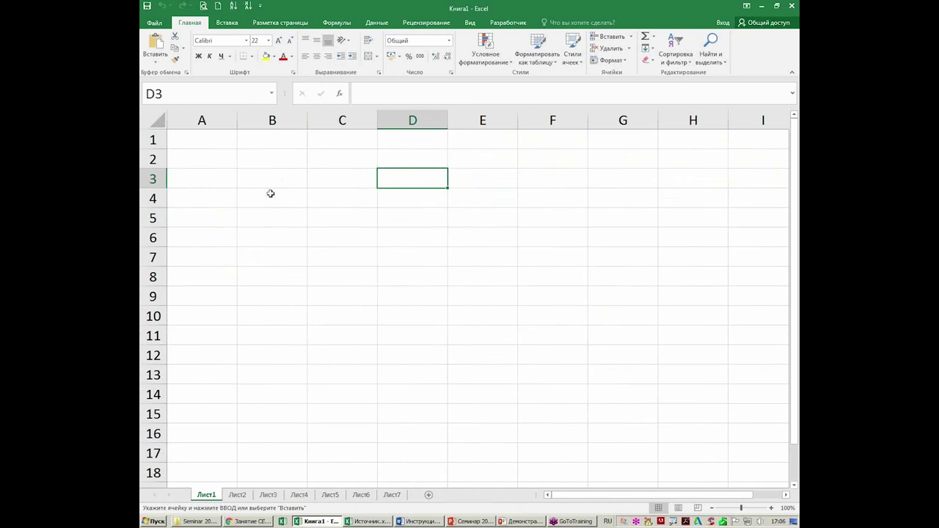
drag(277, 165, 339, 285)
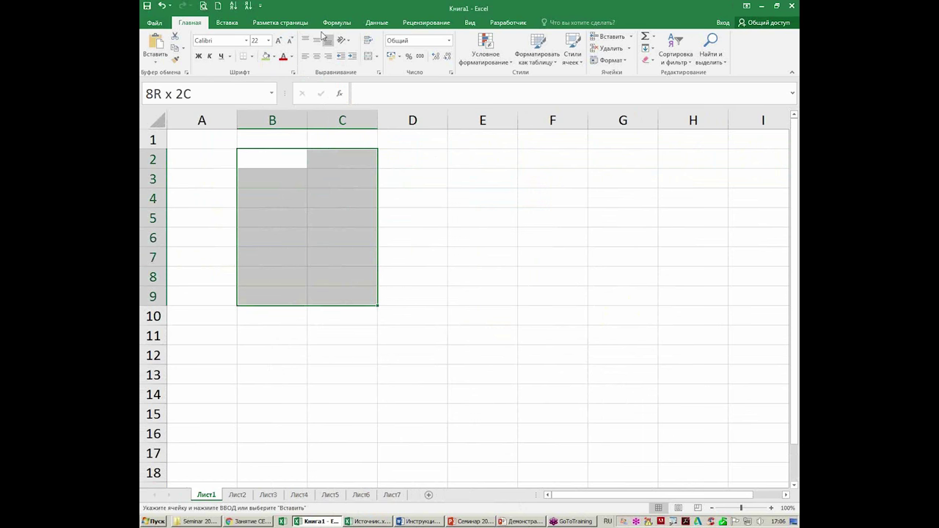
click(301, 24)
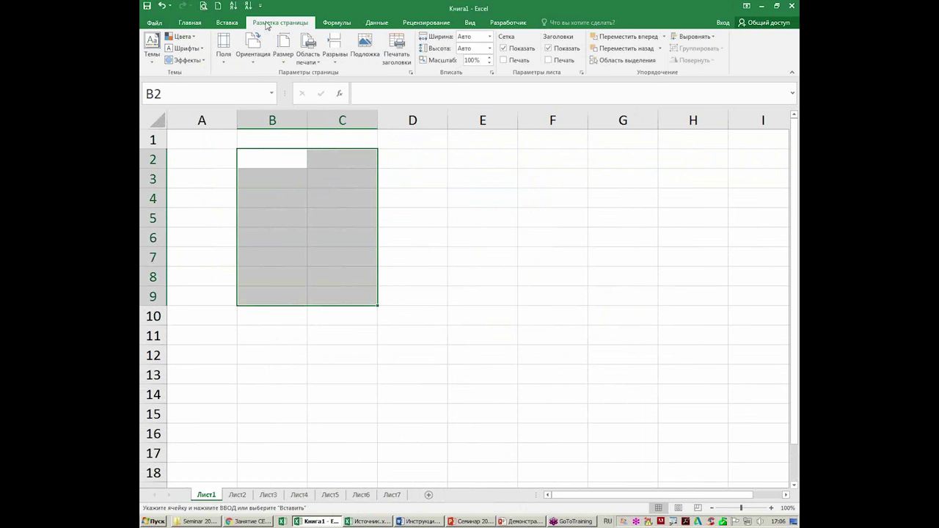
click(152, 62)
click(182, 36)
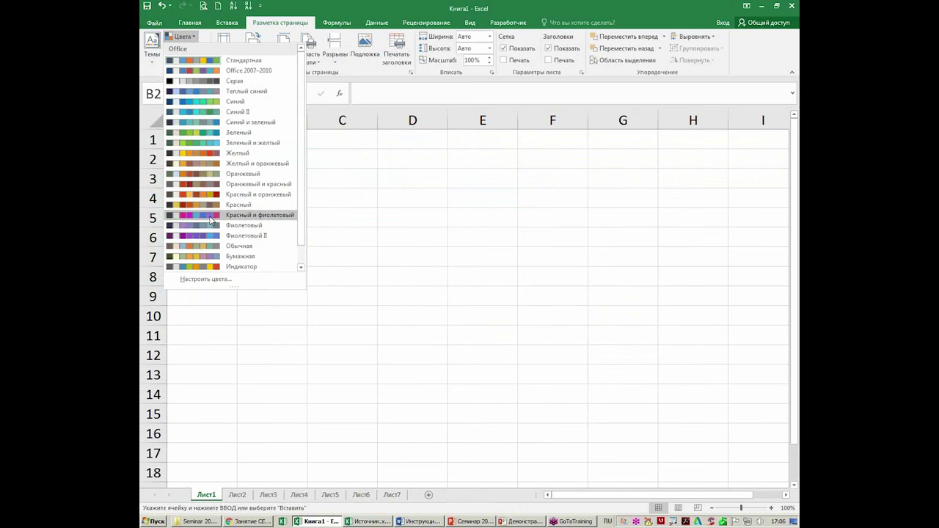
click(210, 218)
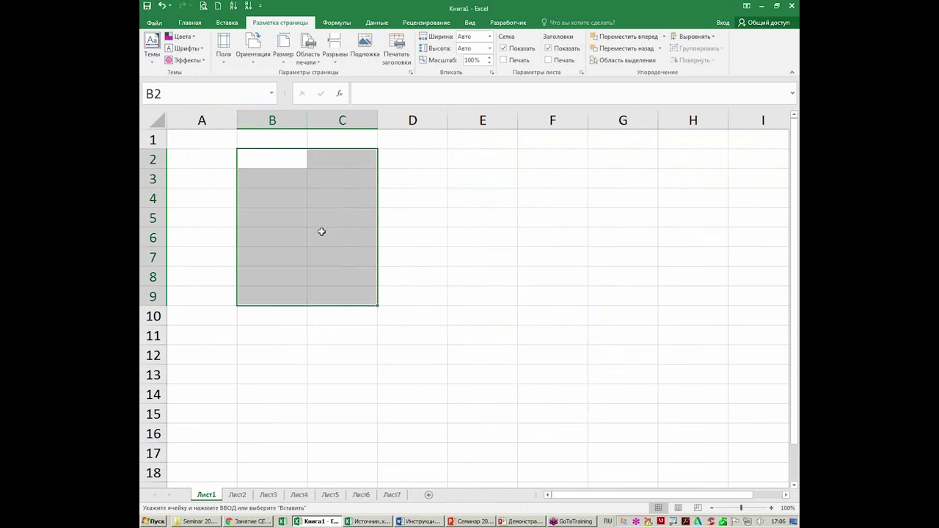
Step: Fill B2:C9 with a magenta shade
click(189, 22)
click(274, 57)
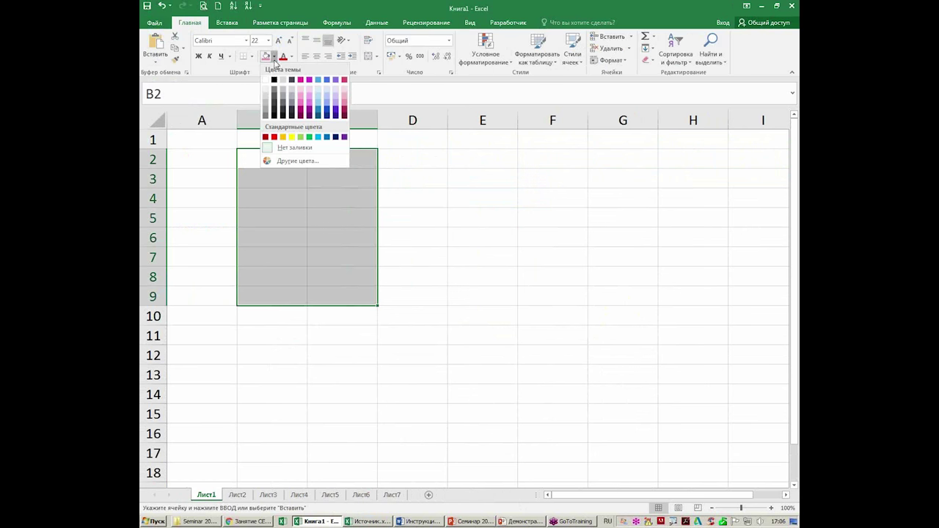
click(301, 108)
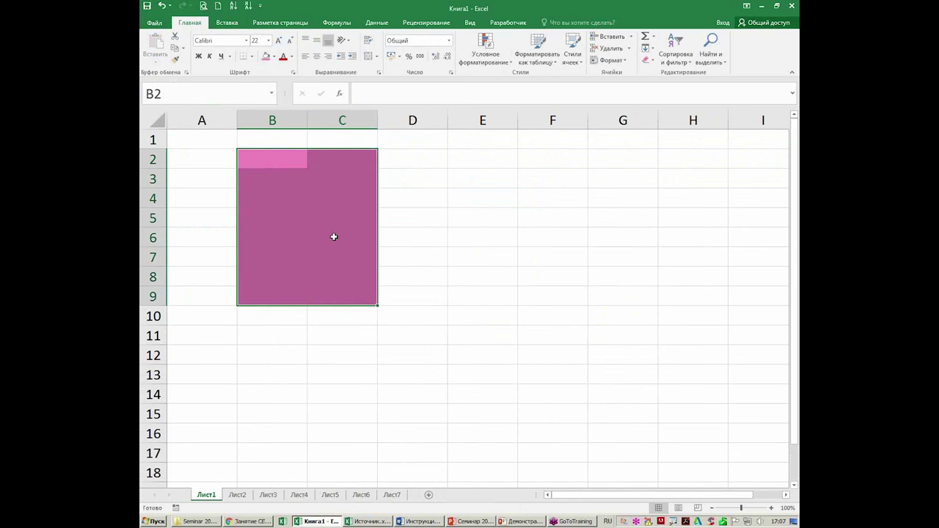
Step: Enter =СЛУЧМЕЖДУ(10;19) into all of B2:C9 at once and copy the block
text(=сл)
key(Tab)
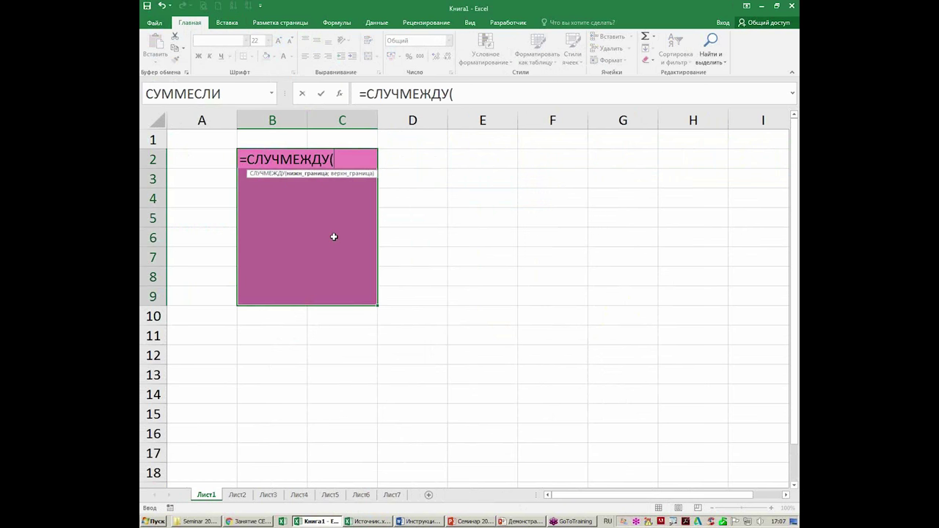
text(0;)
text(19)
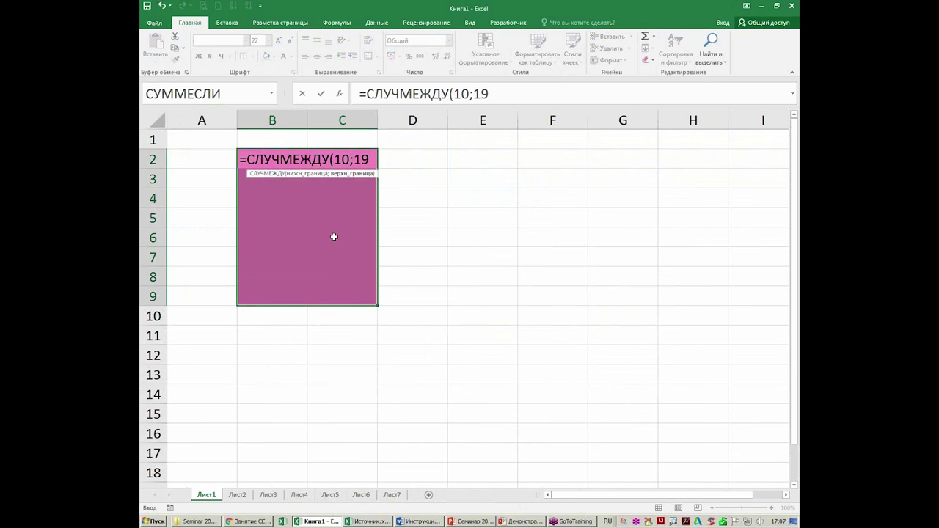
key(ctrl+Return)
key(ctrl+c)
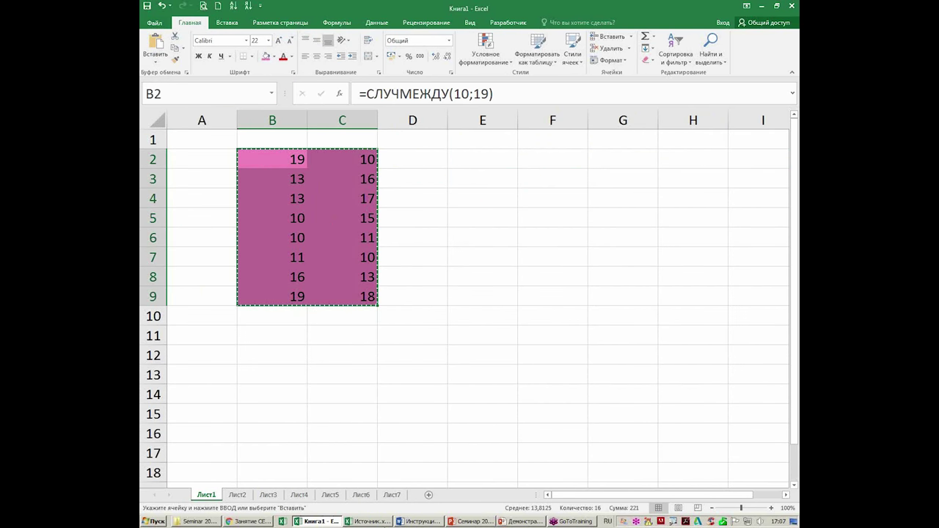
Step: Back in Источник, paste the random-number block at L8 with its magenta formatting
click(381, 522)
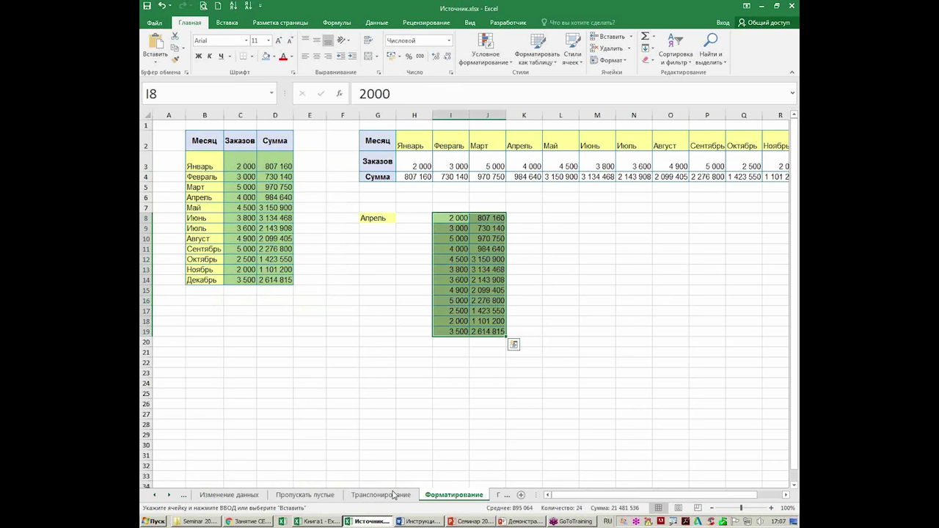
right_click(557, 221)
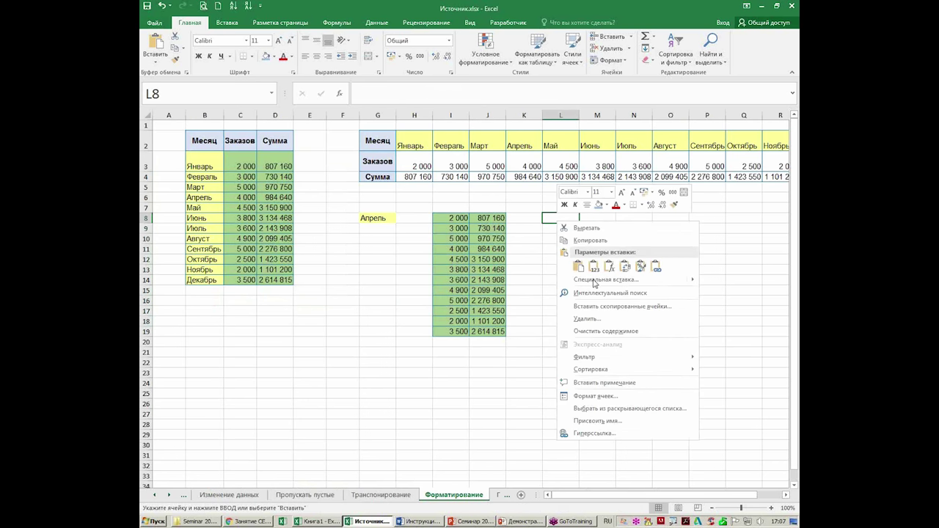
click(595, 284)
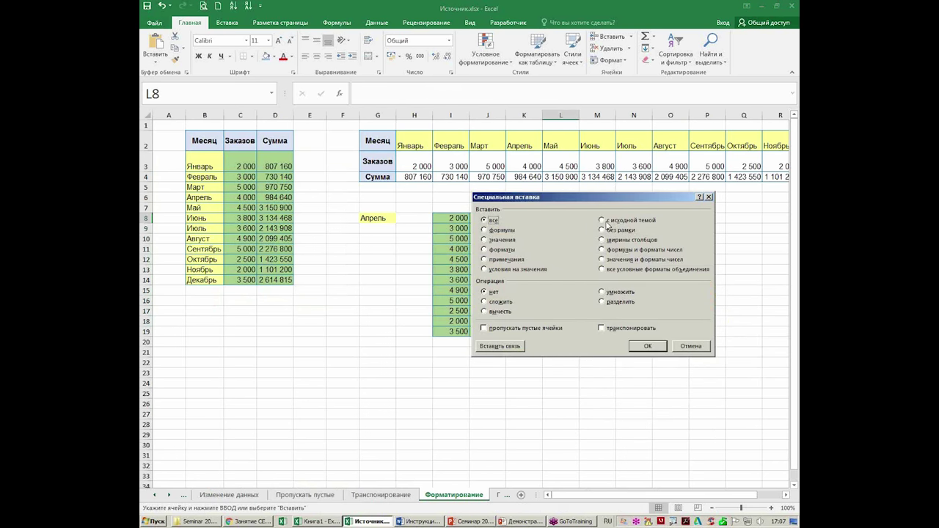
click(649, 345)
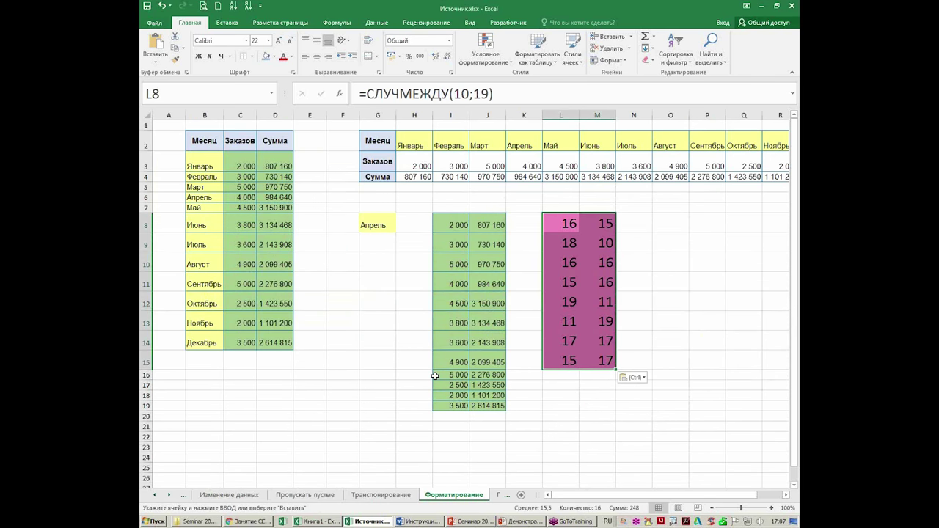
right_click(325, 266)
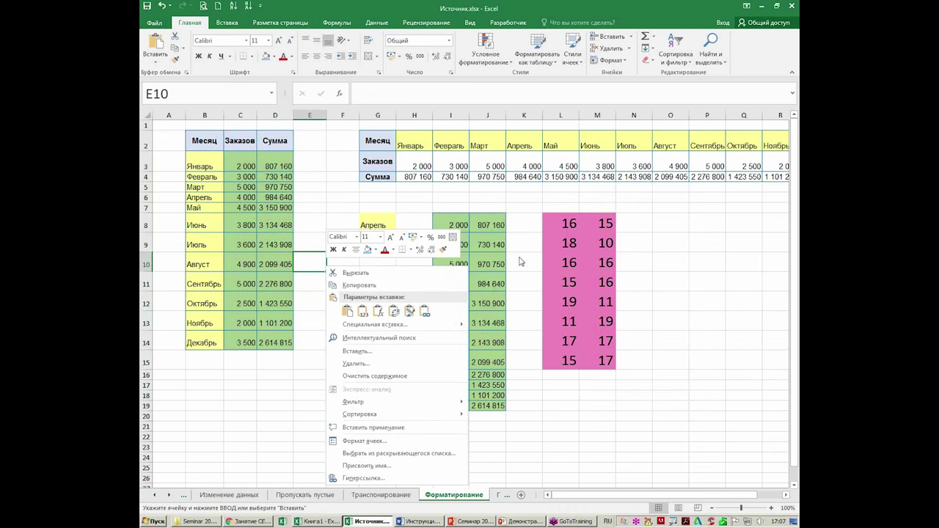
Step: Paste a second copy at O8:P15 as unformatted =СЛУЧМЕЖДУ formulas
right_click(671, 222)
click(600, 279)
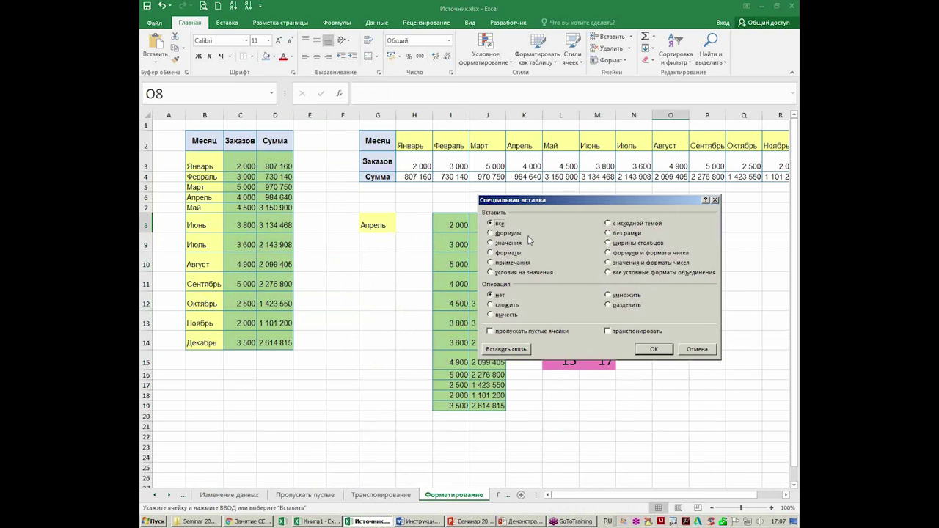
click(666, 352)
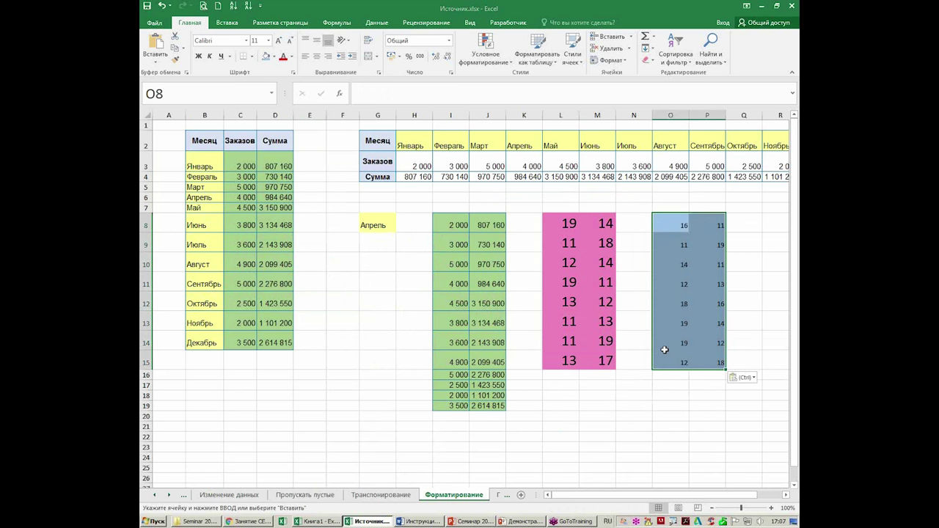
click(707, 284)
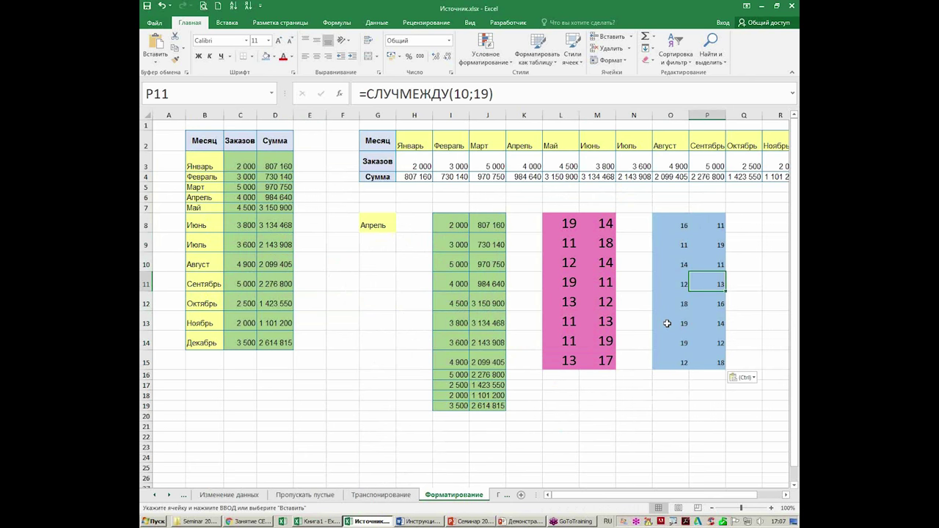
click(319, 522)
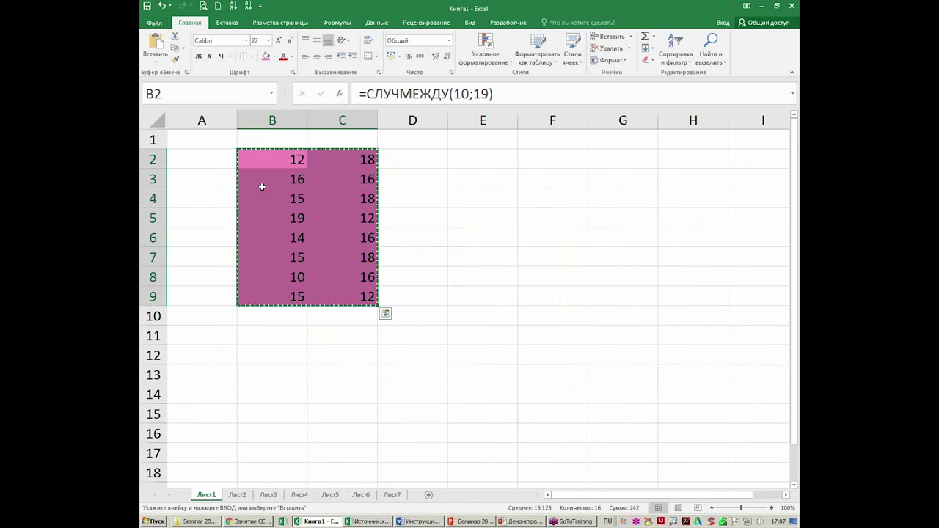
click(274, 57)
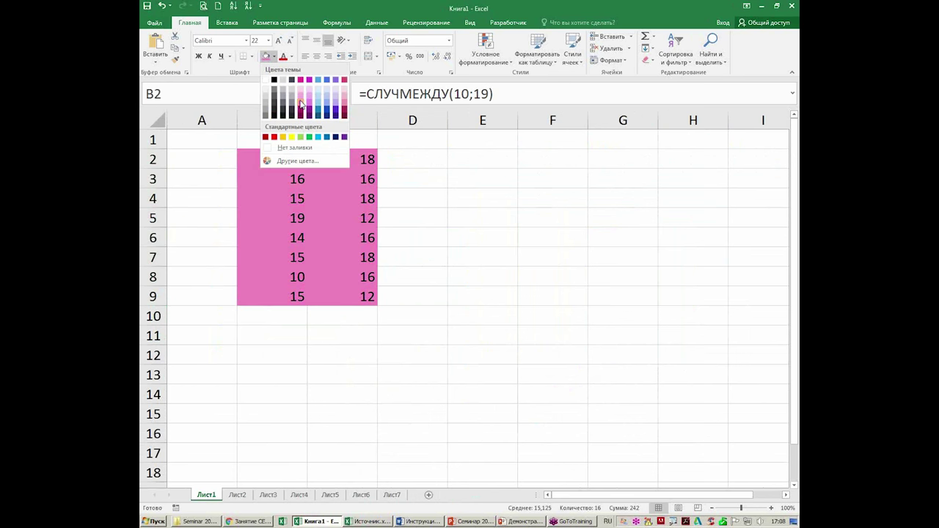
click(300, 104)
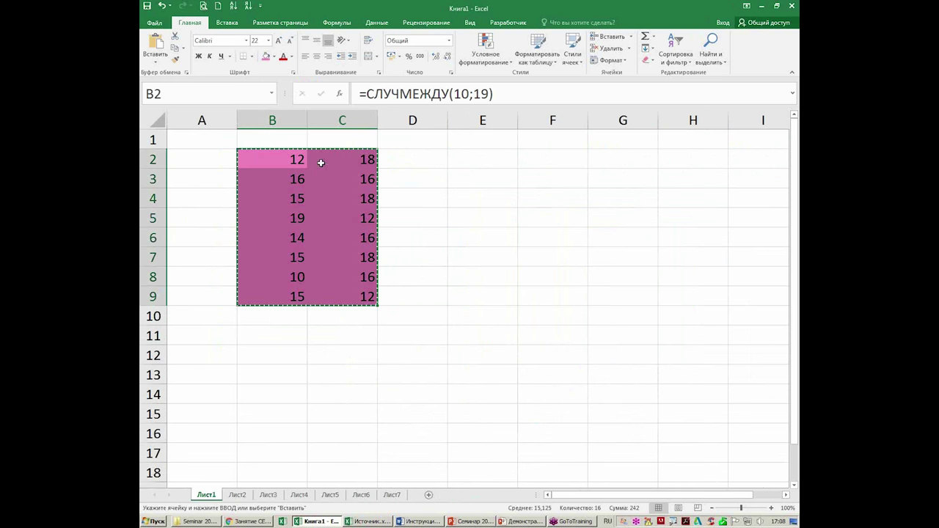
click(370, 521)
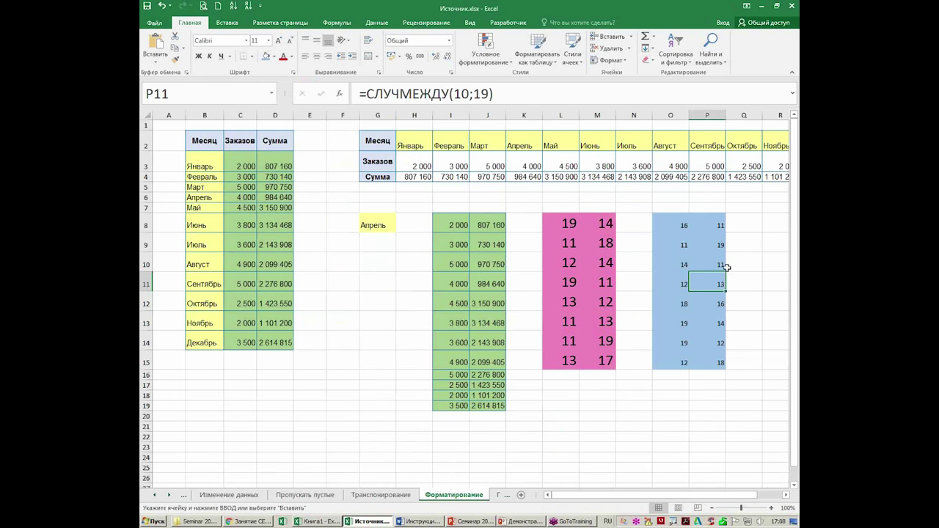
click(274, 57)
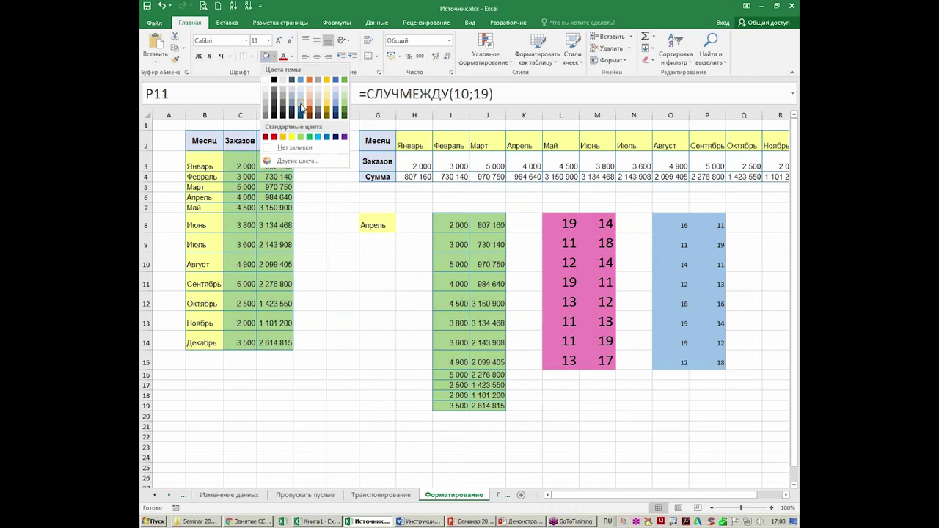
key(ctrl+c)
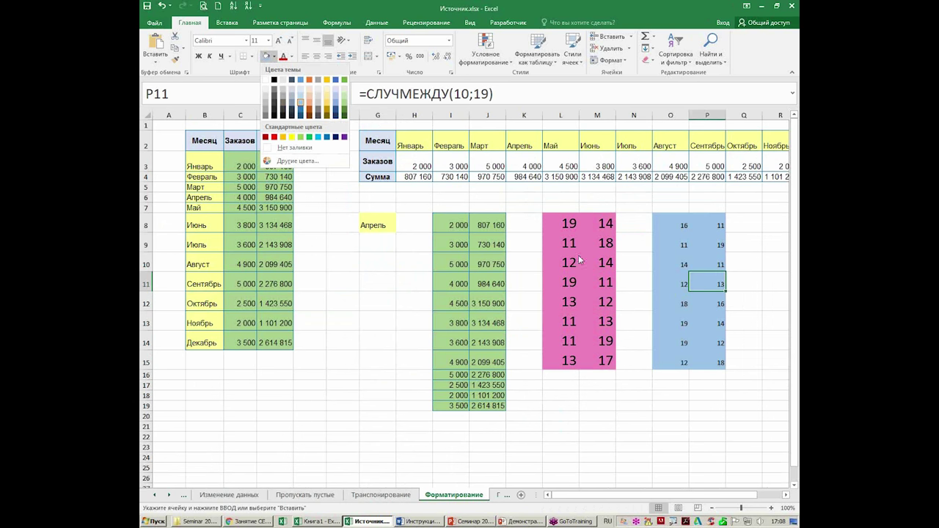
key(Escape)
click(581, 270)
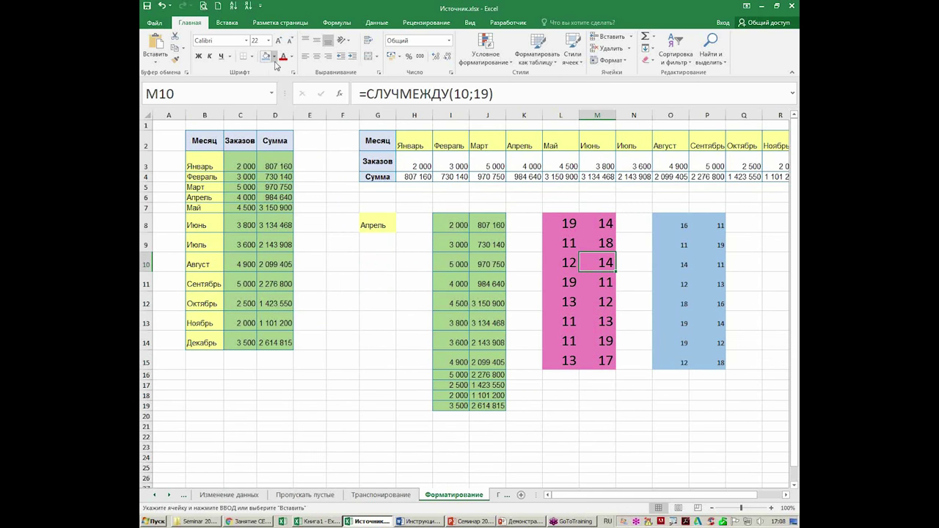
click(274, 56)
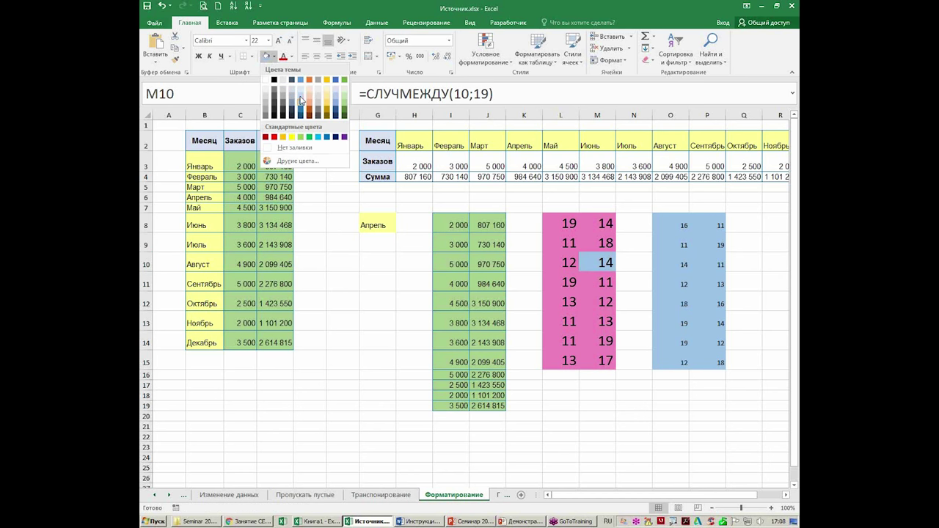
key(ctrl+c)
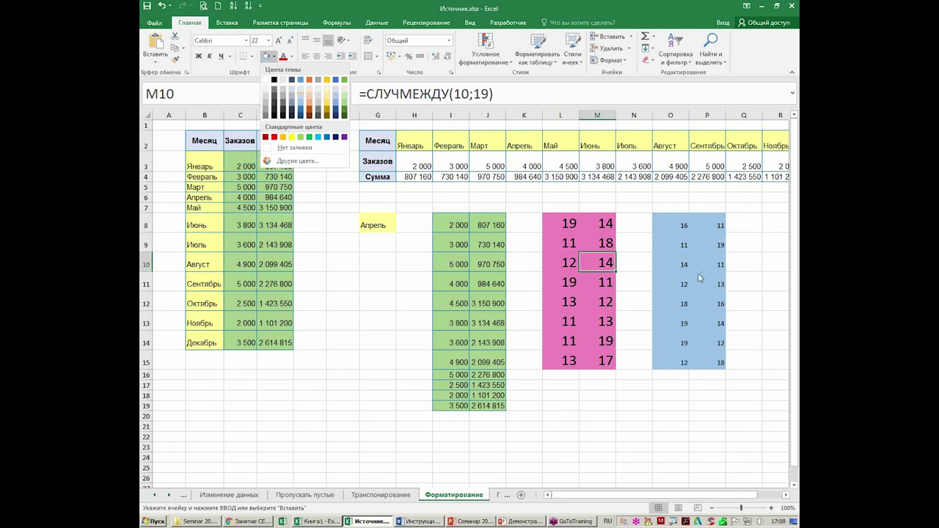
key(Escape)
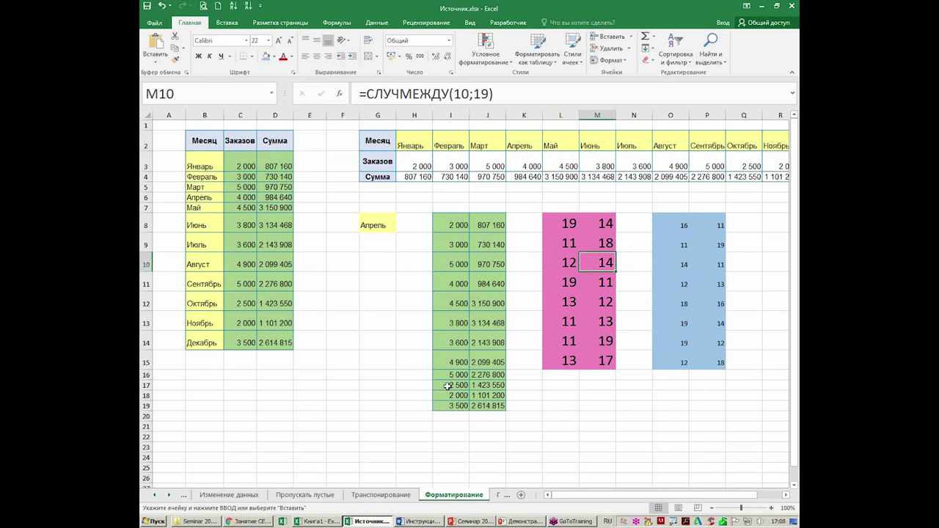
Step: Cancel a Paste Special at G10, then go to the Примечание staff-hours sheet
right_click(377, 259)
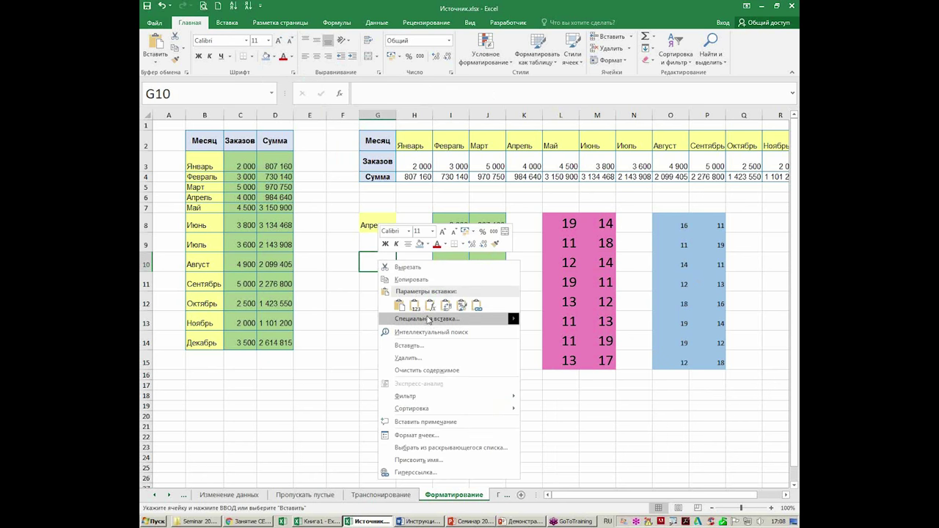
click(428, 317)
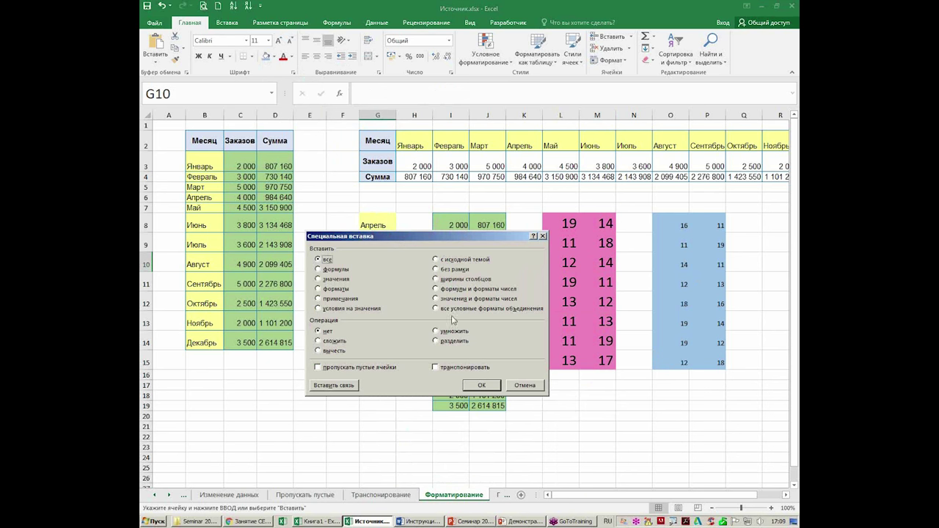
click(537, 390)
click(411, 450)
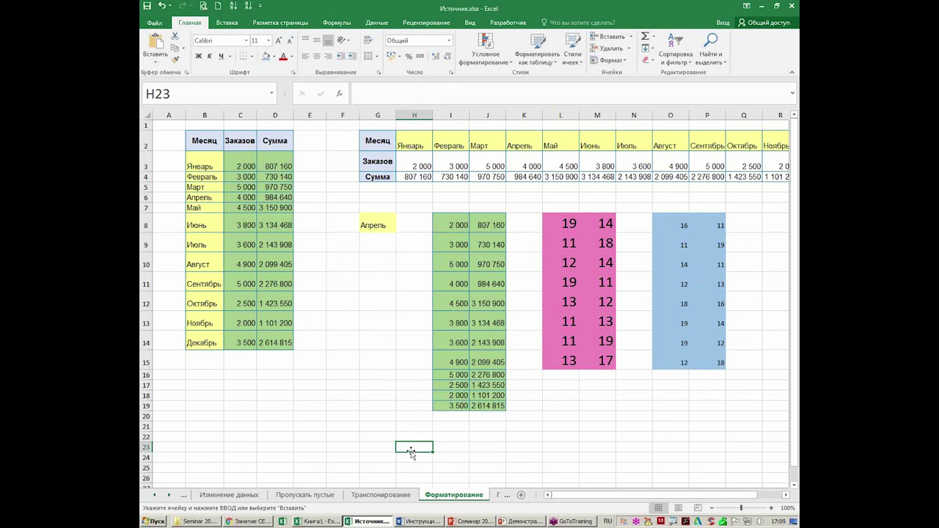
key(ctrl+Page_Down)
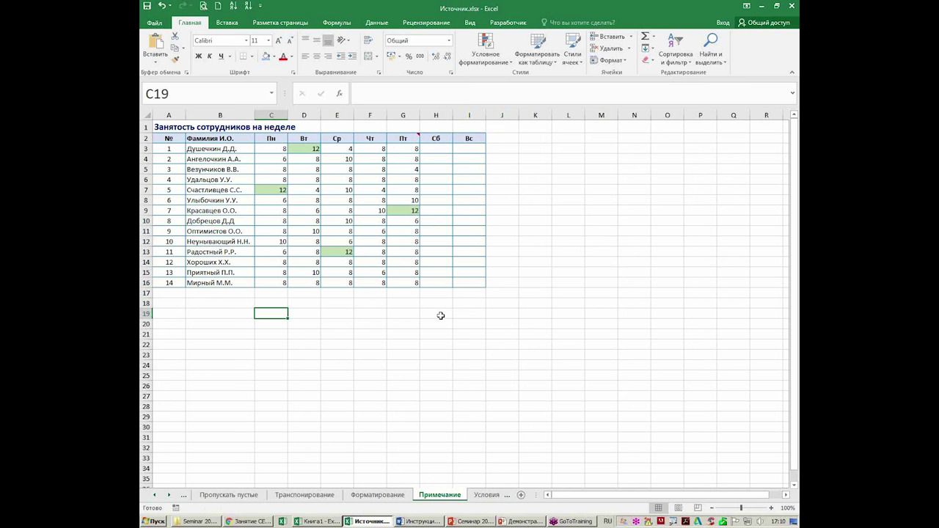
Step: Copy the Пт header in G2, test-paste it into L5, then undo the paste
right_click(399, 139)
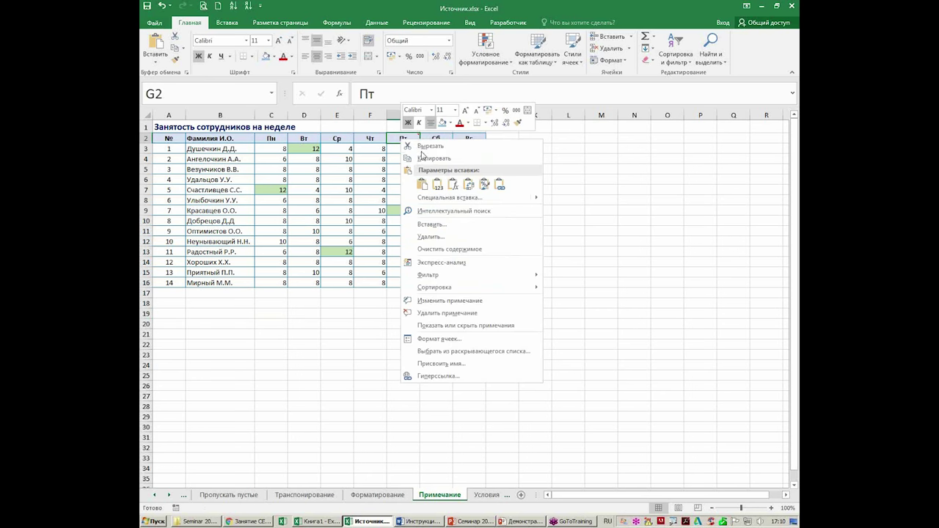
click(431, 159)
click(564, 169)
key(ctrl+v)
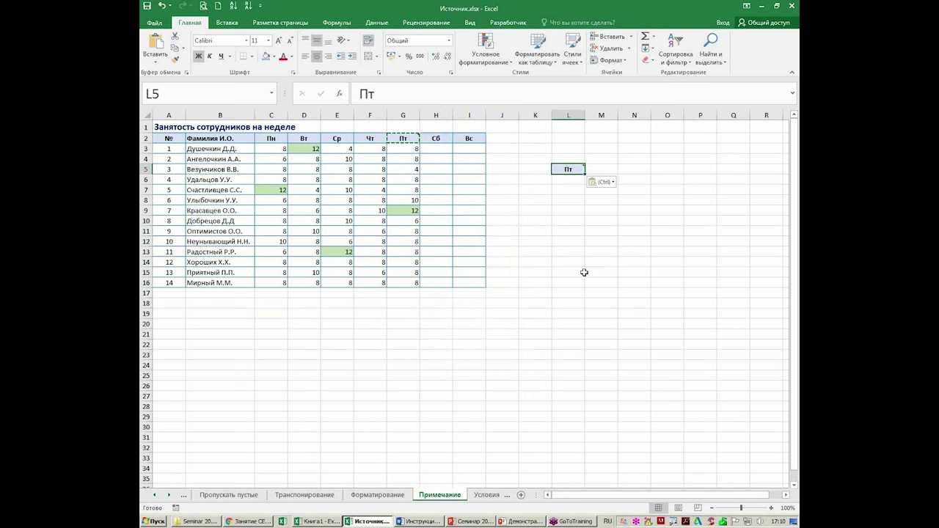
key(ctrl+z)
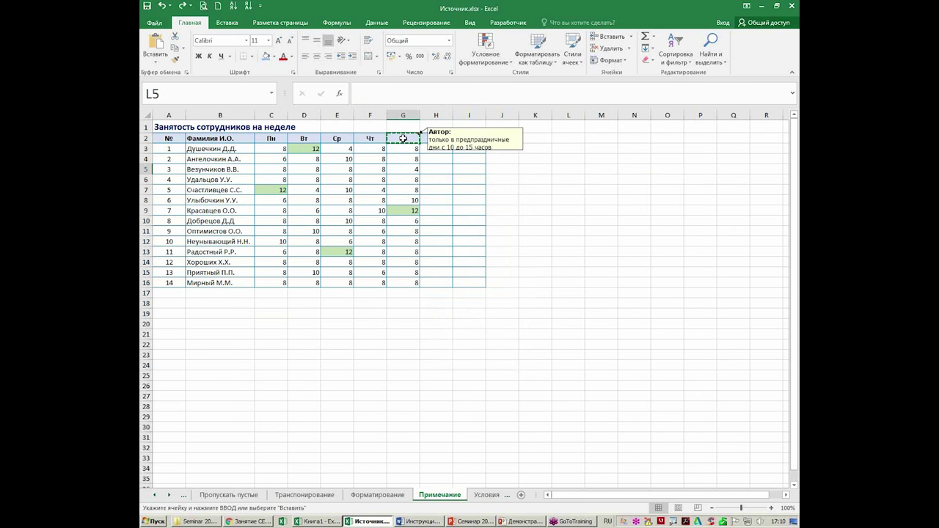
click(402, 139)
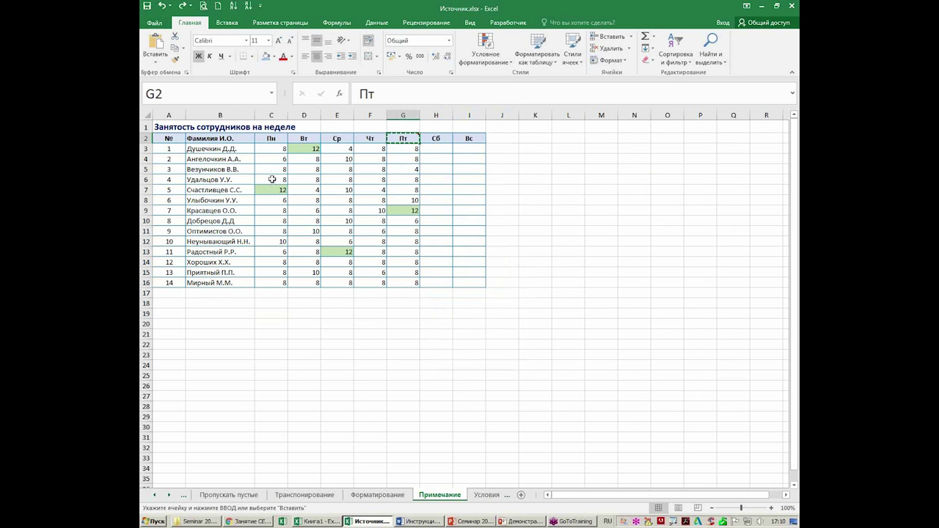
Step: Select the four green 12-hour cells D3, C7, E13 and G9 together
click(309, 149)
ctrl+click(278, 189)
ctrl+click(330, 253)
ctrl+click(404, 211)
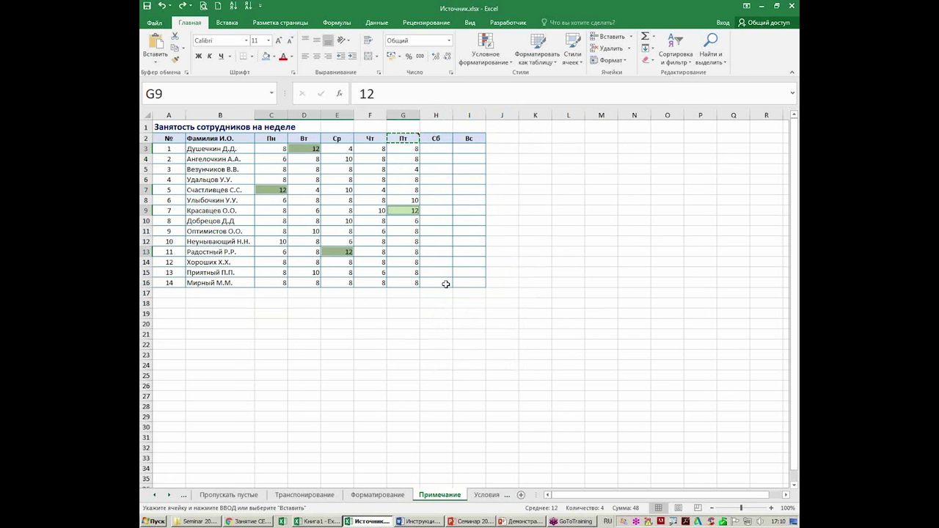
Step: Paste Special only the comment (примечания) from the Пт header onto D3, C7, E13 and G9
key(ctrl+alt+v)
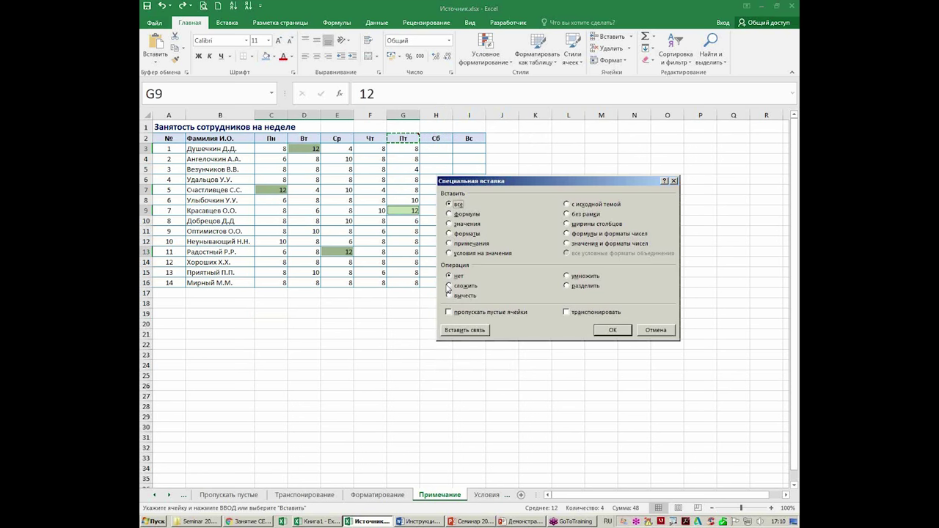
click(449, 244)
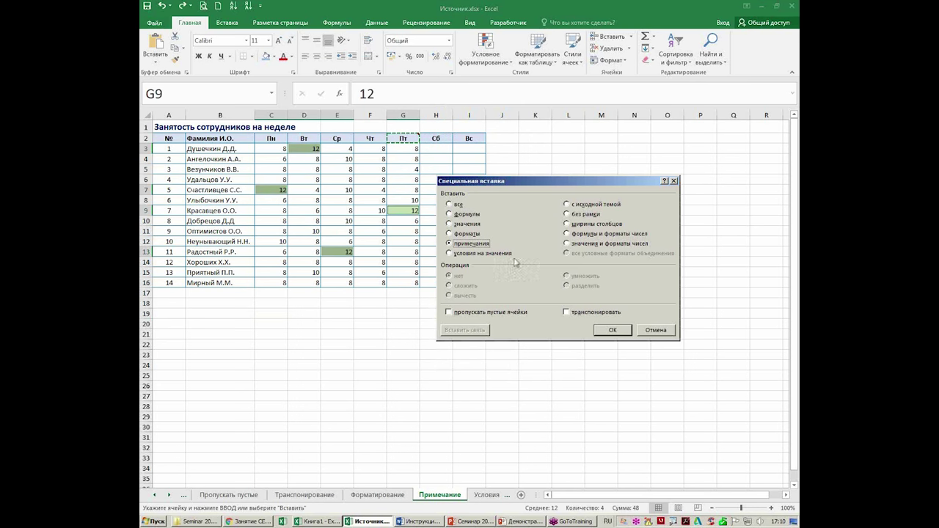
click(621, 332)
click(439, 334)
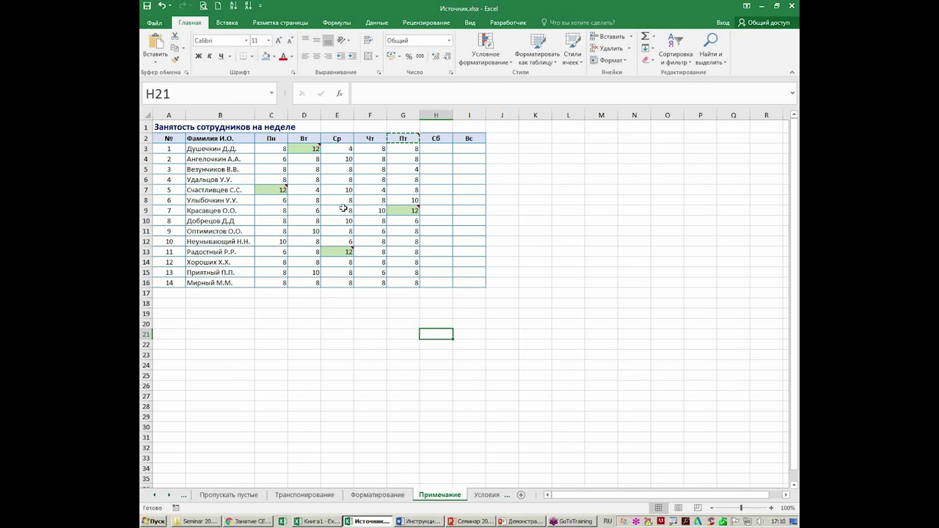
Step: On Рецензирование, show all comments, then toggle them off again
click(429, 24)
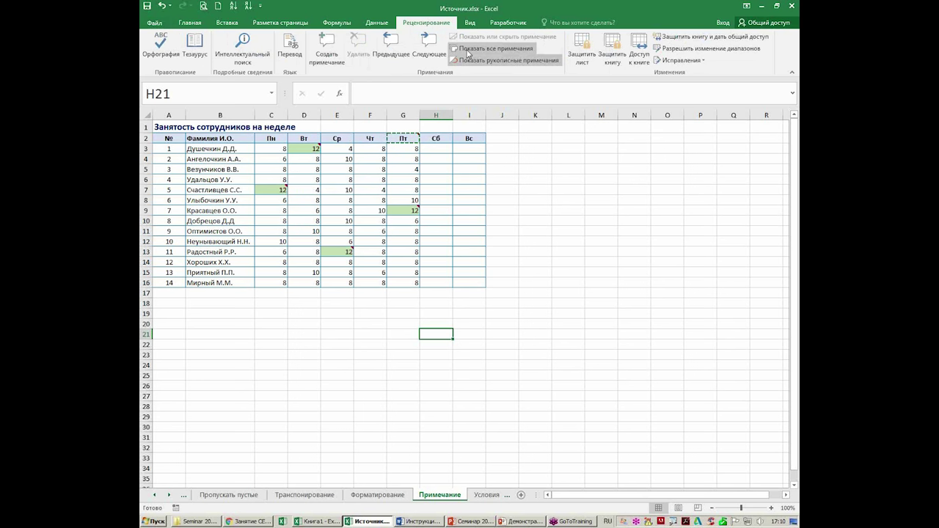
click(459, 49)
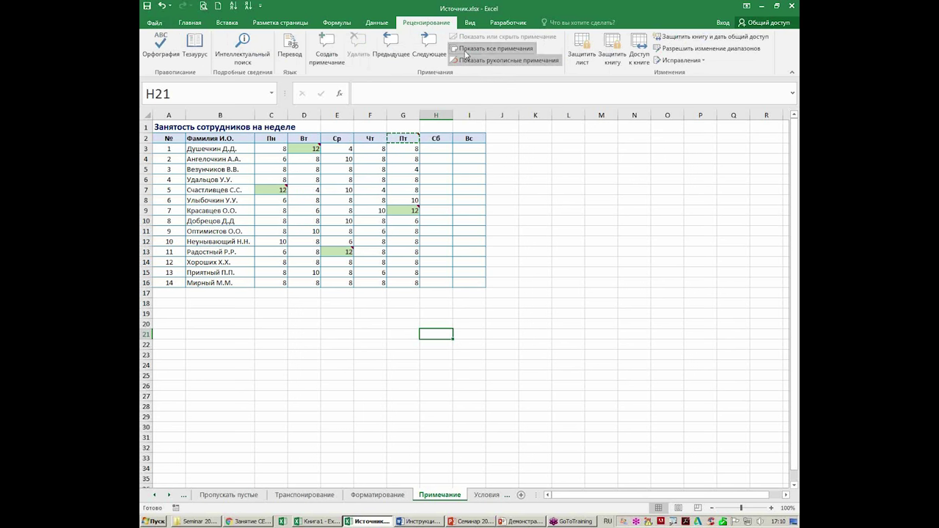
click(620, 377)
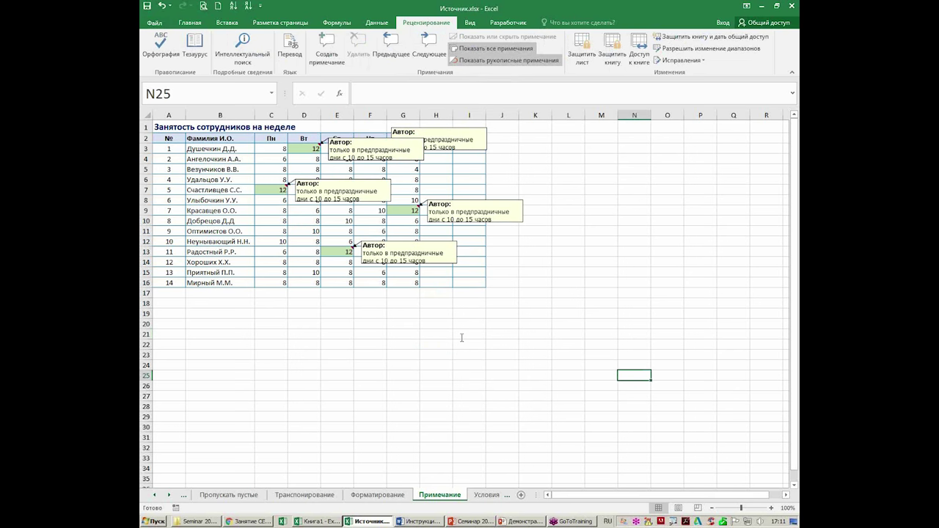
click(497, 49)
Step: Select the Вт column hour values D3:D16
click(372, 321)
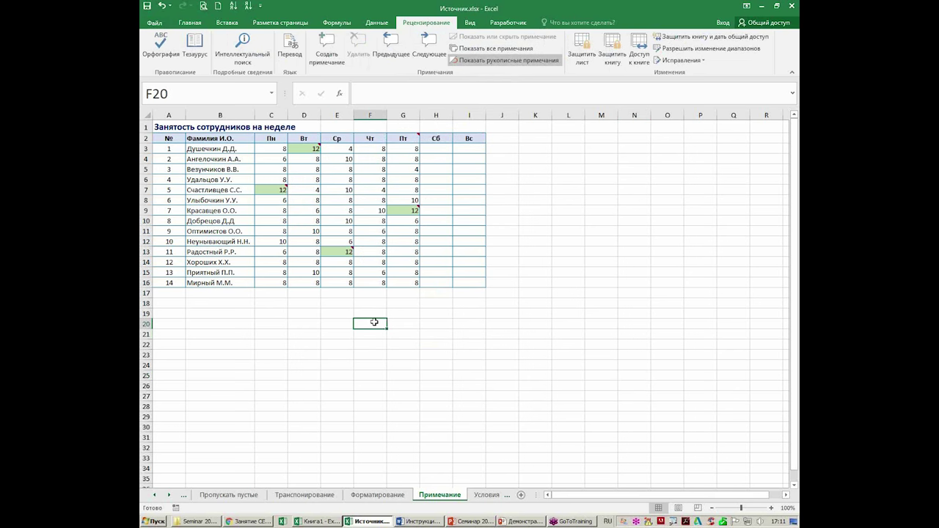
scroll(406, 389, up, 1)
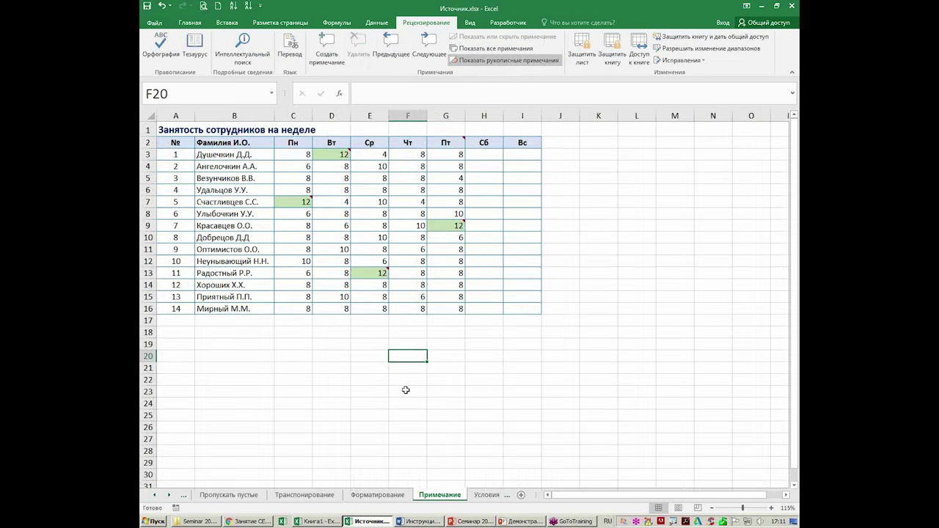
scroll(405, 390, up, 1)
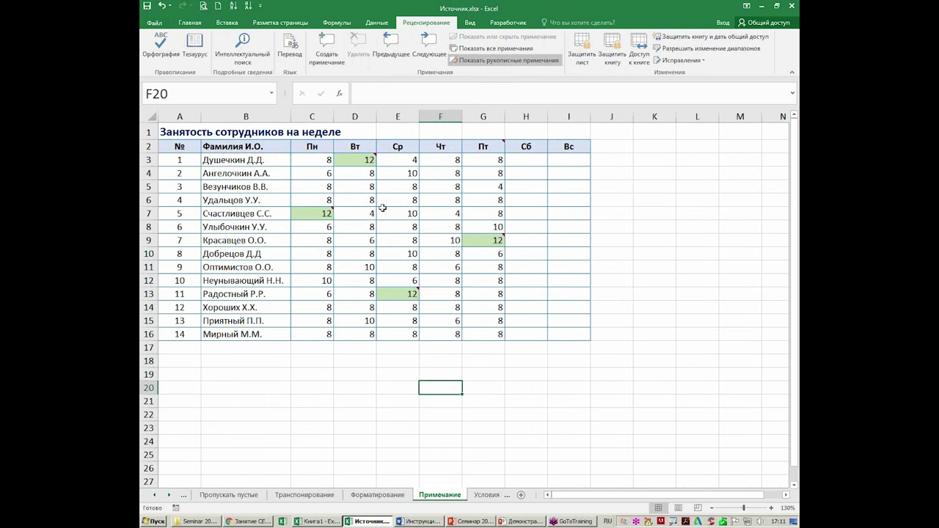
click(360, 176)
click(361, 196)
click(367, 213)
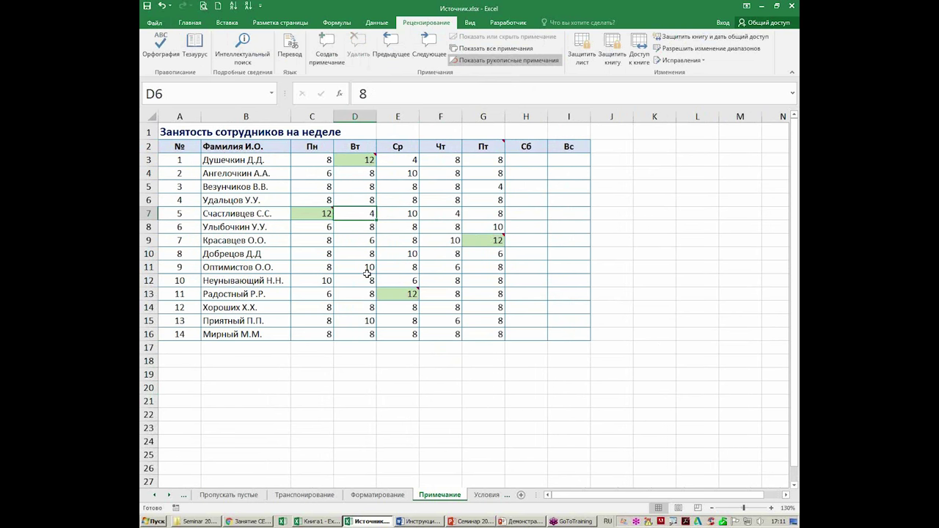
click(369, 320)
drag(355, 161, 355, 334)
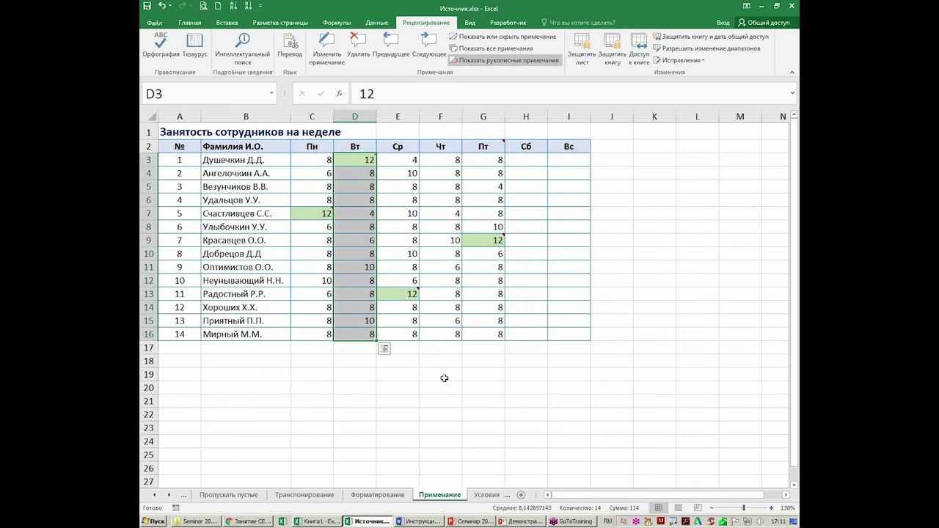
Step: On the Условия sheet, select cells B2:B10
click(486, 495)
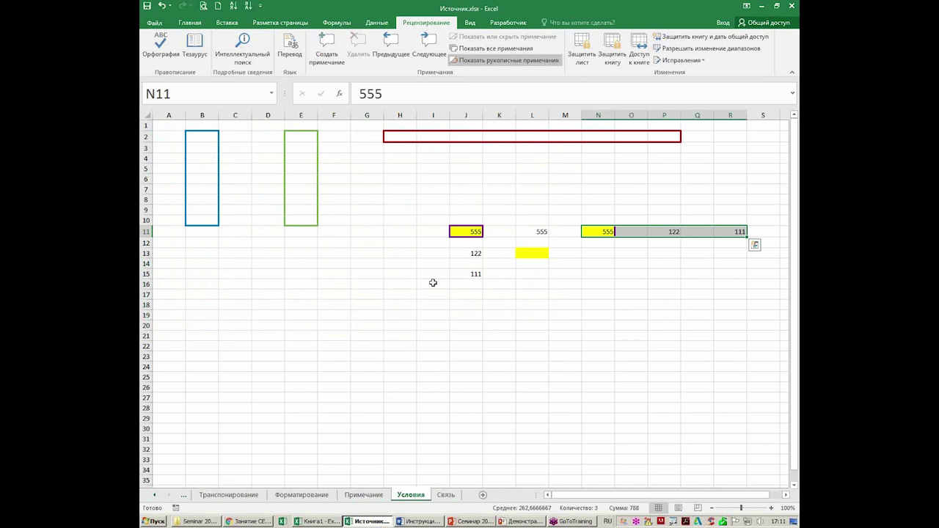
key(Escape)
drag(200, 136, 198, 221)
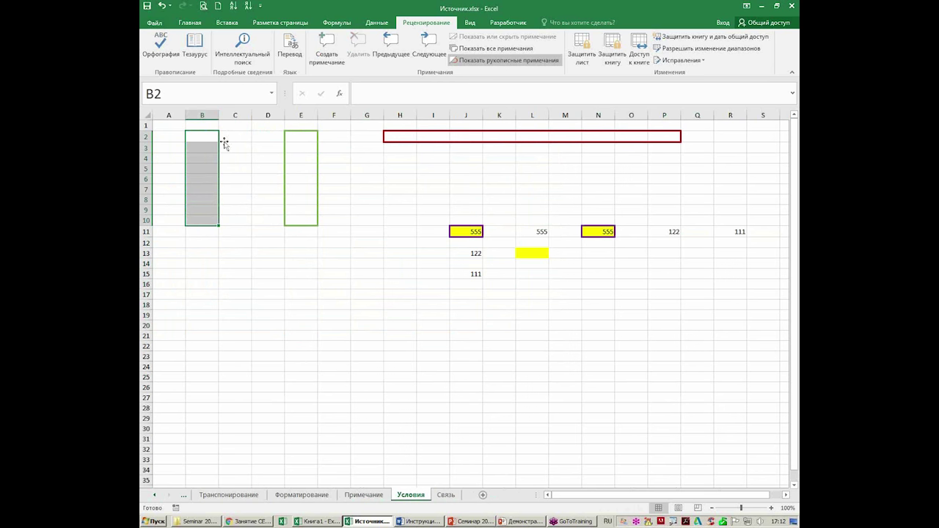
Step: Add a Data Validation rule allowing whole numbers between 5 and 20
click(376, 22)
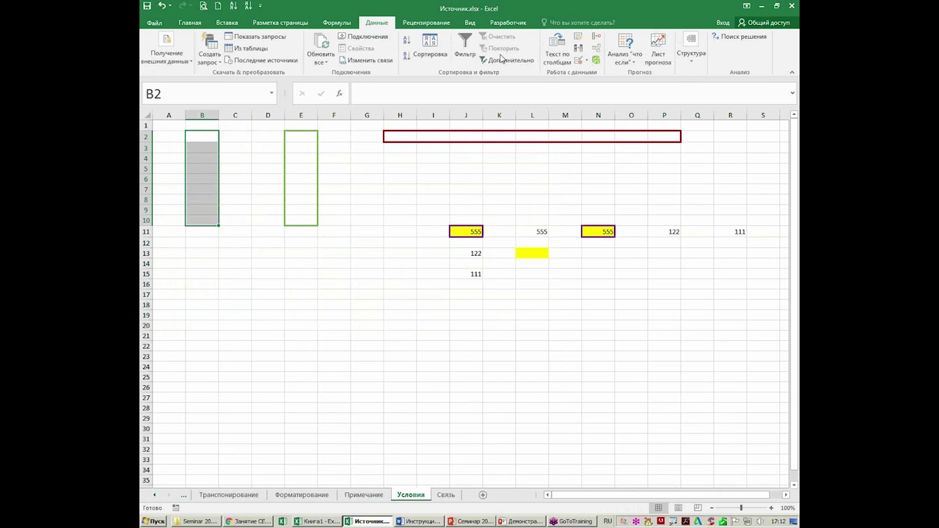
click(578, 63)
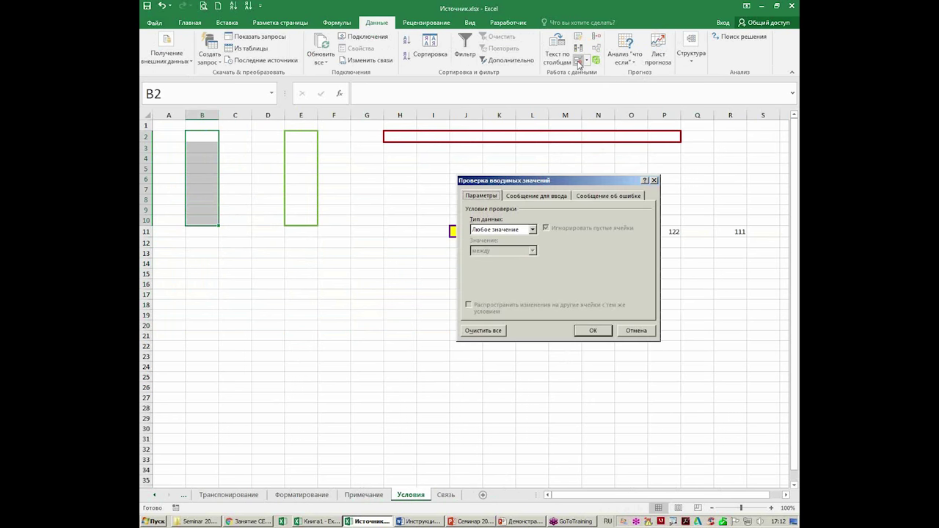
click(534, 230)
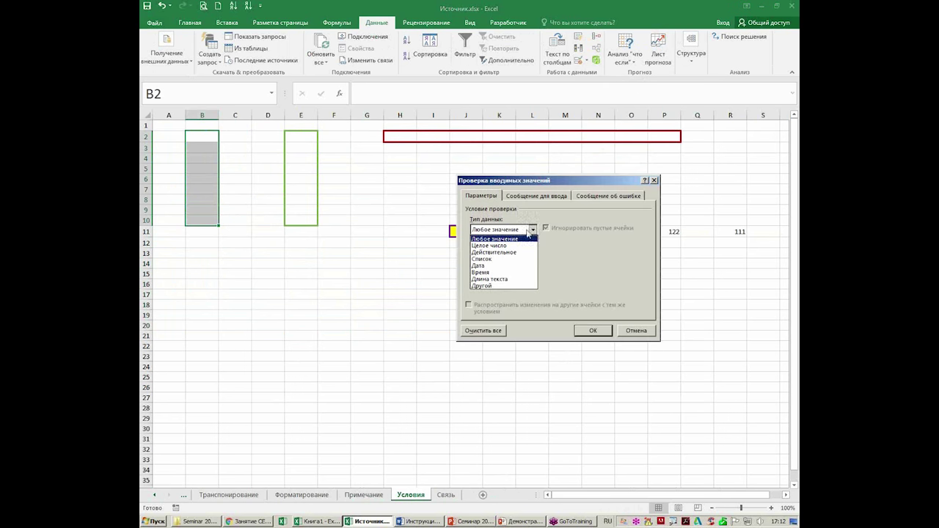
click(512, 246)
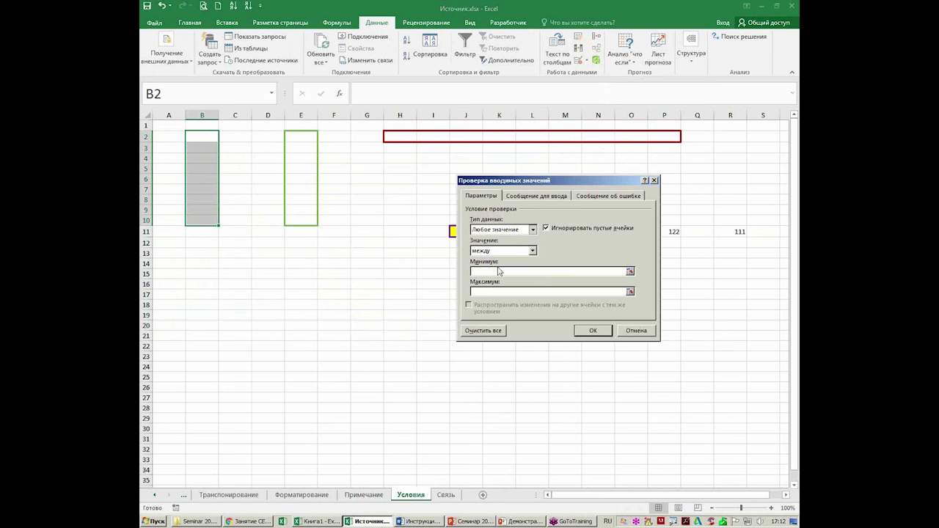
click(500, 271)
text(5)
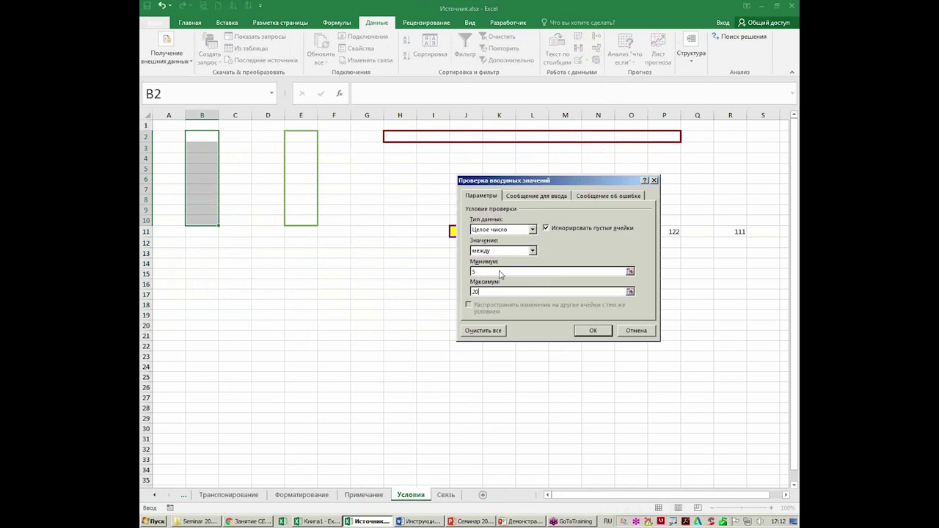
click(590, 330)
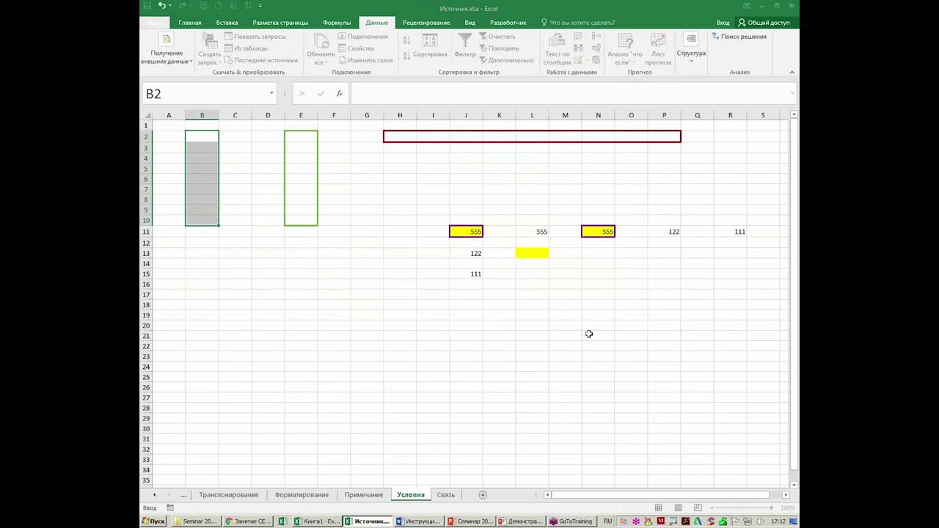
Step: Enter 5 in B2 and 16 in B3, then try 29 in B4 and cancel the rejection
click(230, 264)
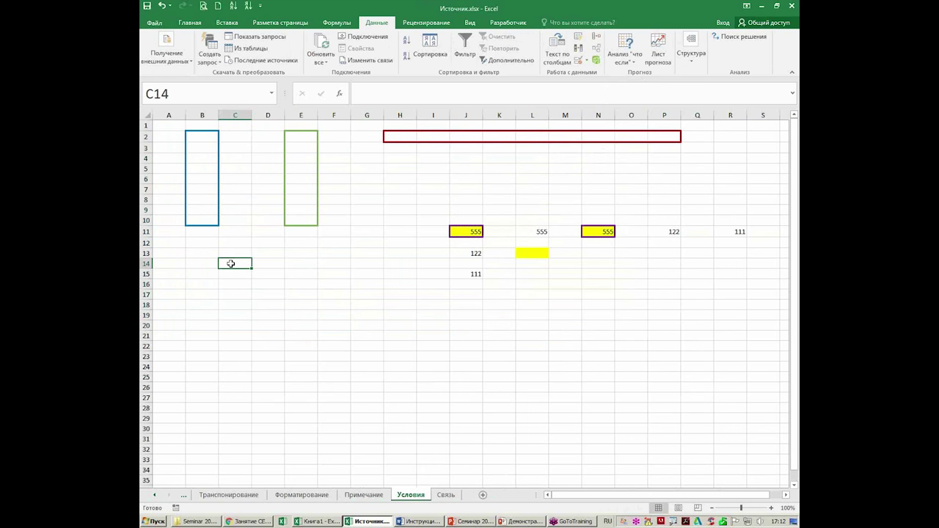
click(213, 139)
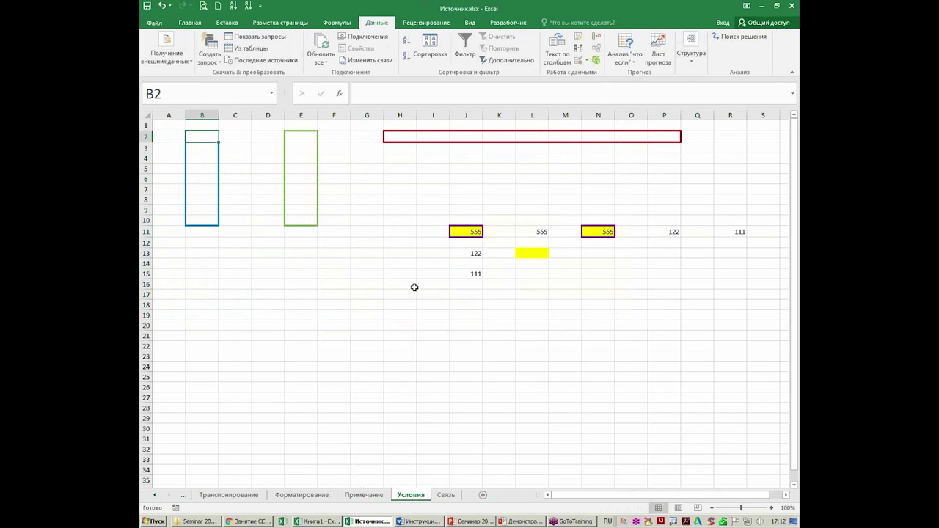
text(5)
key(Return)
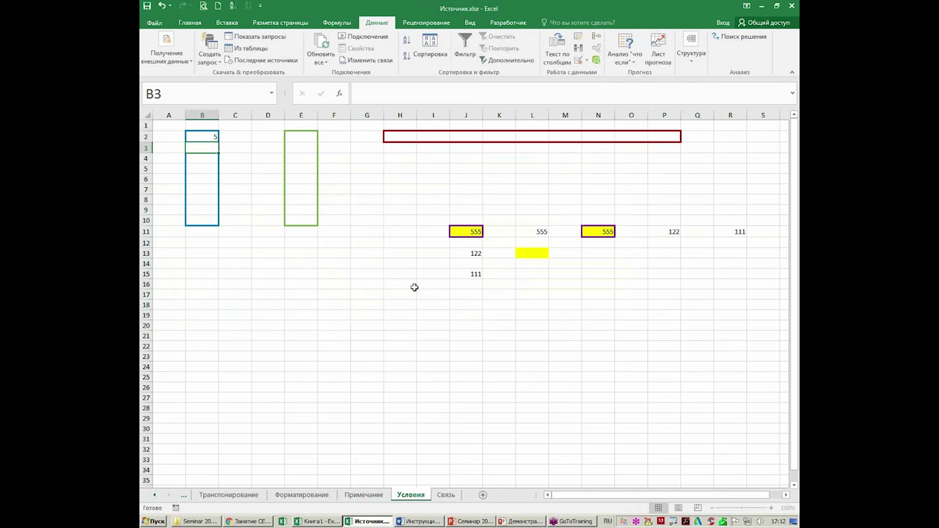
text(16)
key(Return)
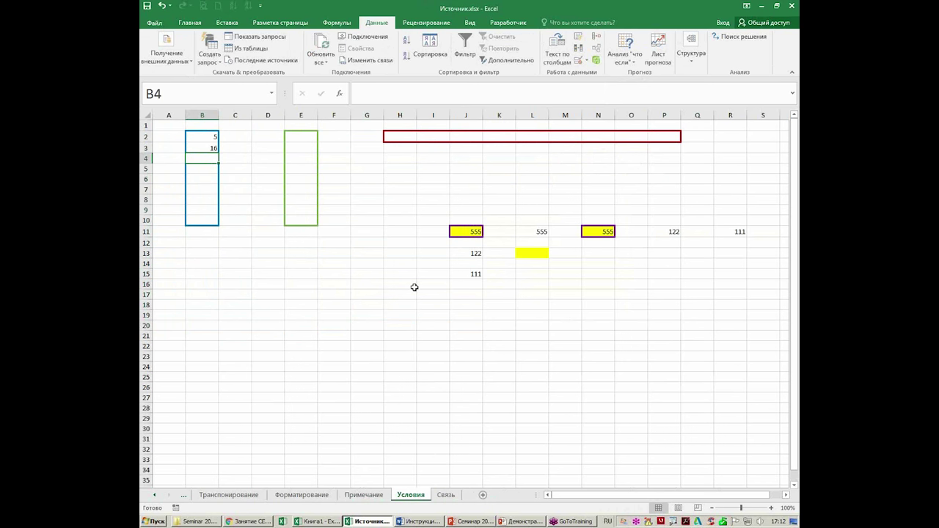
text(2)
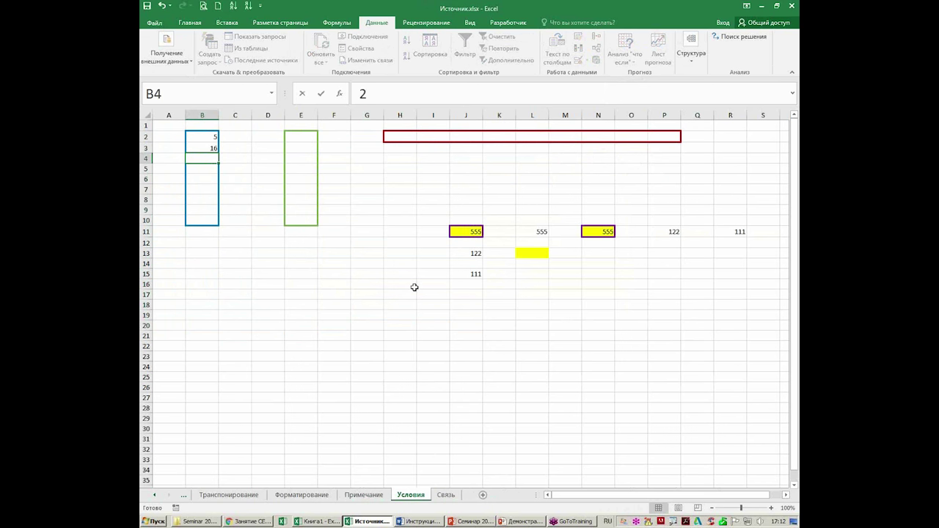
text(9)
key(Return)
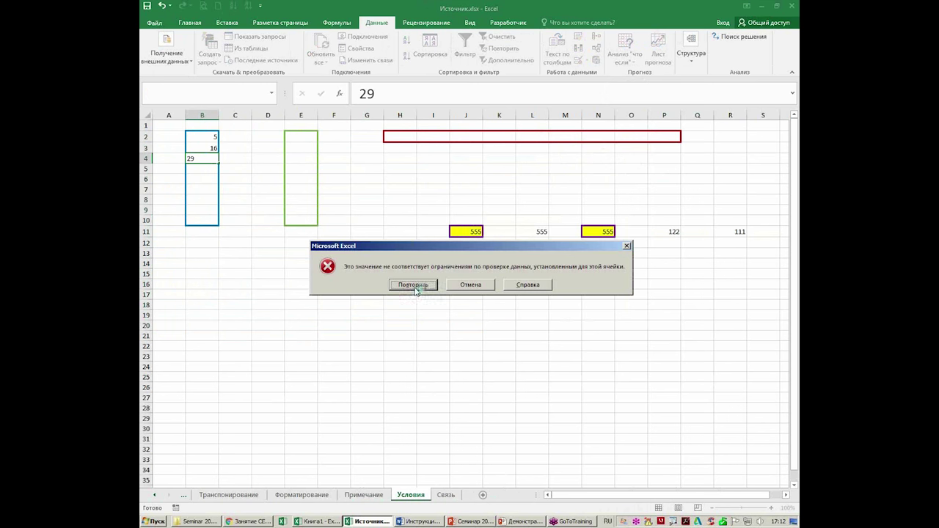
key(Escape)
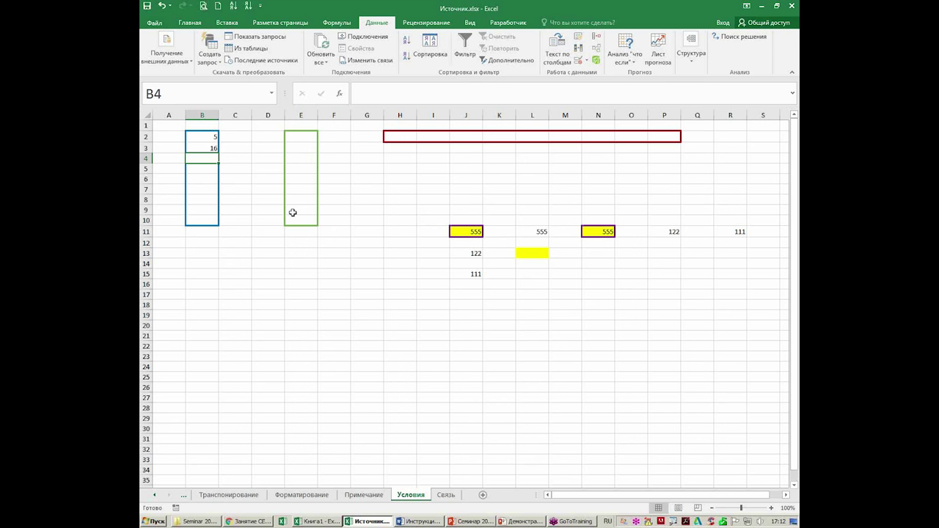
drag(199, 139, 196, 220)
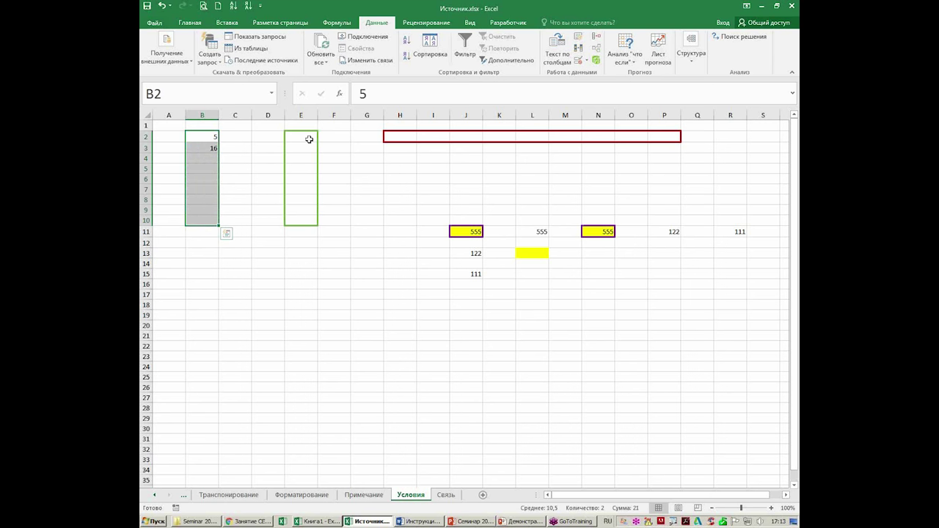
key(ctrl+c)
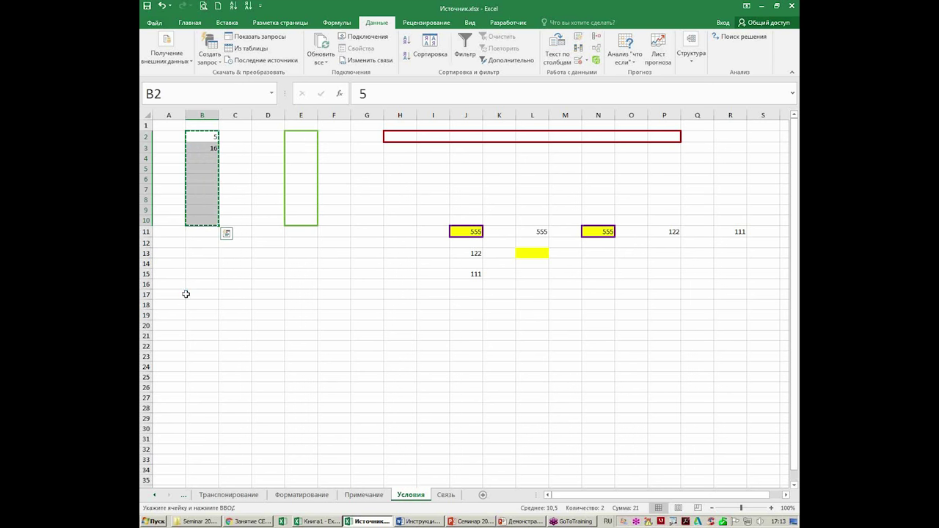
mouse_move(301, 136)
mouse_down()
mouse_move(301, 229)
mouse_move(301, 219)
mouse_up()
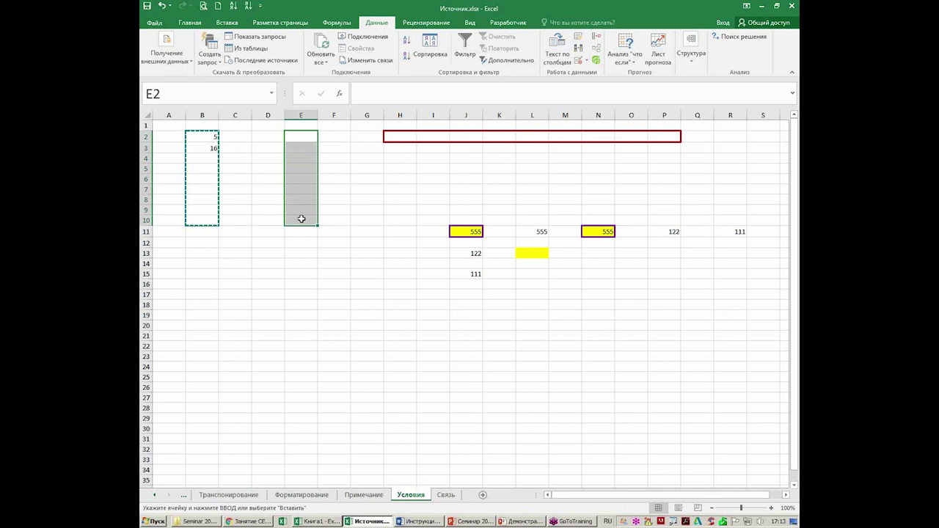
key(ctrl+alt+v)
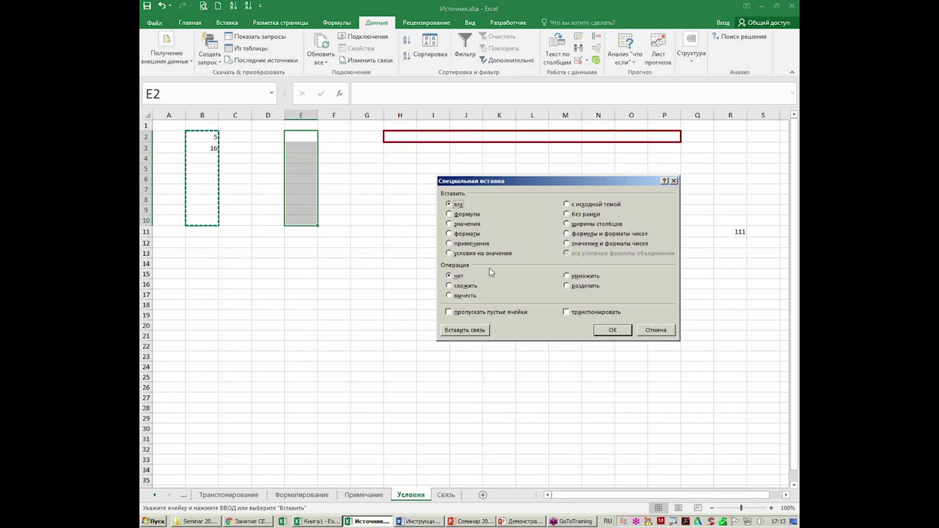
click(449, 254)
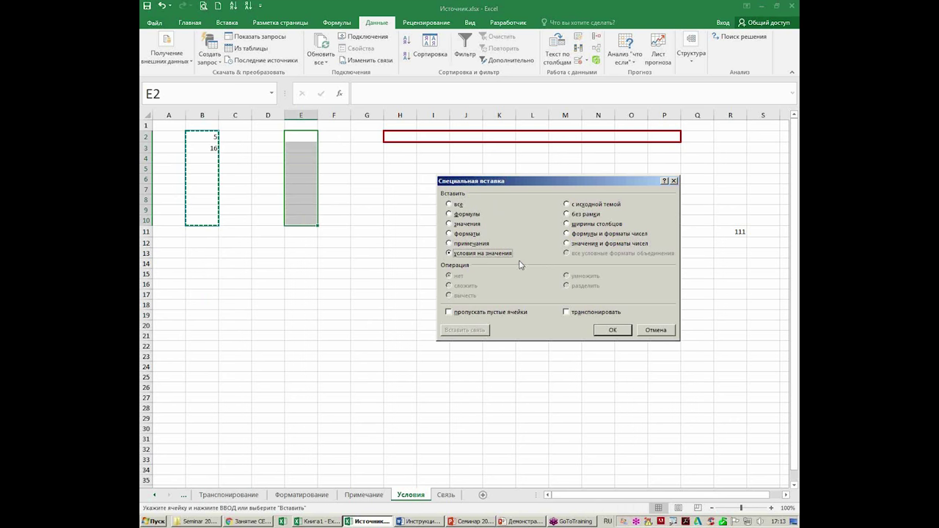
click(613, 331)
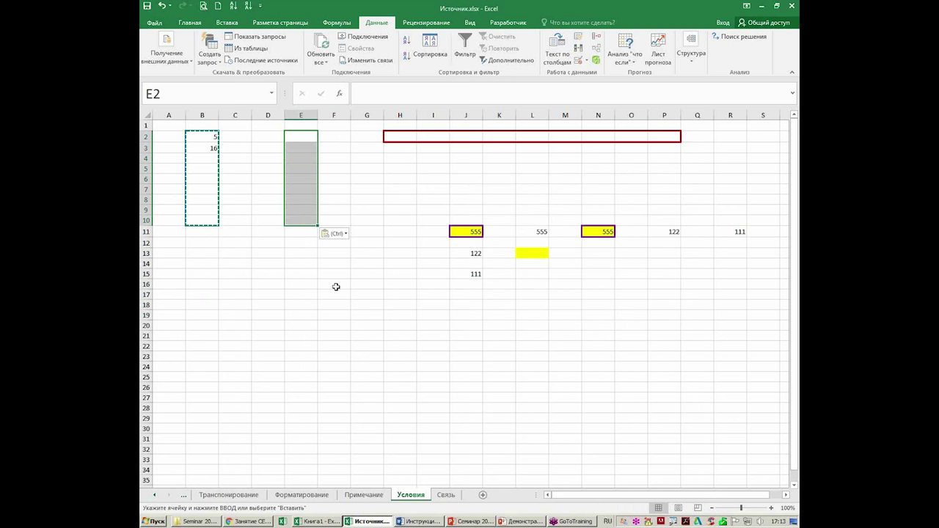
click(291, 180)
click(319, 283)
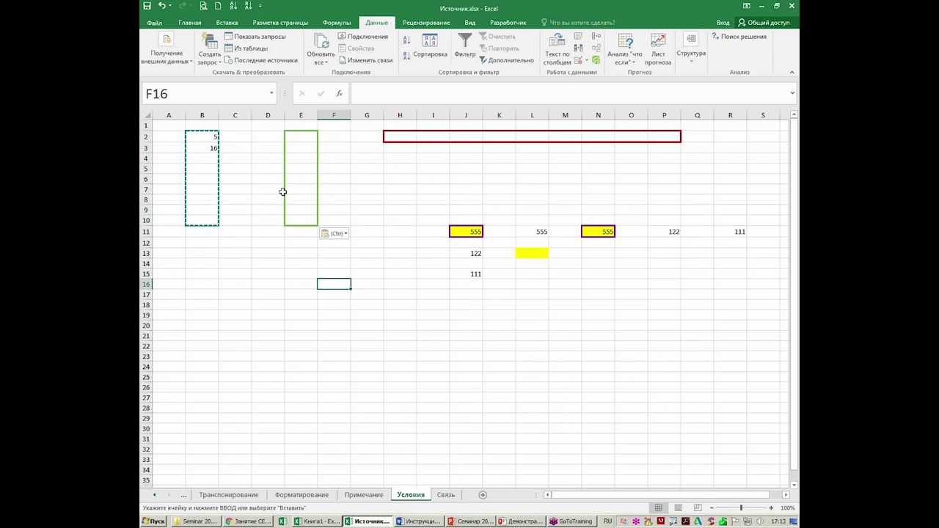
click(305, 147)
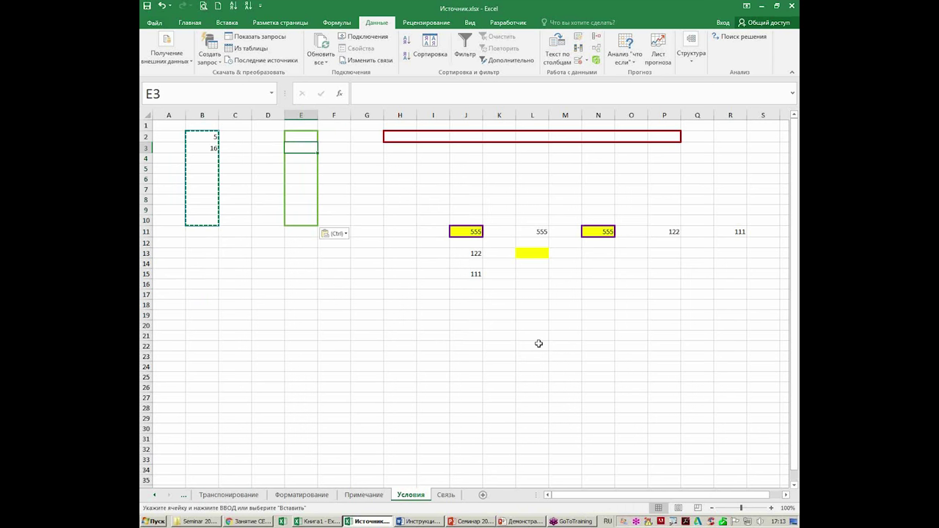
text(15)
key(Return)
text(36)
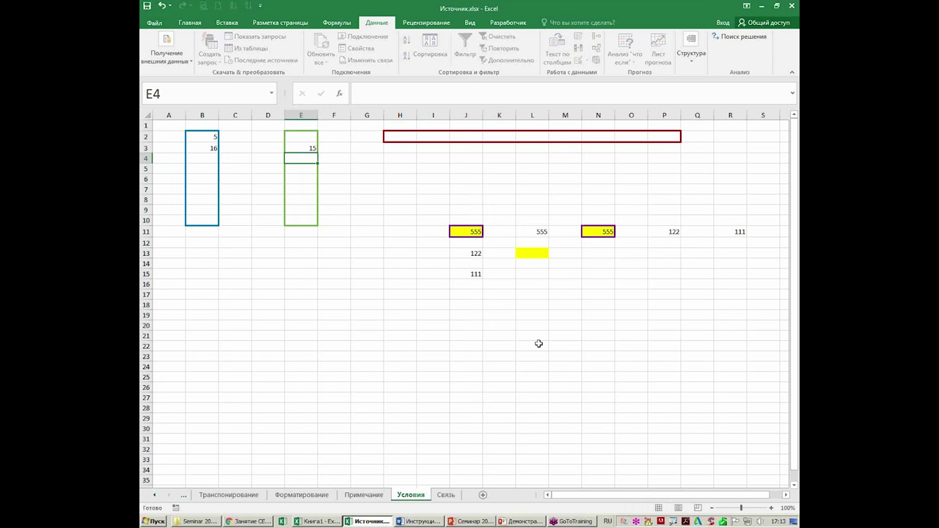
key(Return)
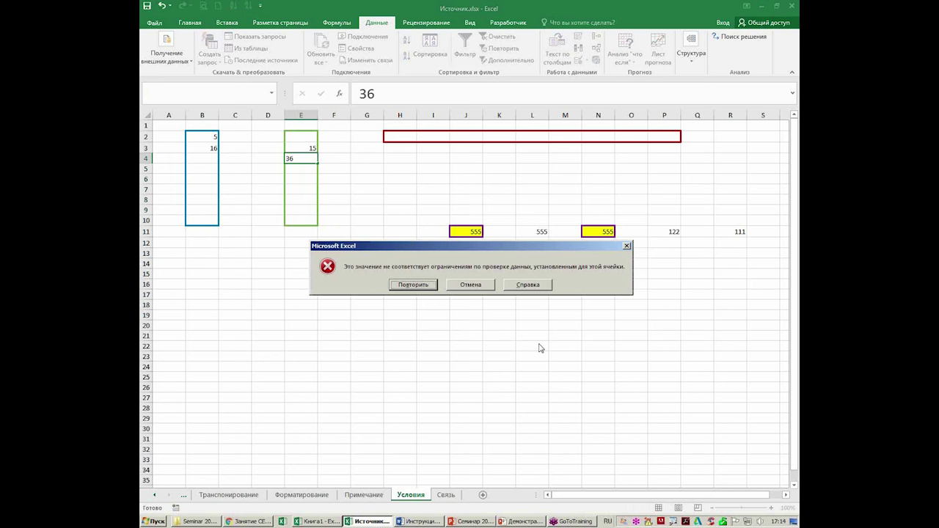
key(Escape)
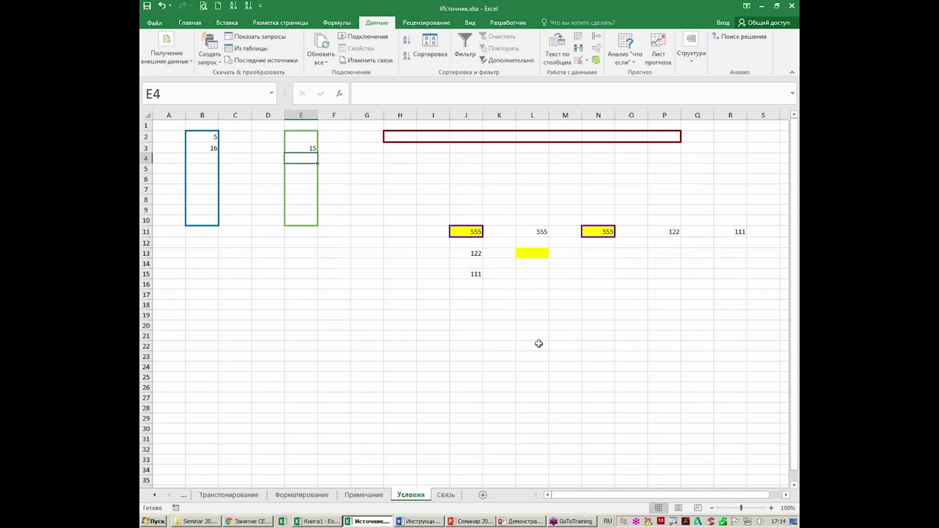
Step: Copy E2:E10 and paste only its validation, transposed, into H2:P2
drag(308, 141, 306, 222)
key(ctrl+c)
drag(400, 136, 671, 138)
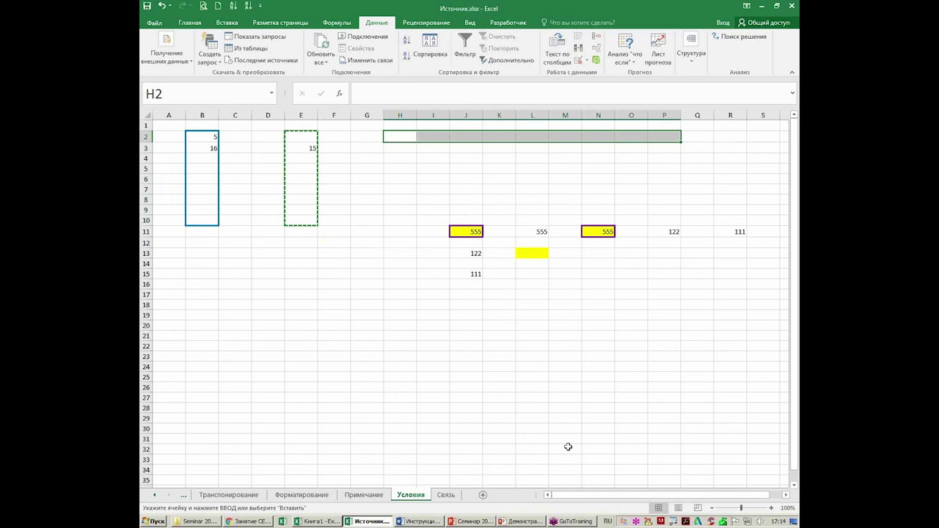
key(ctrl+alt+v)
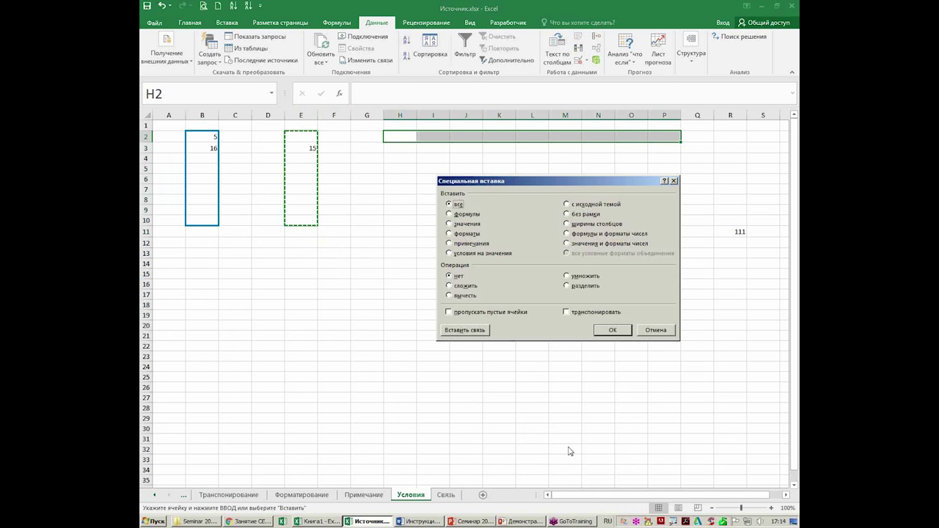
click(566, 312)
click(466, 253)
click(622, 331)
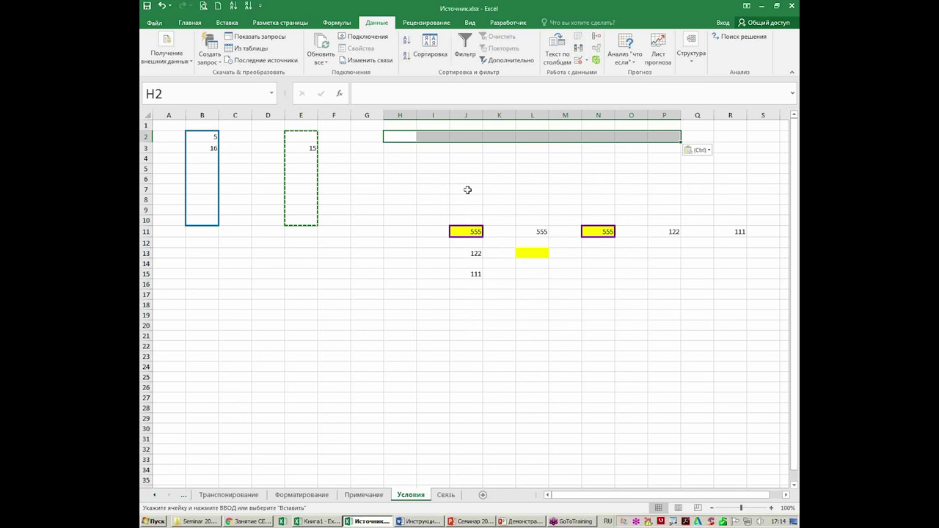
Step: Test the row rule: 'лолол' rejected in I2, then 5 and 15 accepted
click(440, 137)
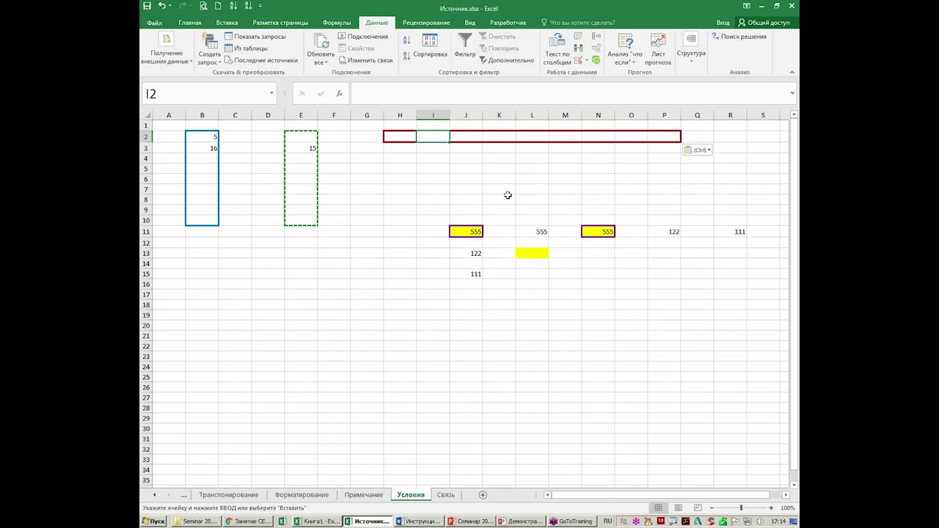
text(лолол)
key(Return)
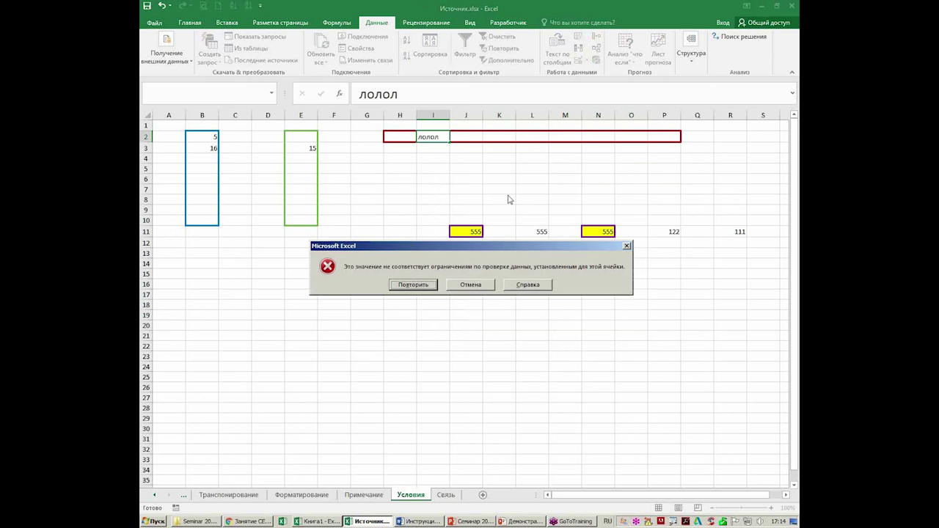
key(Escape)
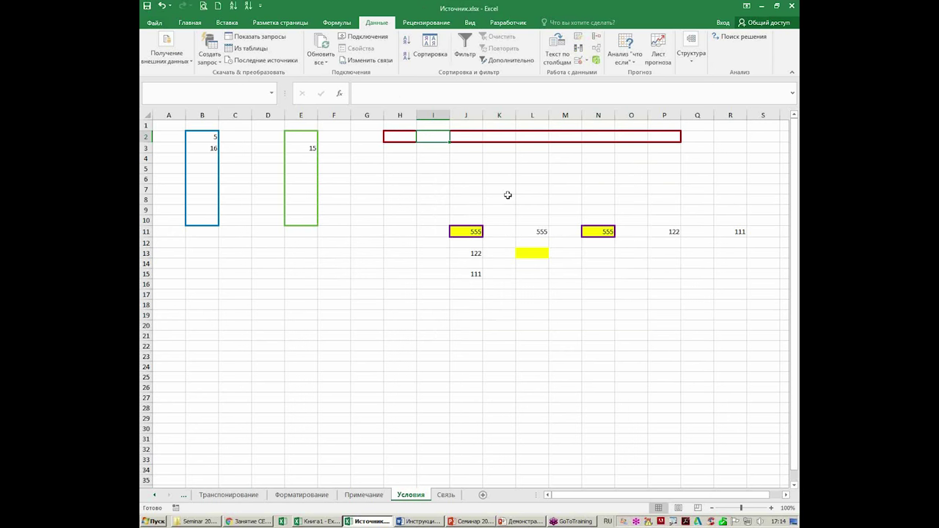
text(5)
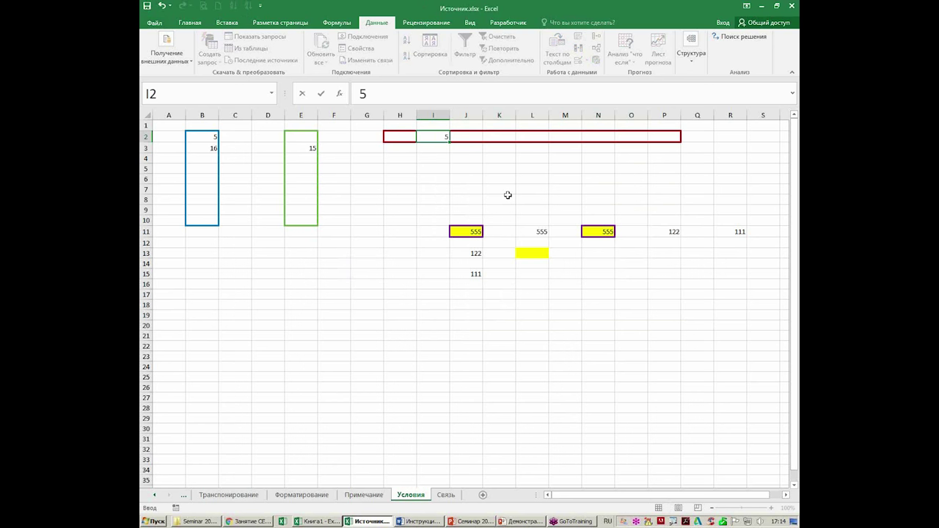
key(Tab)
key(Tab)
text(15)
key(Return)
Step: Try 45 in M2, cancel the rejection, and blank out the old test values
key(Up)
key(Tab)
key(Tab)
text(45)
key(Return)
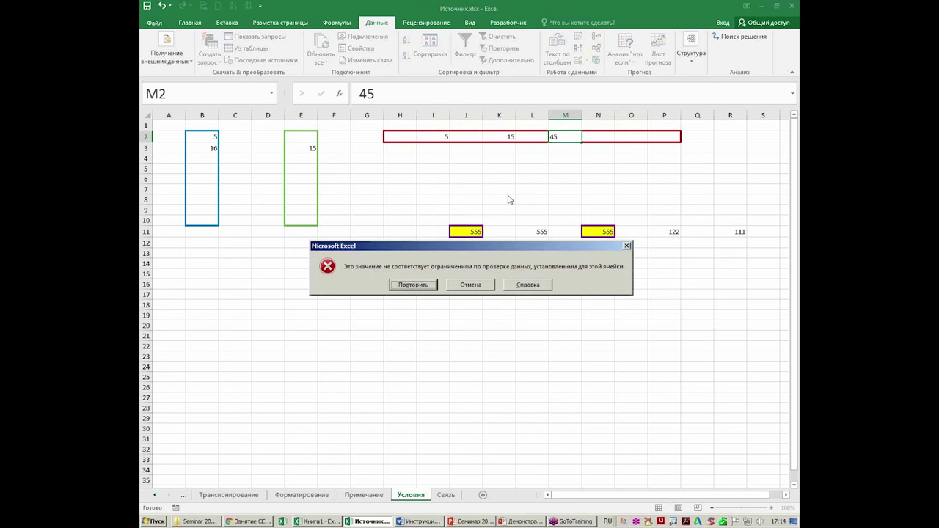
key(Escape)
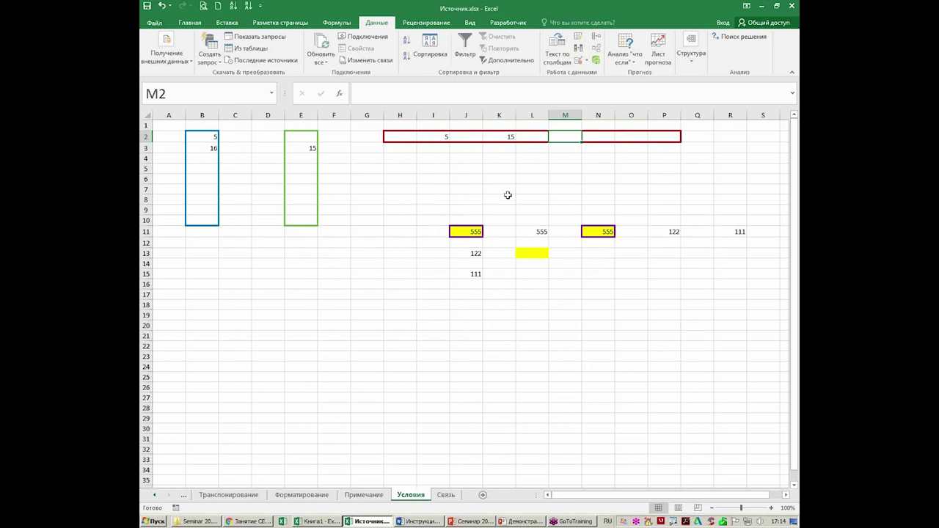
mouse_move(433, 201)
mouse_down()
mouse_move(738, 224)
mouse_move(748, 275)
mouse_up()
click(387, 198)
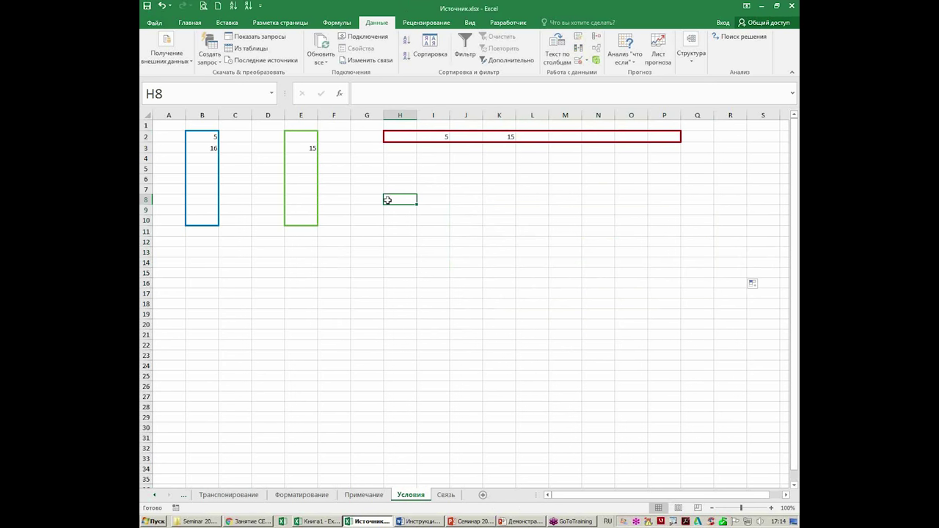
Step: Give G8 a List validation with source м;ж and a light-blue fill
drag(369, 201, 377, 203)
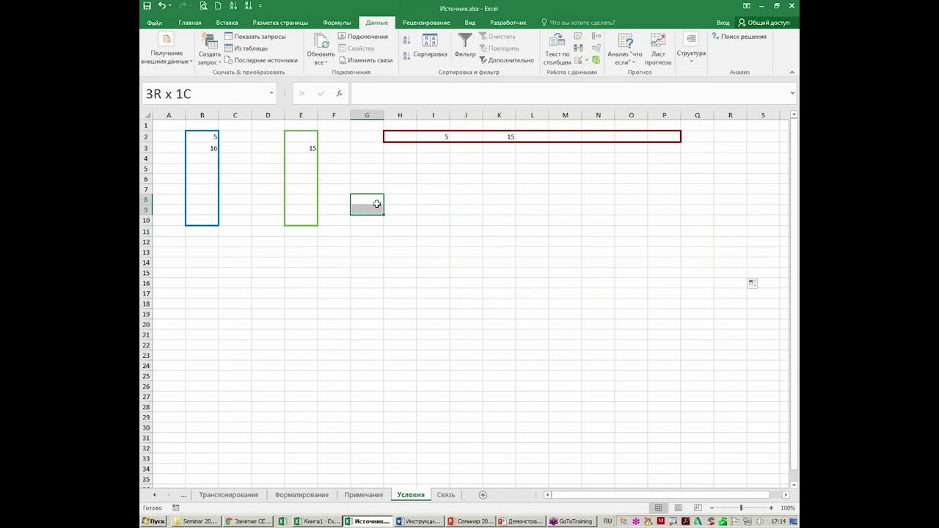
click(577, 60)
click(532, 230)
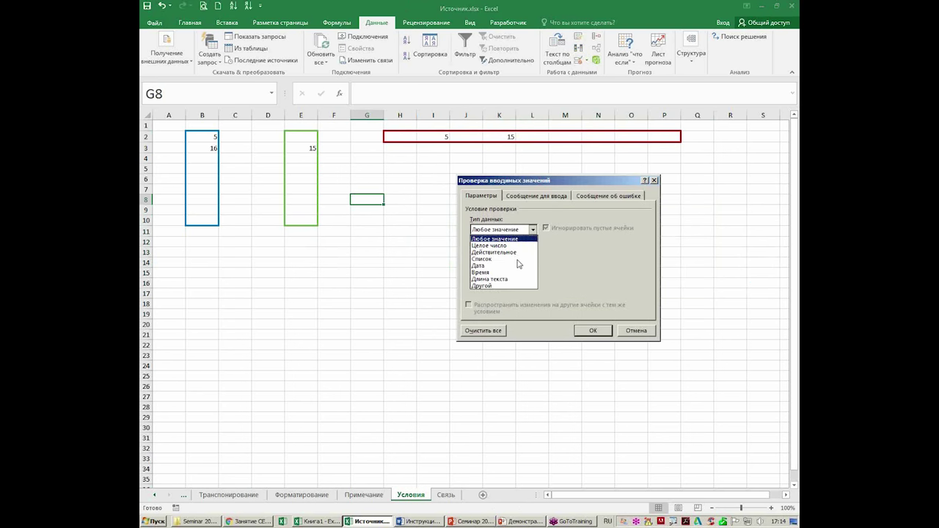
click(518, 262)
click(505, 272)
text(м;ж)
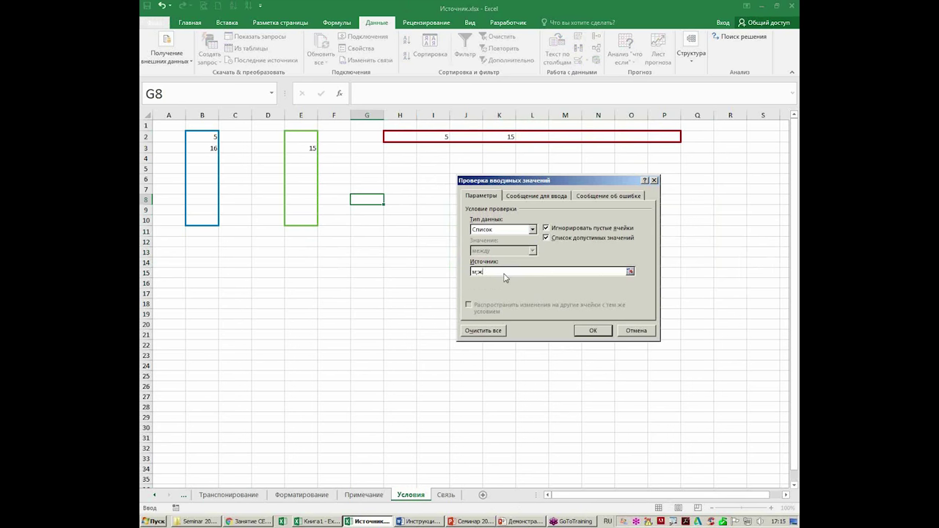
click(591, 331)
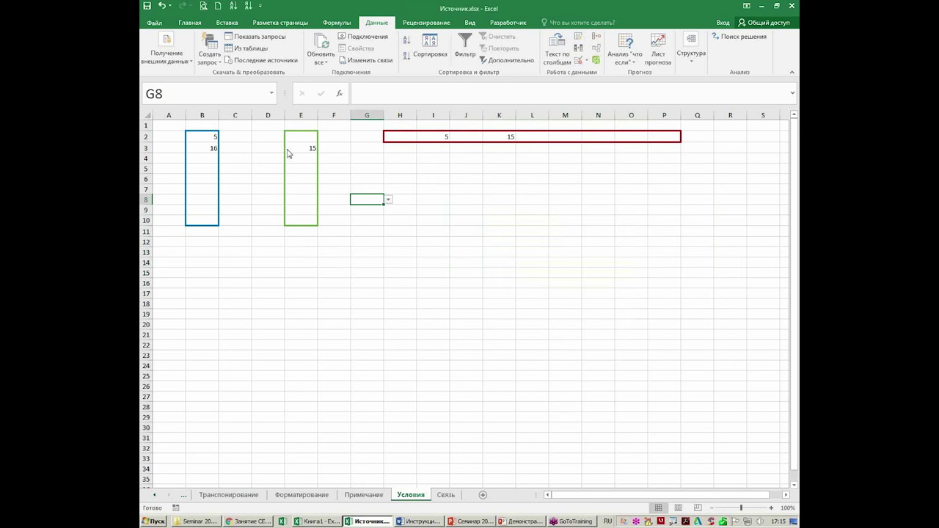
click(192, 25)
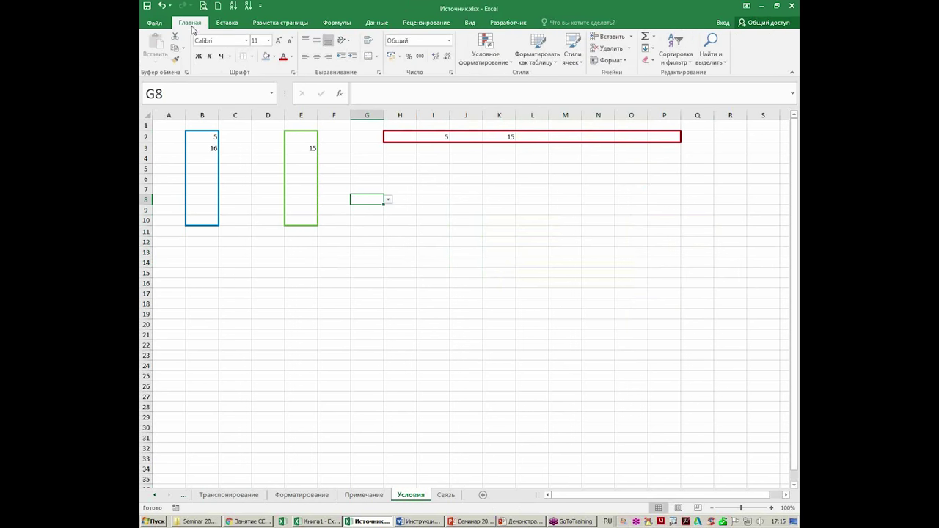
click(265, 56)
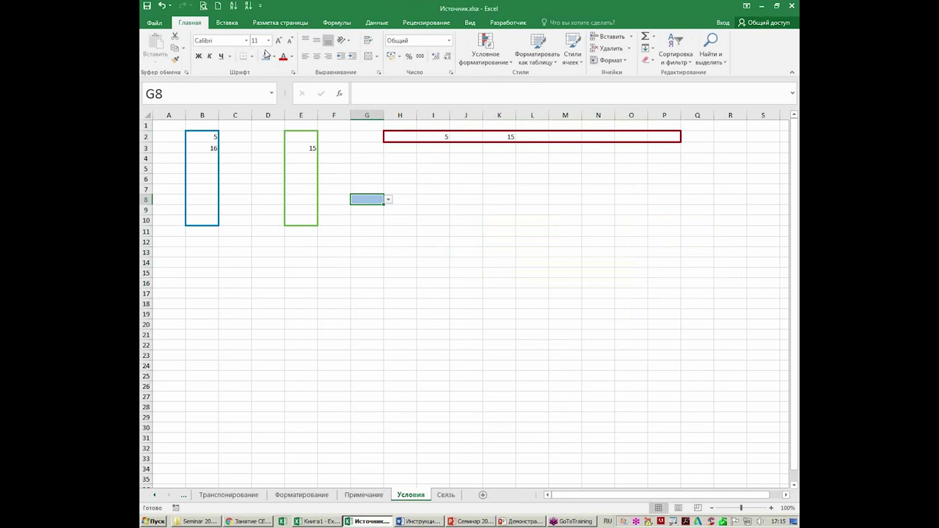
Step: Copy G8 and paste only its validation into K5:O19
right_click(363, 198)
click(393, 219)
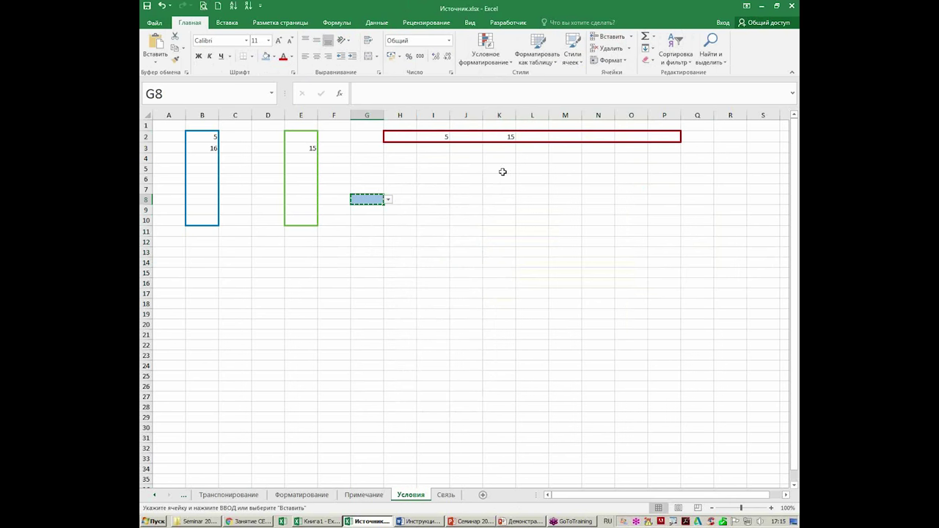
drag(500, 169, 627, 317)
right_click(591, 258)
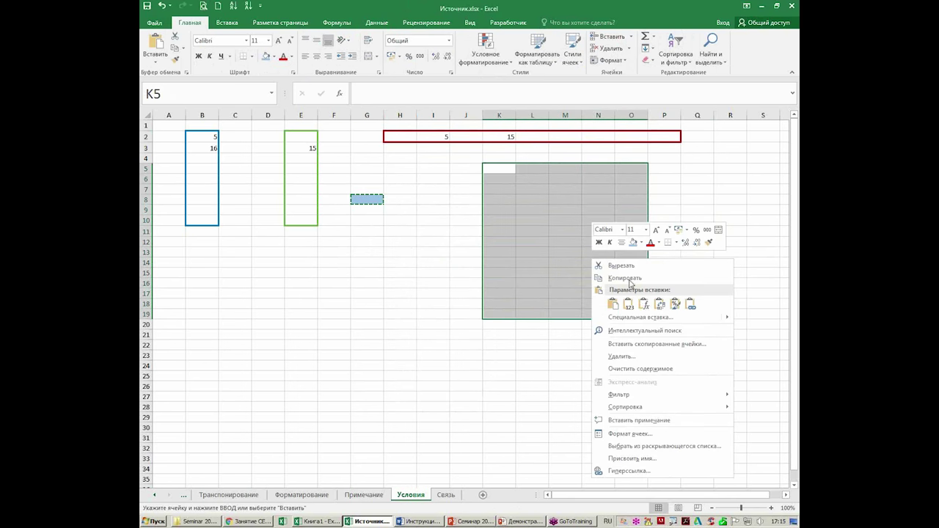
click(638, 311)
click(575, 309)
click(694, 383)
Step: Choose ж in L9, м in N11 and ж in M14 from the dropdowns
click(531, 210)
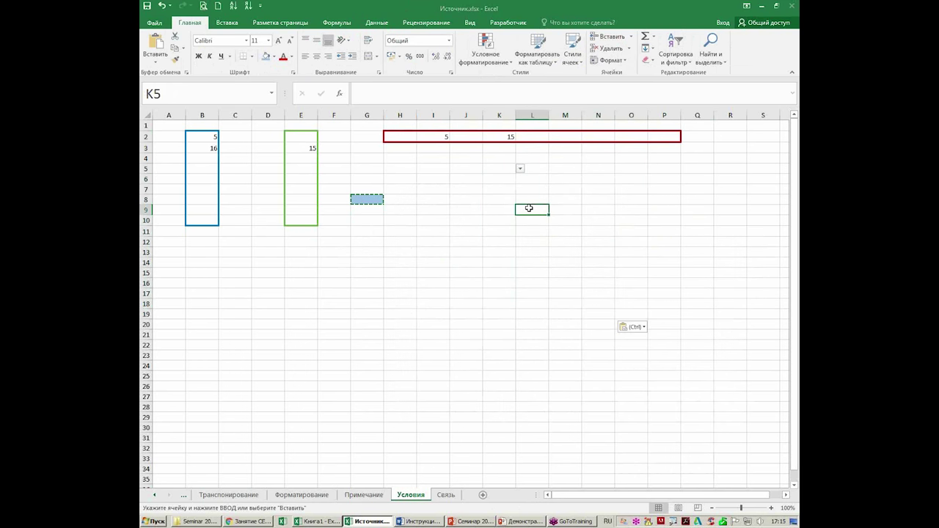
click(553, 210)
click(532, 225)
click(601, 232)
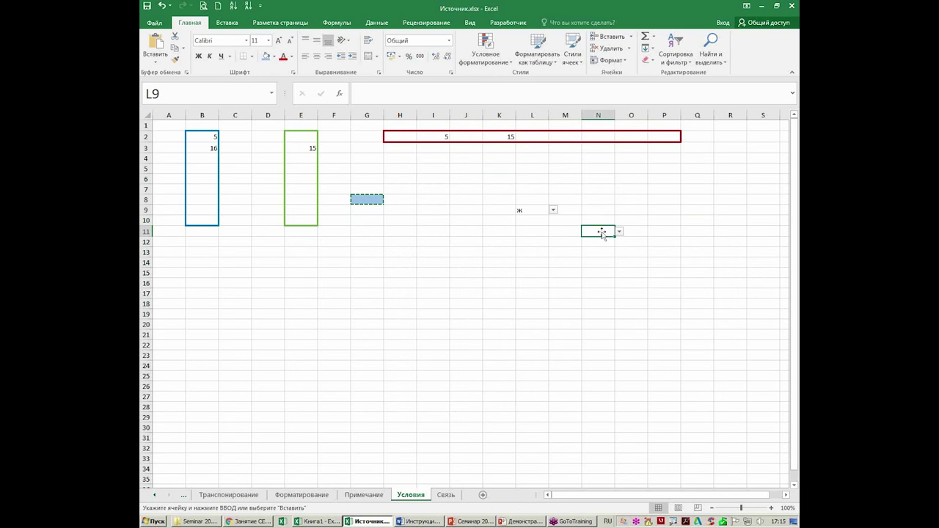
click(619, 231)
click(600, 240)
click(561, 263)
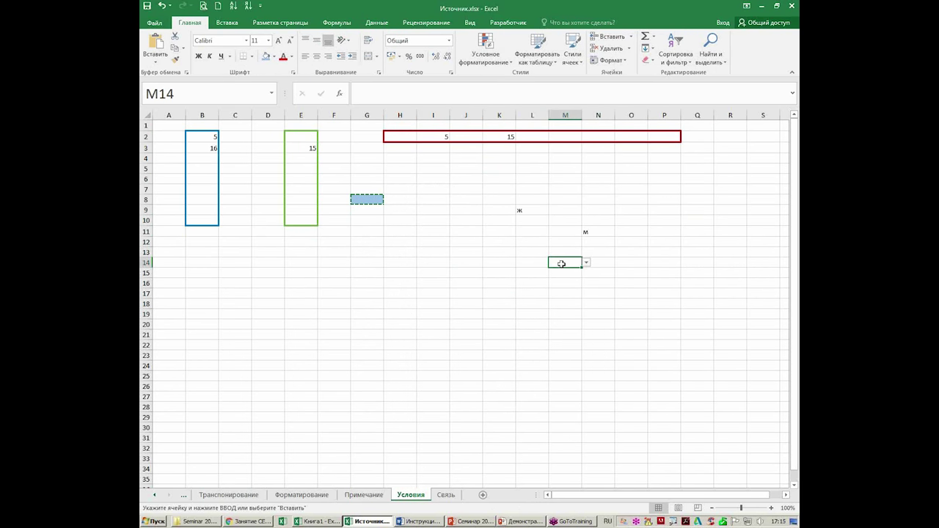
click(586, 262)
click(561, 278)
key(Escape)
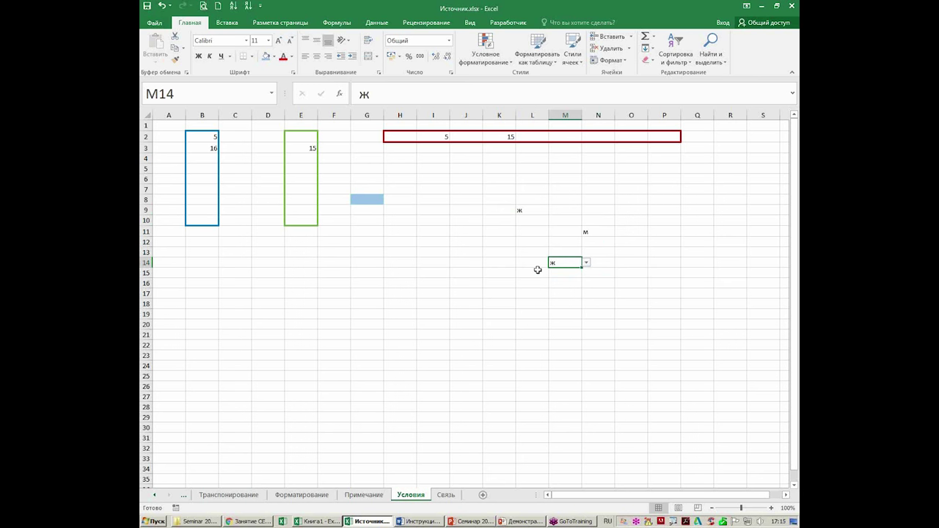
Step: Look over the Транспонирование deposits table, then return to Связь and select B3
click(447, 495)
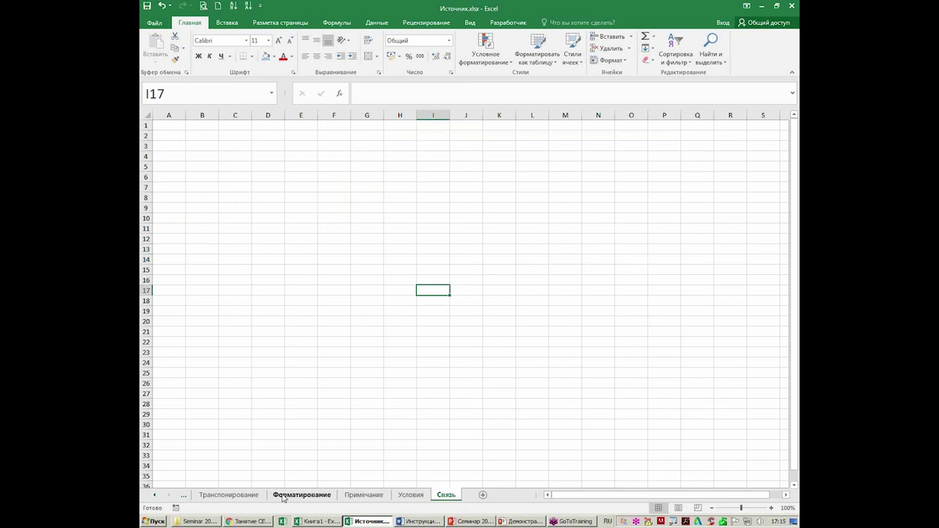
click(236, 497)
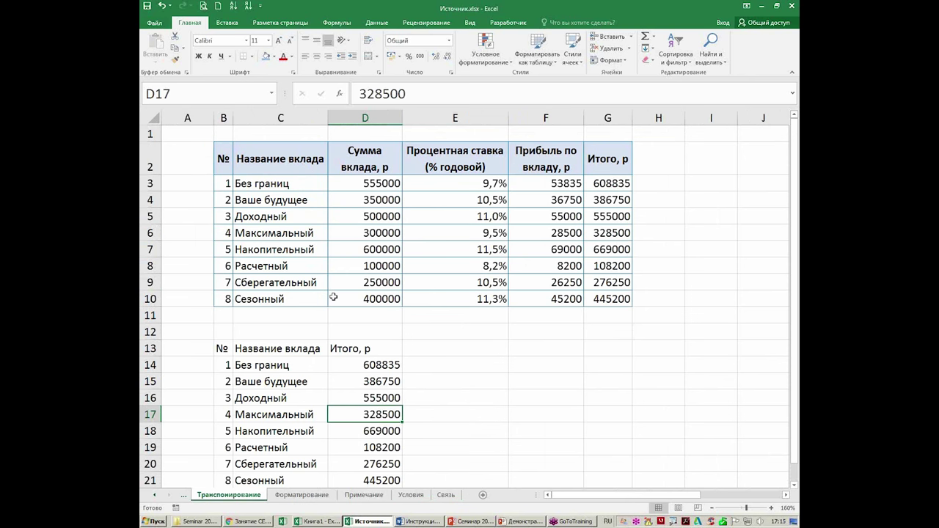
click(446, 495)
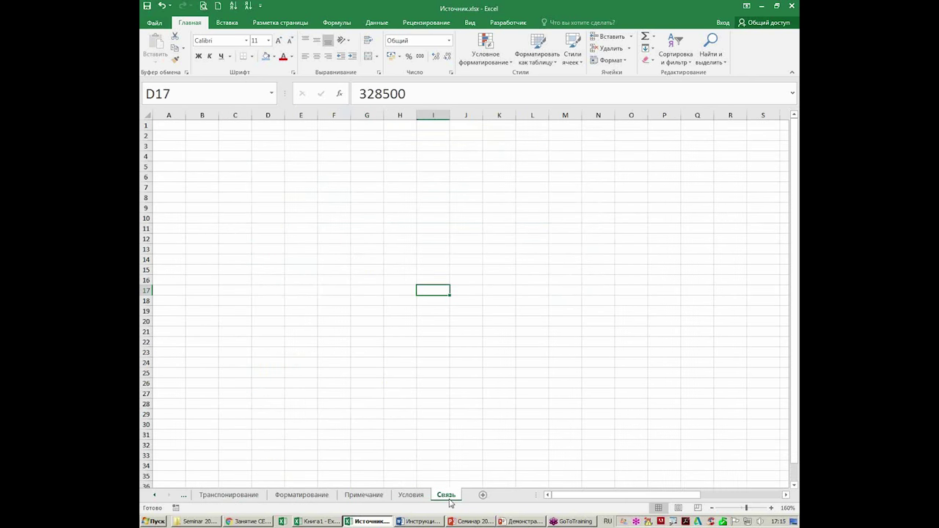
click(209, 150)
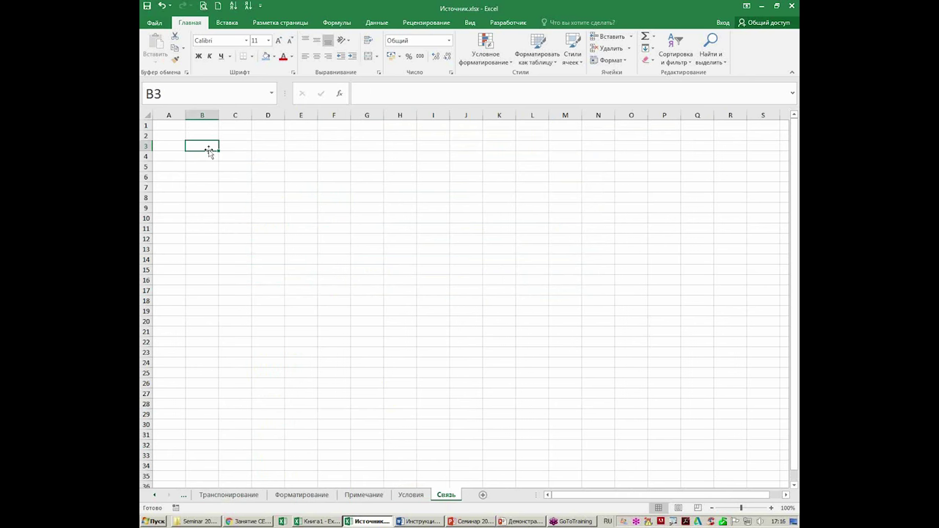
Step: Link B3 to Транспонирование!B2 and fill the link formula down column B
text(=)
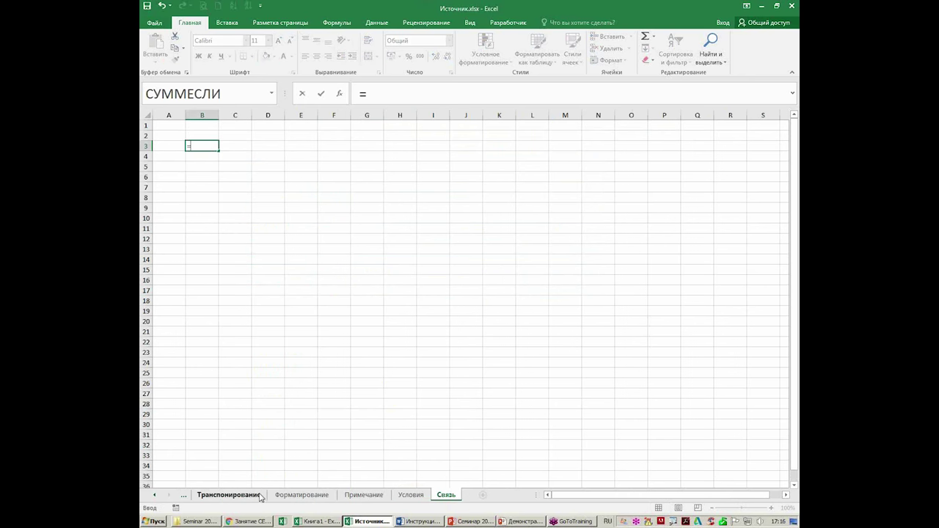
click(261, 498)
click(227, 159)
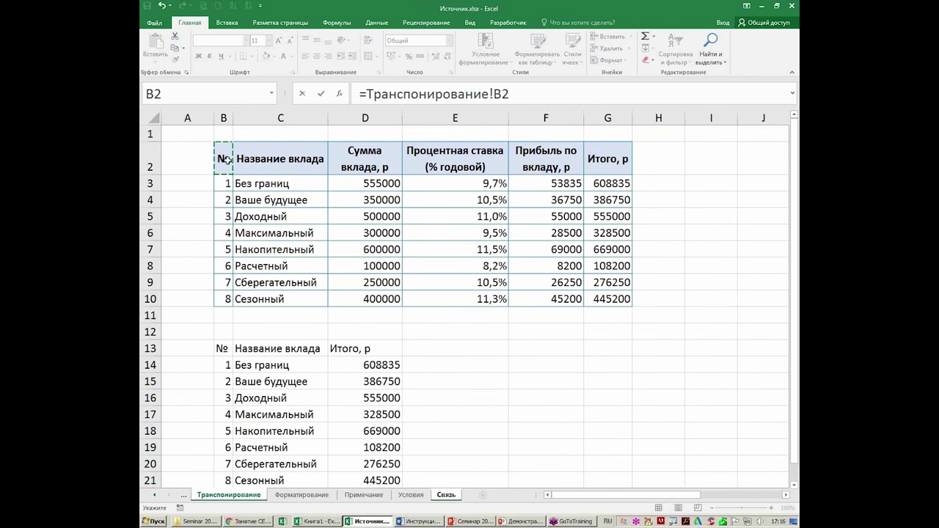
key(Return)
click(216, 148)
mouse_move(219, 151)
mouse_down()
mouse_move(219, 253)
mouse_move(209, 255)
mouse_up()
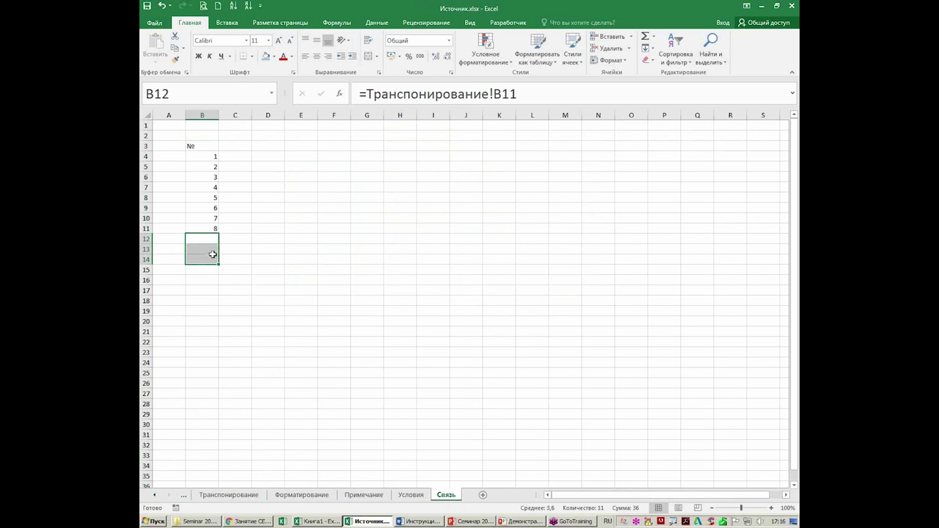
Step: Extend the links across the table and delete the surplus zero cells in columns H and I
key(Delete)
mouse_move(209, 147)
mouse_down()
mouse_move(206, 226)
mouse_move(446, 239)
mouse_up()
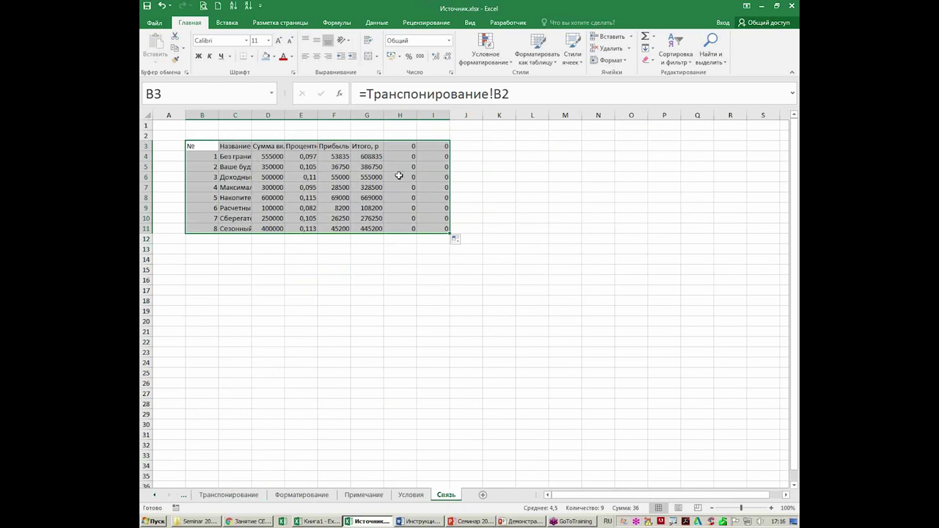
drag(402, 133, 436, 248)
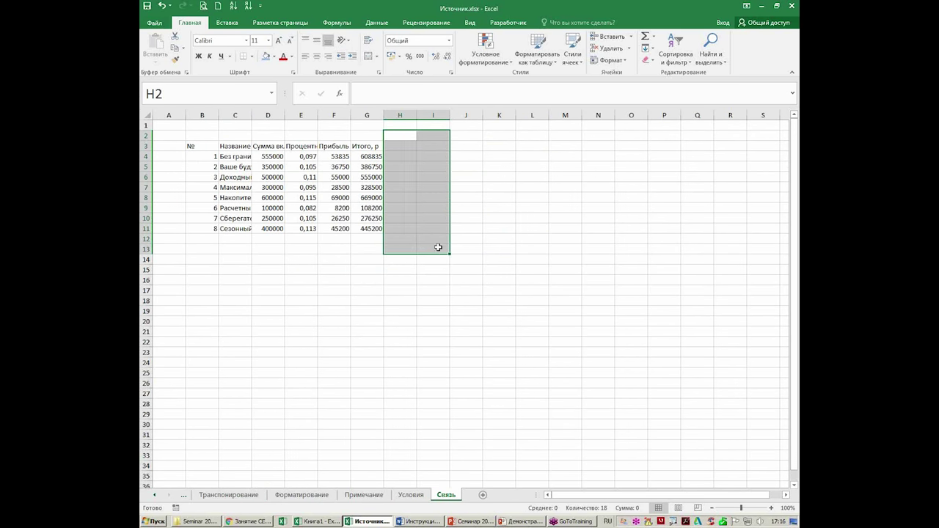
key(Delete)
Step: Check the link formulas in rows 7 and 8, including the Итого column
click(367, 188)
click(333, 188)
click(301, 188)
click(246, 188)
click(199, 187)
click(334, 198)
click(371, 198)
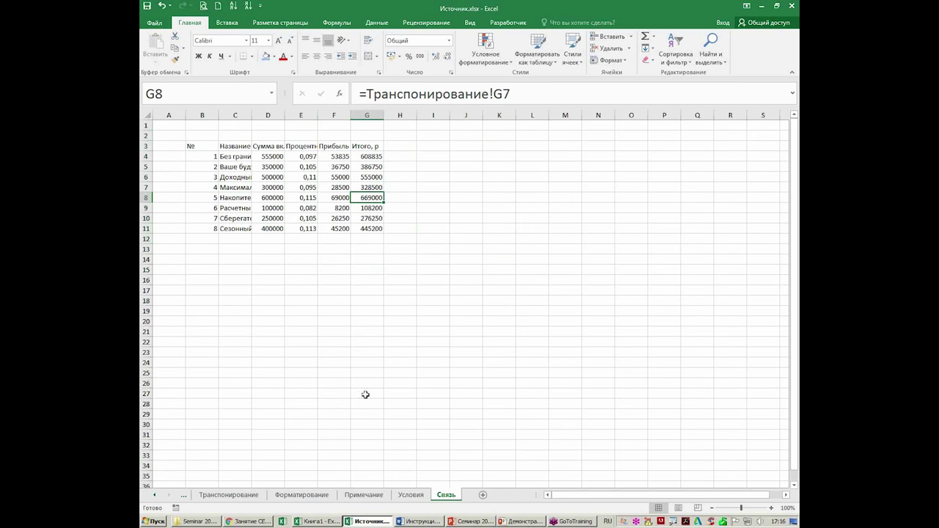
click(248, 496)
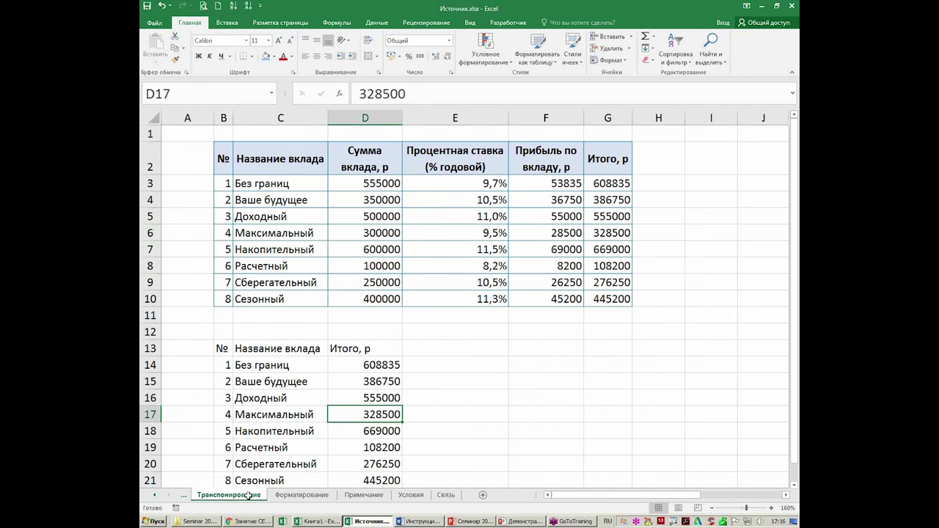
Step: Change the Ваше будущее deposit in D4 to 1000000 and view the update on Связь
click(382, 202)
text(10)
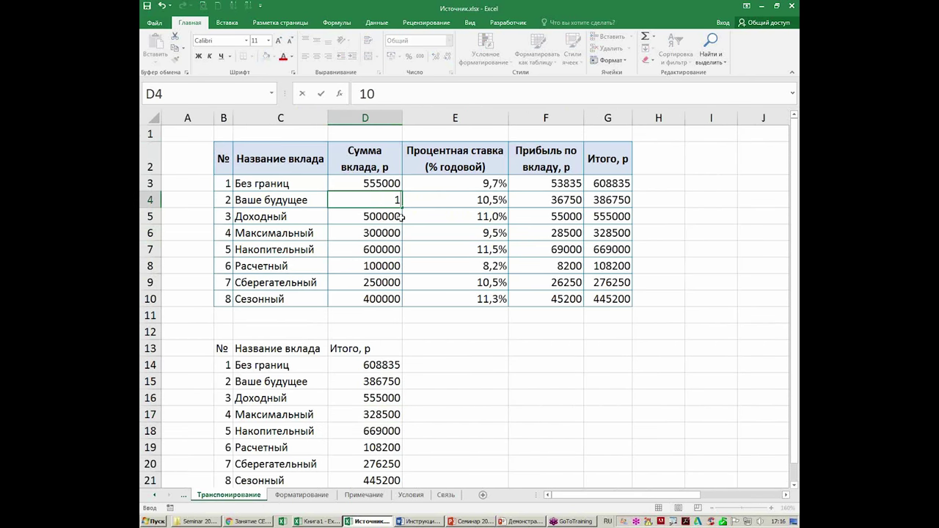
text(00000)
key(Return)
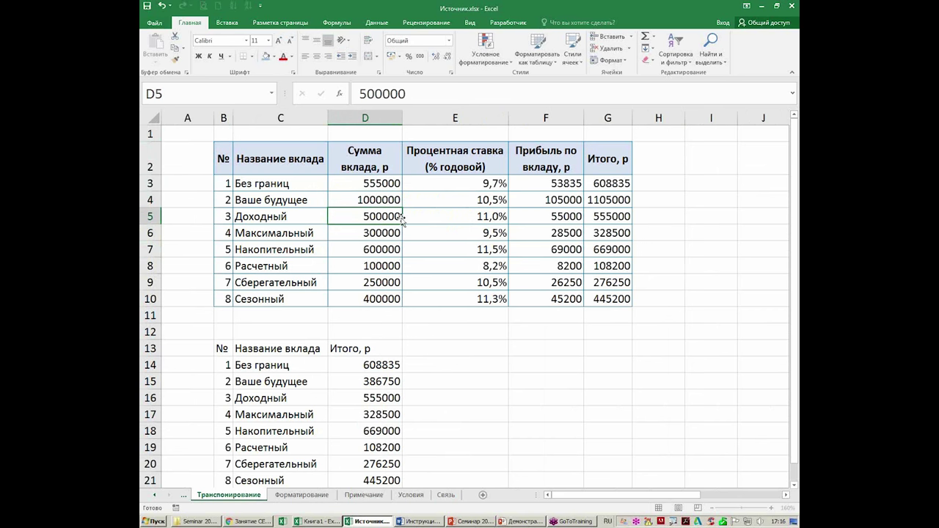
click(445, 495)
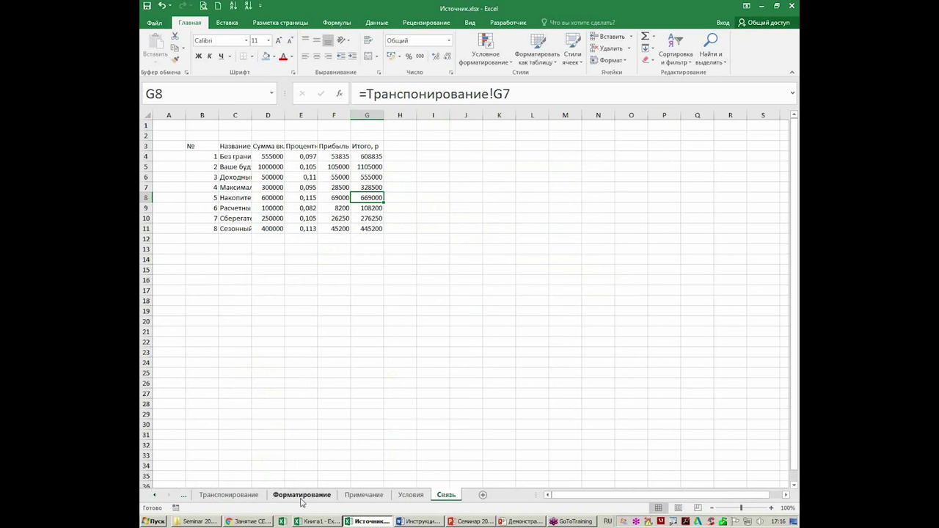
Step: Copy the deposits table B2:G10 from Транспонирование and go back to Связь
click(263, 497)
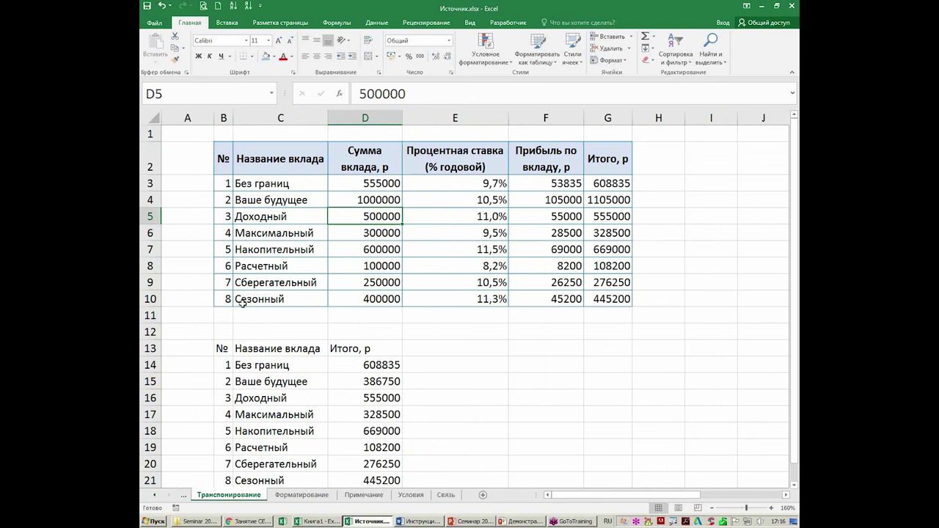
mouse_move(226, 165)
mouse_down()
mouse_move(369, 281)
mouse_move(576, 299)
mouse_up()
key(ctrl+c)
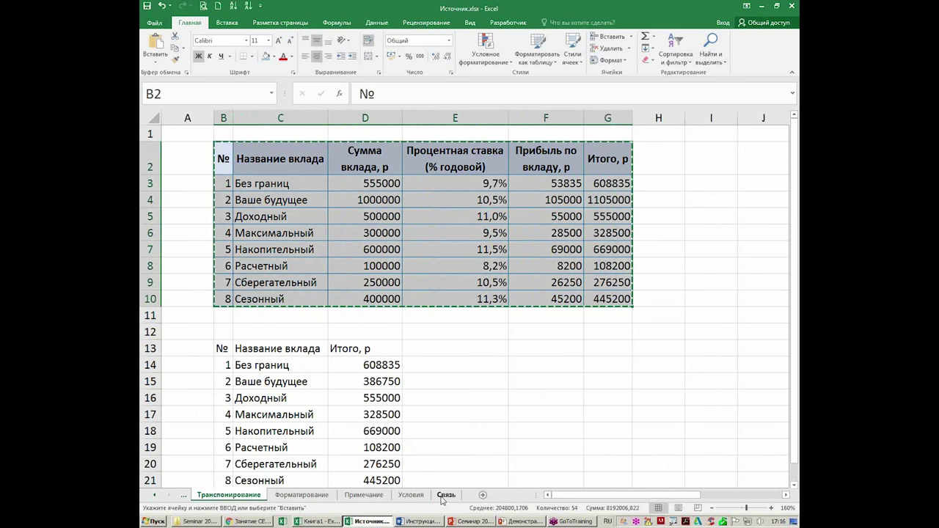
click(443, 495)
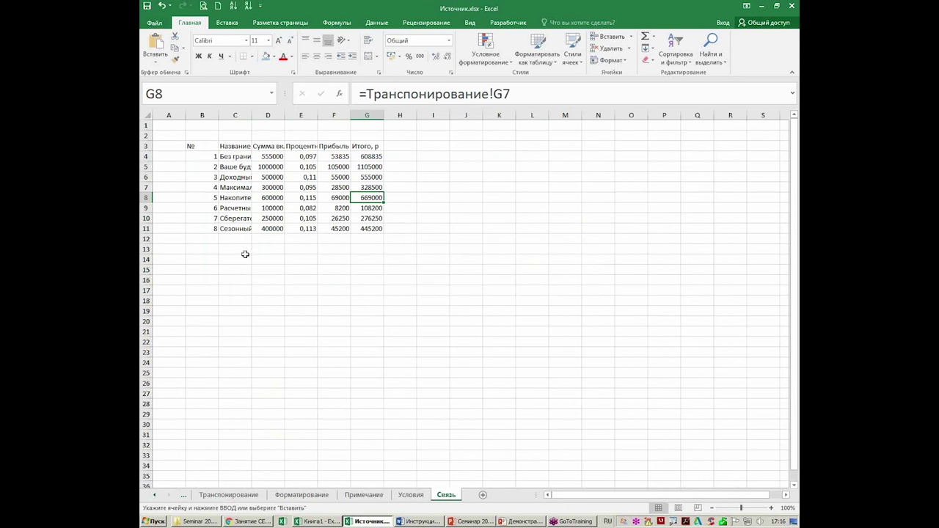
Step: Paste the copied deposits table as links at B14 on the Связь sheet
right_click(210, 259)
mouse_move(260, 318)
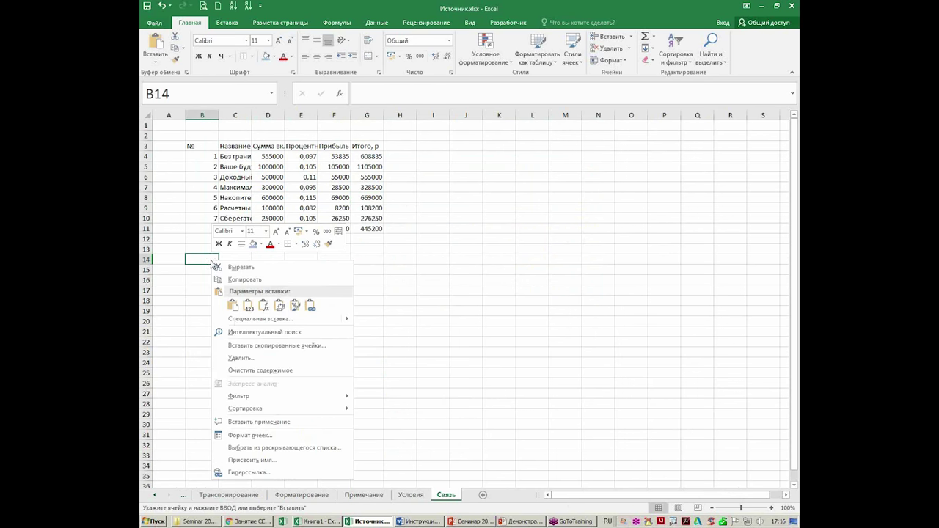
click(238, 326)
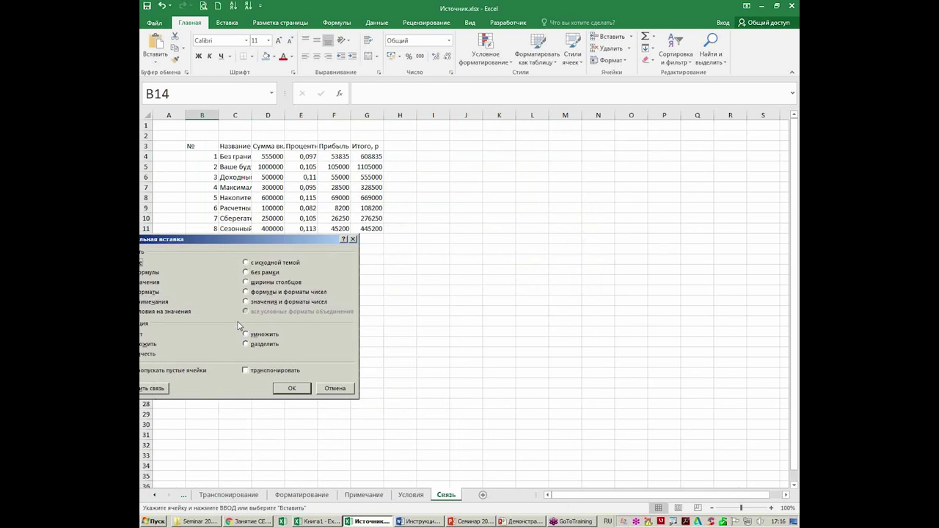
drag(567, 218, 567, 218)
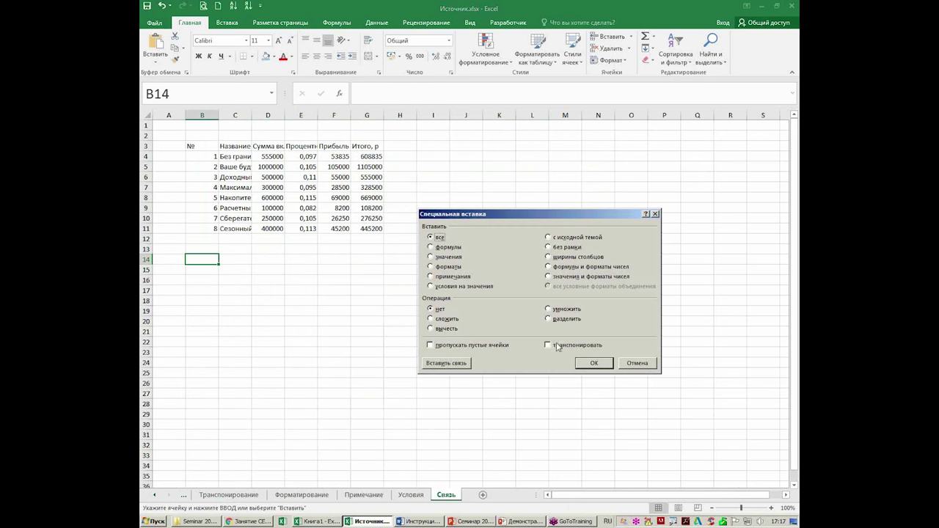
click(446, 363)
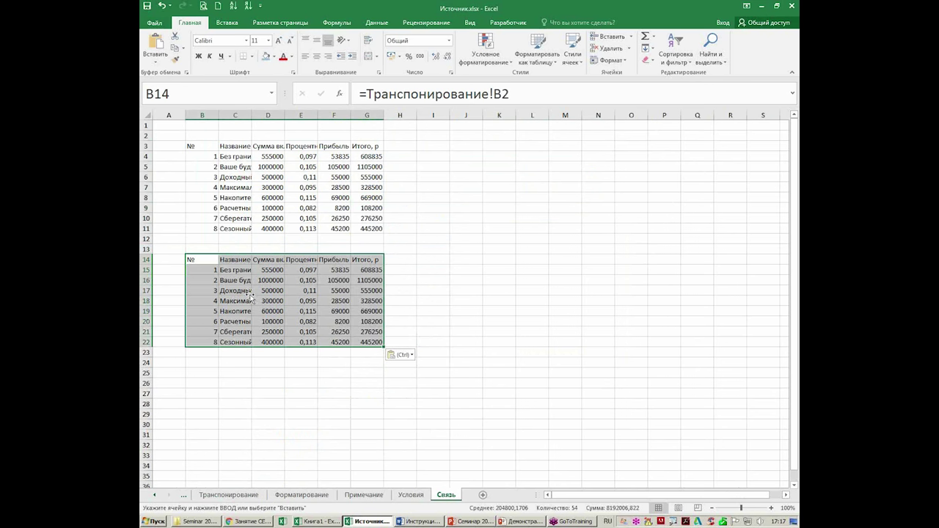
Step: Inspect the pasted cells' link formulas, including G22
click(235, 301)
click(344, 301)
click(356, 302)
click(369, 343)
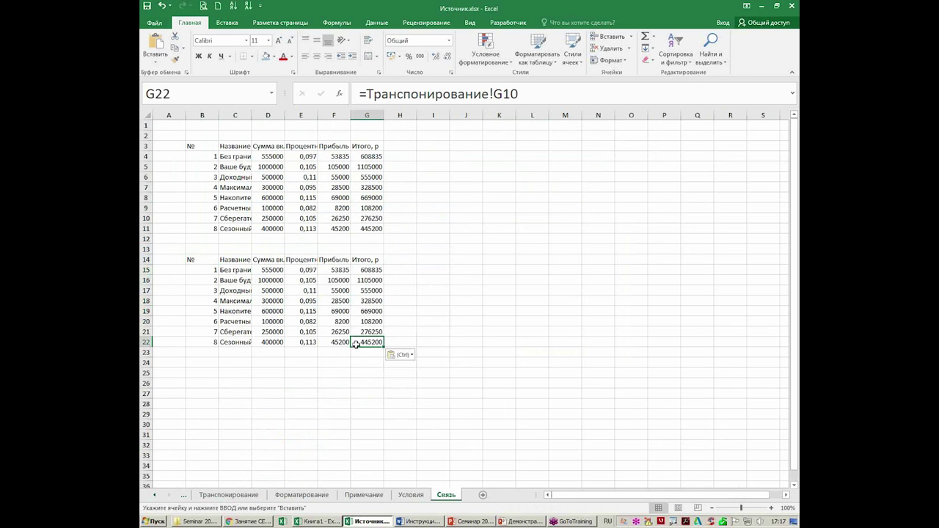
right_click(467, 261)
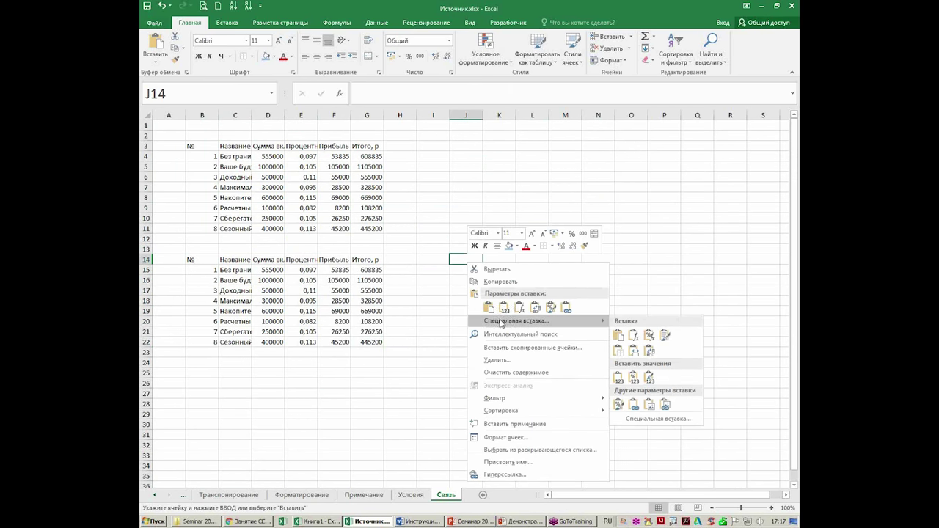
click(500, 321)
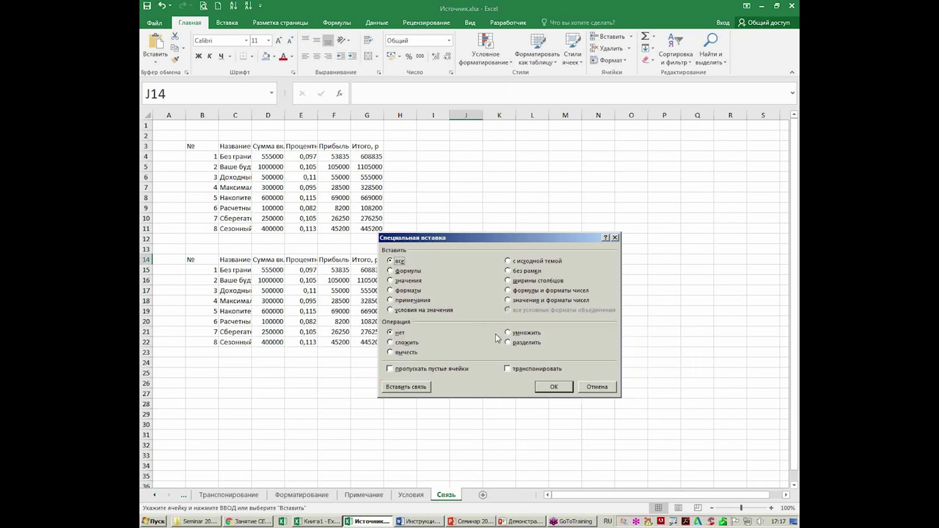
click(513, 372)
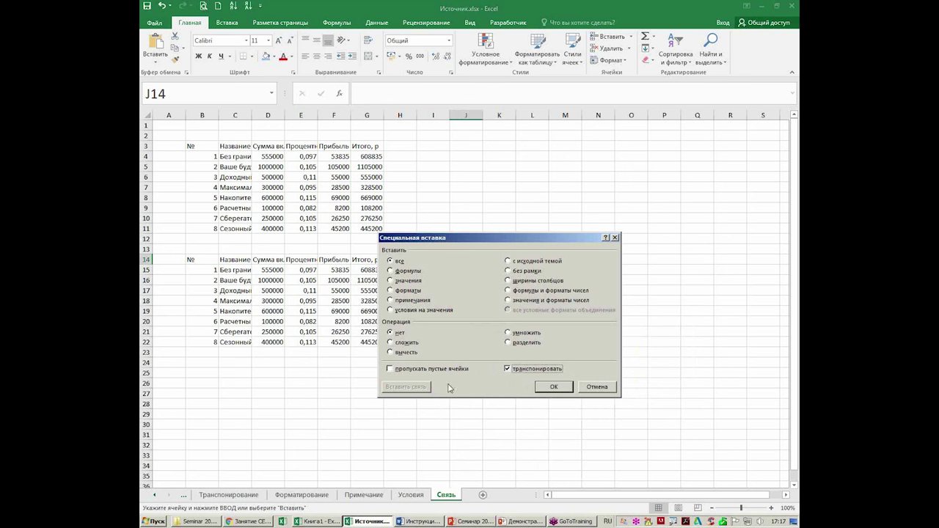
click(593, 386)
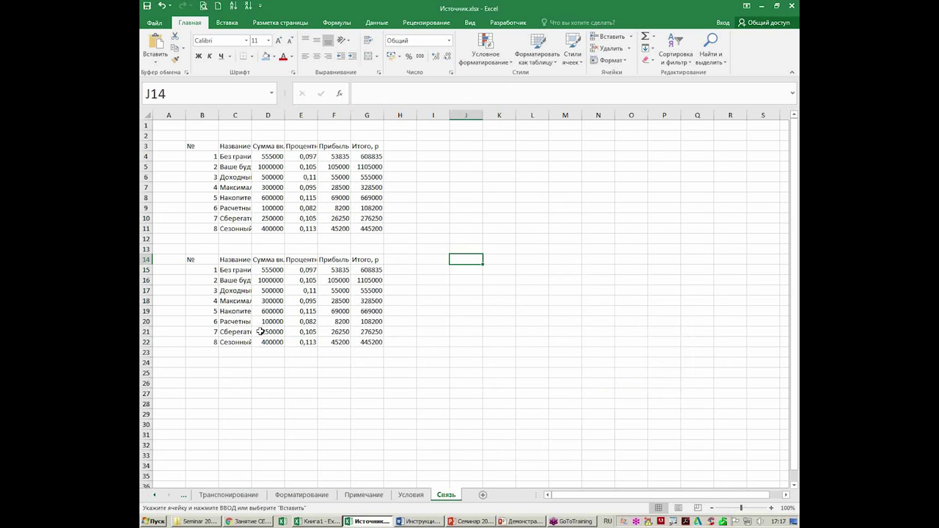
Step: Copy columns B through G on the Транспонирование sheet
click(251, 497)
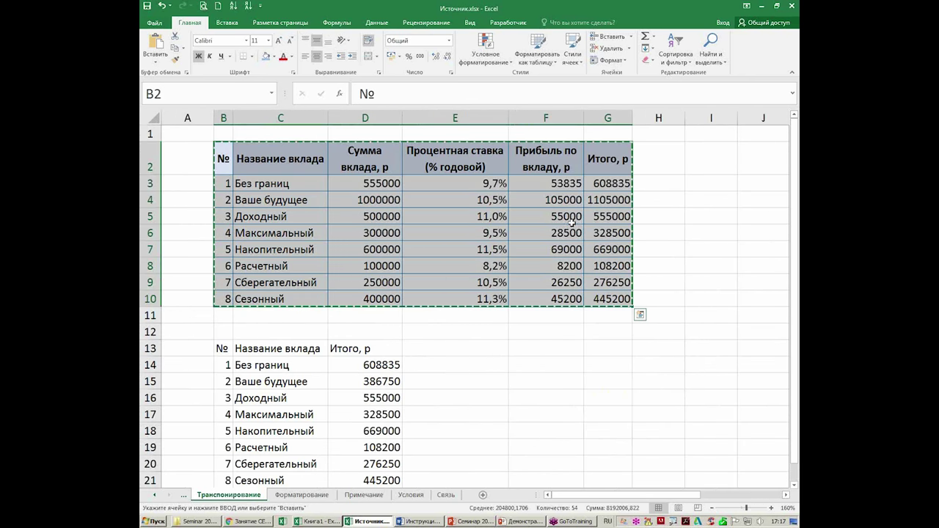
click(516, 394)
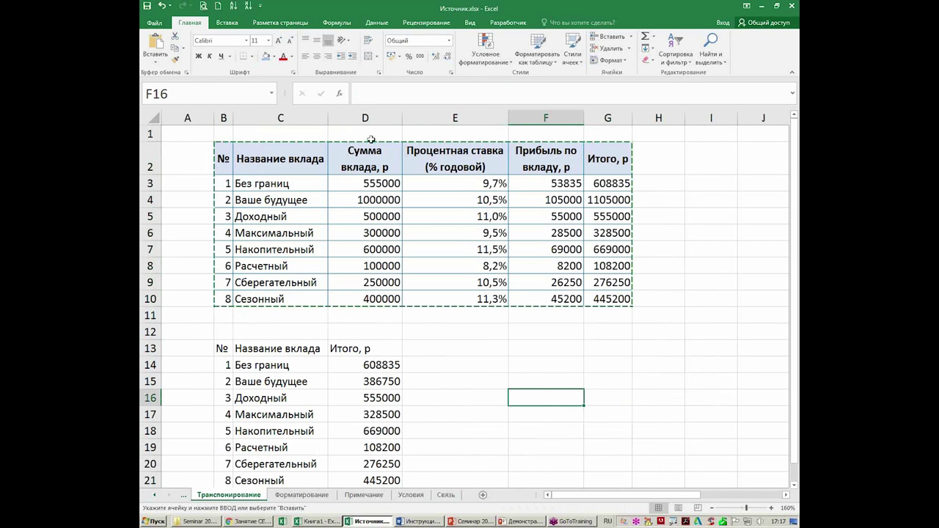
drag(225, 118, 586, 129)
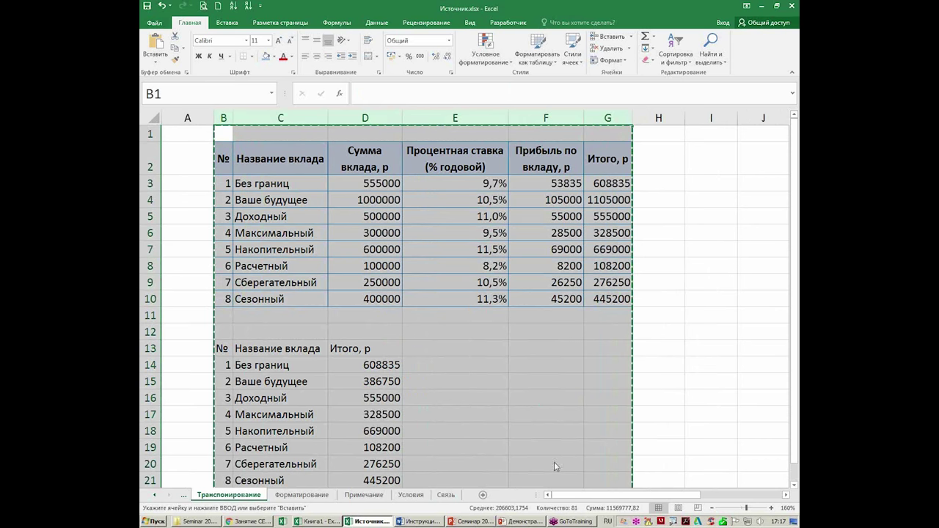
Step: Paste only the column widths onto columns B:G of the Связь sheet
click(451, 495)
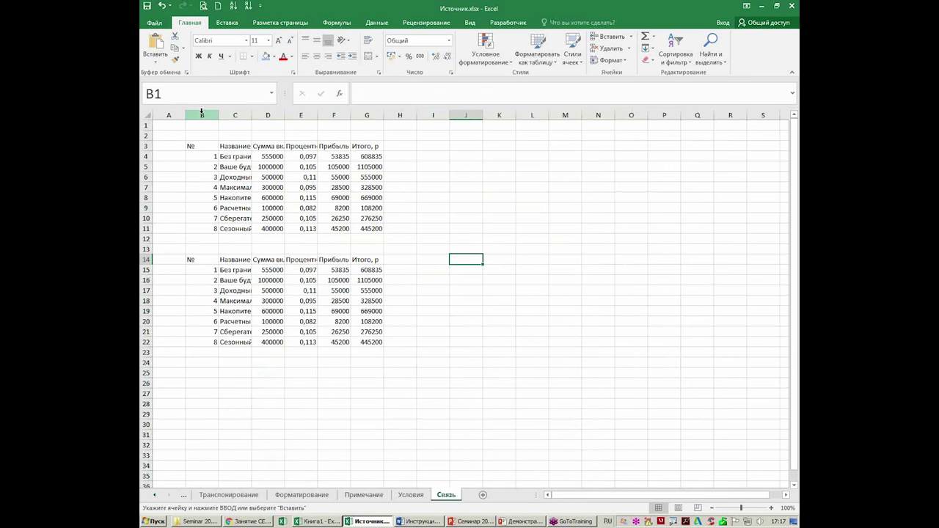
drag(201, 115, 367, 116)
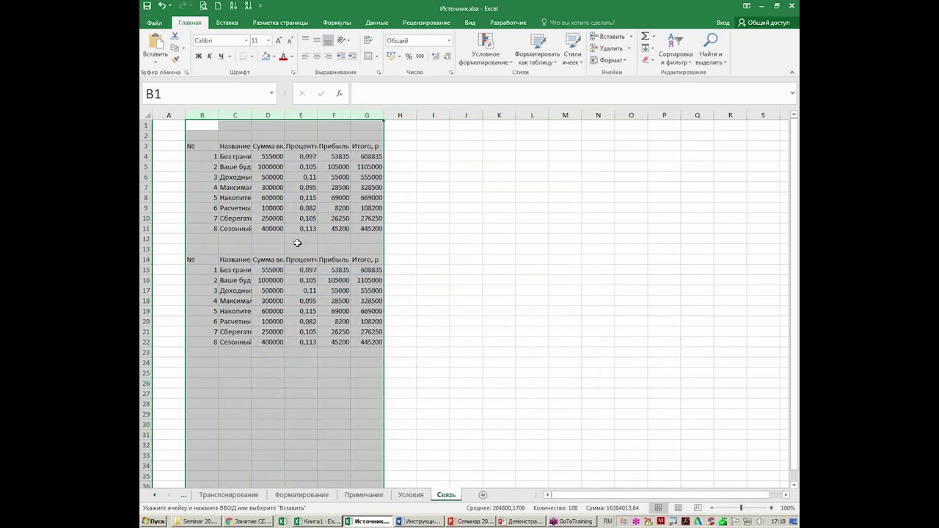
key(ctrl+alt+v)
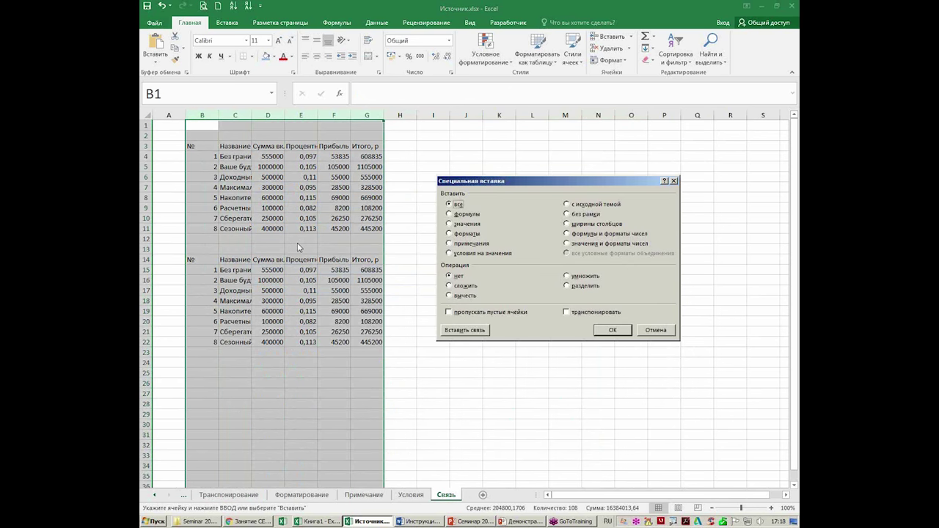
click(569, 226)
click(612, 330)
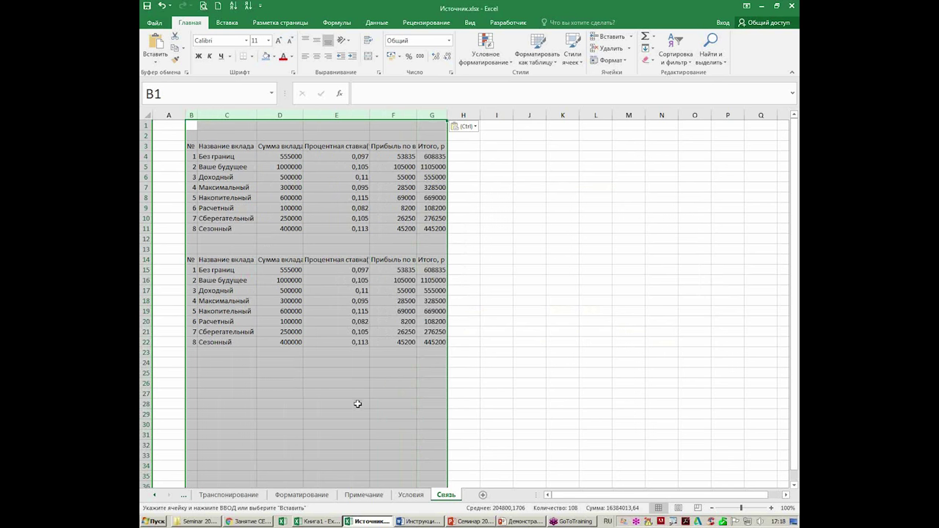
Step: Copy the deposits table B2:G10 on the Транспонирование sheet
click(228, 495)
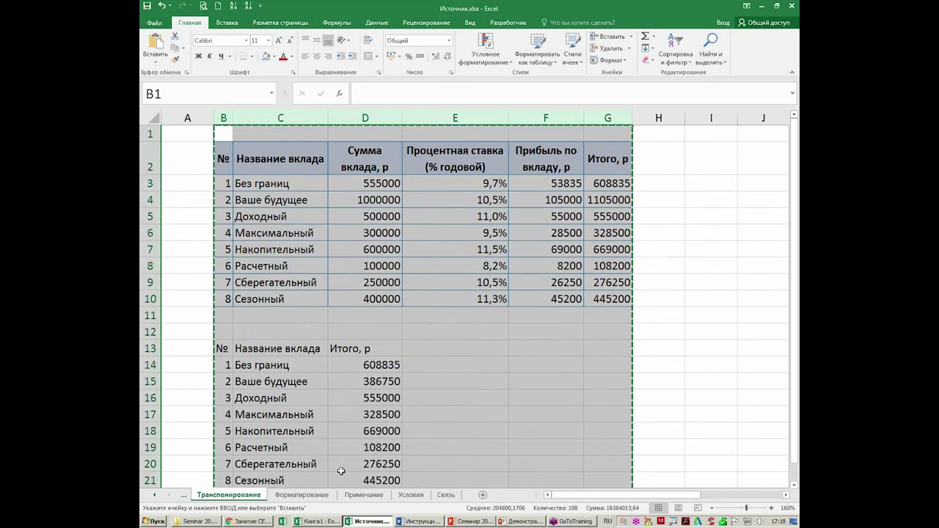
click(291, 232)
mouse_move(223, 159)
mouse_down()
mouse_move(614, 288)
mouse_move(612, 295)
mouse_up()
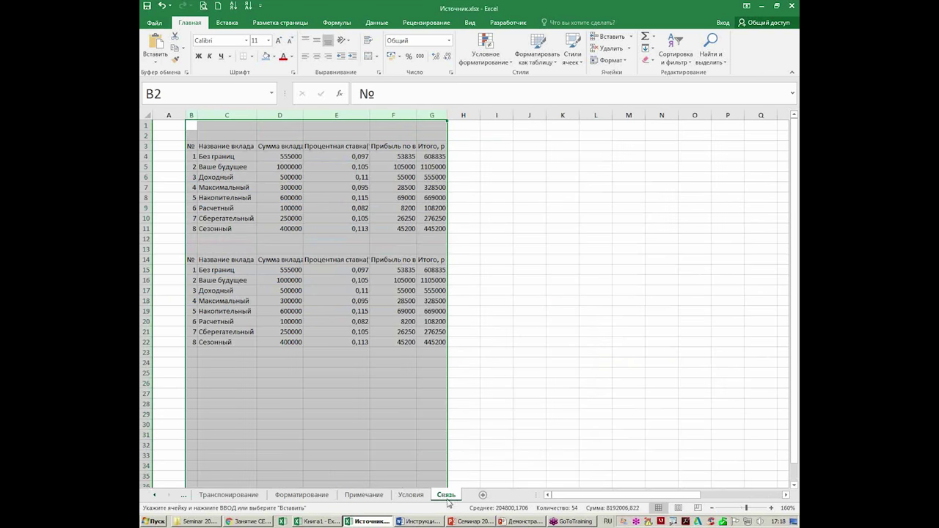
Step: Paste only the formats onto the linked table at B3 on Связь
click(446, 495)
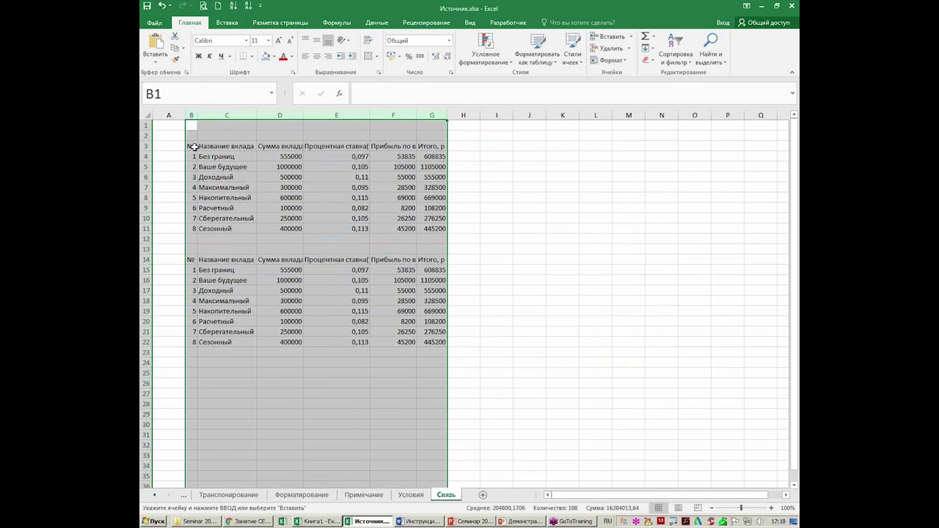
click(192, 146)
right_click(192, 146)
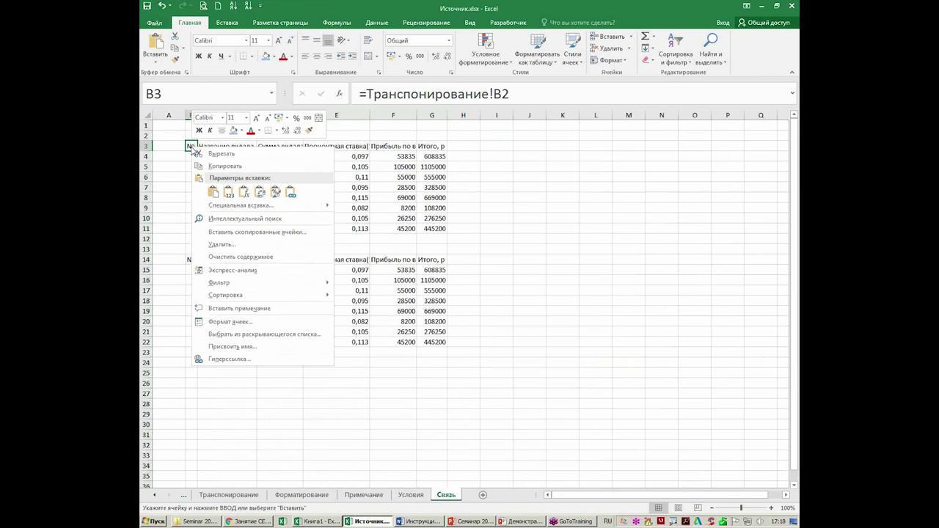
click(247, 206)
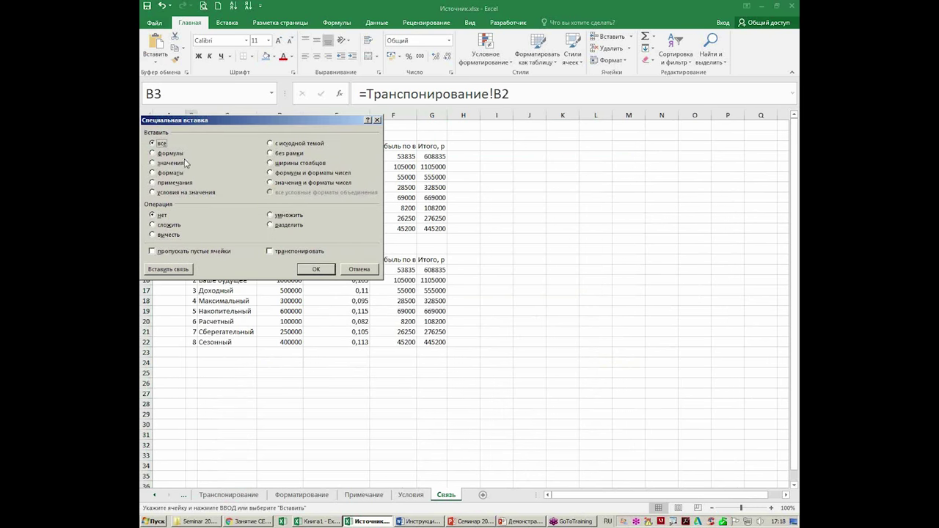
click(171, 173)
click(324, 268)
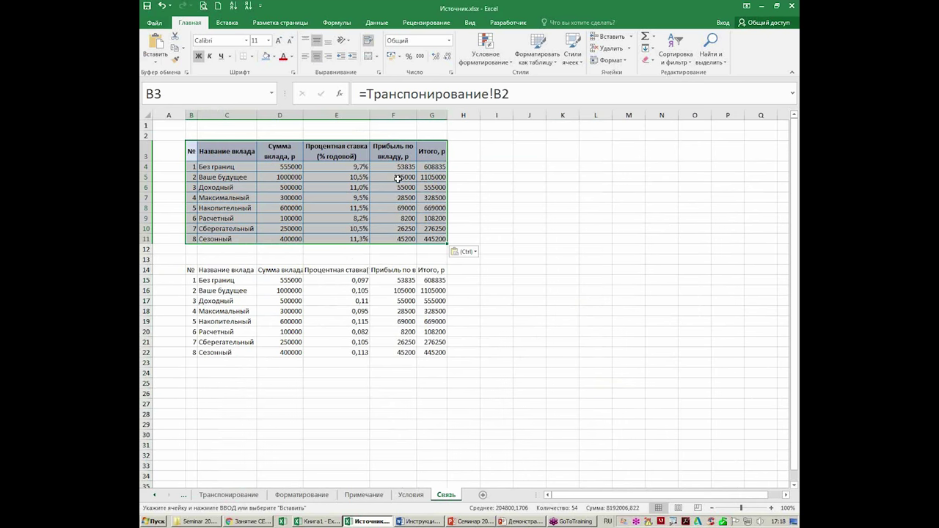
click(360, 176)
Step: Check the linked formulas in the Связь table
click(384, 210)
key(Right)
key(Up)
Step: Format deposit amounts D3:D10 on Транспонирование as accounting with no decimals
click(255, 498)
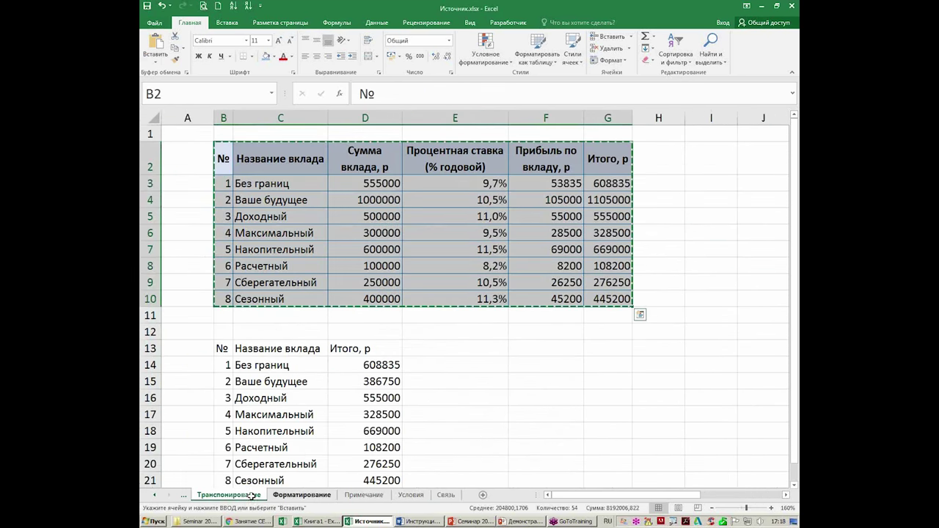
drag(380, 184, 381, 299)
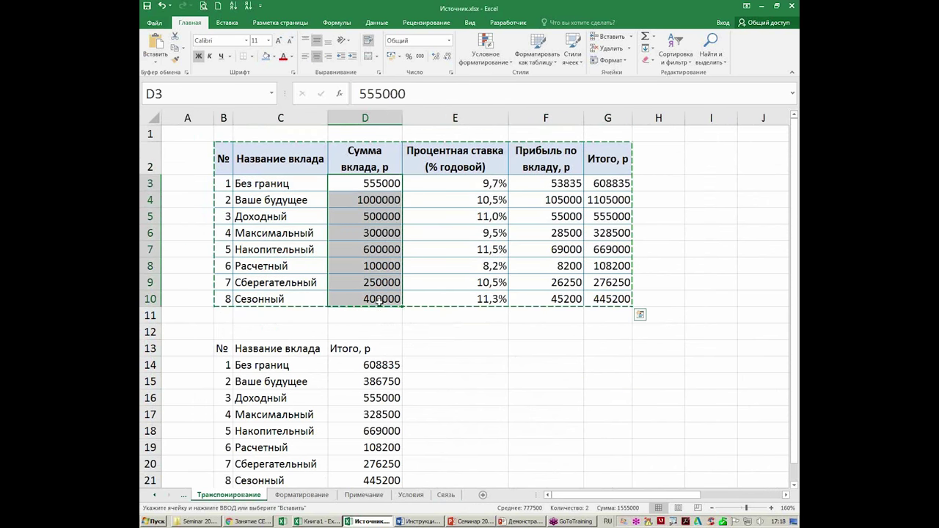
click(421, 58)
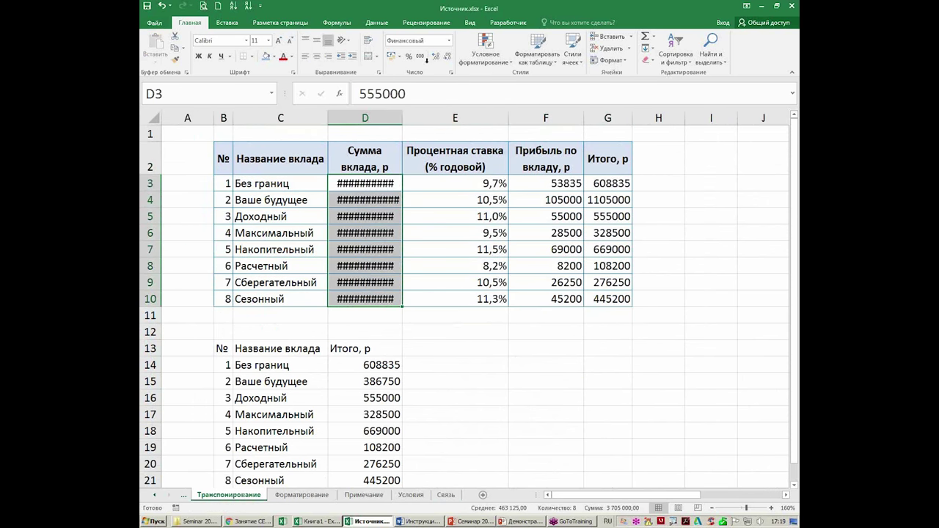
click(447, 57)
click(448, 57)
click(491, 349)
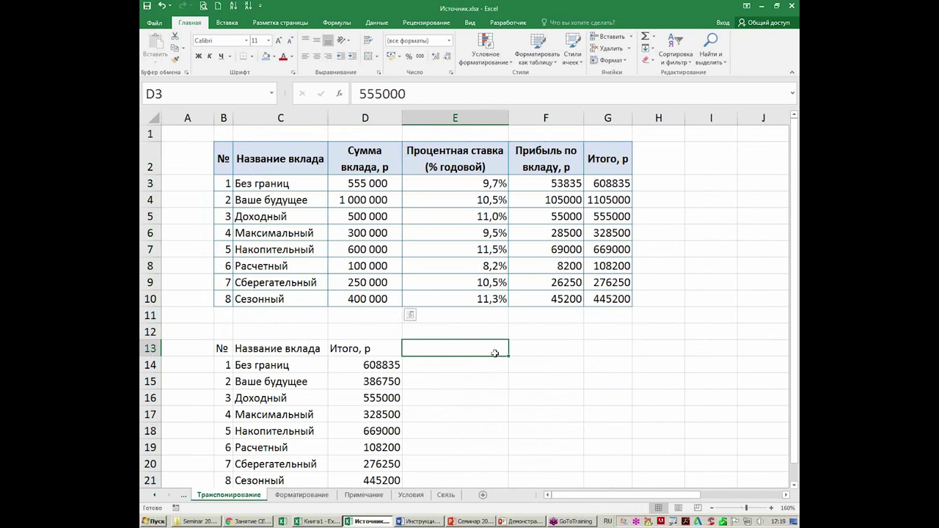
Step: Copy the whole deposits table B2:G10
drag(226, 163, 624, 300)
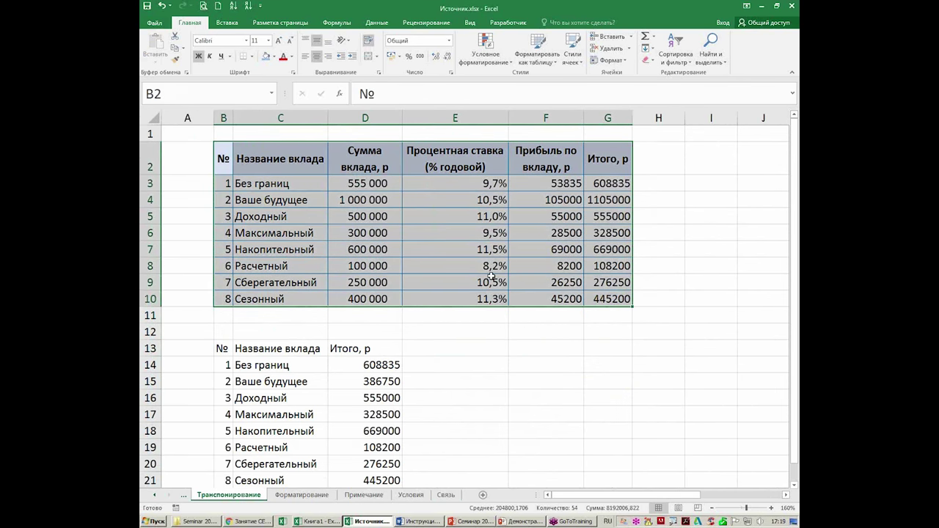
right_click(432, 230)
click(470, 252)
Step: Paste the table as links at B14 on the Связь sheet
click(445, 494)
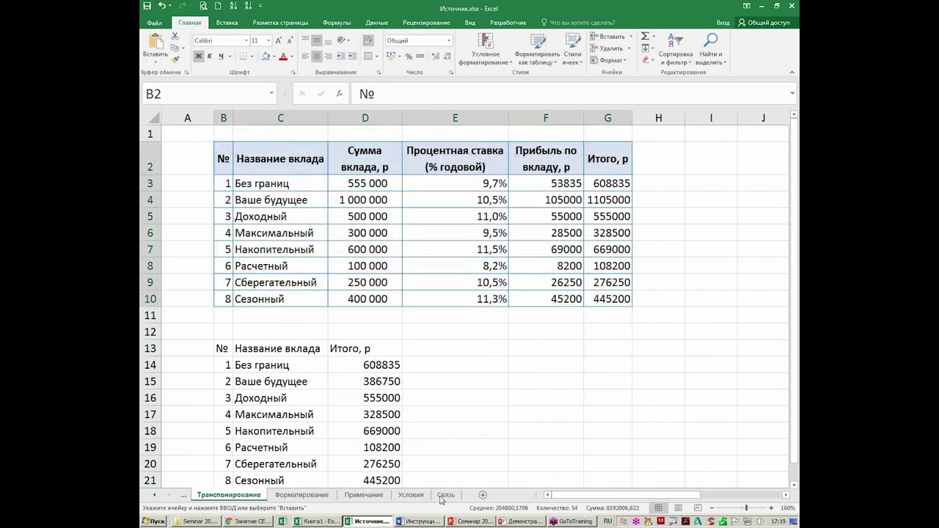
click(191, 269)
right_click(193, 269)
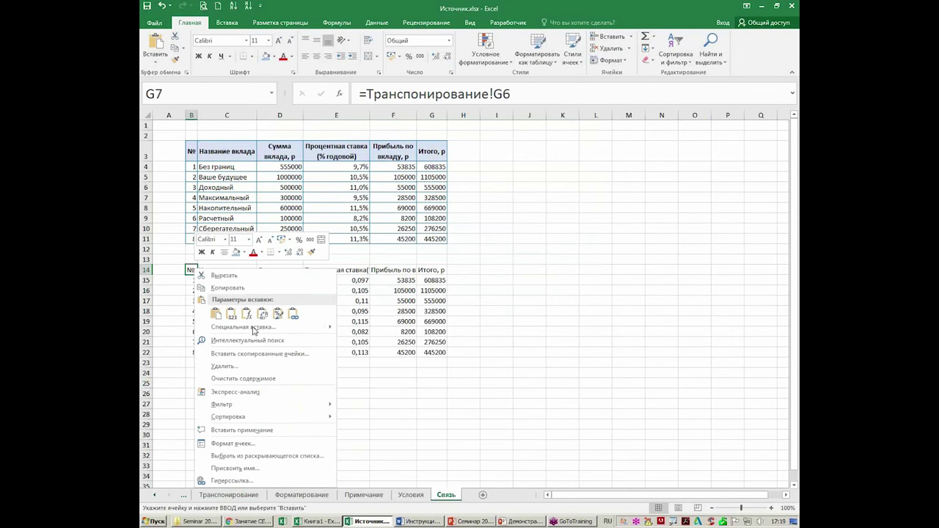
click(253, 327)
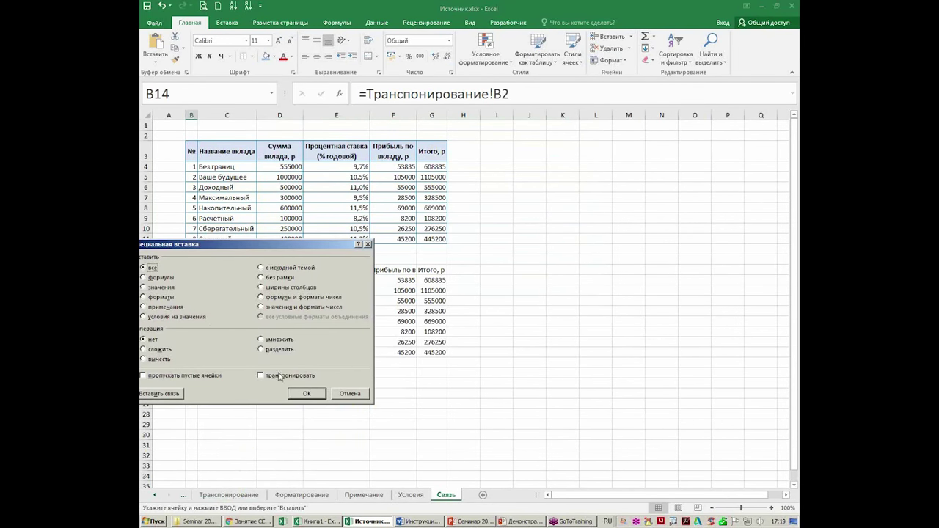
click(306, 393)
click(279, 341)
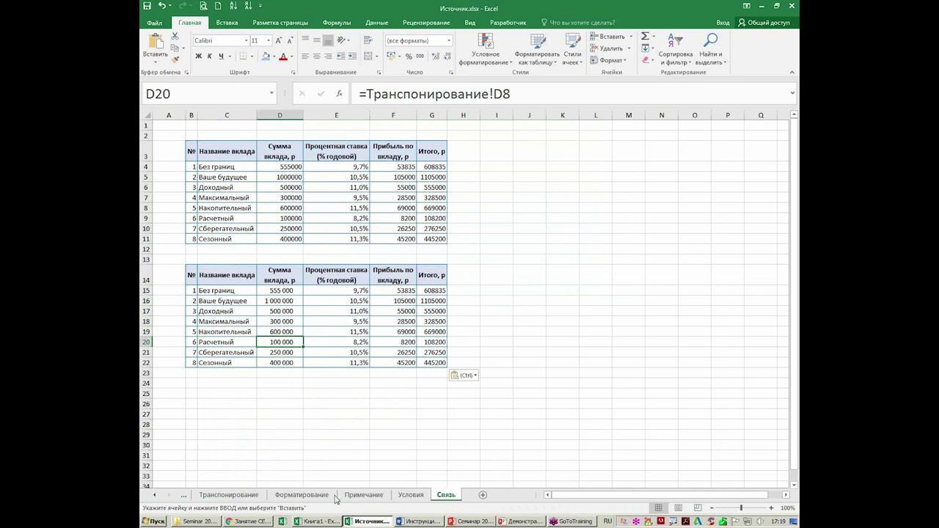
Step: Copy the employee names B2:B16 on the Примечание sheet
click(363, 496)
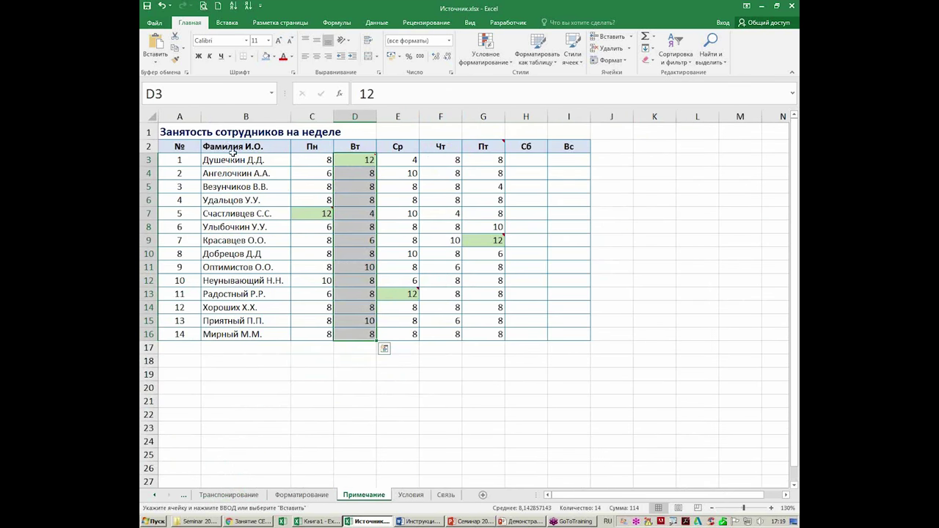
drag(233, 146, 250, 334)
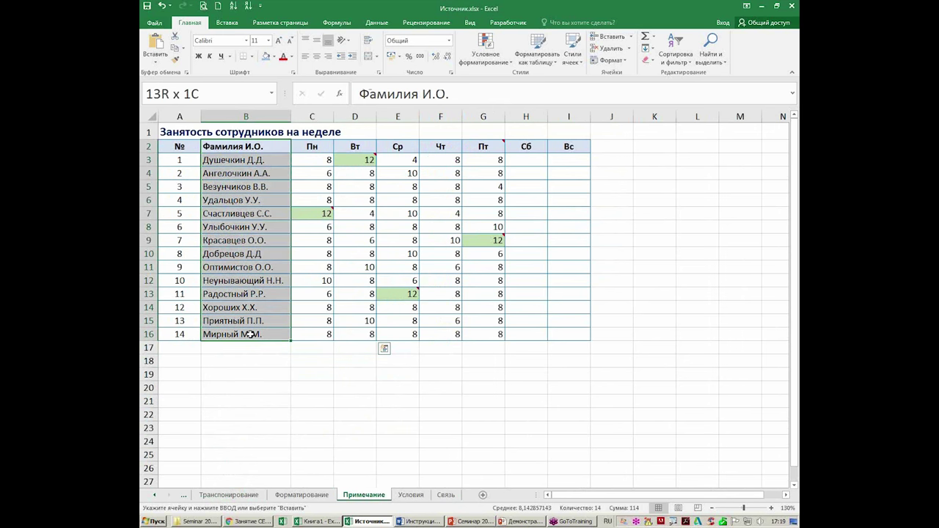
right_click(228, 207)
click(264, 228)
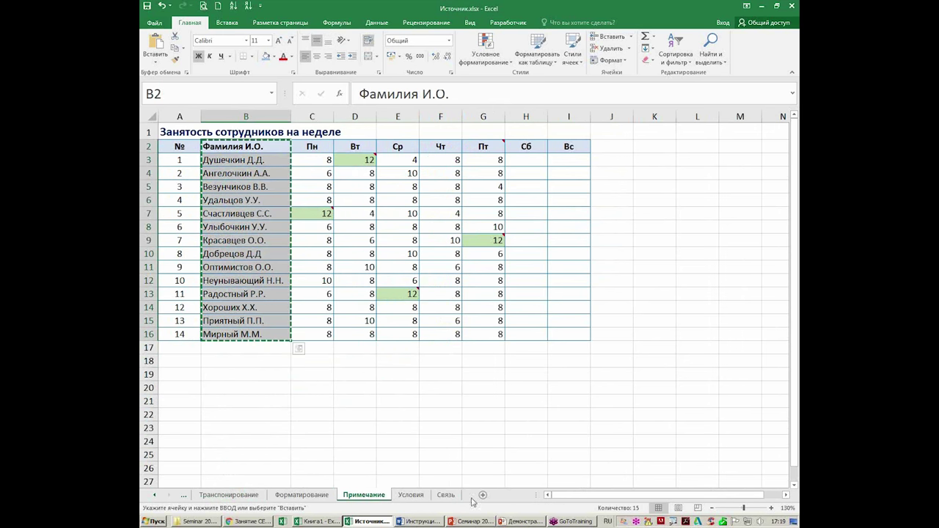
Step: On a new sheet, paste the names as links at C2 and autofit column C
click(483, 495)
right_click(227, 138)
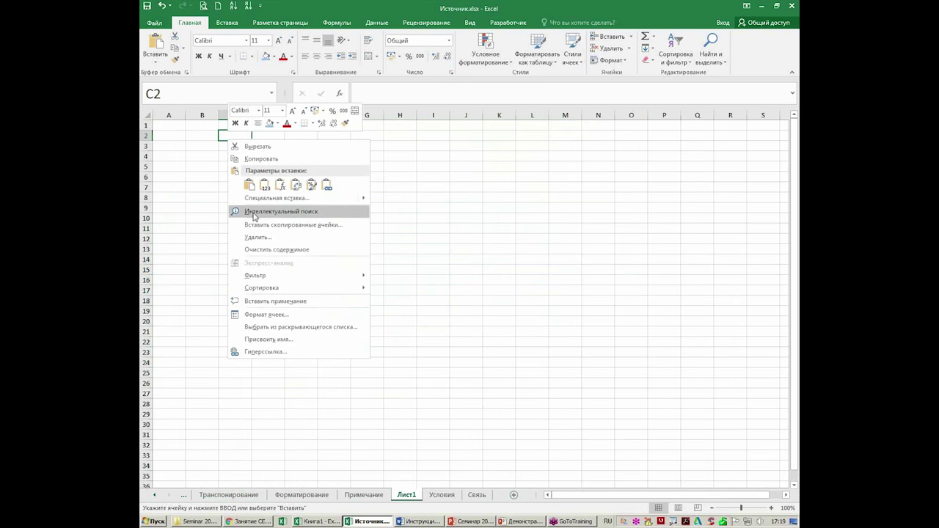
click(256, 198)
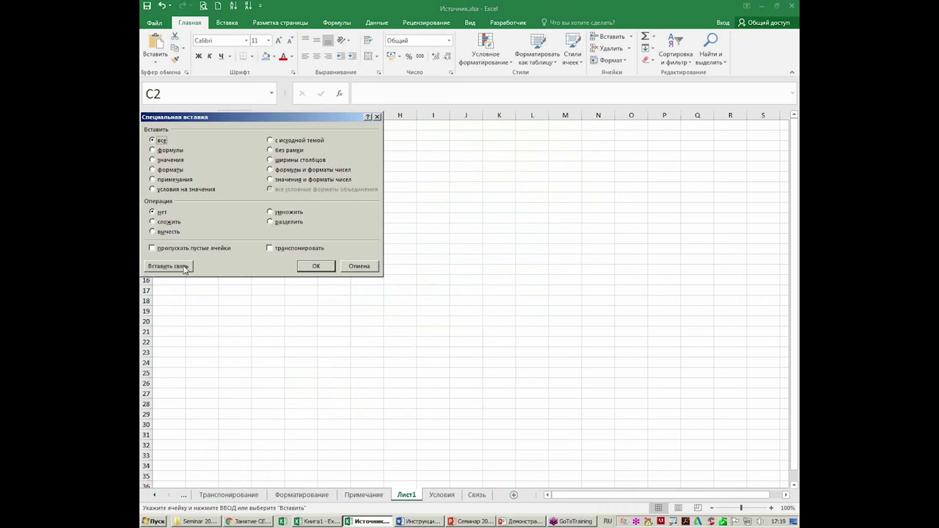
click(359, 267)
right_click(242, 134)
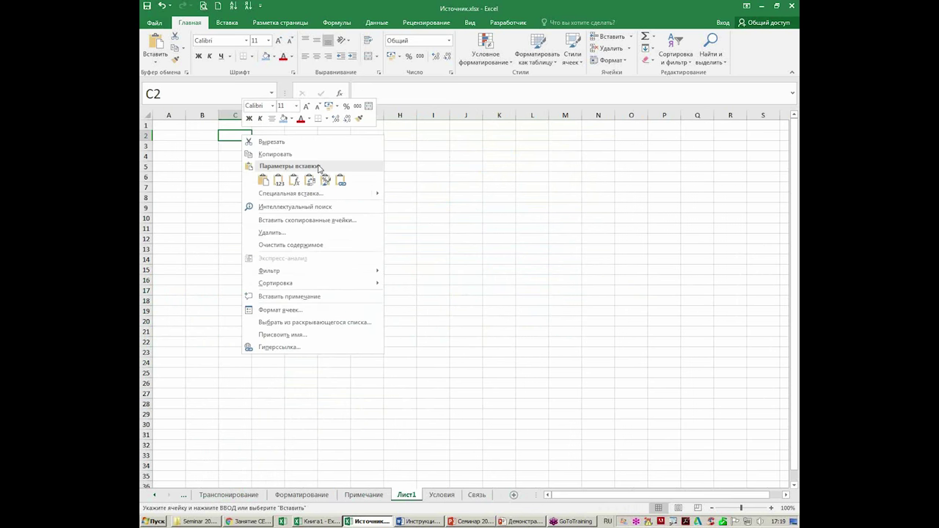
click(339, 183)
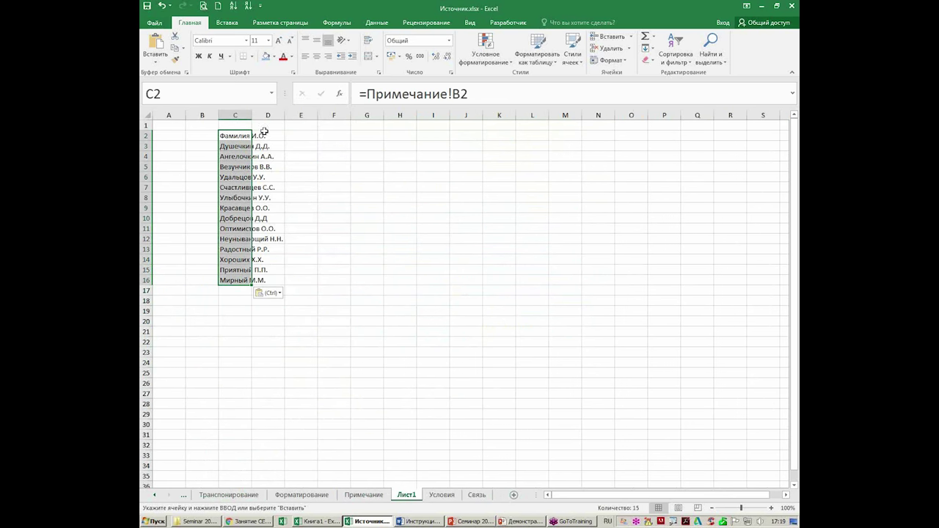
double_click(253, 115)
click(254, 341)
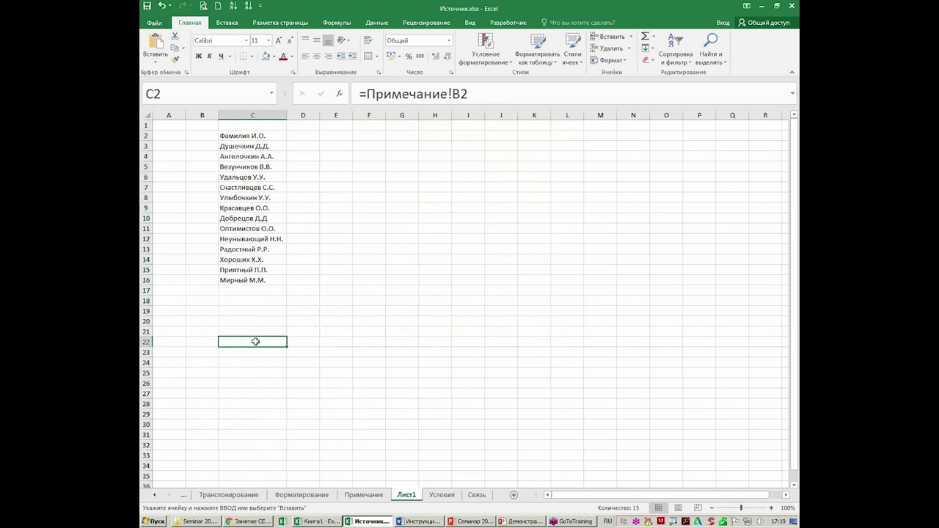
click(255, 147)
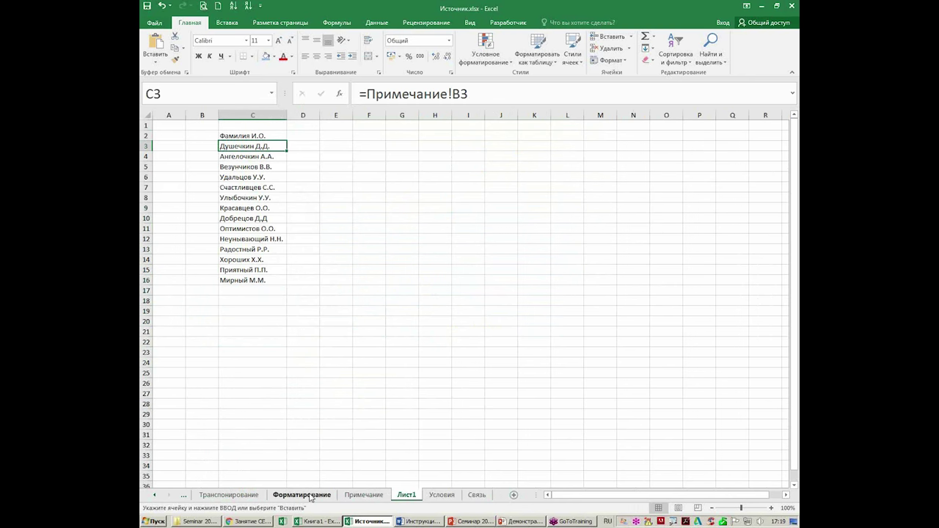
Step: Visit the Примечание sheet, then return to the Связь sheet
click(364, 495)
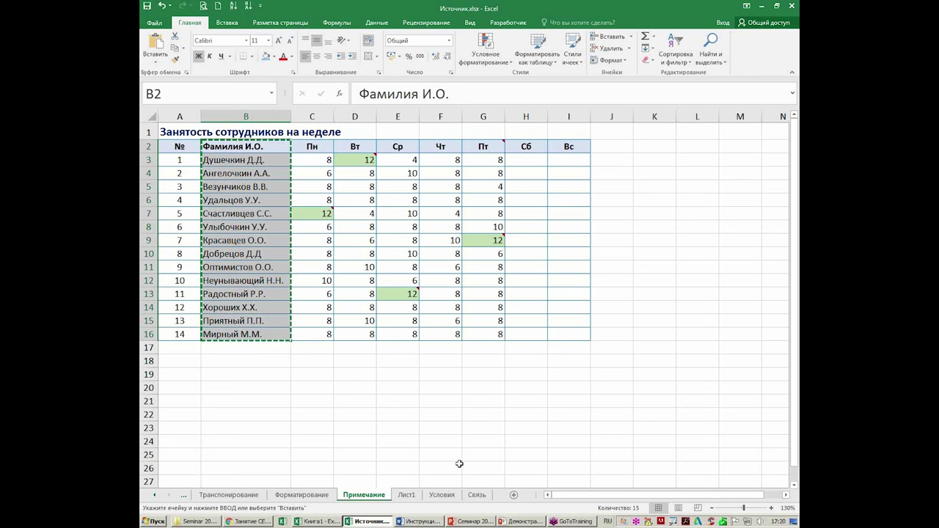
click(476, 494)
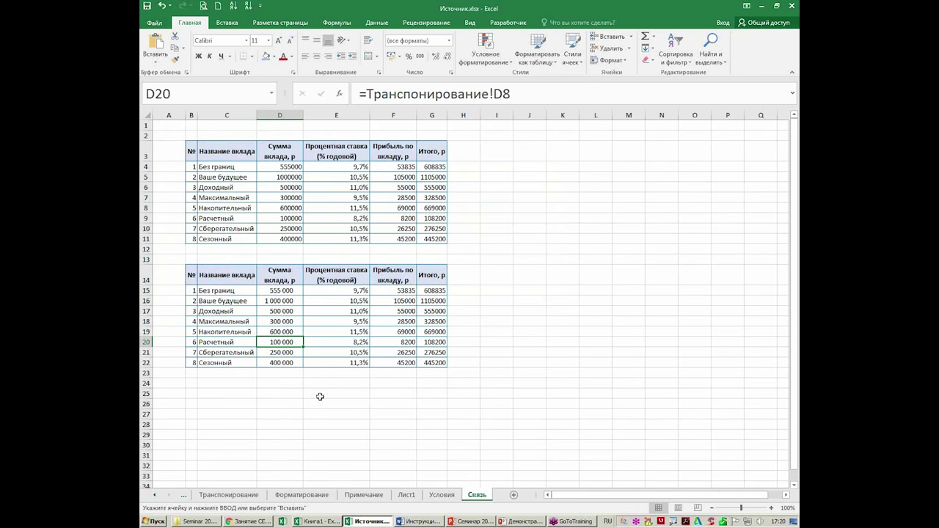
Step: Make the linked names C2:C16 on Лист1 bold and red
click(406, 495)
click(238, 167)
click(242, 197)
click(242, 249)
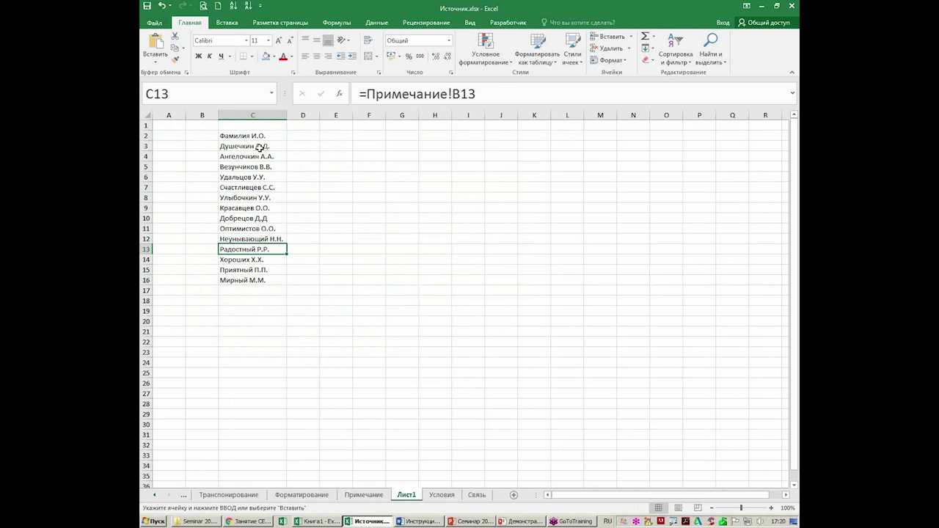
drag(265, 138, 264, 146)
drag(266, 210, 264, 279)
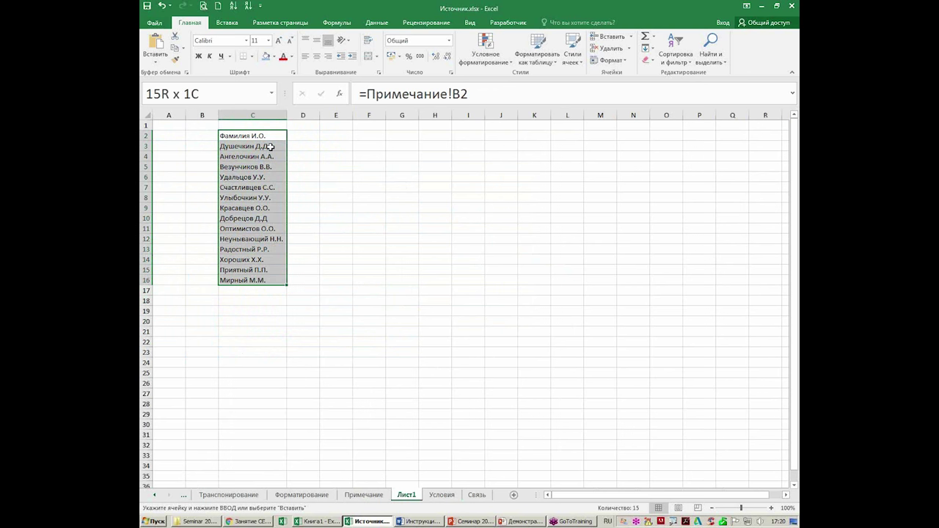
click(199, 56)
click(284, 57)
click(264, 232)
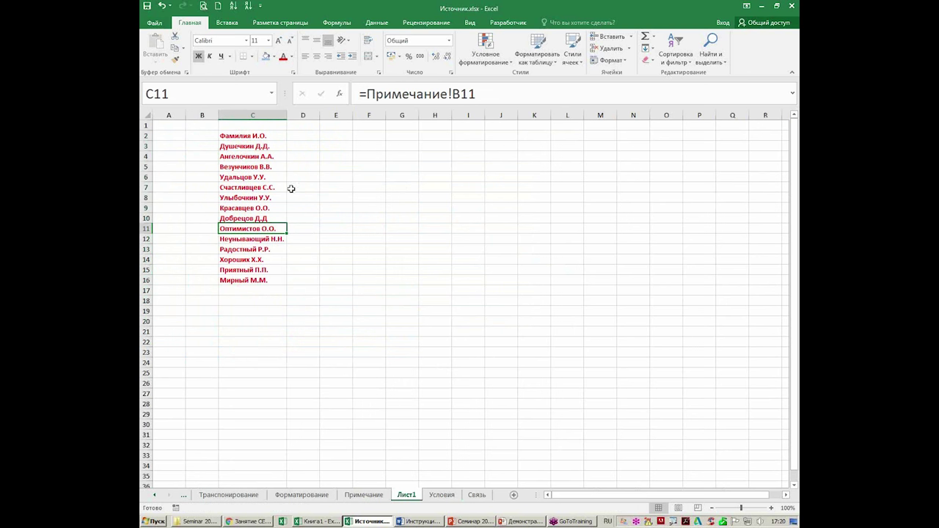
Step: Copy the formatted names and bring up Paste Special at F2
drag(263, 138, 269, 277)
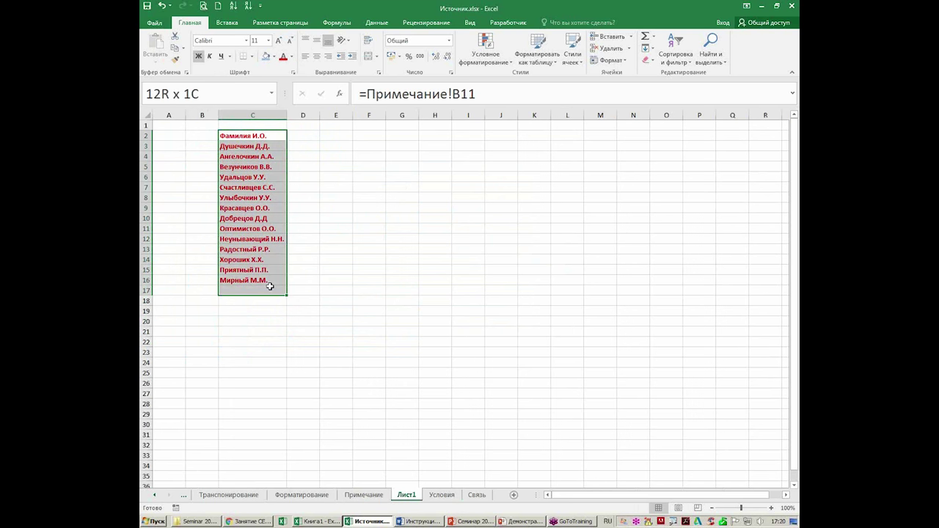
right_click(257, 206)
click(278, 228)
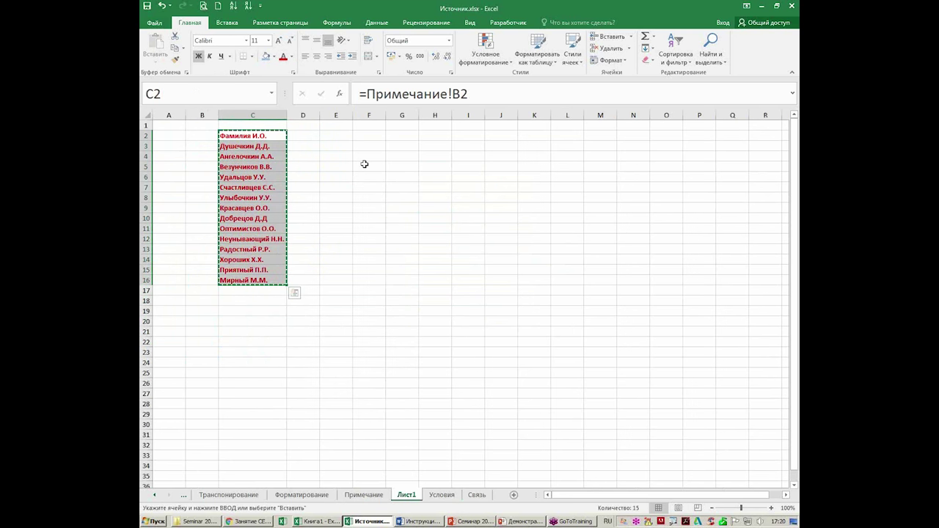
right_click(376, 137)
click(424, 197)
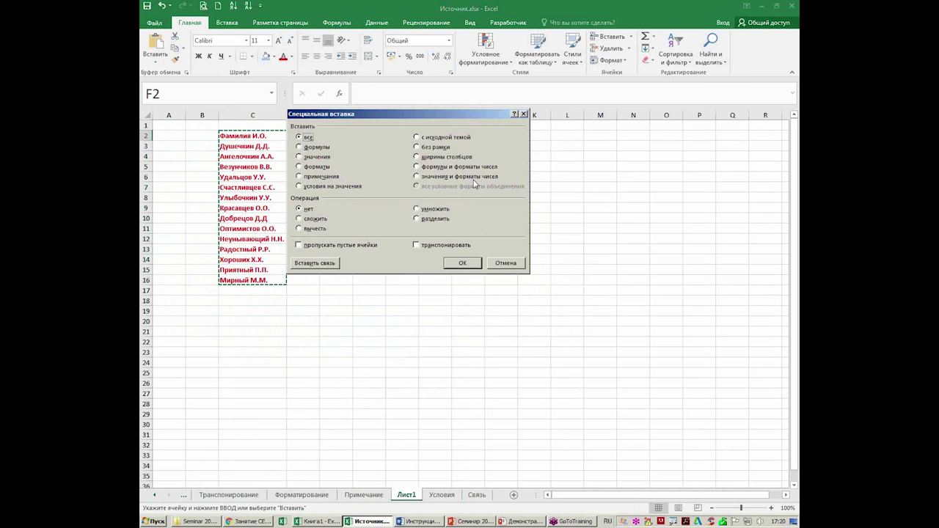
Step: Paste the names into F2:F16 as values and number formats, confirming they are plain text
click(417, 177)
click(468, 264)
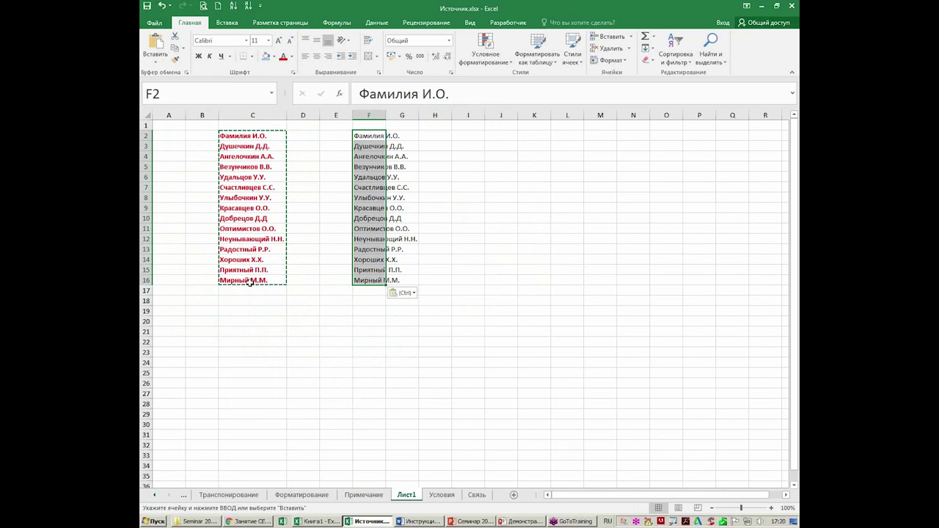
click(372, 178)
drag(372, 218, 375, 239)
click(371, 260)
click(370, 290)
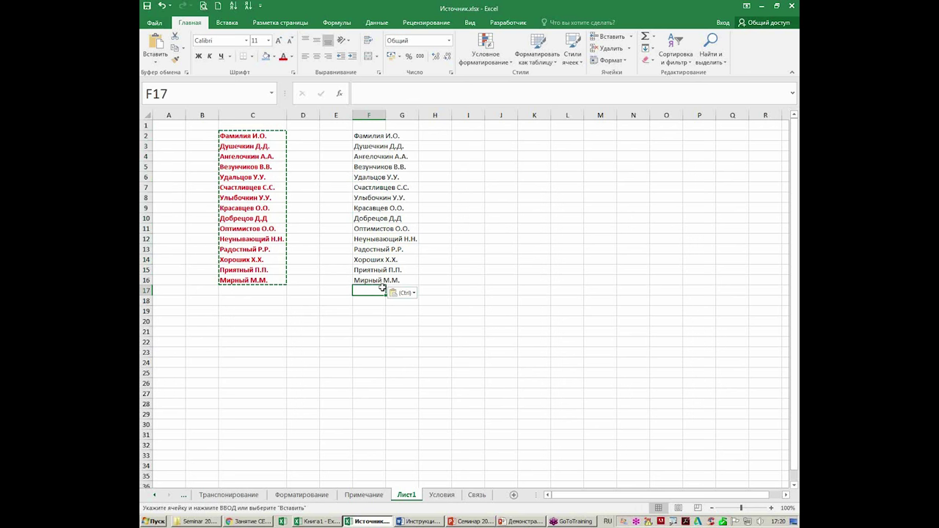
click(381, 189)
Step: Try a formulas-and-number-formats paste at I10, then dismiss the paste menu
click(455, 215)
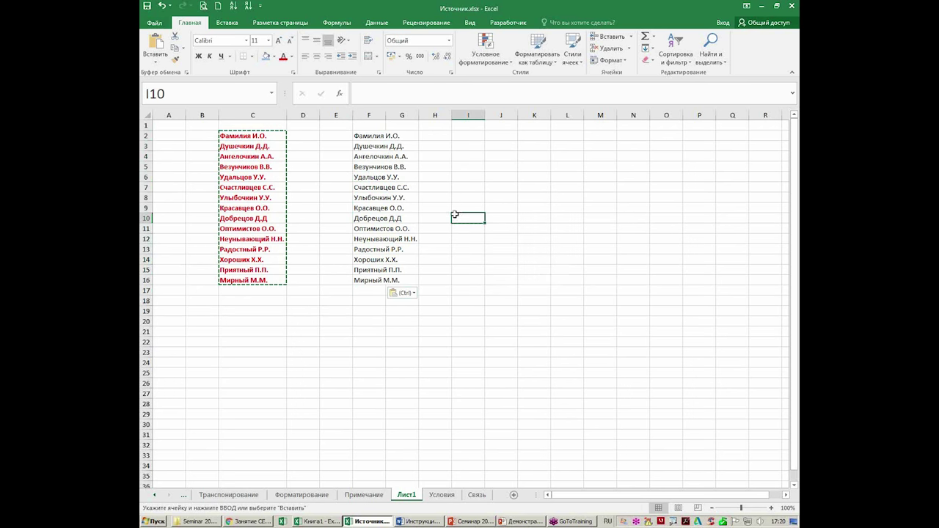
right_click(462, 222)
mouse_move(508, 273)
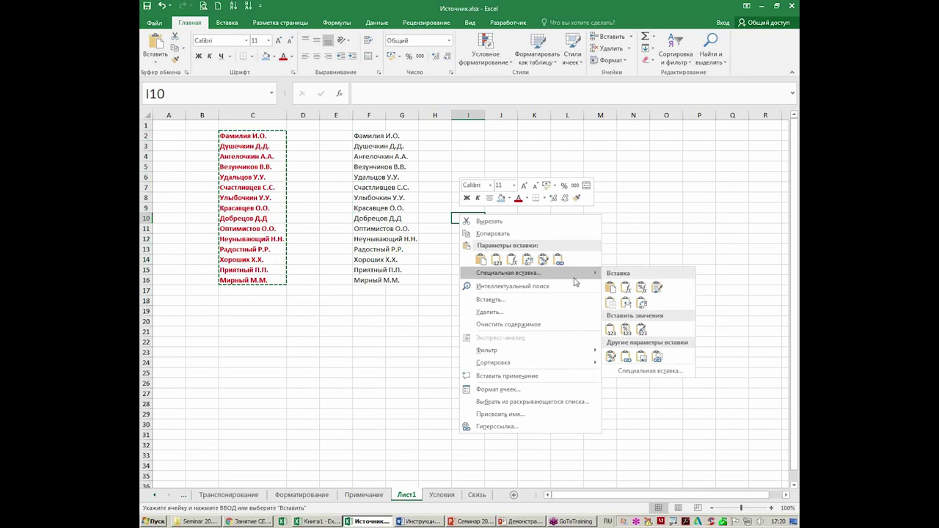
click(641, 292)
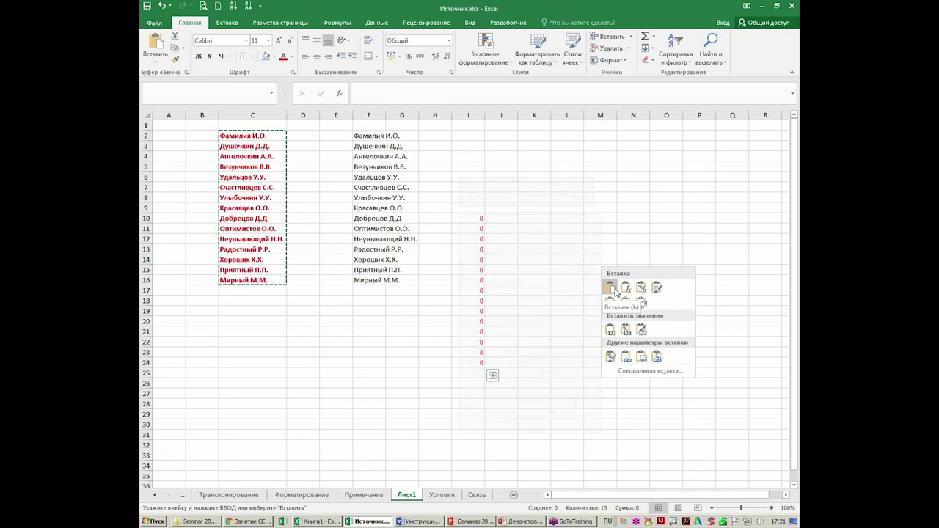
key(Escape)
click(374, 281)
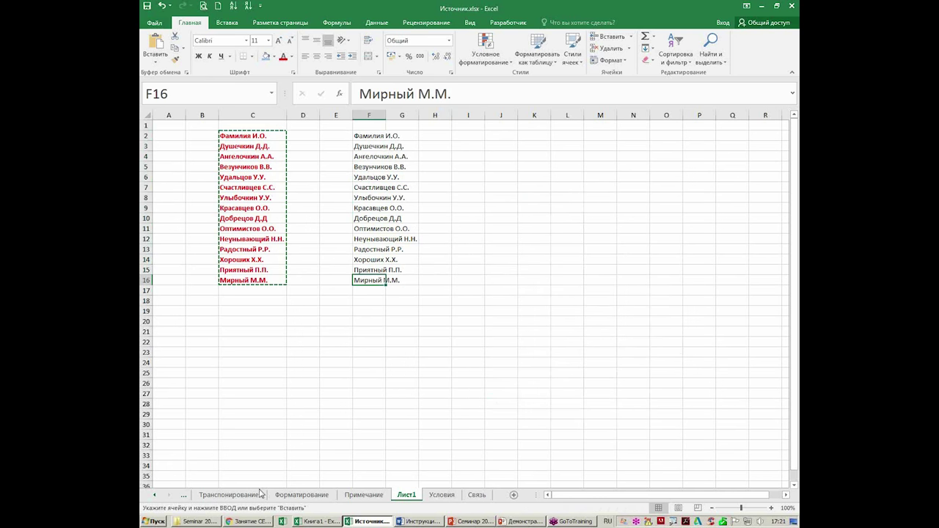
click(155, 495)
Step: Copy the formula in G2 on the Изменение данных sheet
click(154, 496)
click(289, 494)
click(464, 159)
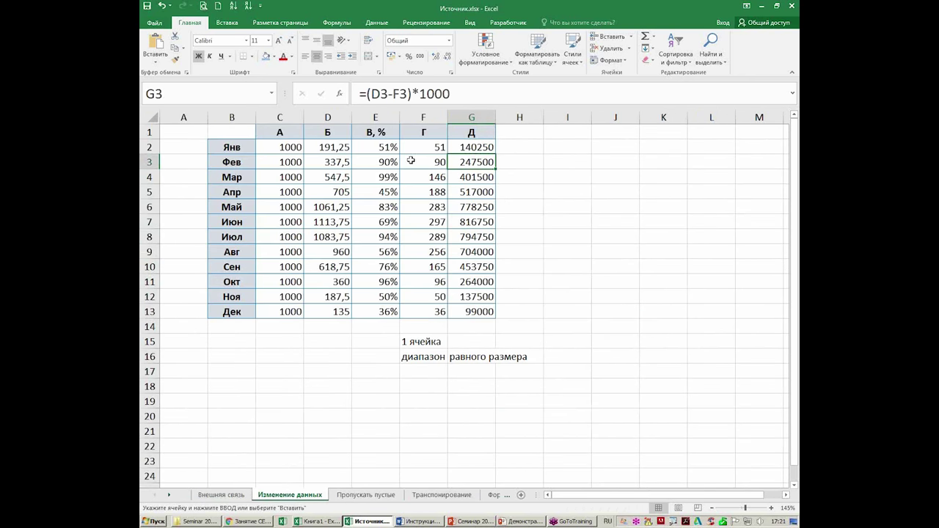
click(477, 149)
right_click(484, 149)
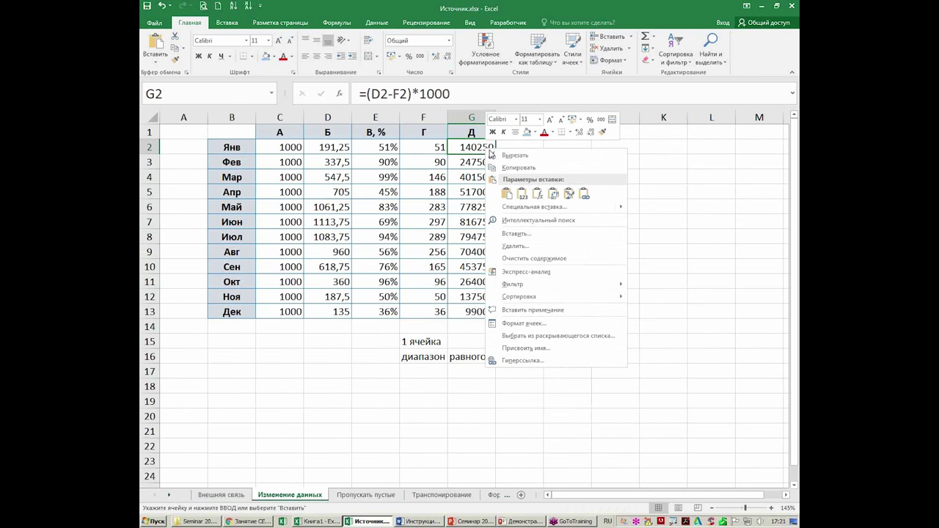
click(524, 170)
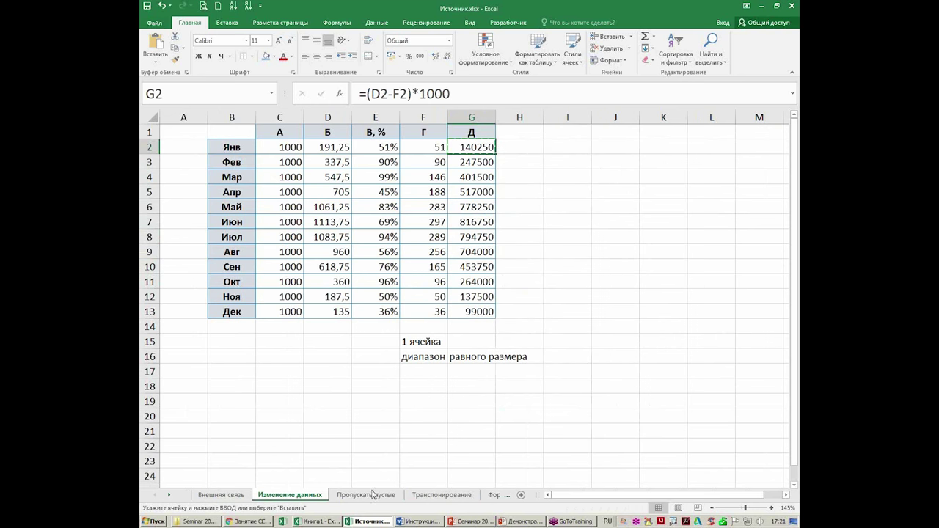
Step: Paste the formula into H3 on Транспонирование, widen column H, and fill down to row 10
click(372, 494)
click(428, 496)
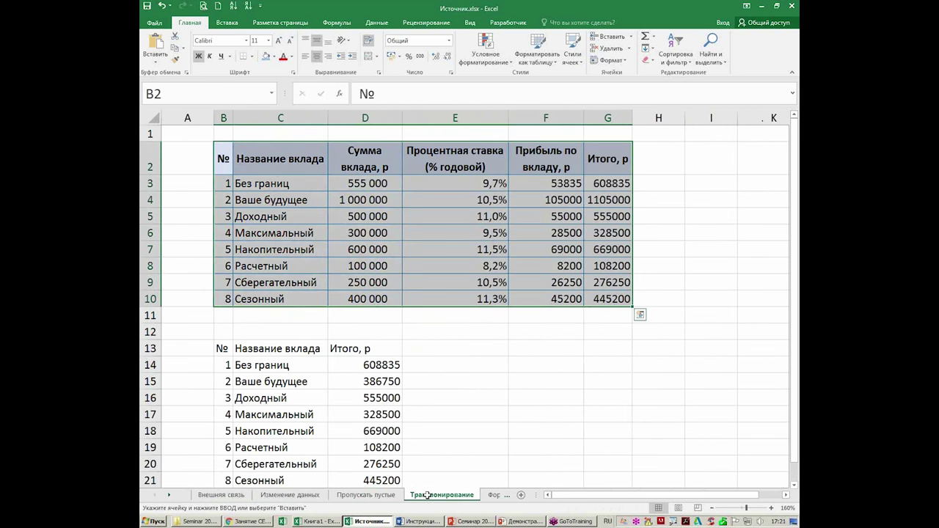
right_click(658, 182)
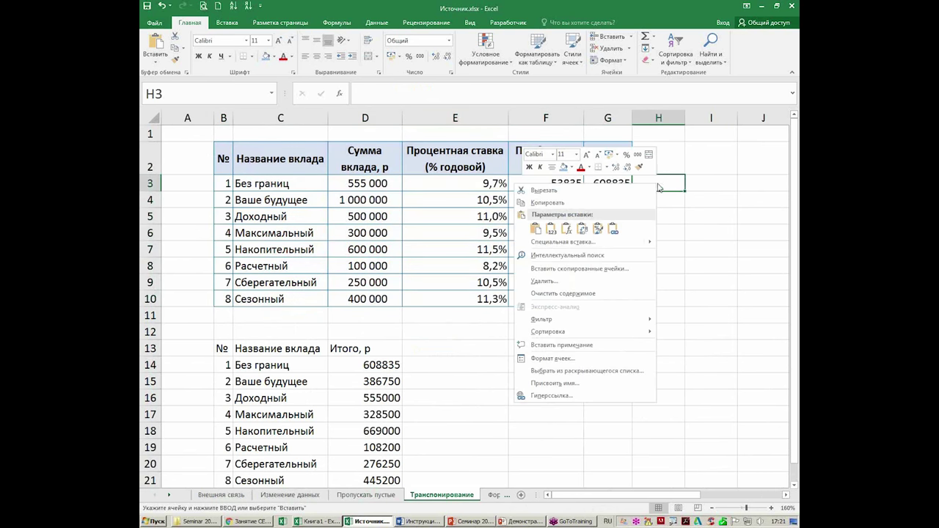
click(569, 231)
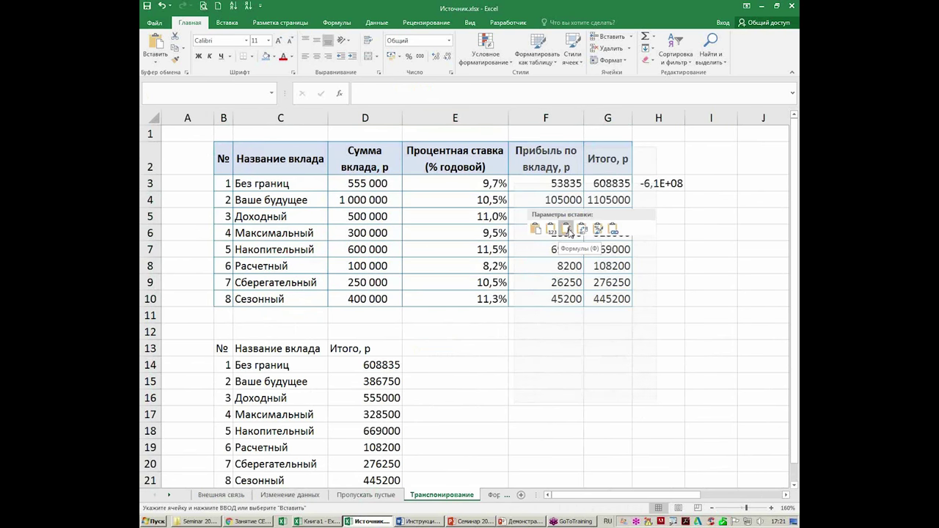
drag(684, 118, 697, 119)
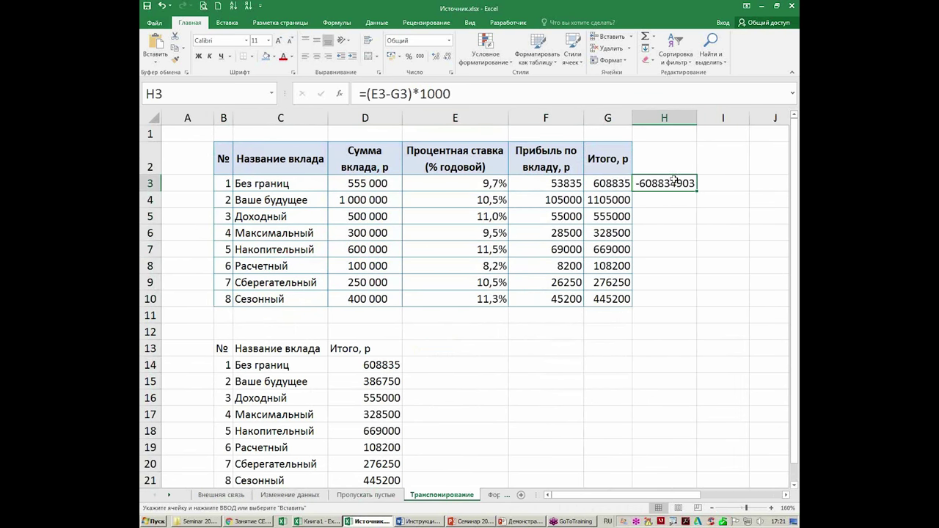
double_click(664, 183)
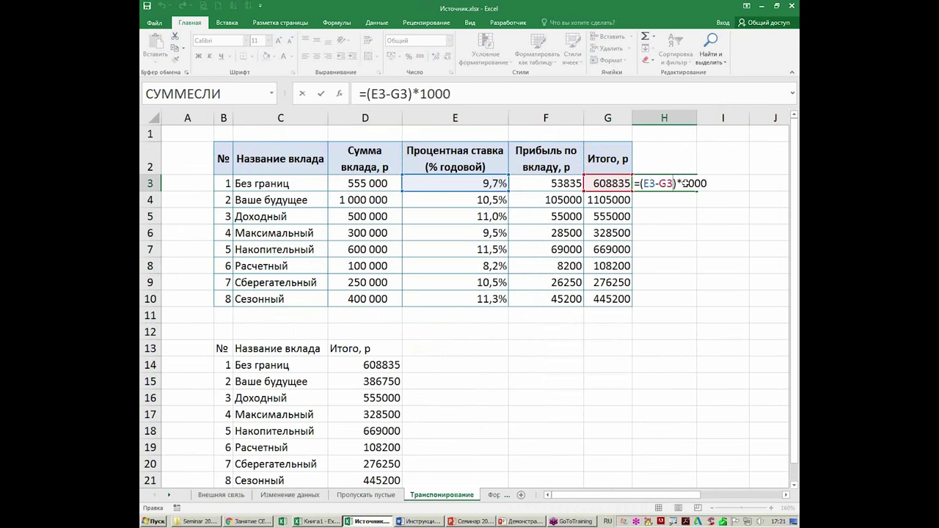
key(Return)
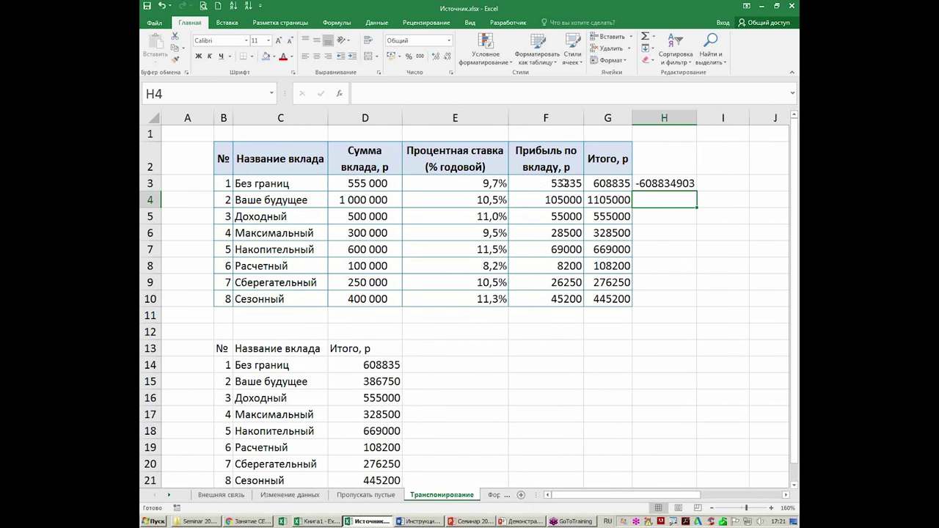
click(689, 185)
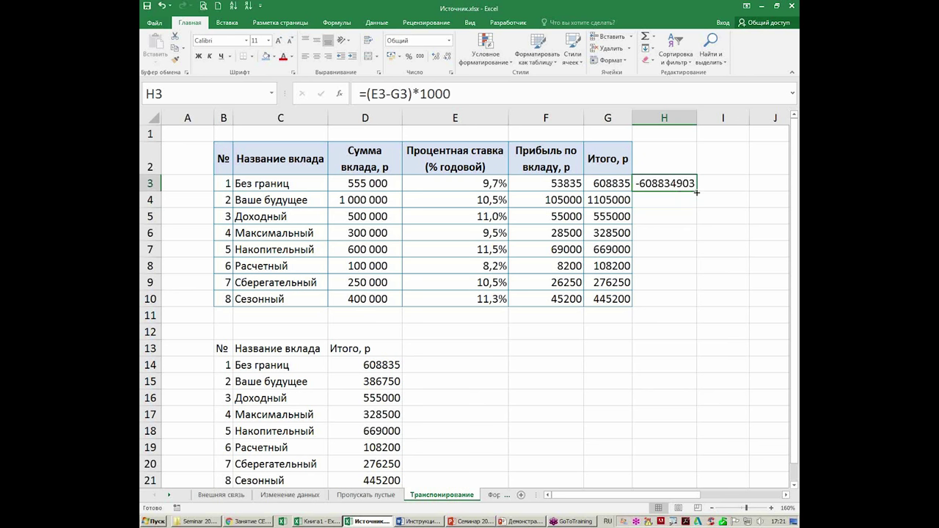
double_click(696, 192)
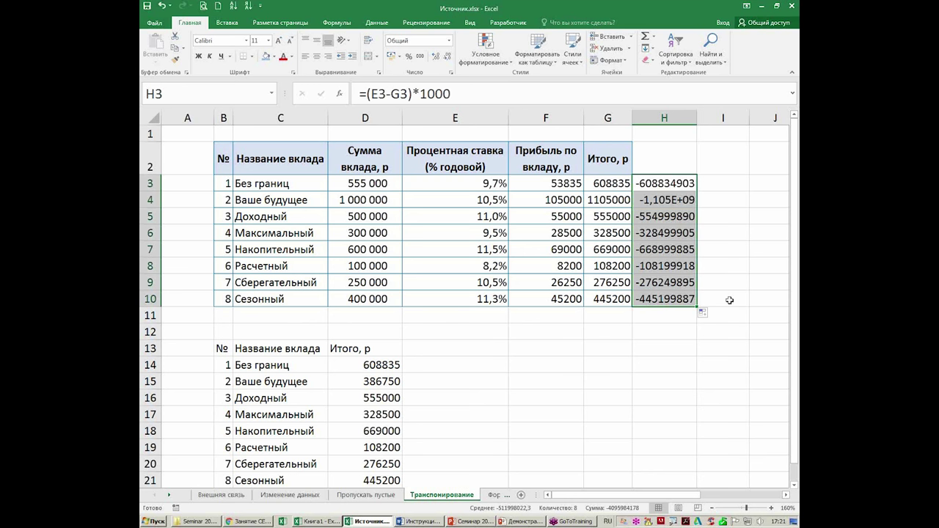
Step: Add the name Як Я.Я. in B17 on Примечание and check Лист1's C16 link
click(300, 495)
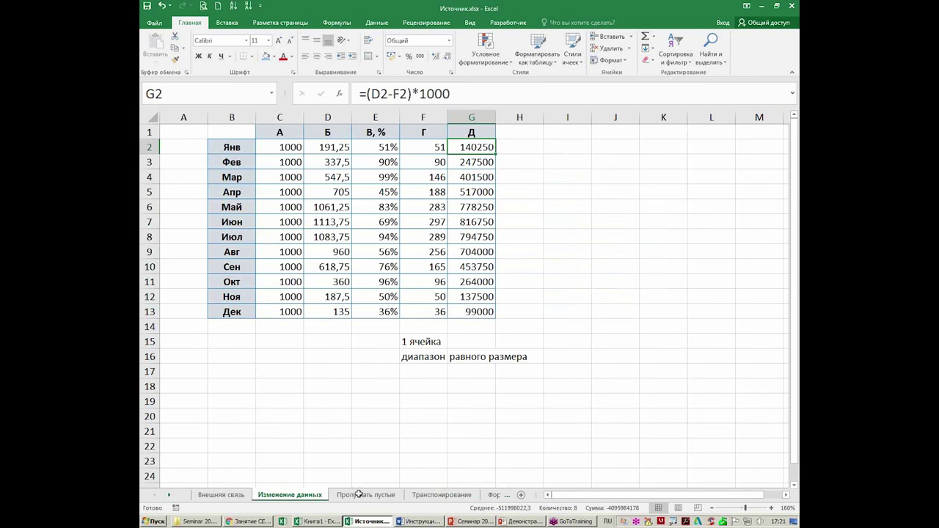
click(359, 494)
click(440, 495)
click(487, 495)
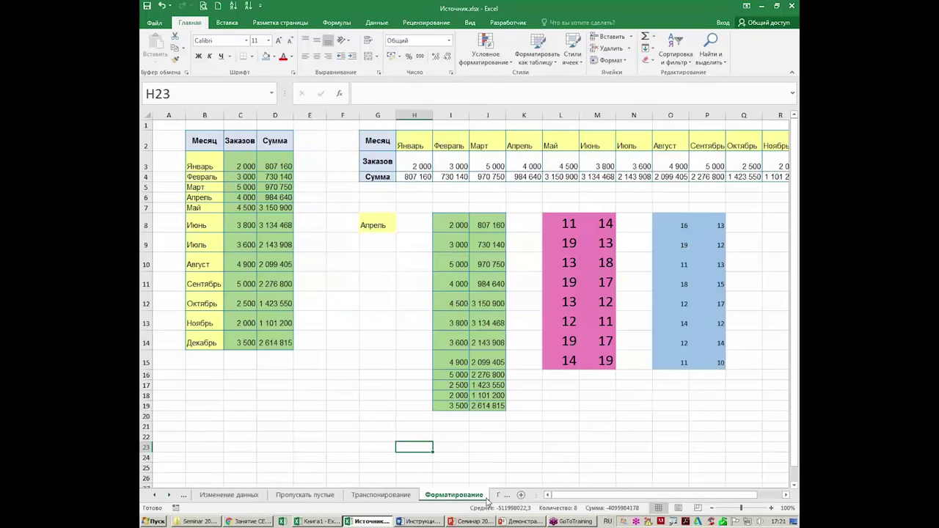
click(497, 495)
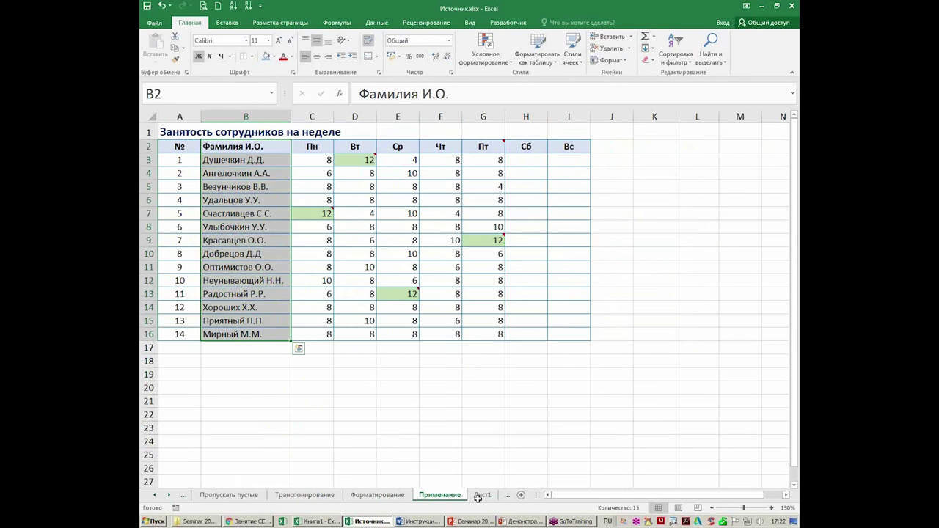
click(261, 350)
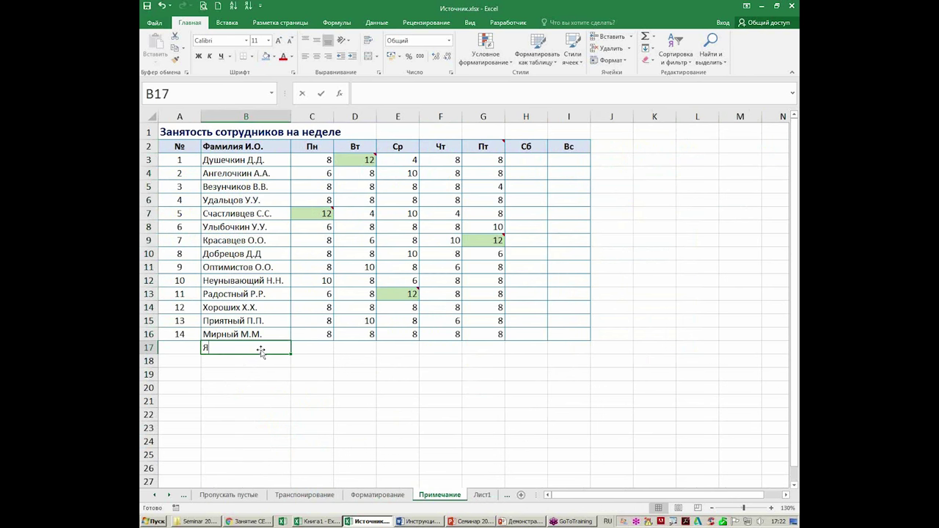
text(к Я.Я.)
key(Return)
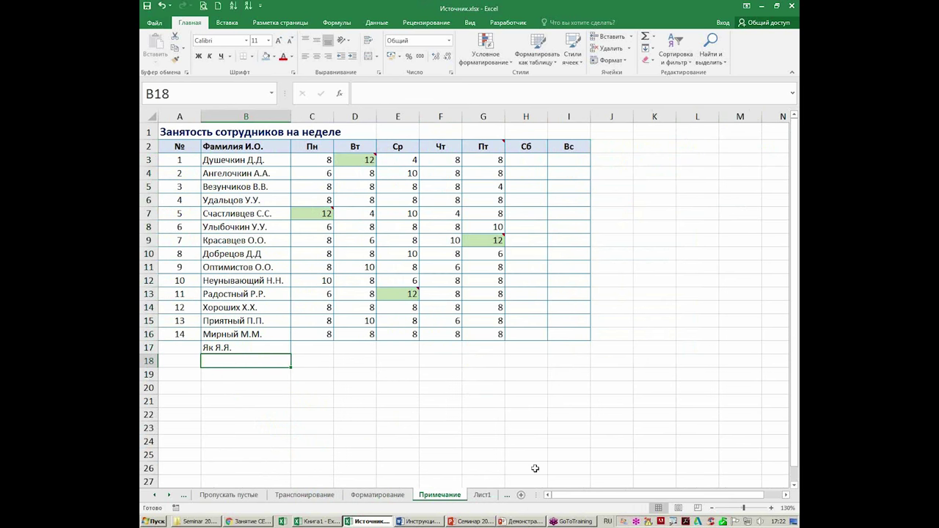
click(482, 494)
click(255, 282)
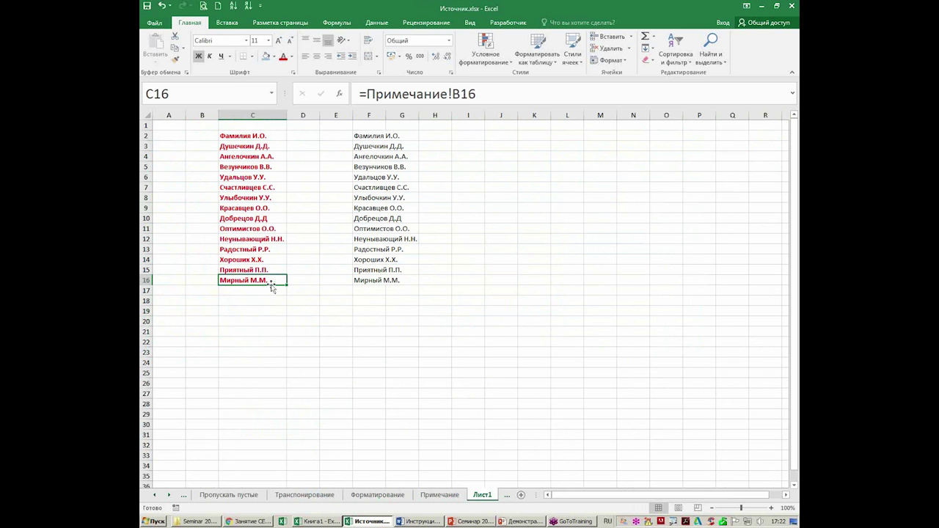
Step: Insert a new row 12 on Примечание and enter ФФ in B12
click(439, 494)
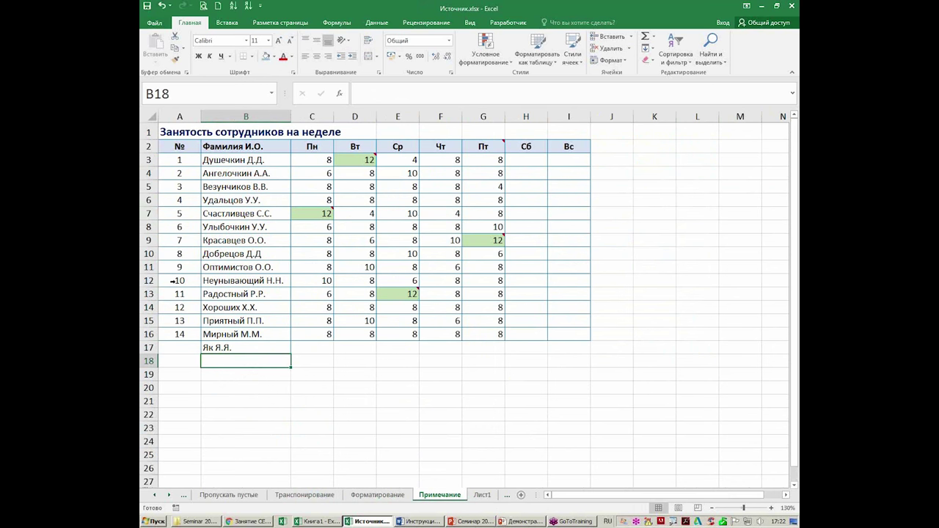
click(149, 281)
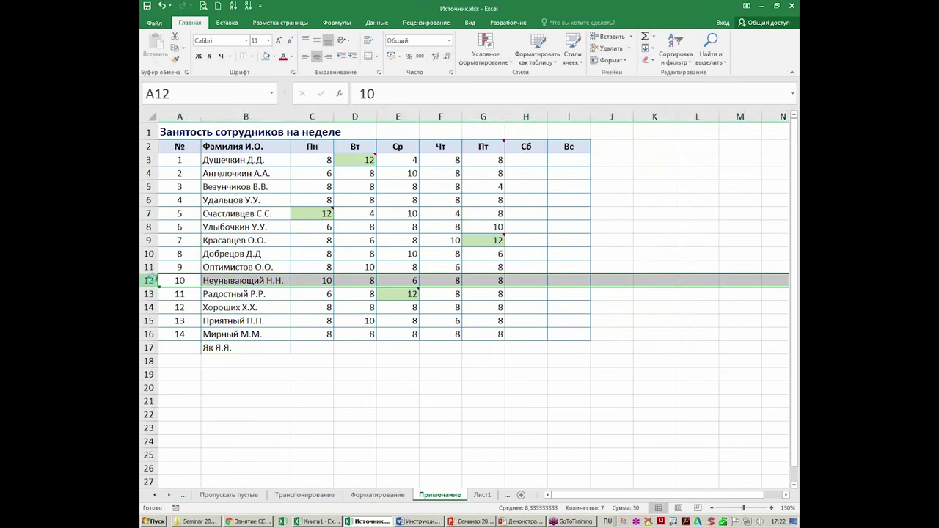
key(ctrl+plus)
click(232, 280)
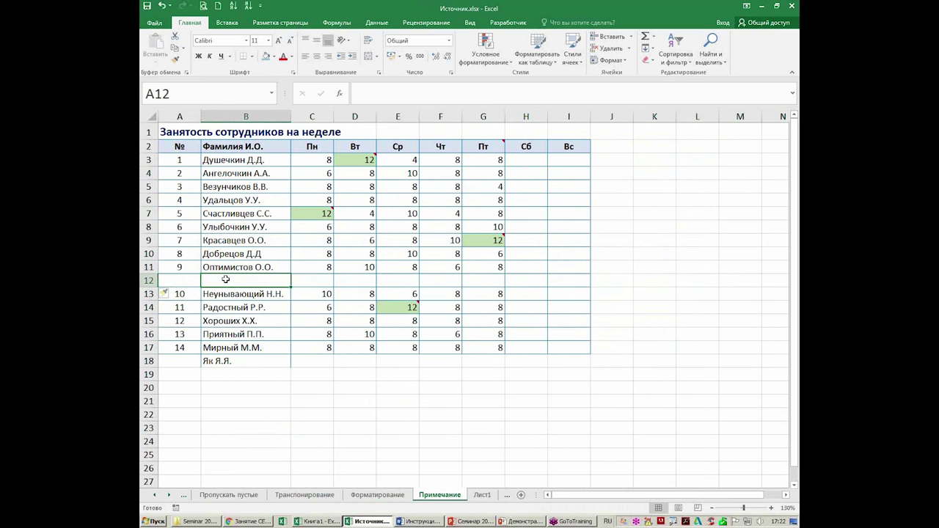
text(ФФ)
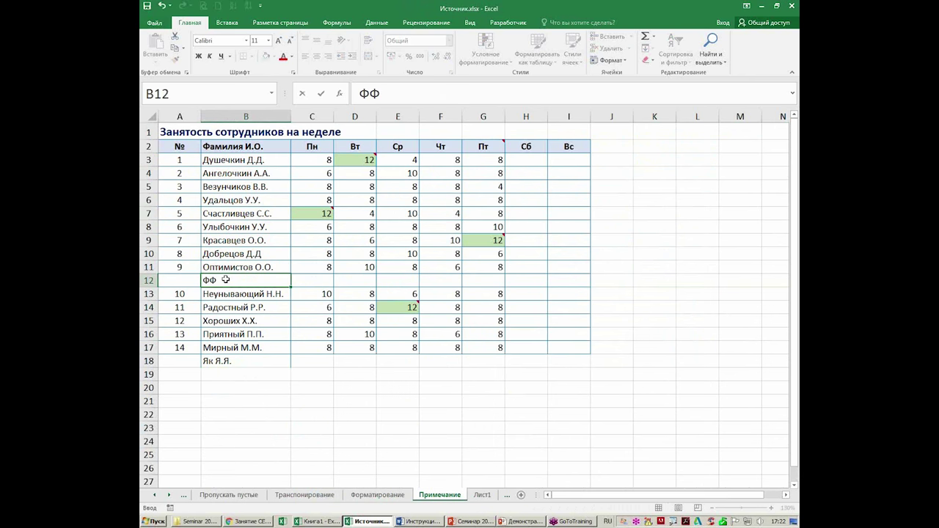
key(Return)
Step: Inspect Лист1's link formulas to see them follow the shifted rows
click(481, 495)
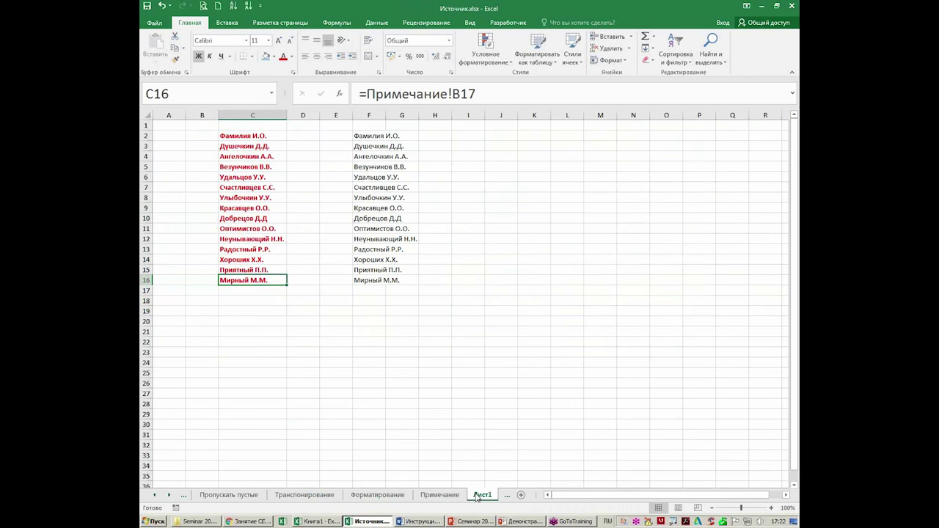
click(264, 229)
click(257, 168)
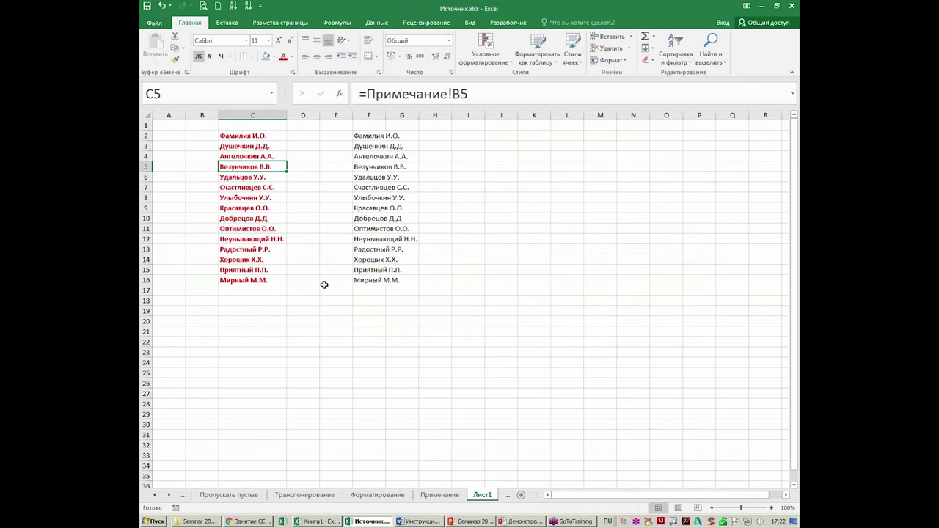
key(Down)
key(Down)
key(Down)
key(Down)
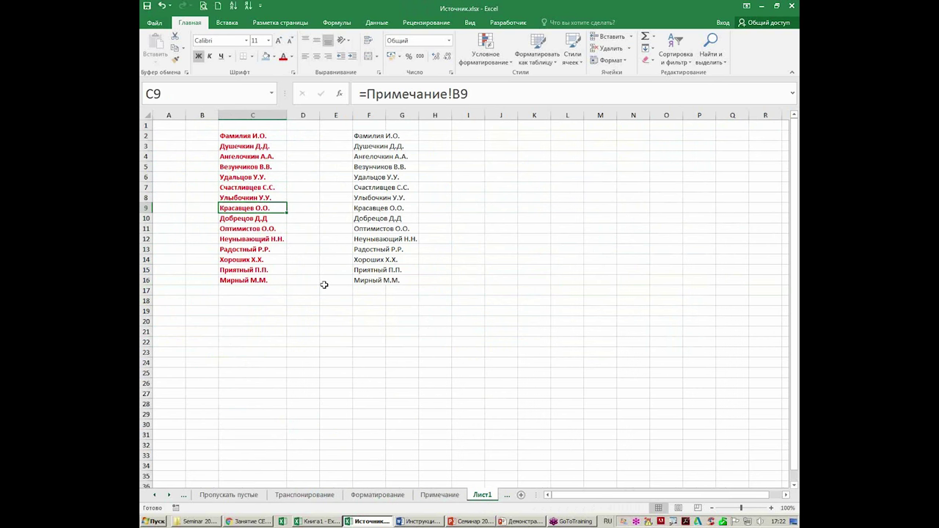
key(Down)
key(Down)
key(Down)
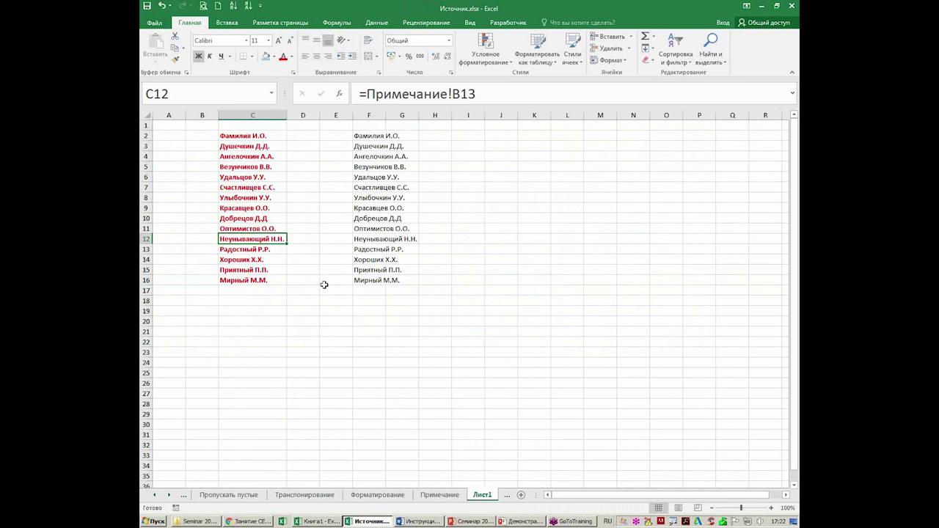
Step: Fill C3's formula down to row 21, then undo the fill
click(279, 144)
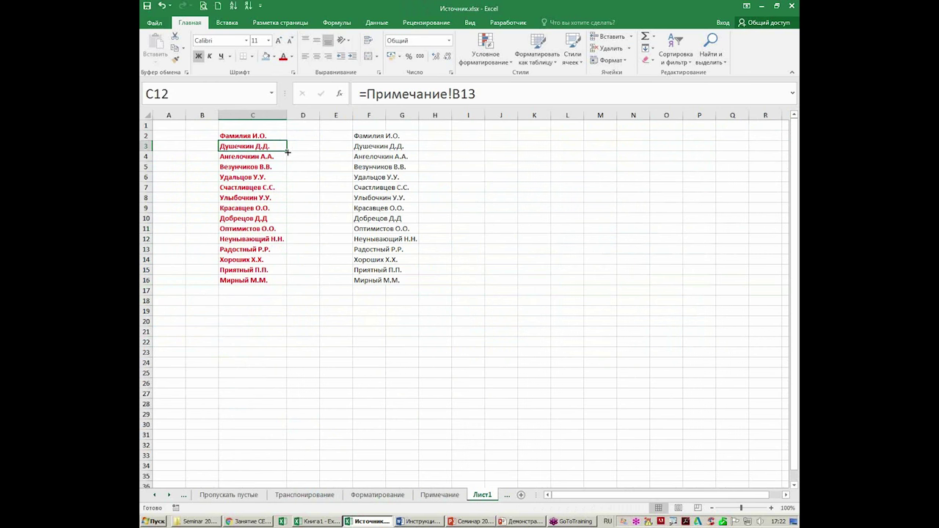
drag(287, 151, 287, 332)
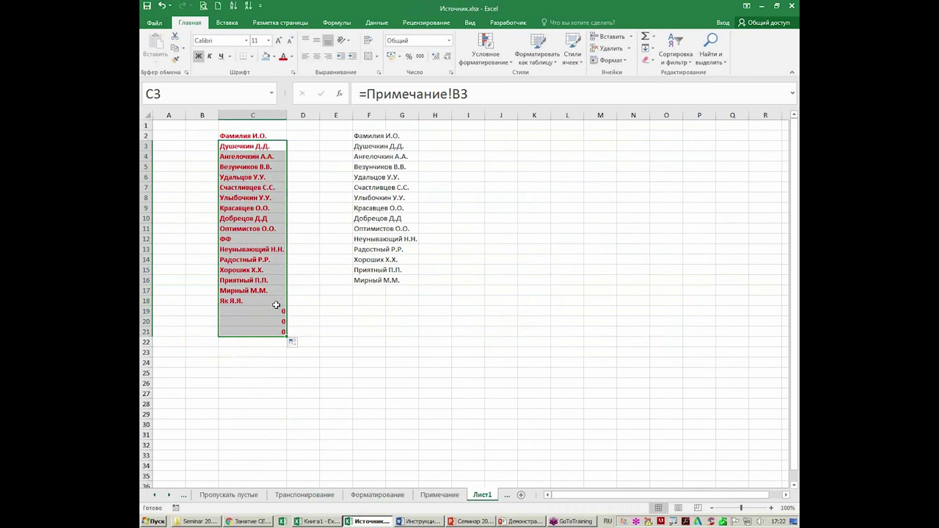
key(ctrl+z)
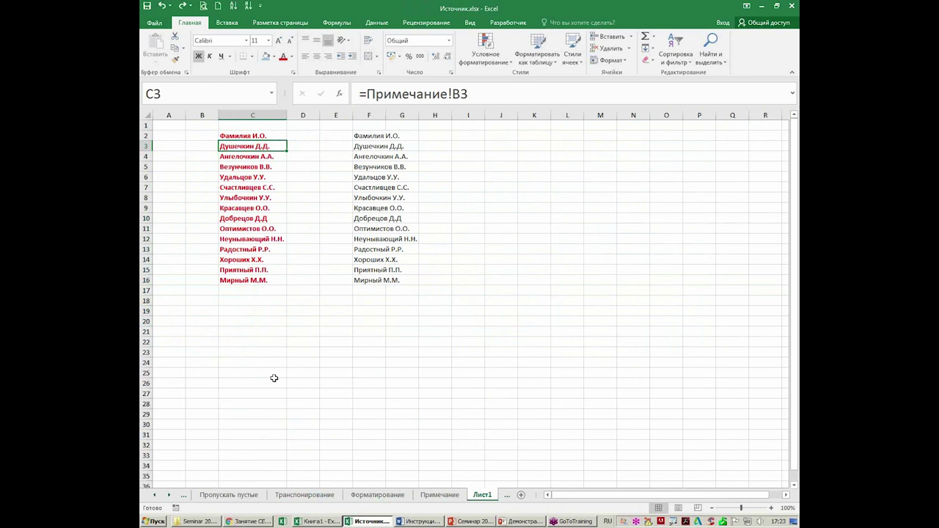
Step: Copy the names in C6:C10, then cancel Paste Special at I7 without pasting
click(479, 258)
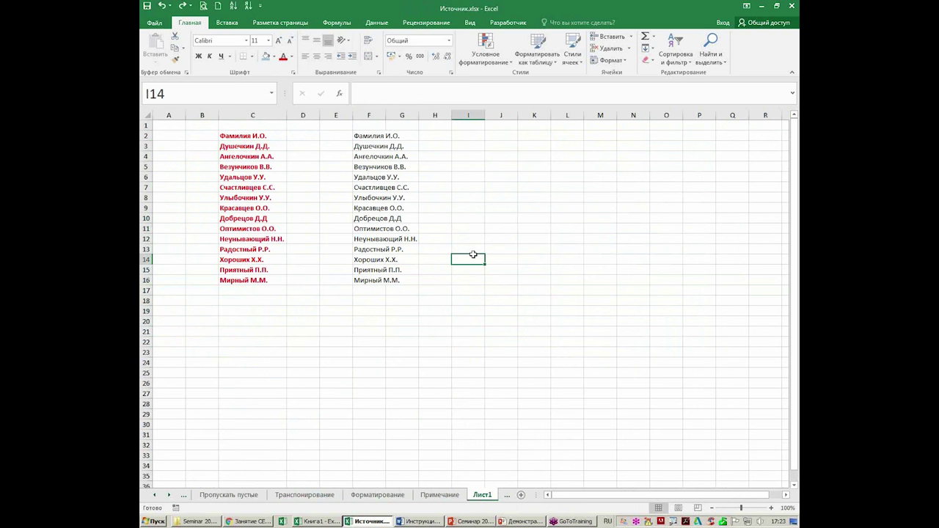
drag(257, 179, 260, 222)
key(ctrl+c)
right_click(470, 188)
click(500, 247)
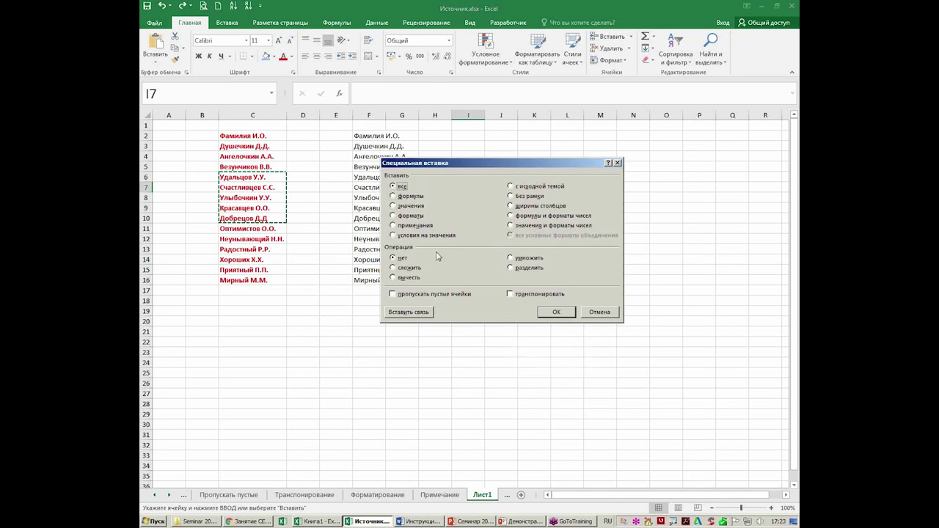
click(600, 312)
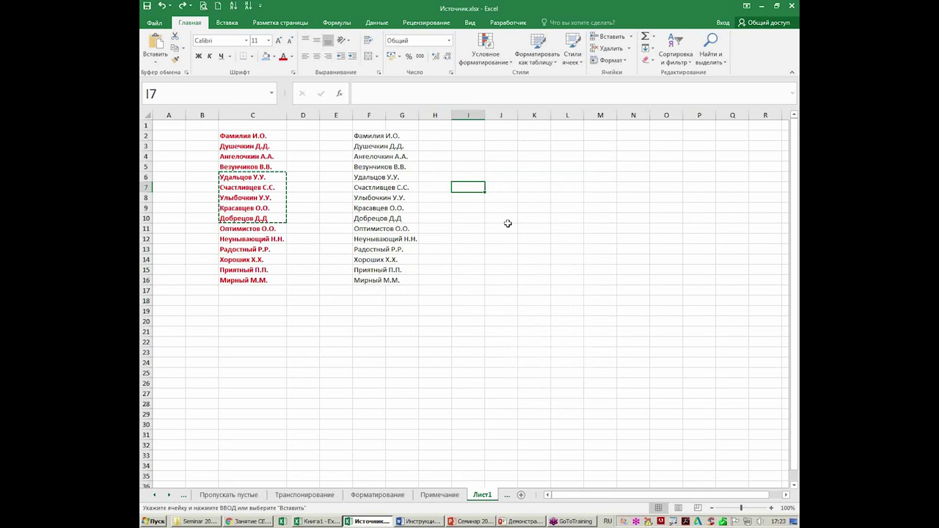
Step: Add sheet Лист2 and give B1:B10 a custom green fill rule for values greater than 10
click(521, 495)
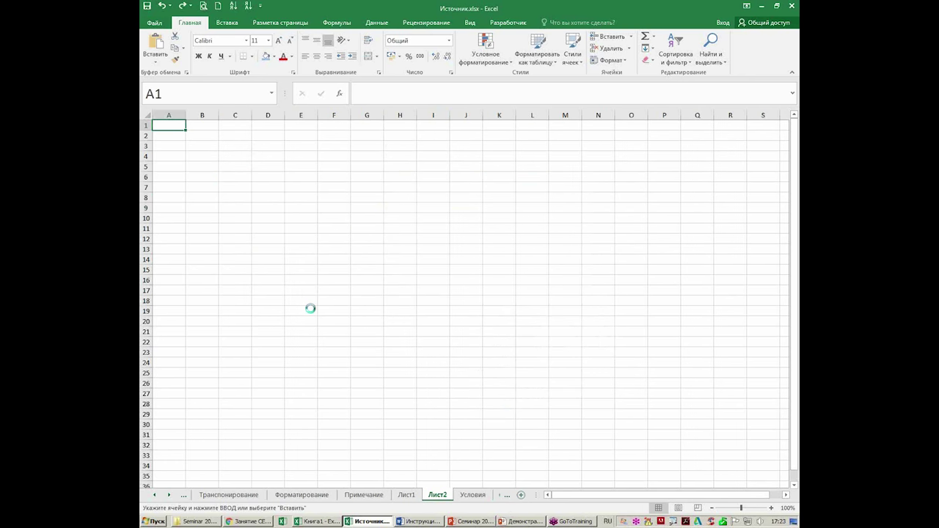
ctrl+scroll(310, 309, up, 3)
drag(237, 145, 236, 155)
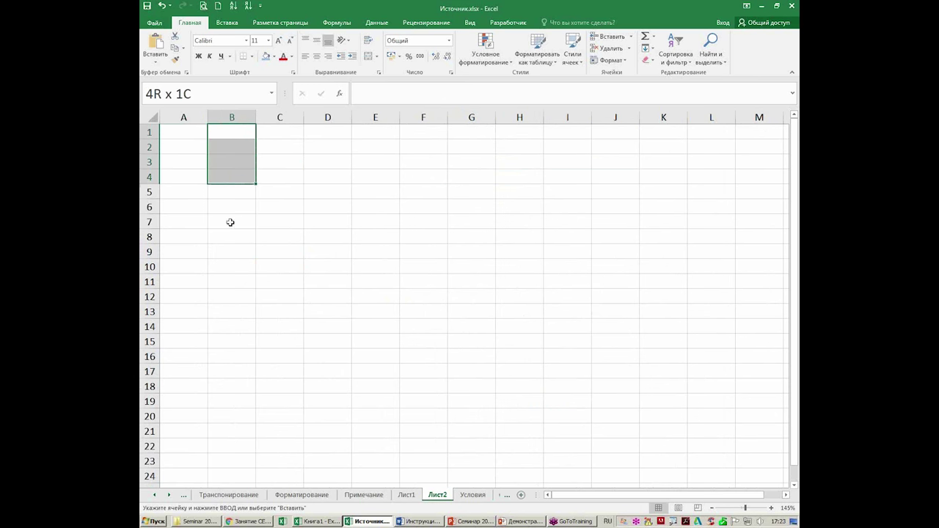
drag(234, 136, 227, 262)
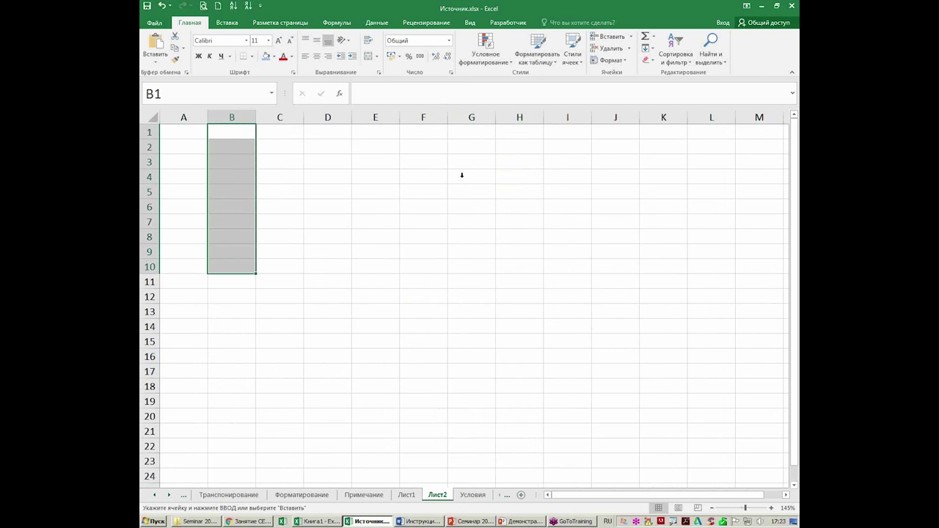
click(504, 67)
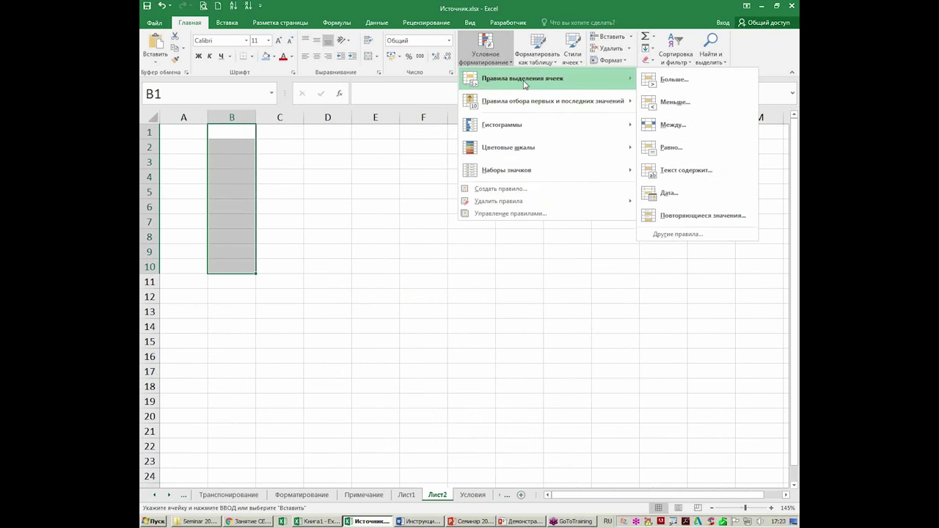
click(693, 84)
text(10)
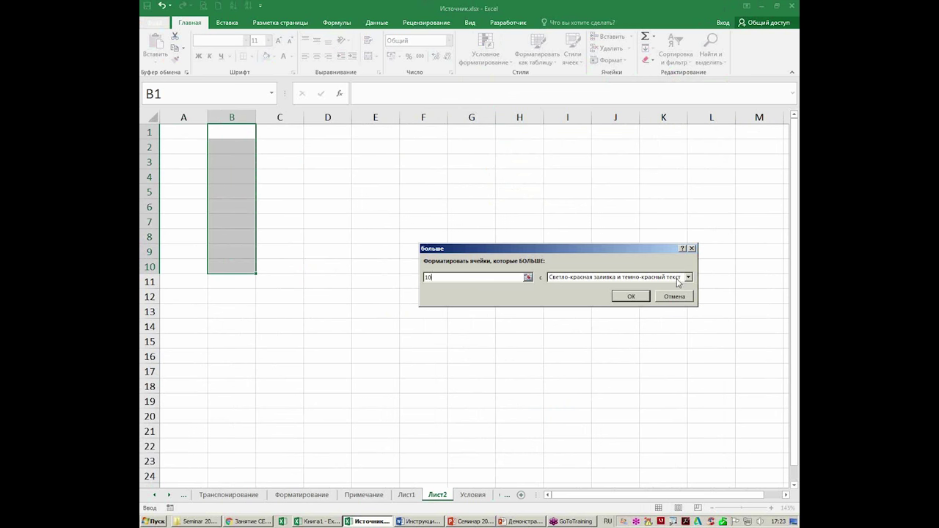
click(688, 278)
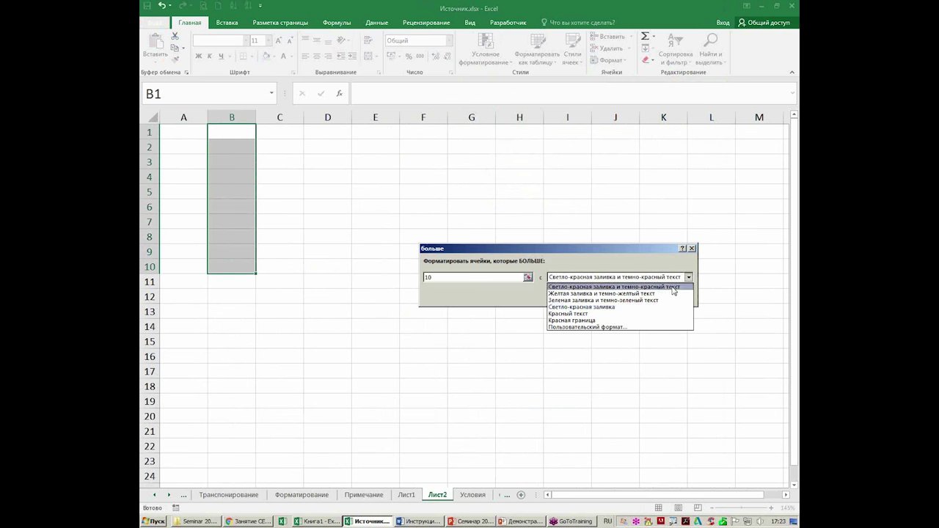
click(631, 327)
click(503, 154)
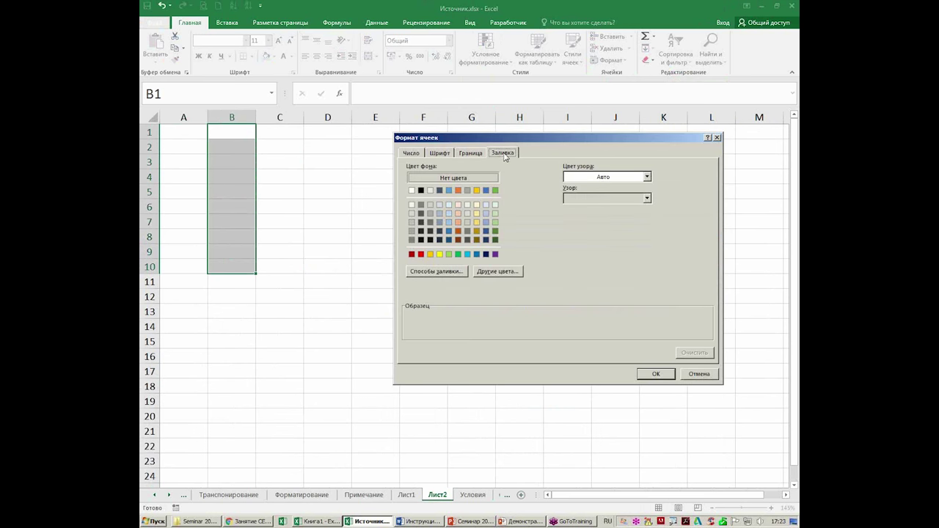
click(458, 253)
click(652, 375)
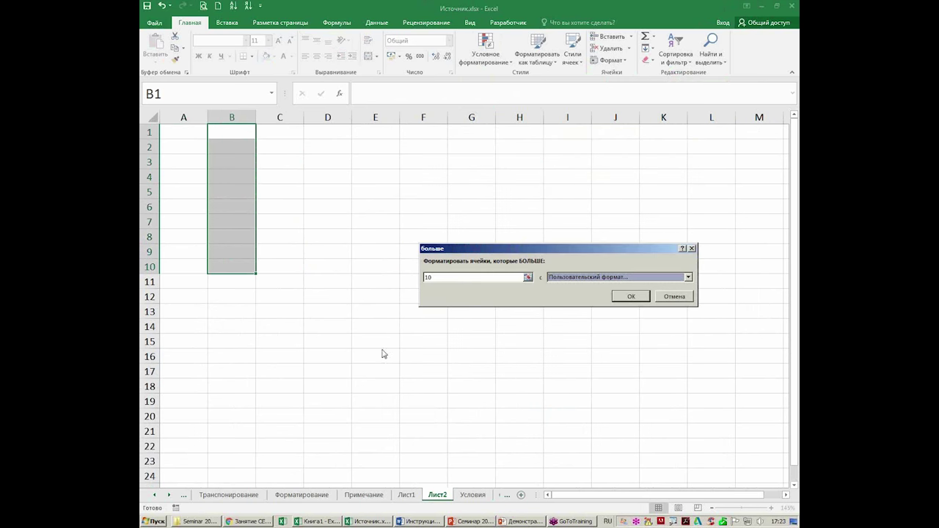
click(631, 297)
Step: Enter the label >10 in cell B11
click(235, 284)
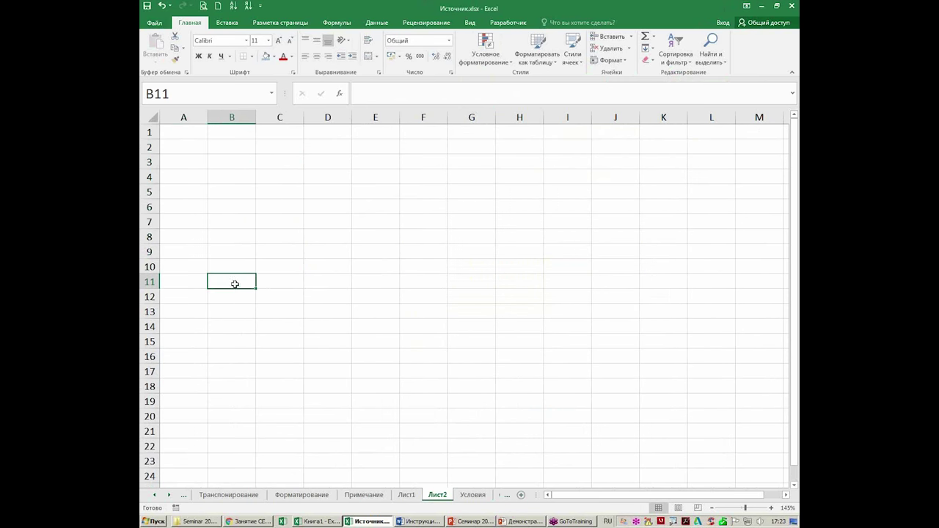
text(>10)
key(Return)
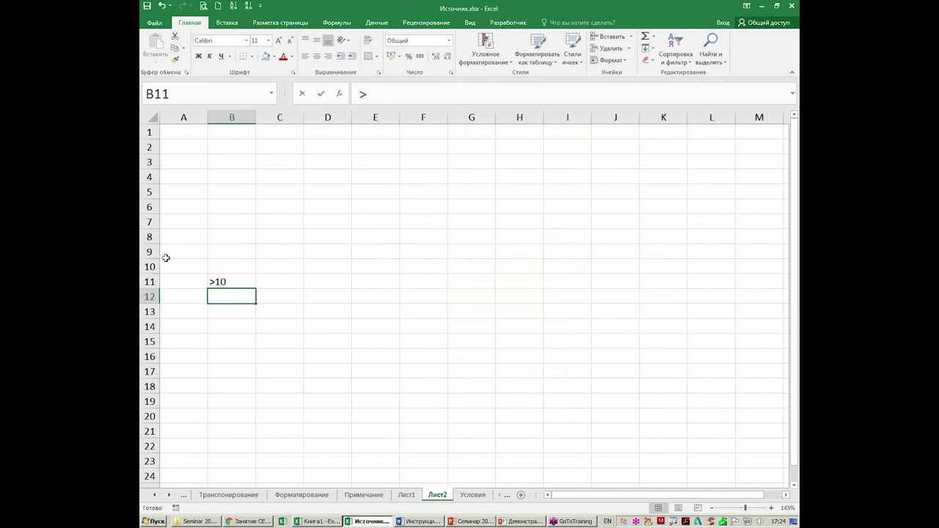
Step: Give A1:A10 a custom red fill rule for values between 0 and 10
drag(192, 129, 197, 266)
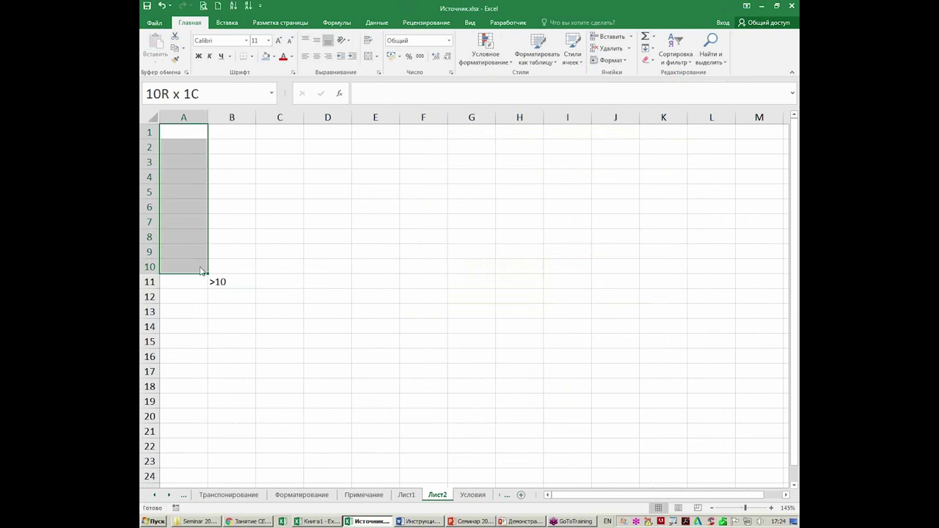
click(485, 52)
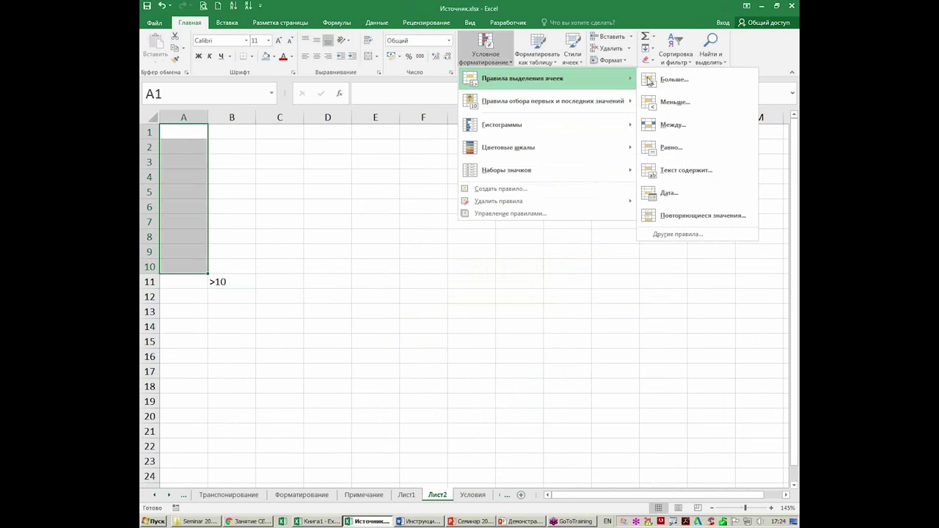
click(676, 133)
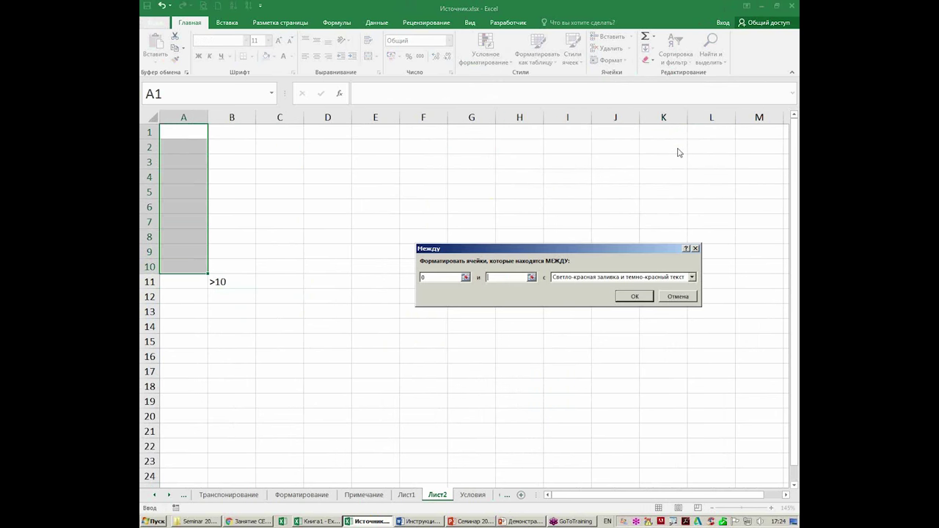
text(10)
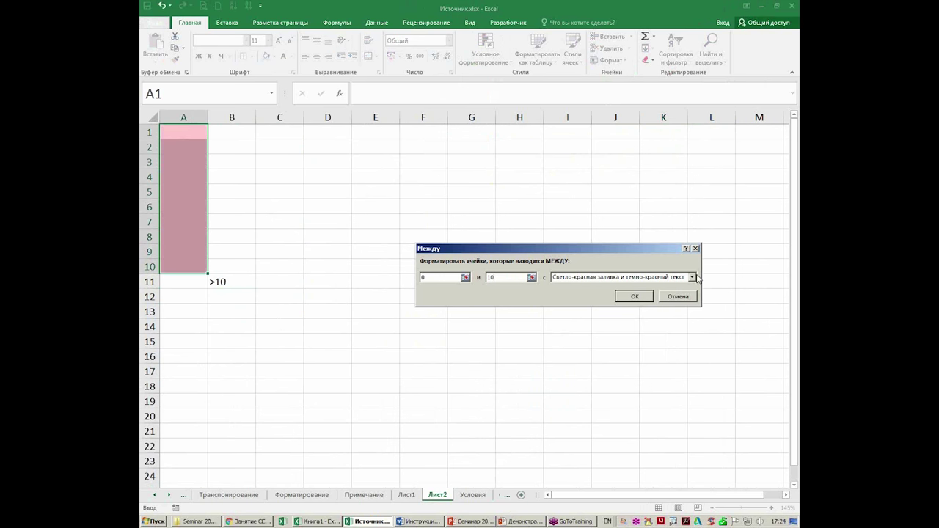
click(691, 277)
click(670, 327)
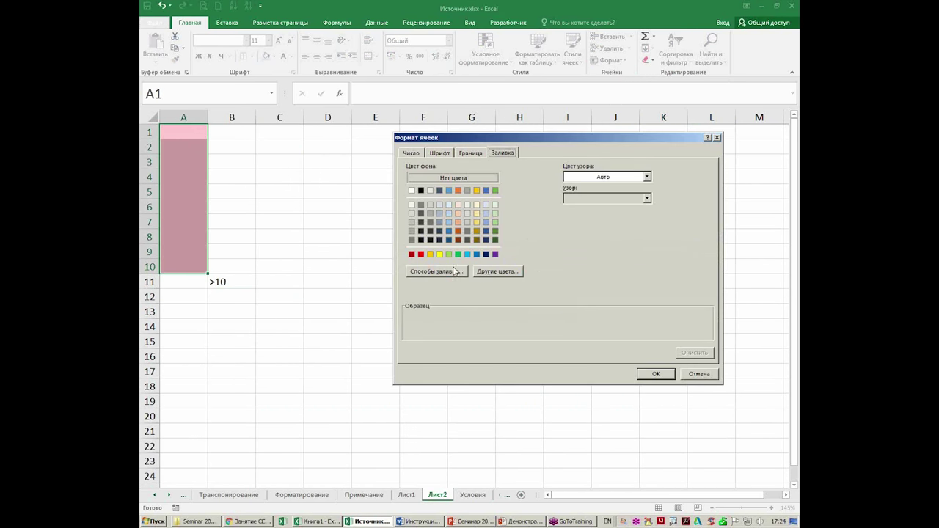
click(421, 255)
click(655, 374)
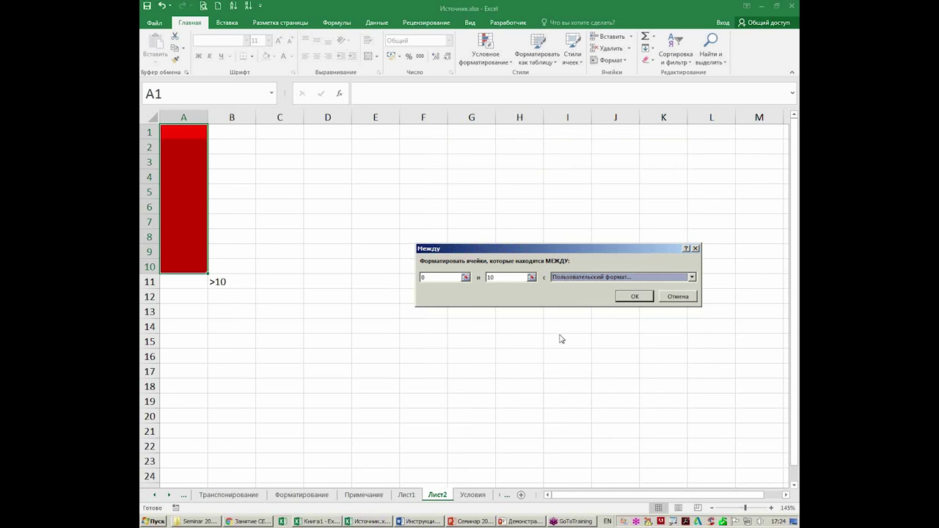
click(638, 300)
Step: Enter the label 0..10 in cell A11
click(194, 282)
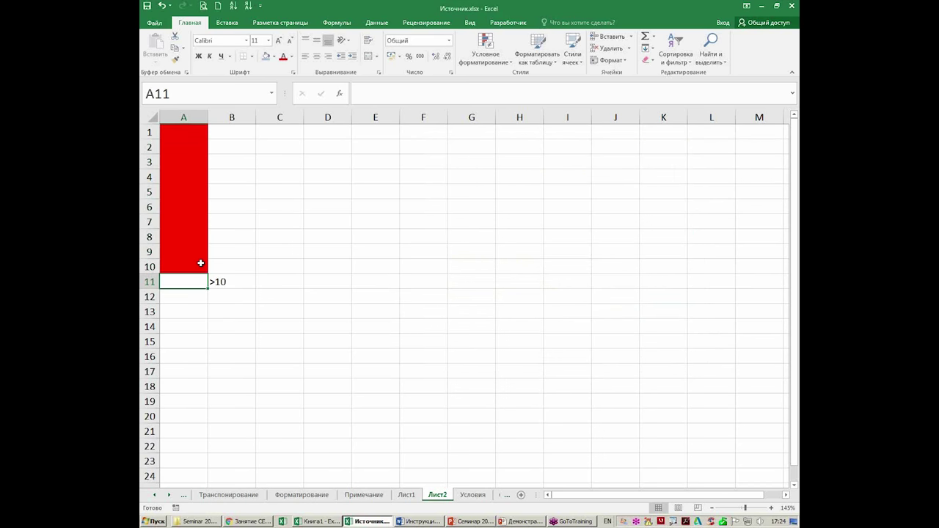
text(05)
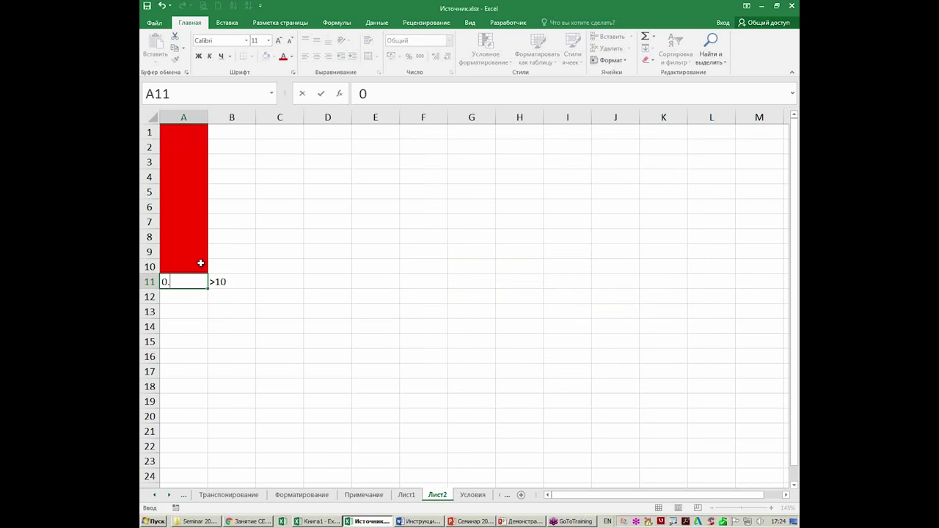
text(0)
key(Return)
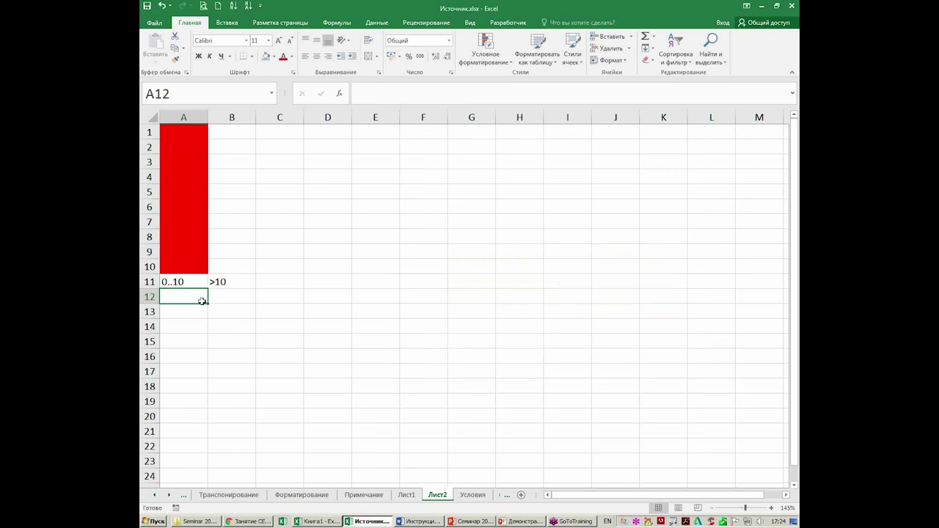
drag(276, 133, 281, 268)
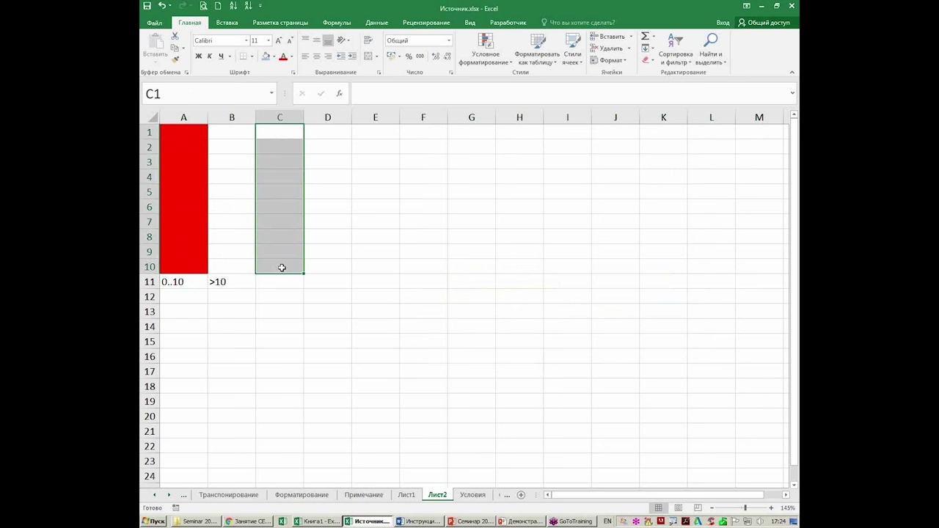
Step: Give C1:C10 a custom yellow fill rule for values less than 0
click(485, 53)
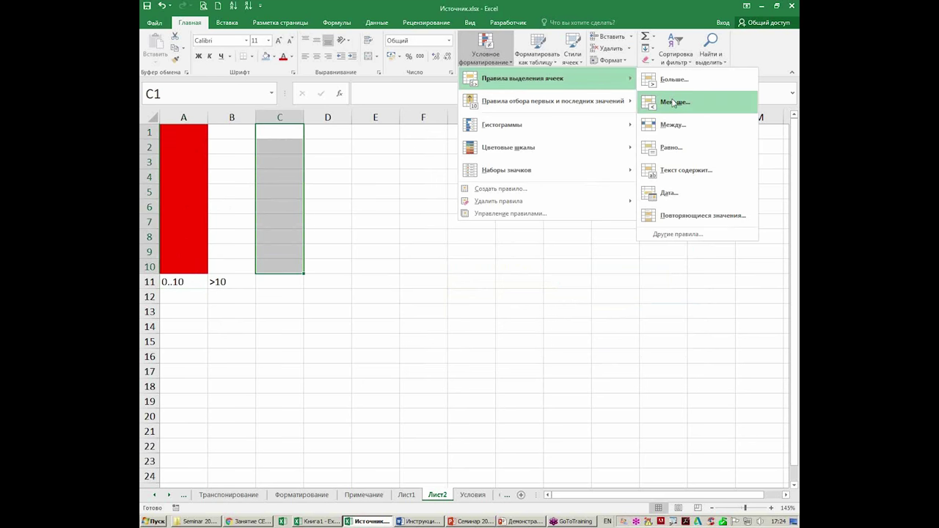
click(673, 103)
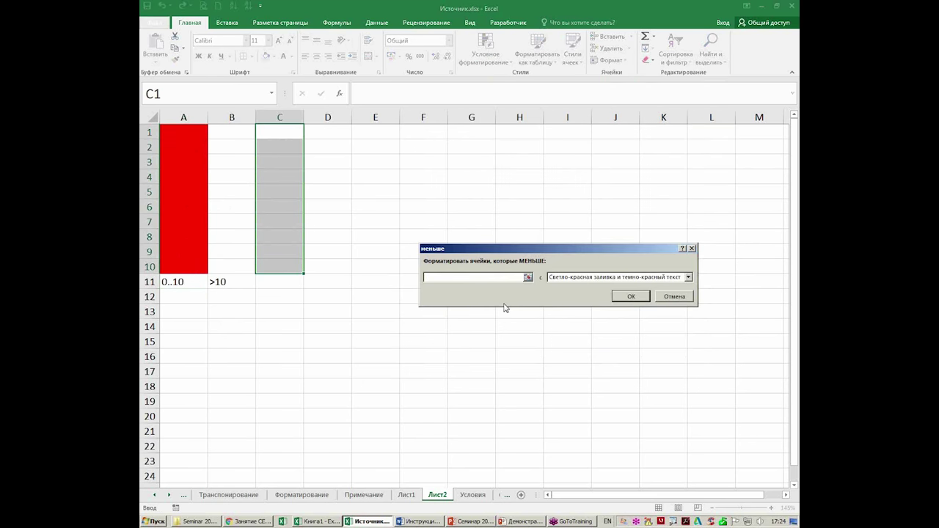
text(0)
click(688, 277)
click(655, 327)
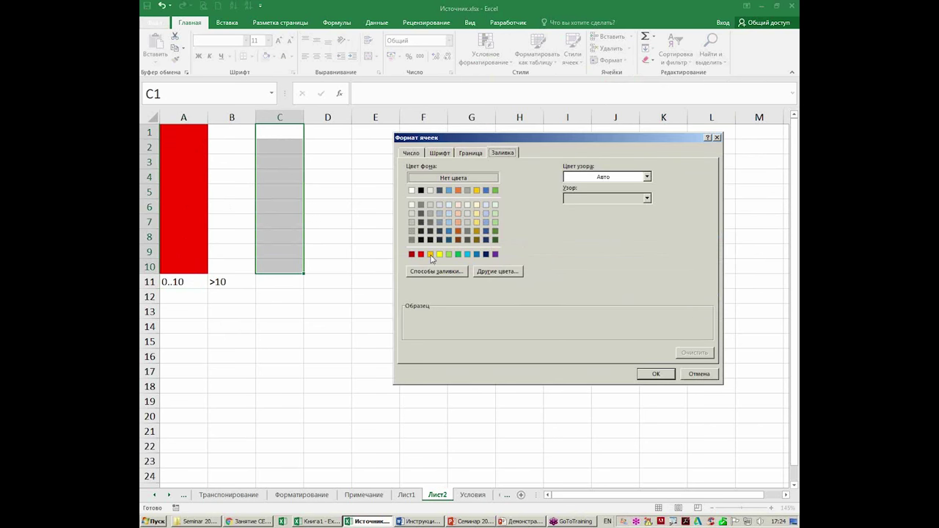
click(439, 254)
click(667, 376)
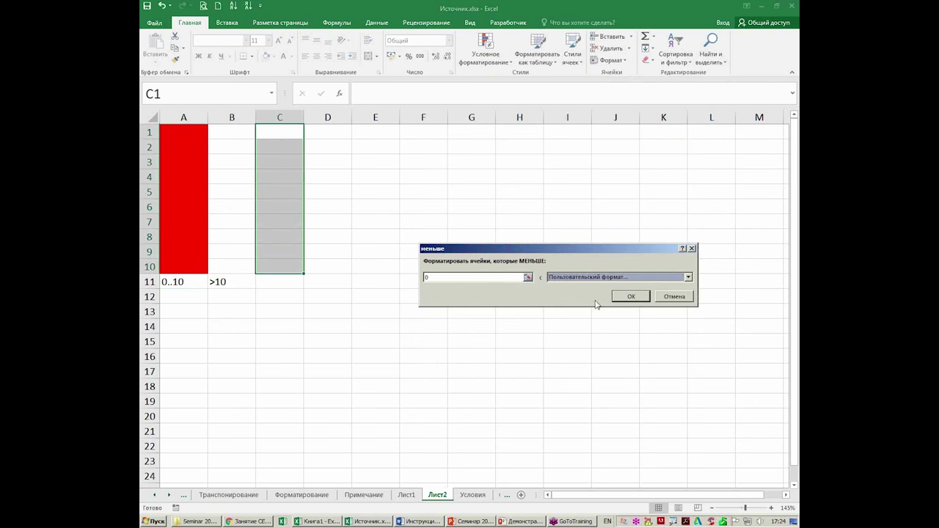
click(640, 295)
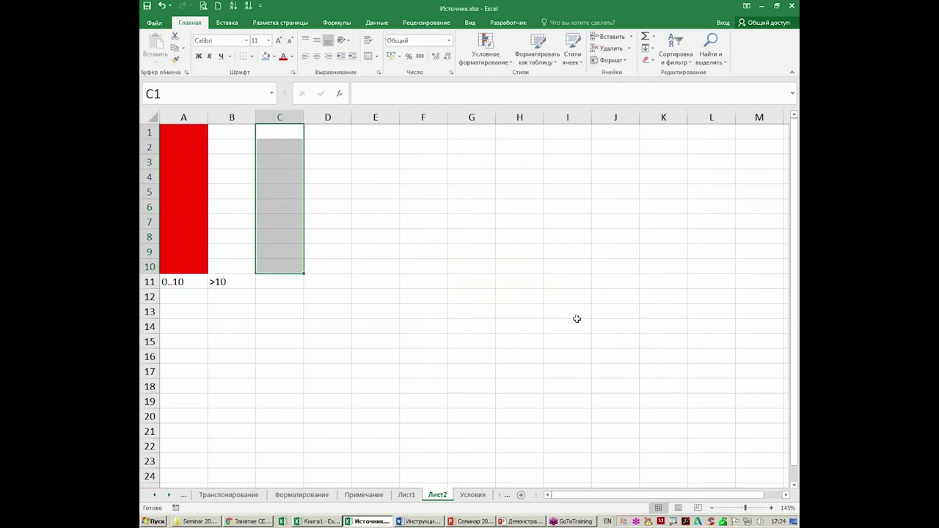
Step: Enter test values in column C, starting with -5 in C2
click(279, 152)
text(-5)
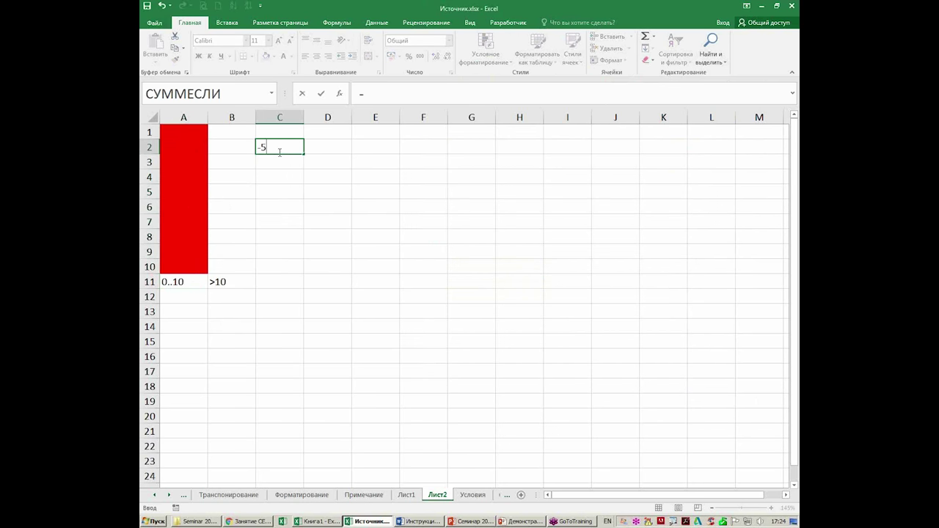
key(Return)
key(Return)
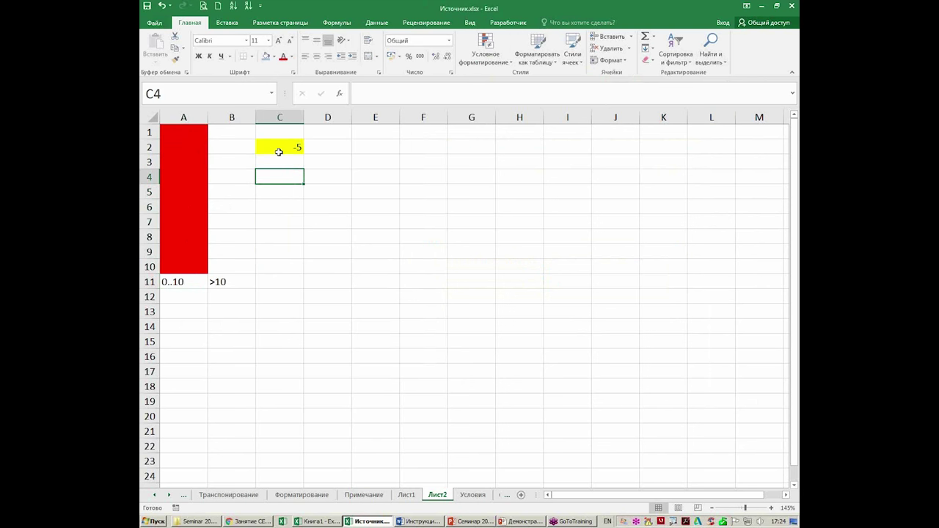
text(2)
key(Return)
text(15)
key(Return)
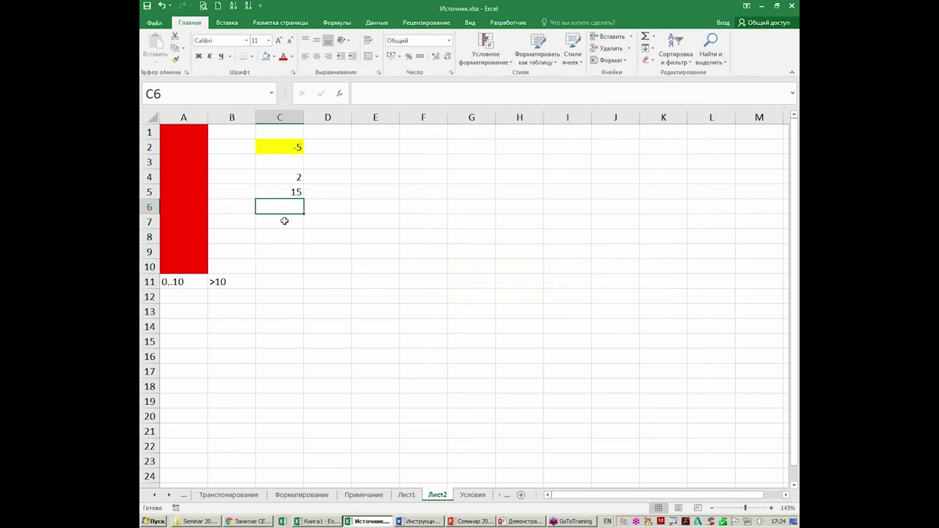
Step: Enter 5 in A3, 15 in A4 and 15 in B6, then pick up A1's formatting
click(195, 168)
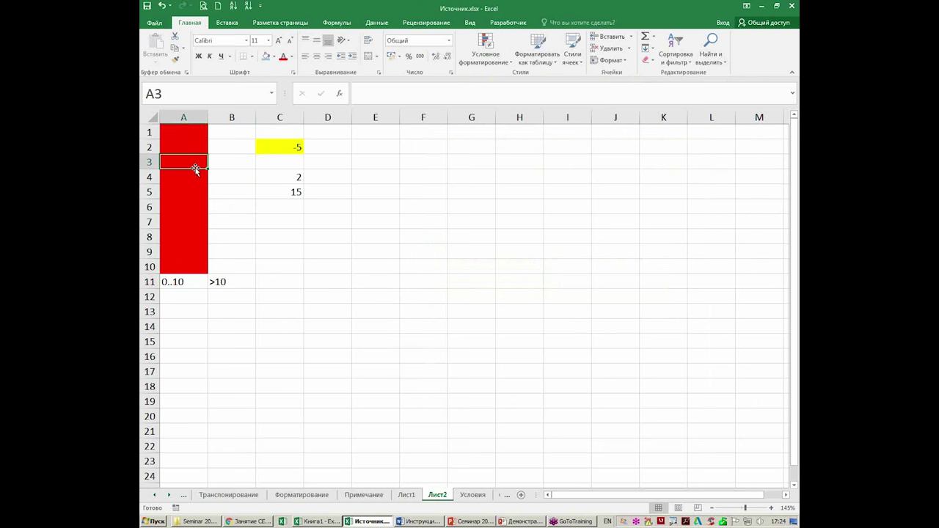
text(5)
key(Return)
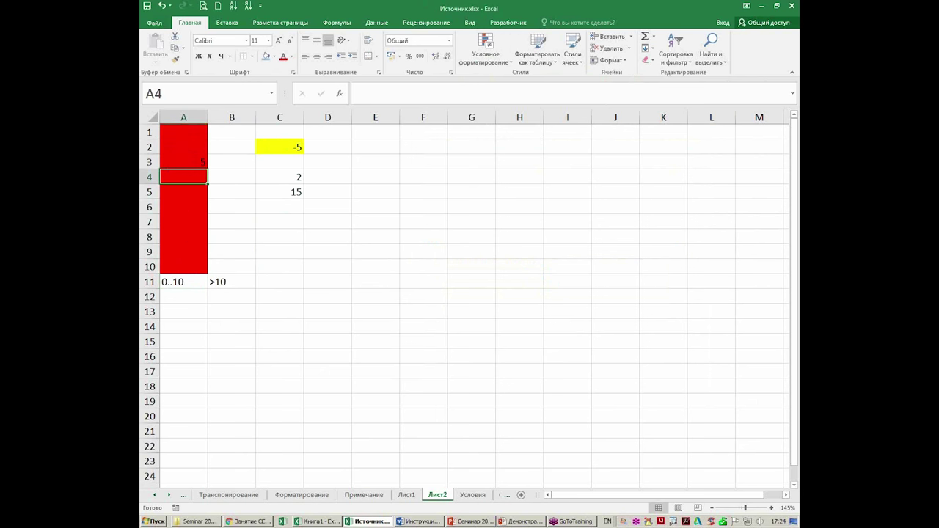
text(15)
key(Return)
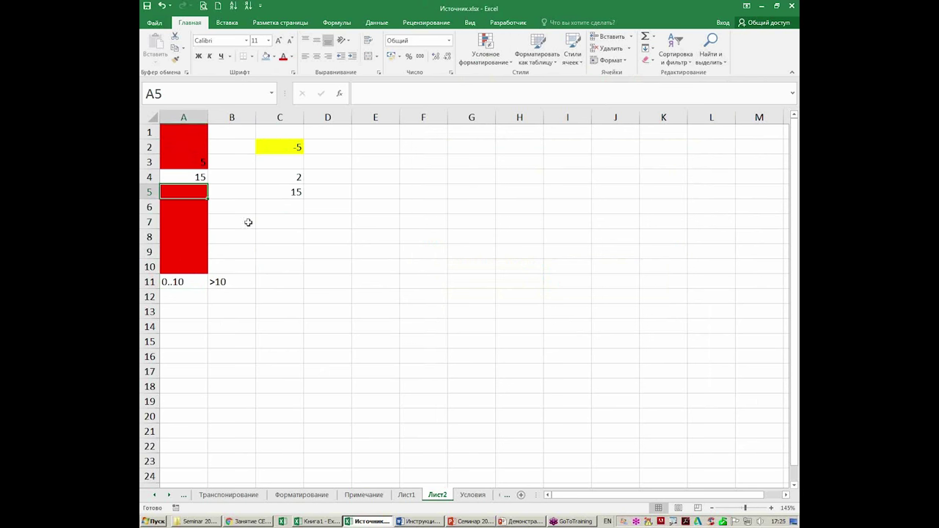
click(232, 210)
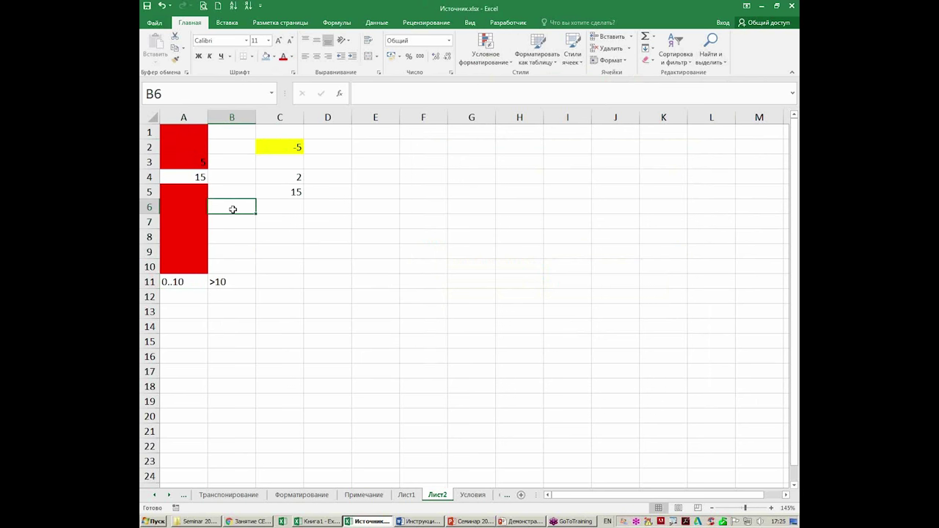
text(15)
key(Return)
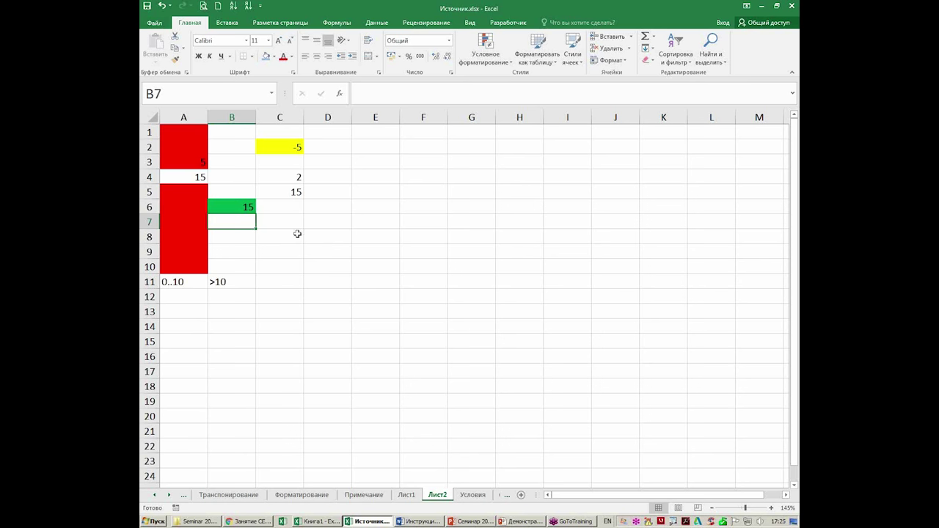
click(181, 128)
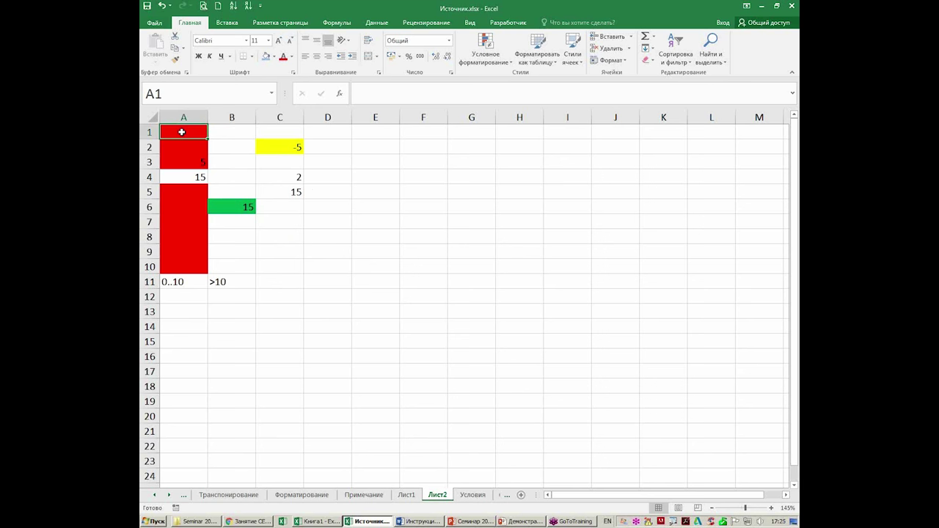
click(175, 58)
Step: Paint A1's formatting onto C10 and inspect its rules in the Conditional Formatting Rules Manager
click(289, 266)
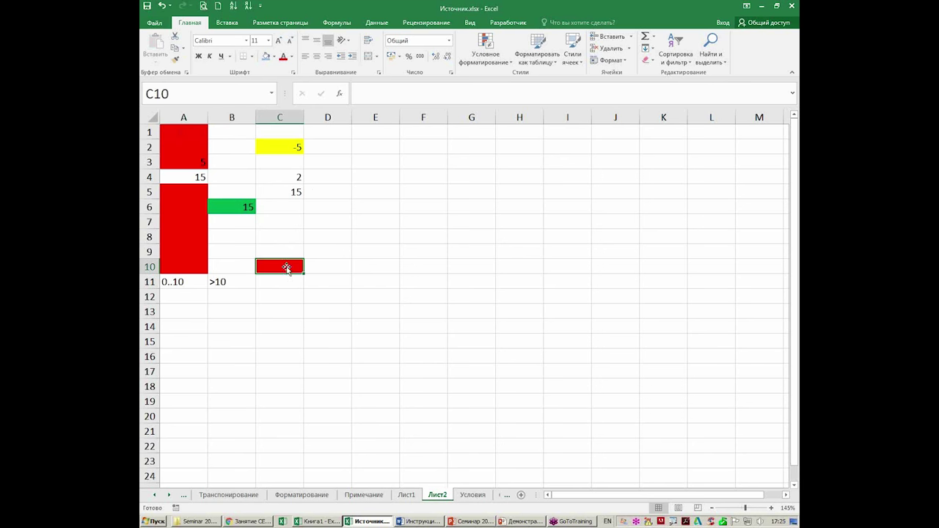
click(506, 69)
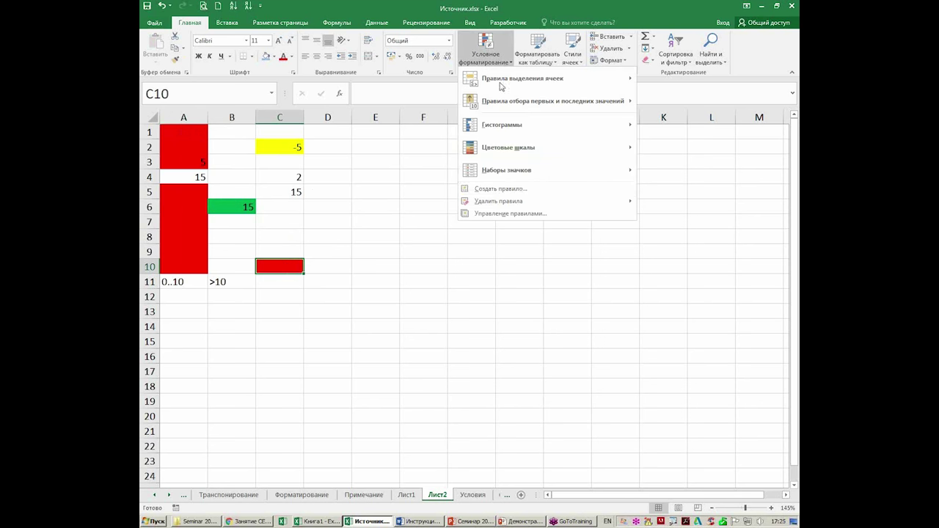
click(517, 212)
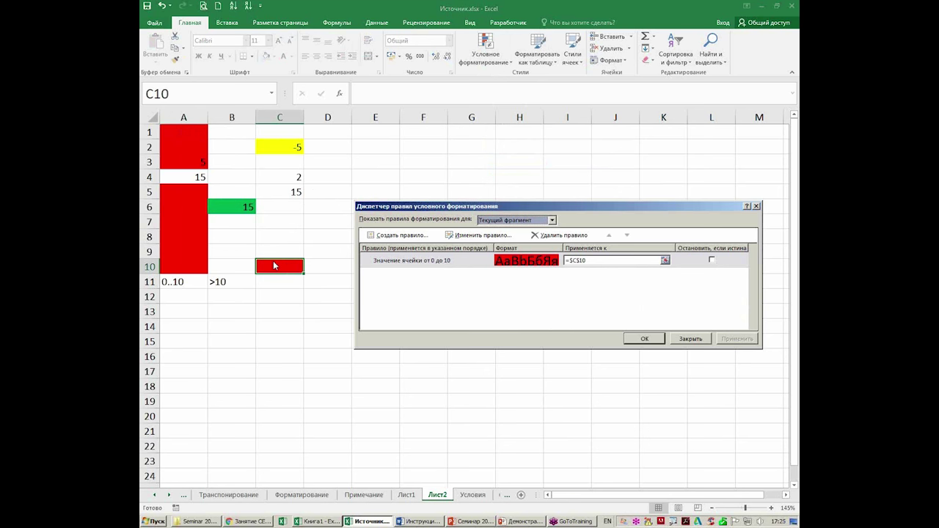
click(686, 339)
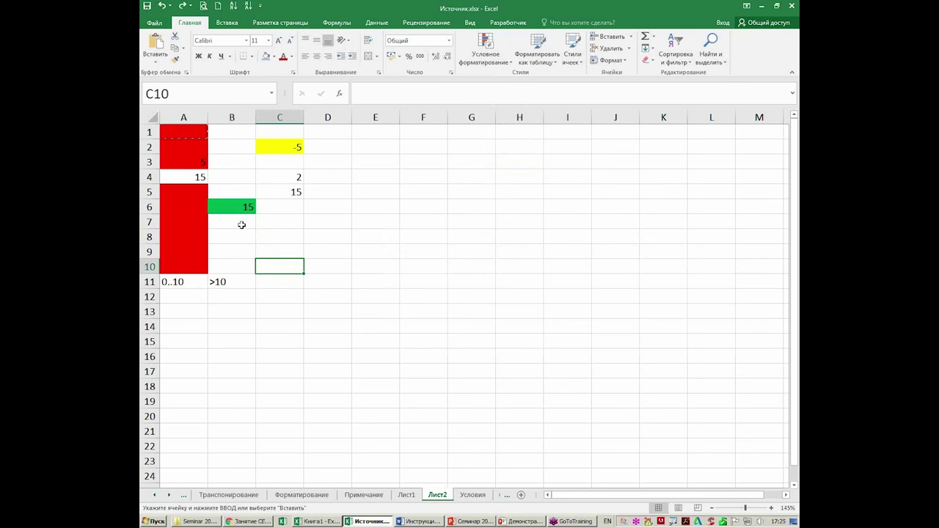
Step: Copy A1:A10 into C1:C10 using Paste Special with all merging conditional formats
key(Escape)
drag(183, 130, 183, 266)
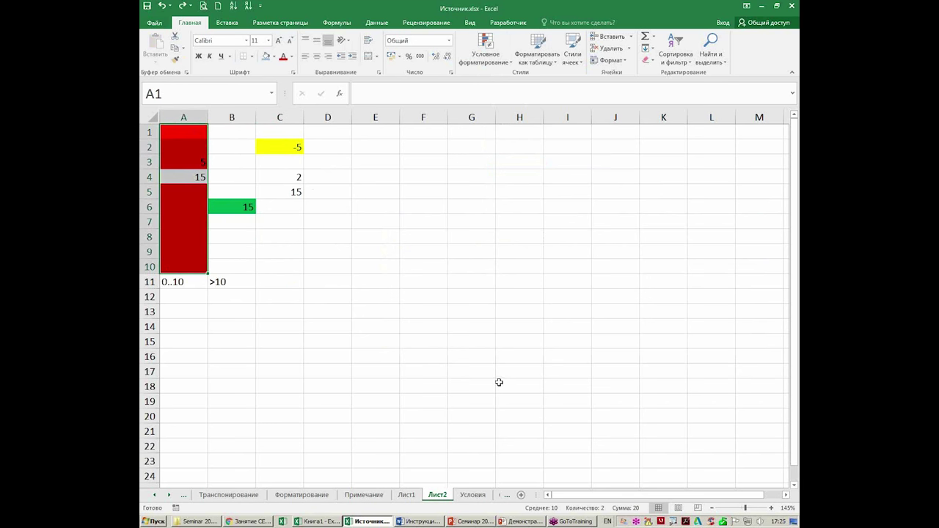
key(ctrl+c)
drag(285, 133, 283, 269)
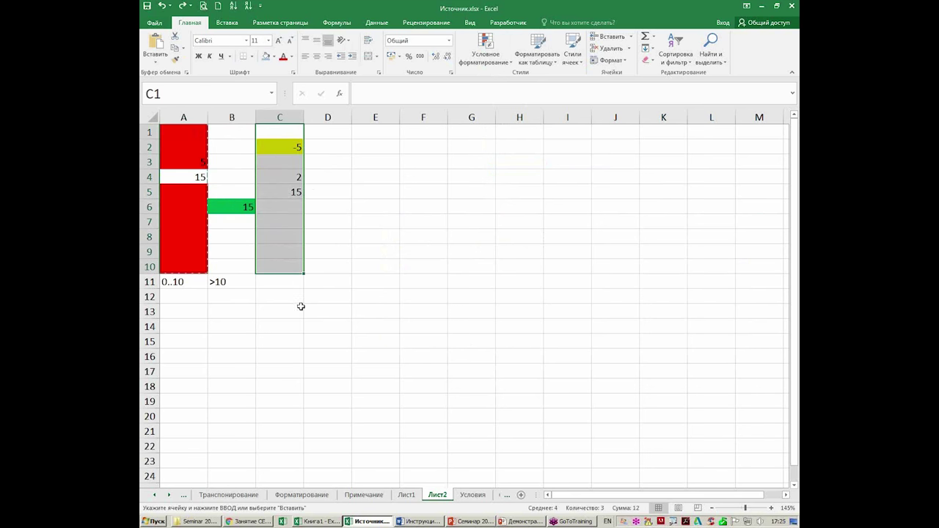
key(ctrl+alt+v)
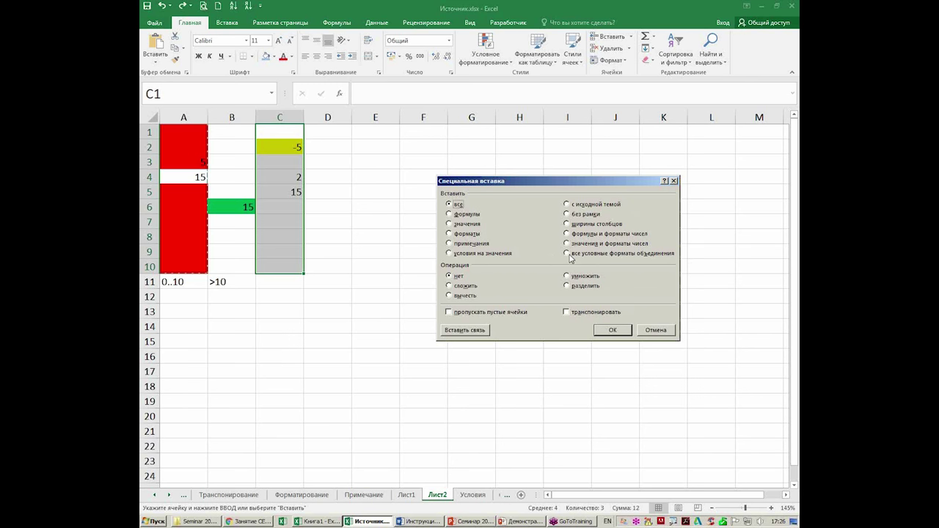
click(566, 253)
click(614, 330)
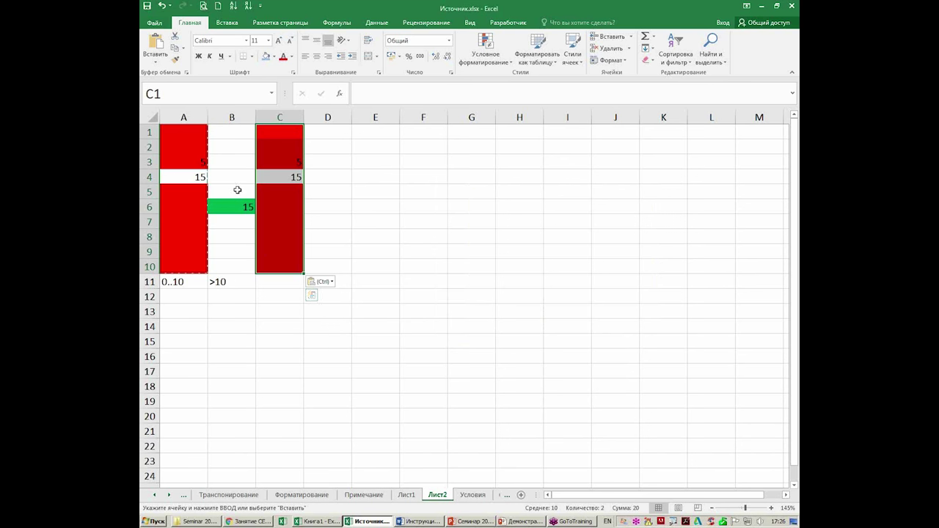
Step: Select B1:B10 and then C1, dismissing the context menus without pasting
drag(228, 135, 232, 269)
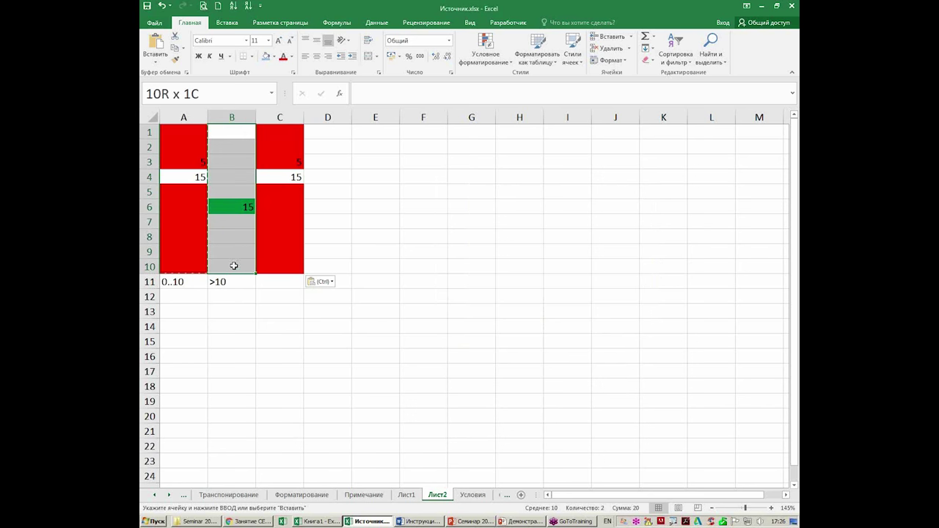
right_click(233, 199)
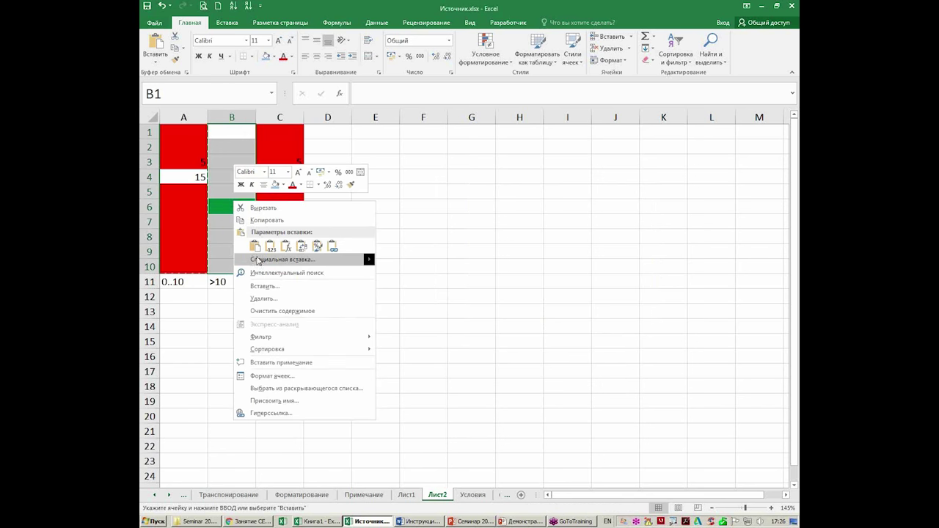
click(255, 247)
click(288, 131)
right_click(288, 131)
key(Escape)
Step: Paste into C1:C10 via Специальная вставка with all merging conditional formats
drag(288, 130, 275, 270)
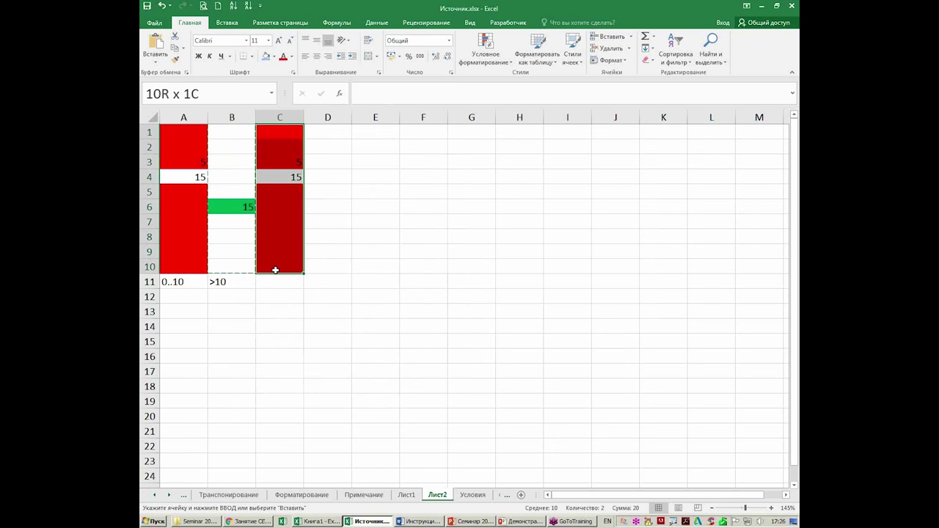
right_click(285, 253)
mouse_move(334, 310)
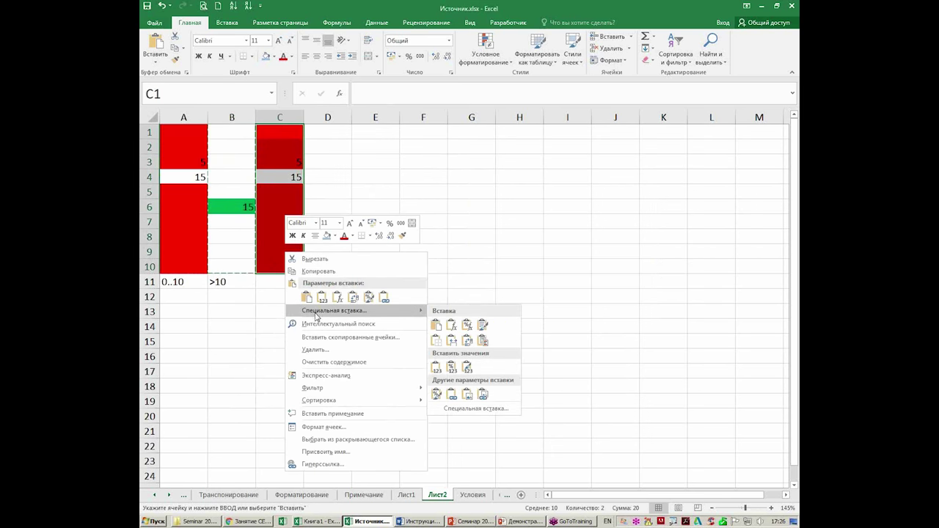
click(315, 312)
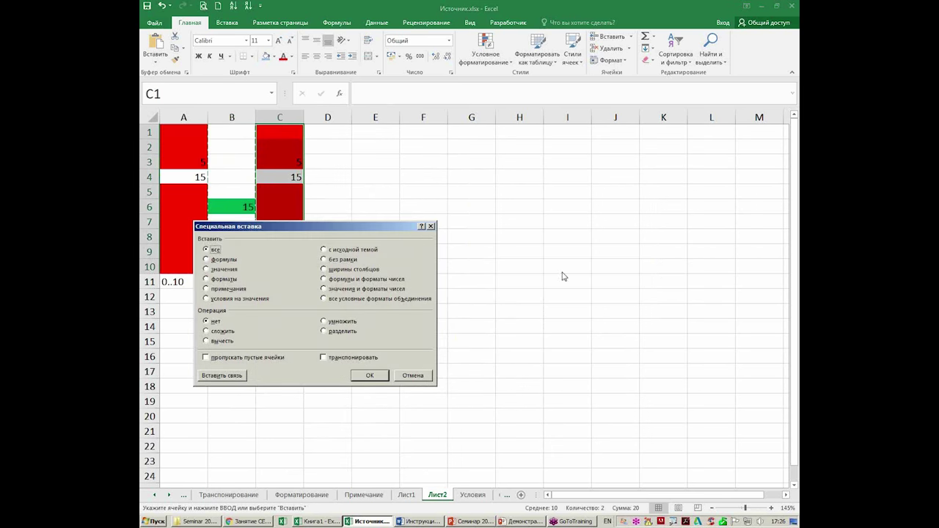
key(Up)
click(370, 375)
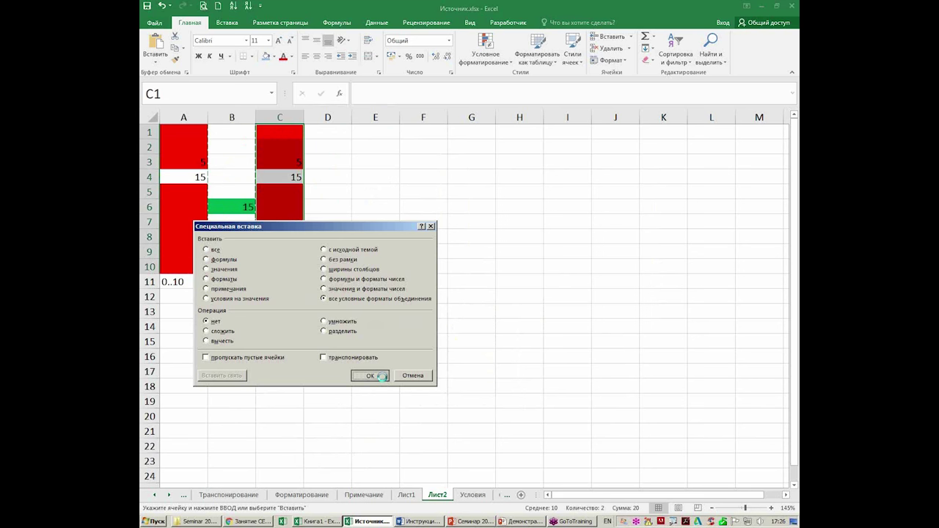
click(279, 134)
click(484, 51)
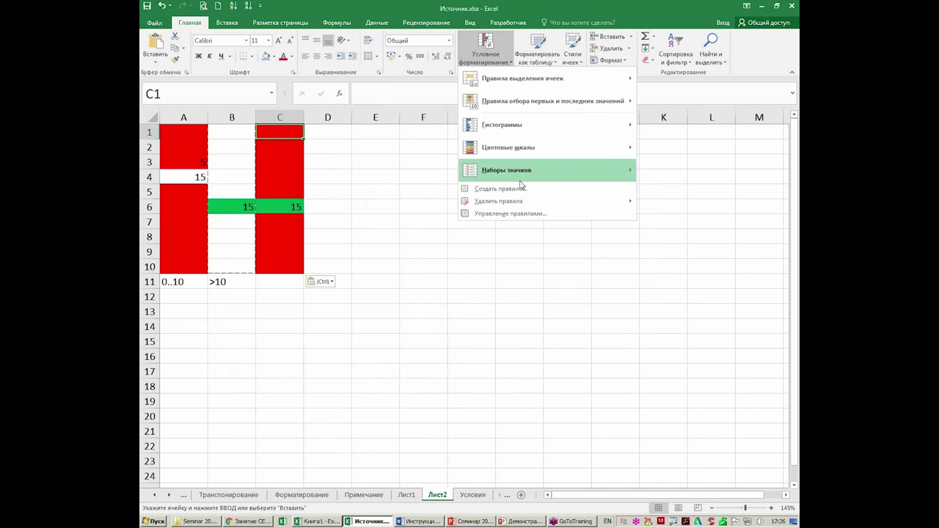
click(519, 213)
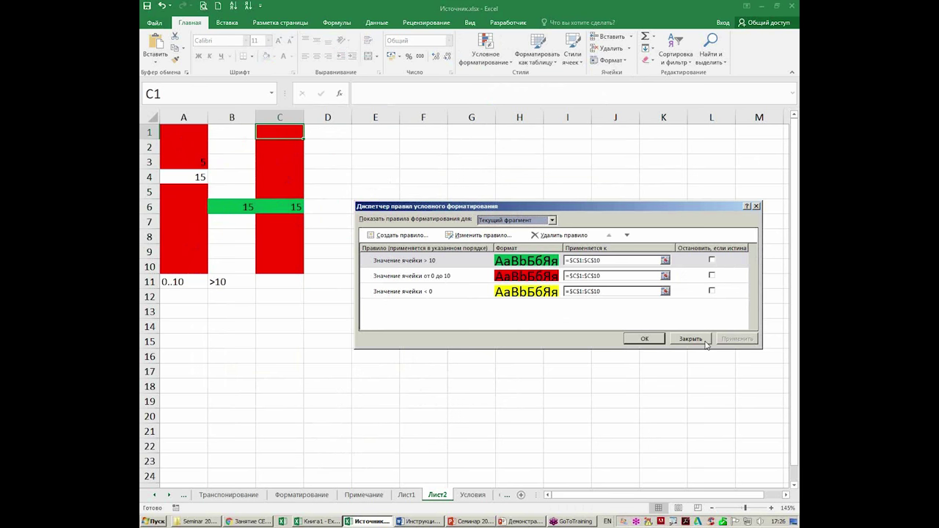
click(702, 341)
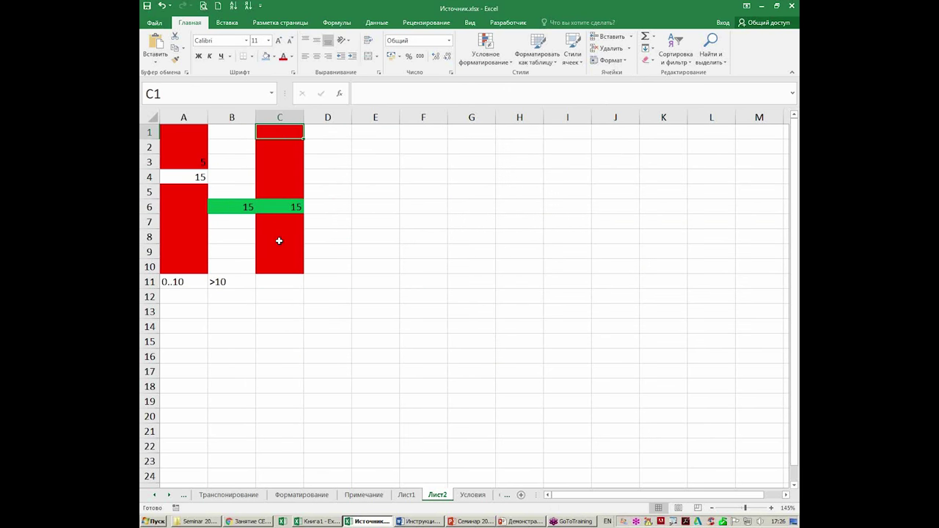
key(Down)
key(Down)
key(Down)
key(Down)
key(Up)
key(Down)
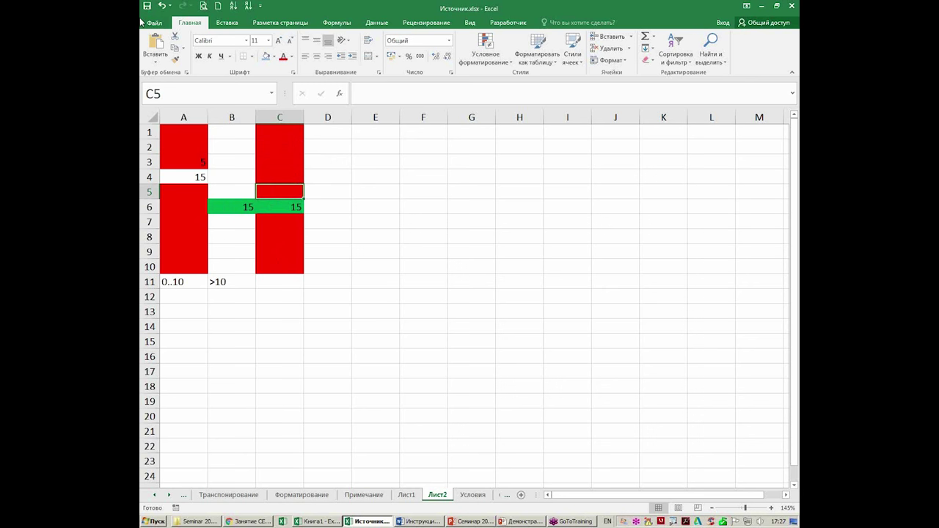
click(385, 130)
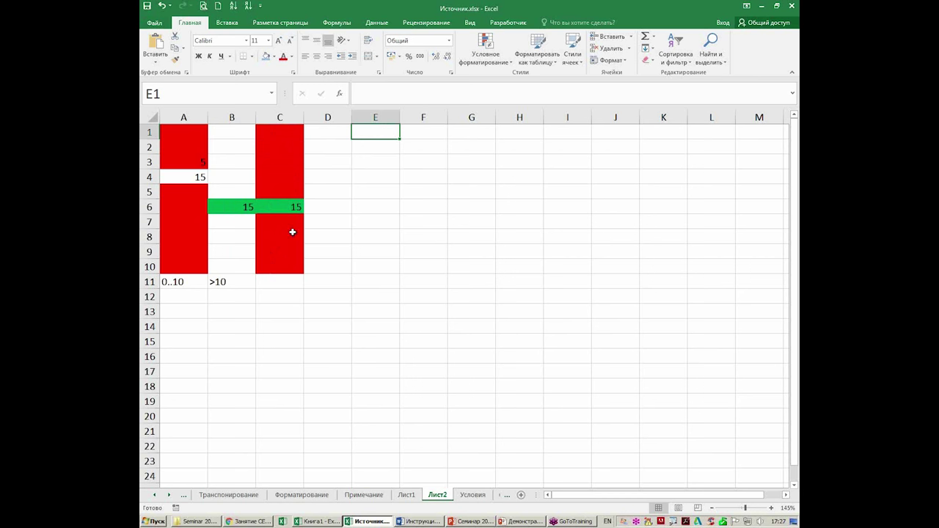
Step: Copy C2:C8 and try Paste Special format options at D7, closing without pasting
click(278, 148)
drag(277, 163, 274, 233)
key(ctrl+c)
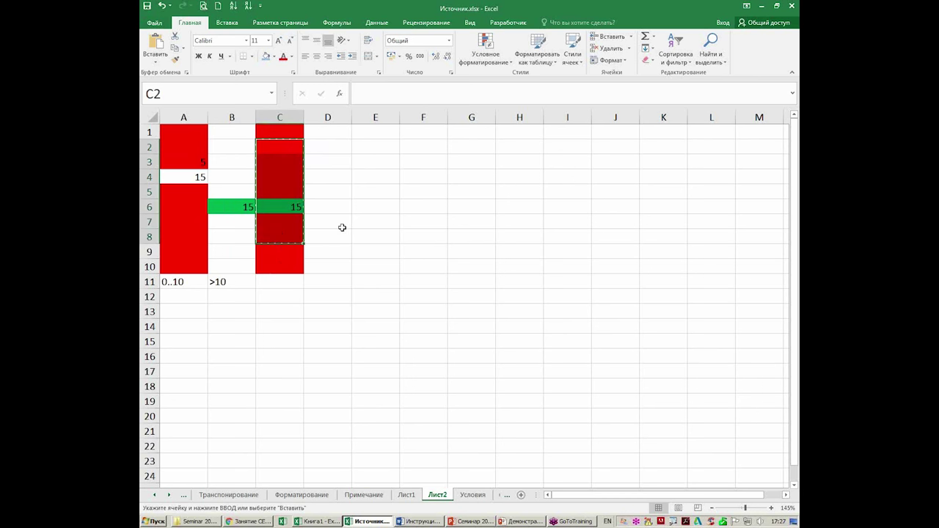
click(341, 224)
key(ctrl+alt+v)
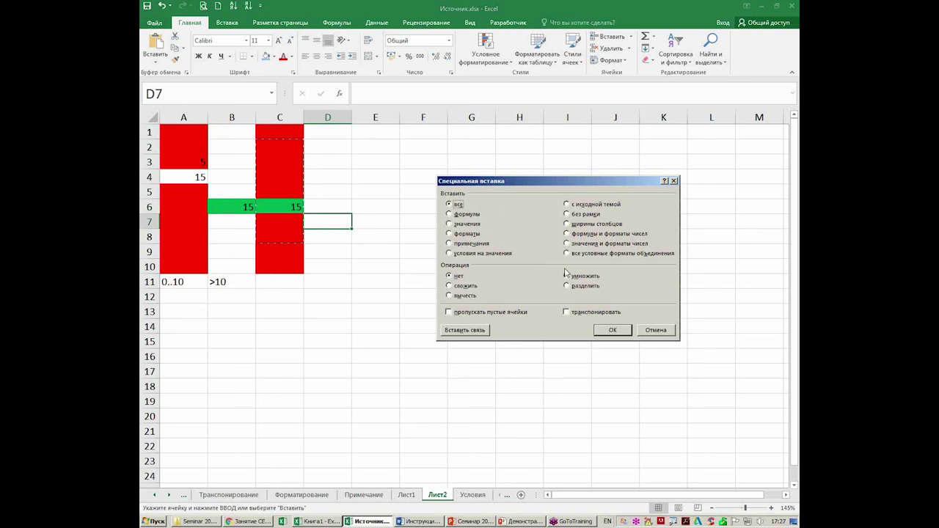
click(458, 235)
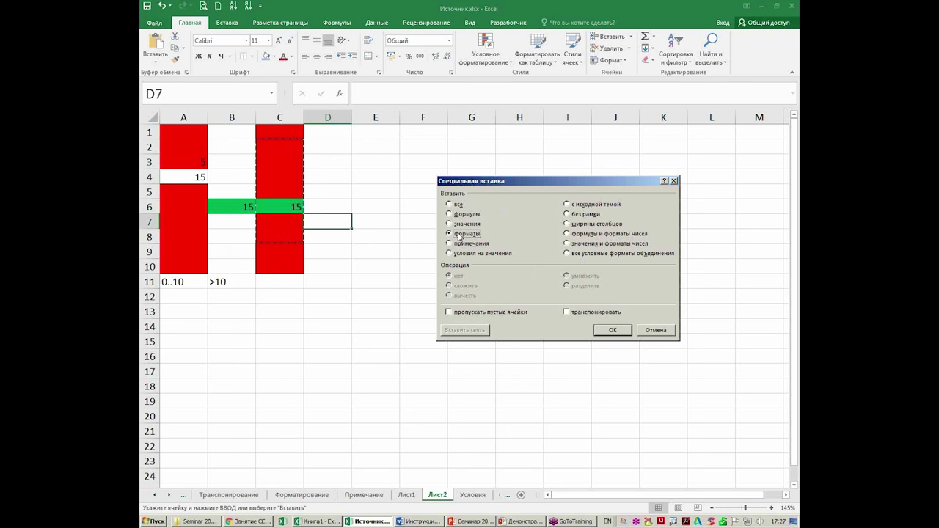
click(566, 254)
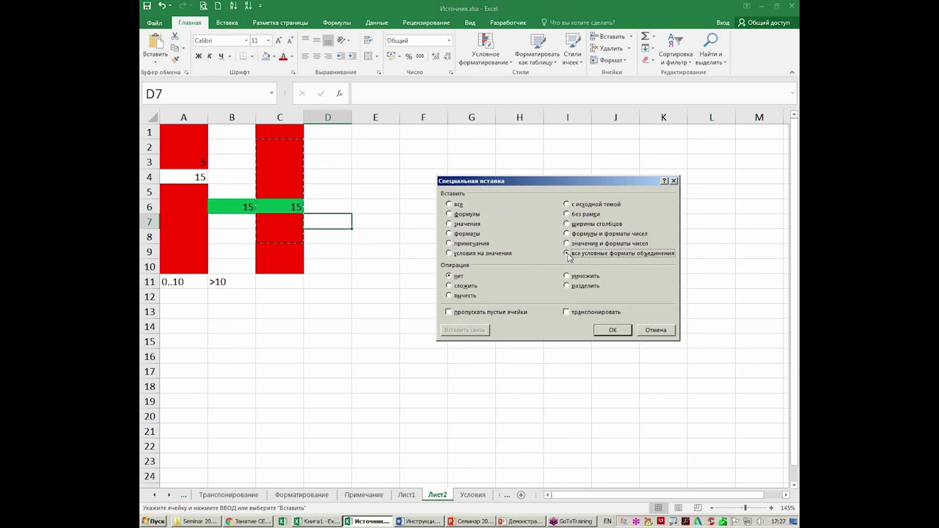
click(655, 330)
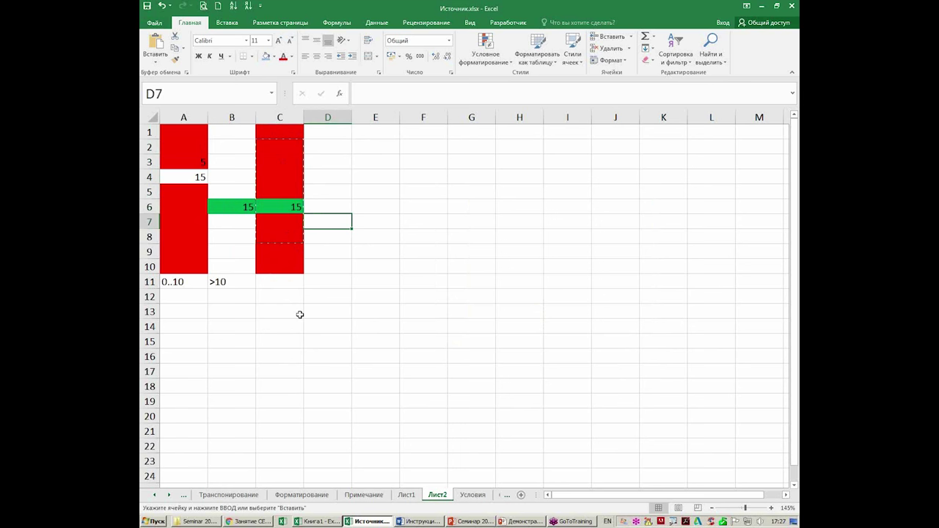
click(373, 192)
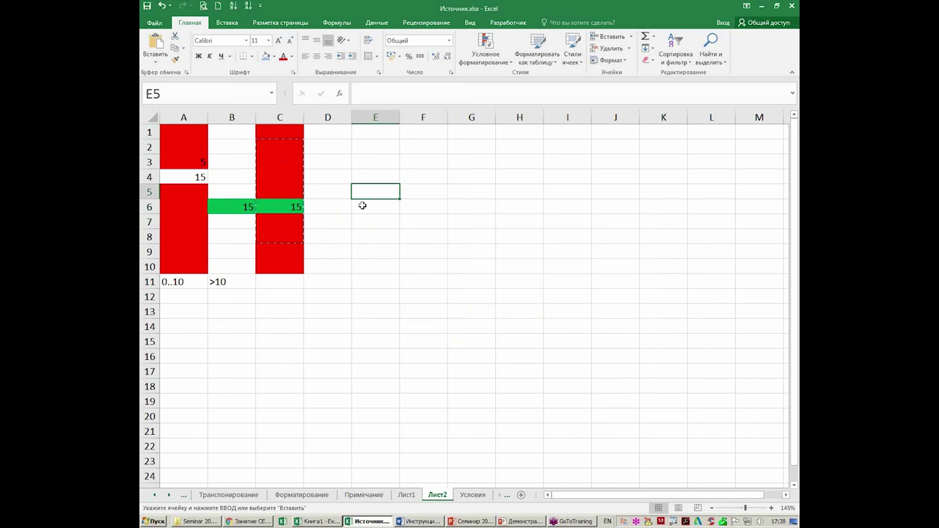
key(ctrl+alt+v)
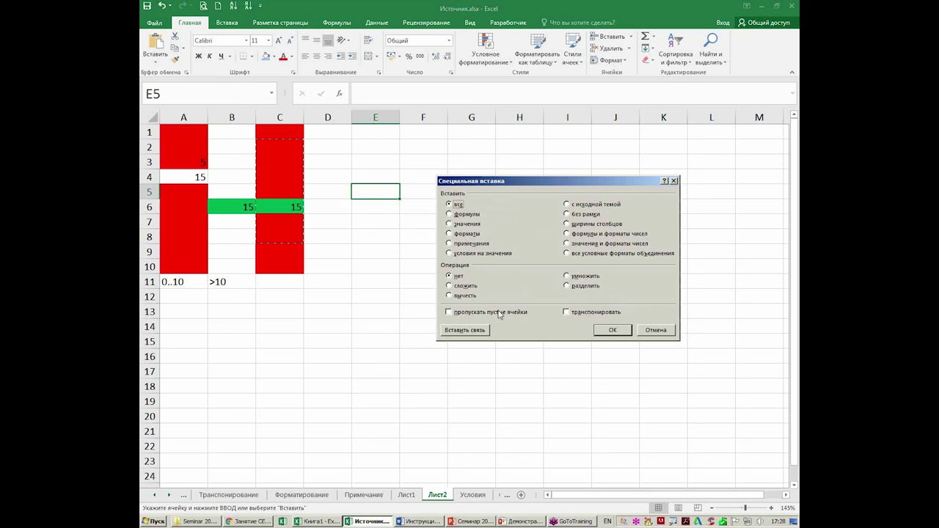
click(653, 332)
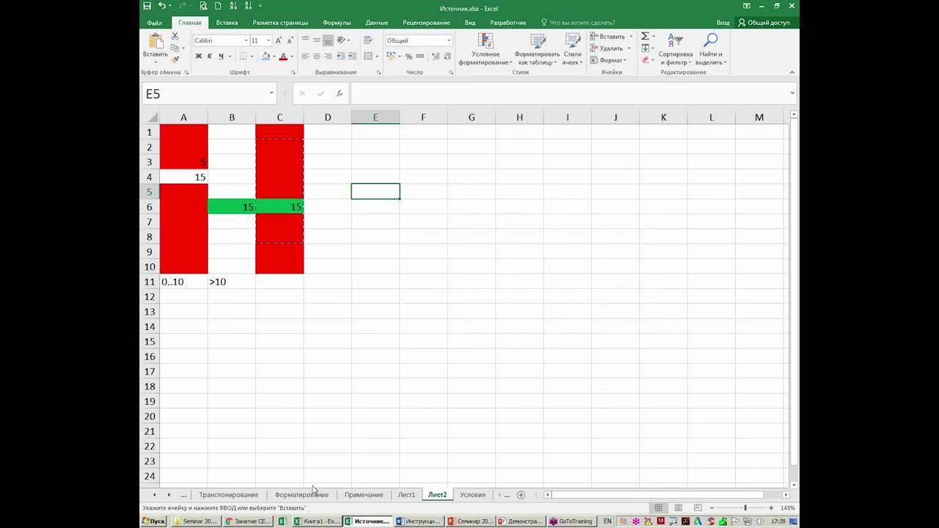
Step: Scroll the sheet tabs back, open the Пропускать пустые sheet, and switch input to Russian
click(154, 495)
click(154, 495)
click(154, 495)
click(351, 495)
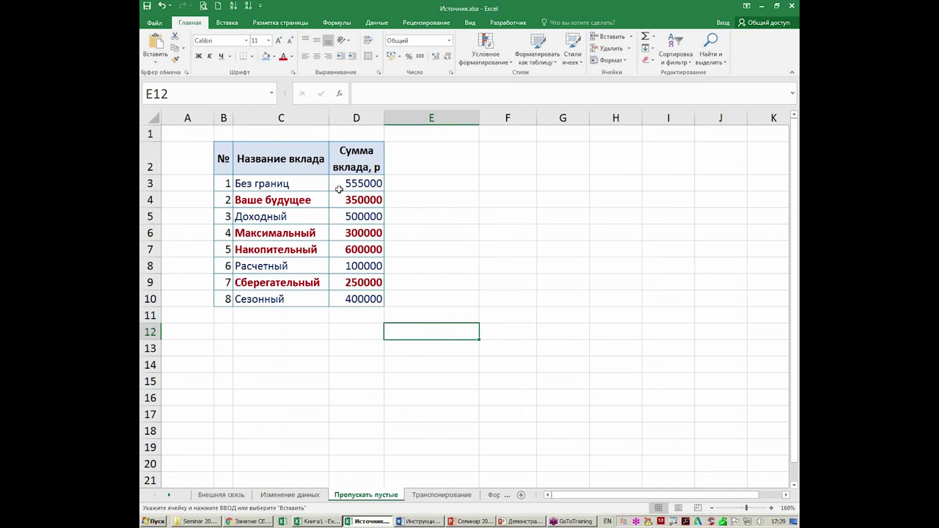
key(alt+Tab)
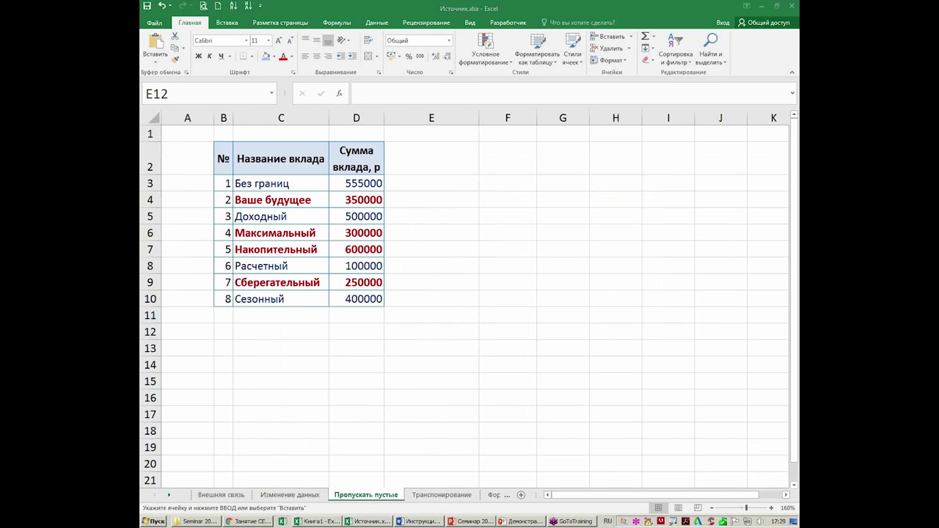